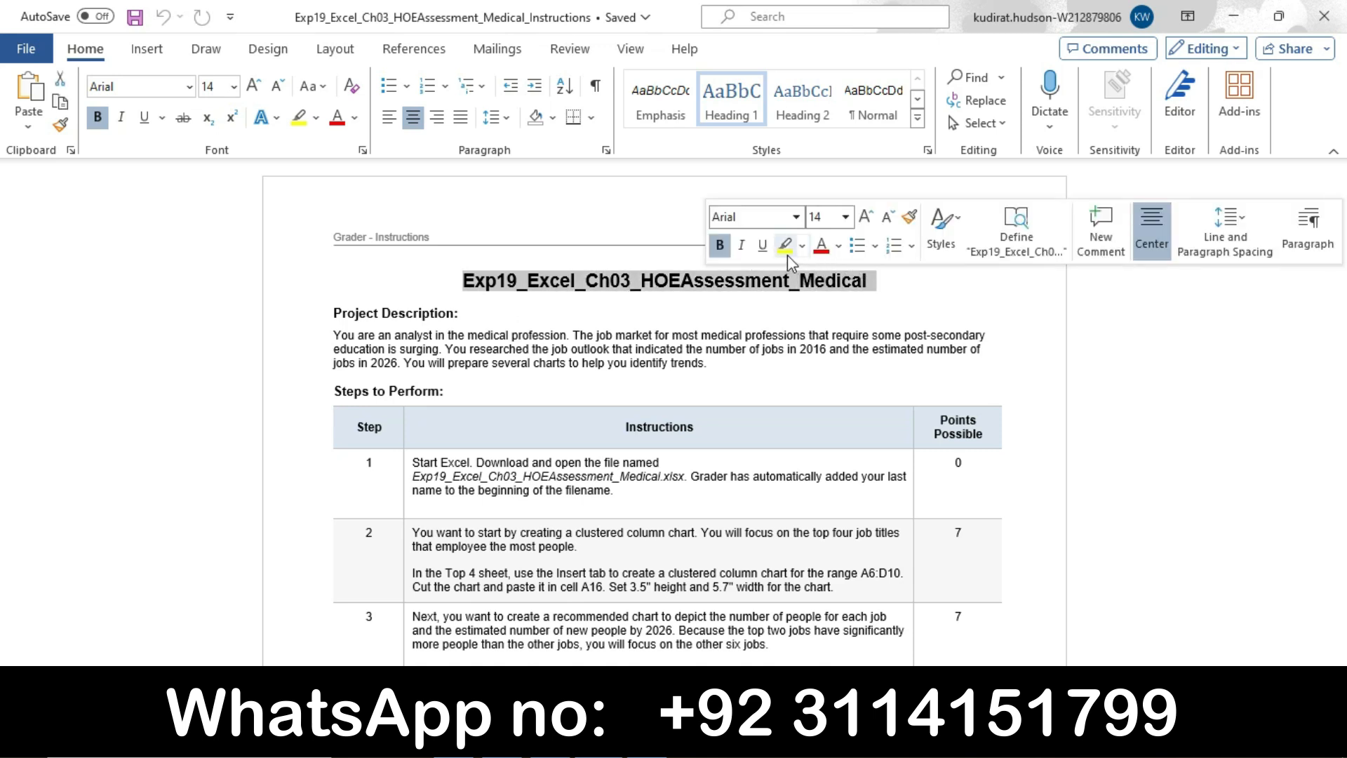
- Highlight the document title in yellow, check the assessment workbook in Excel, and return to the Word instructions
left_click(786, 249)
left_click(494, 285)
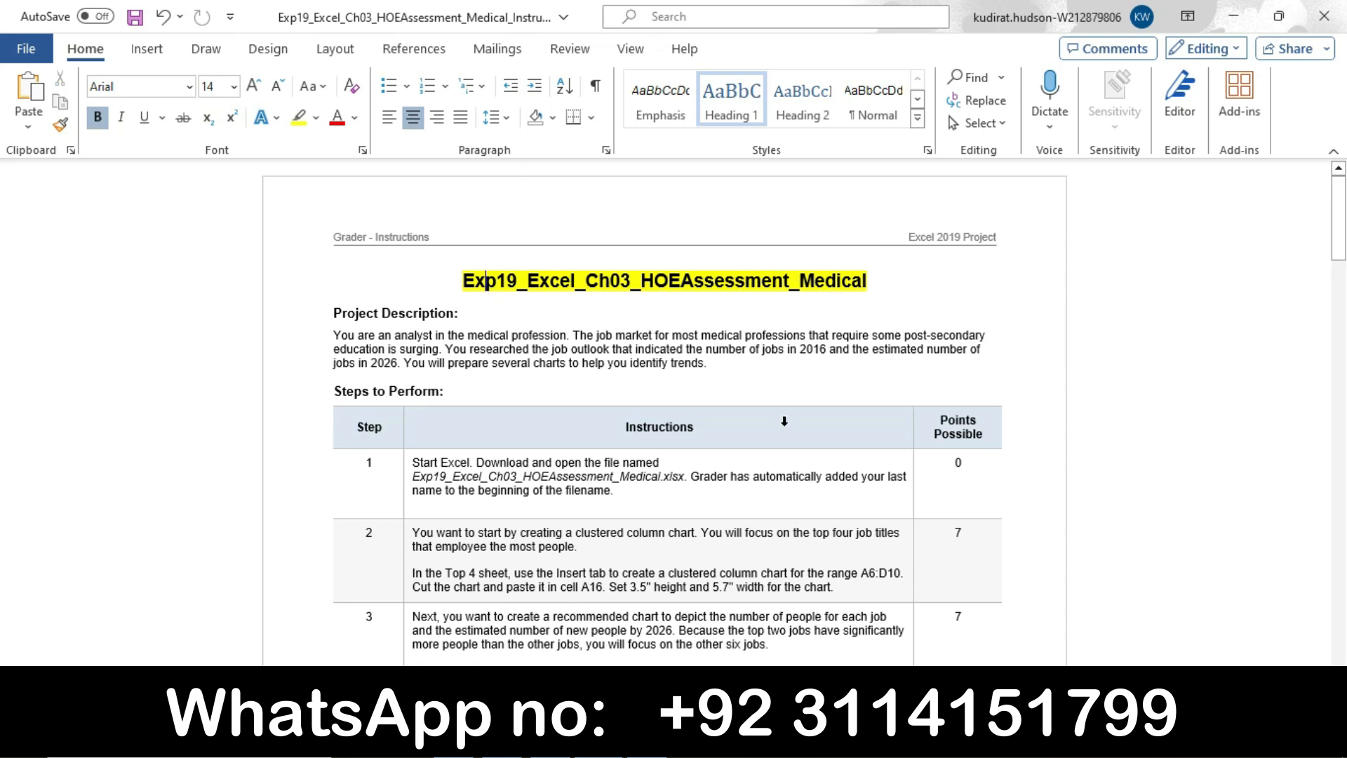
left_click(646, 743)
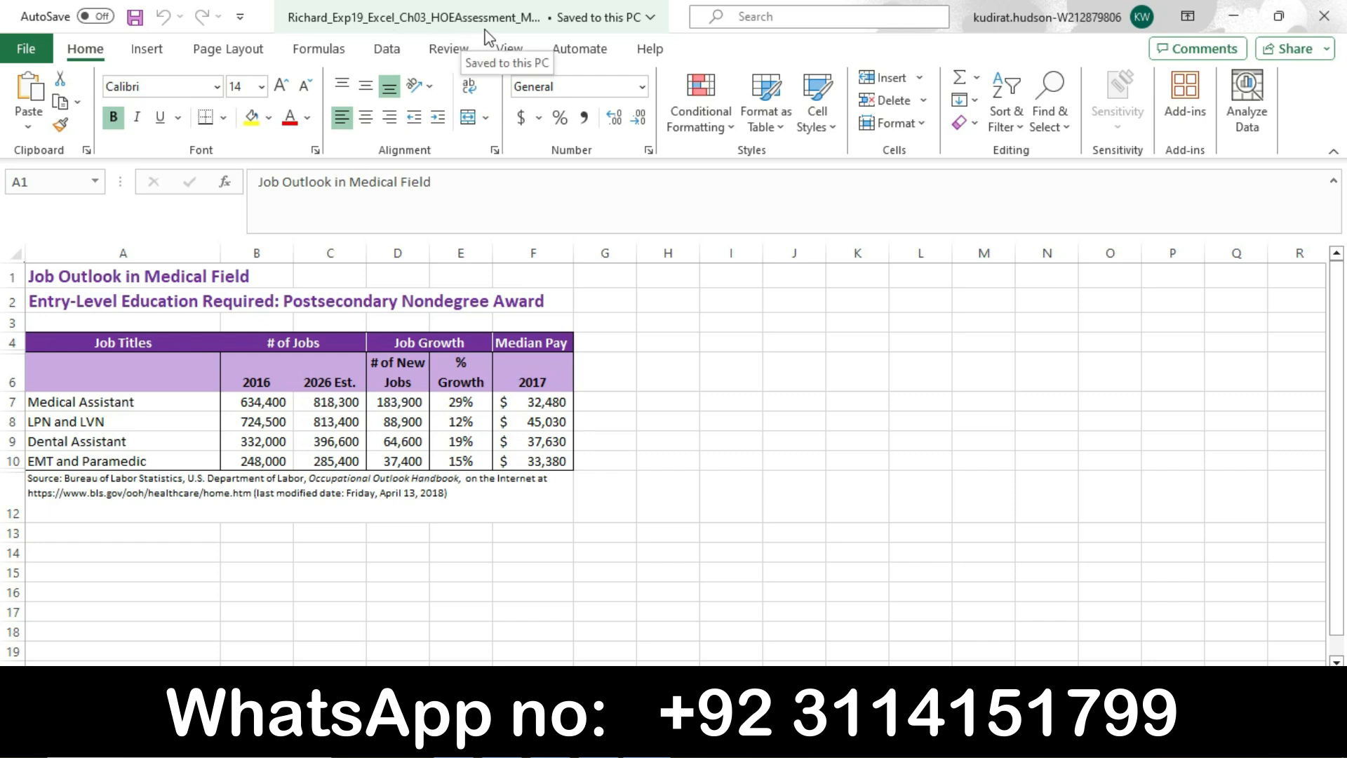
left_click(600, 743)
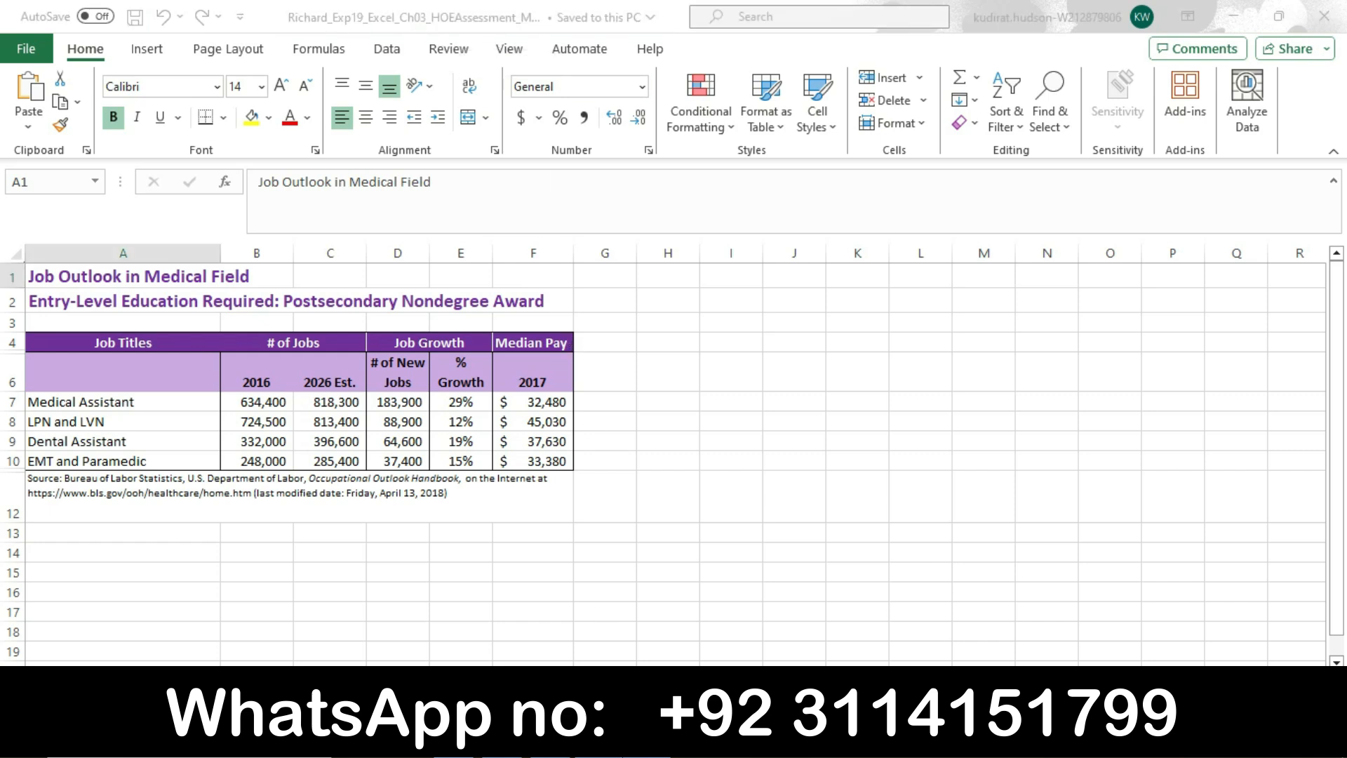
- Highlight the Project Description heading and its paragraph in yellow
left_click_drag(372, 315, 730, 372)
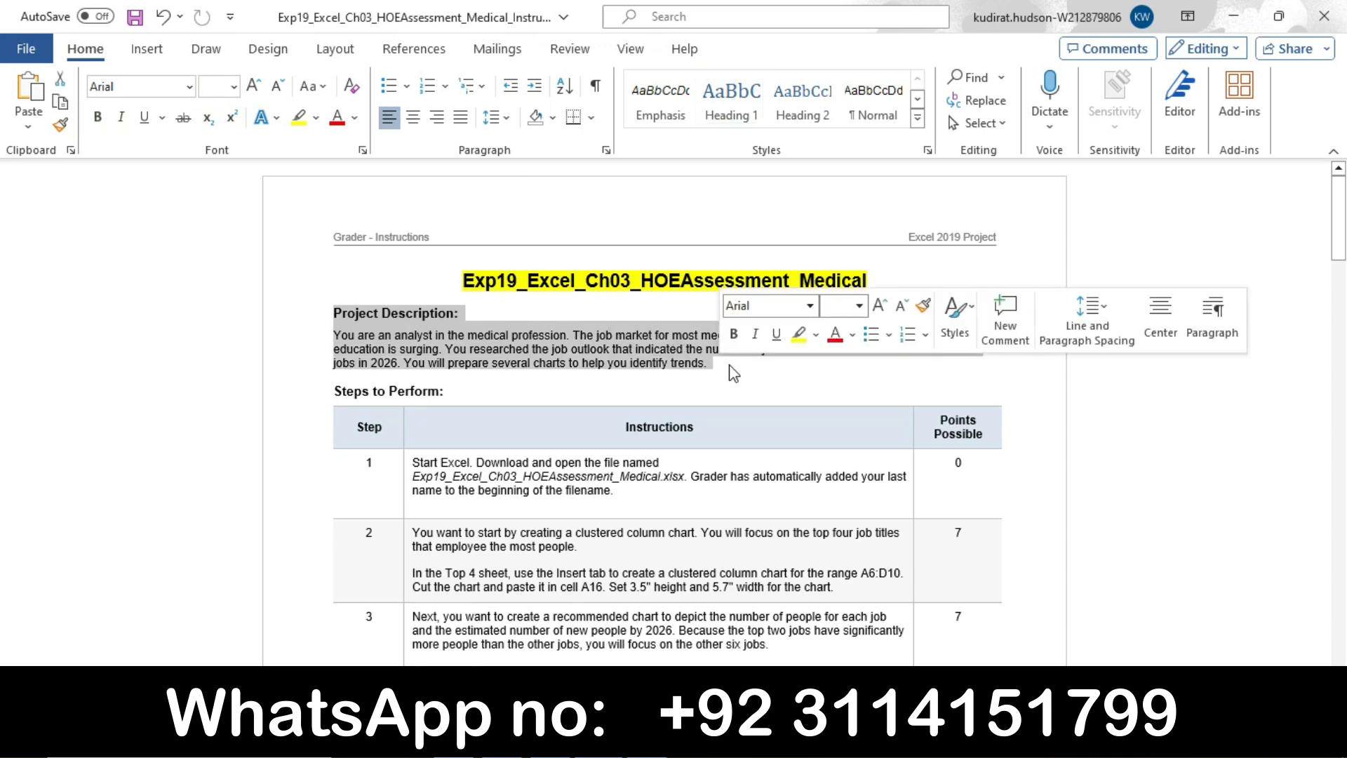
left_click(799, 334)
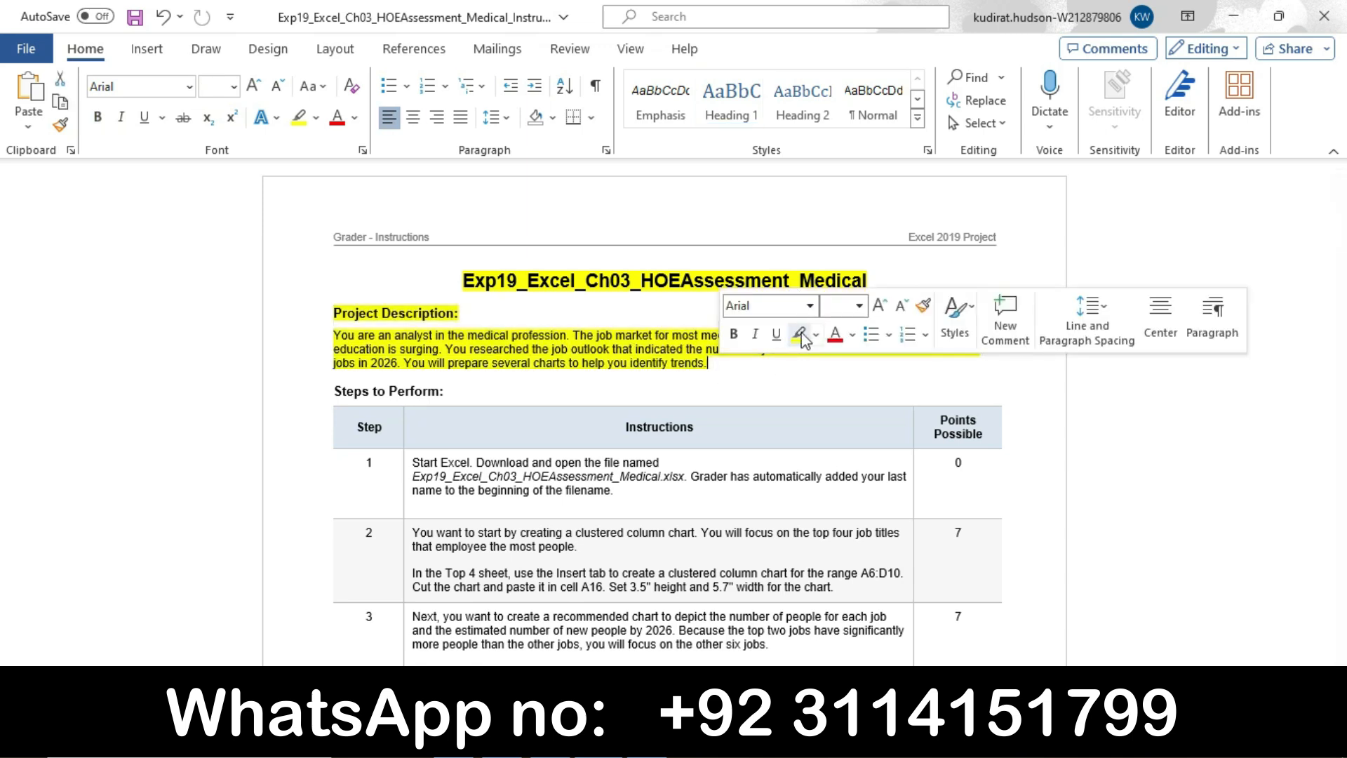
left_click(355, 316)
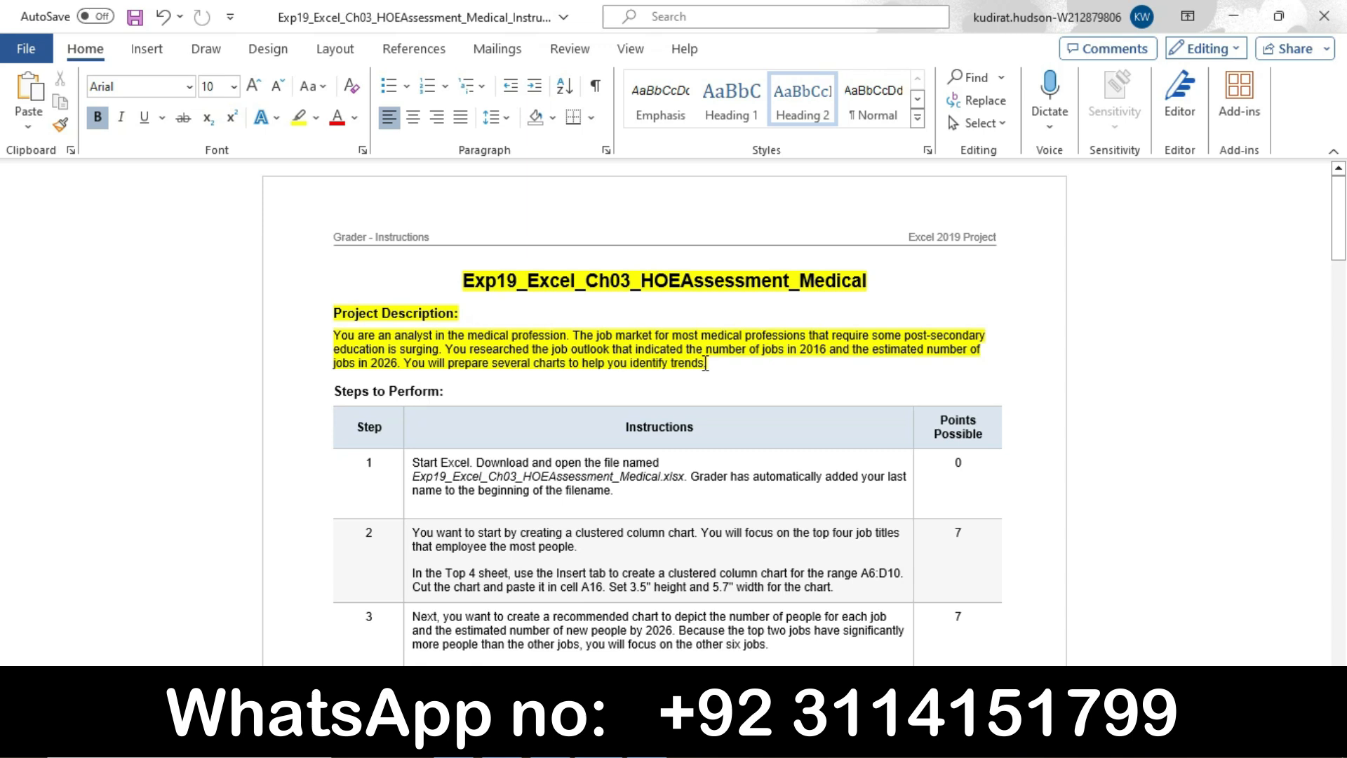
- Remove the highlighting from the document title and the Project Description section
left_click_drag(727, 363, 468, 257)
left_click(561, 223)
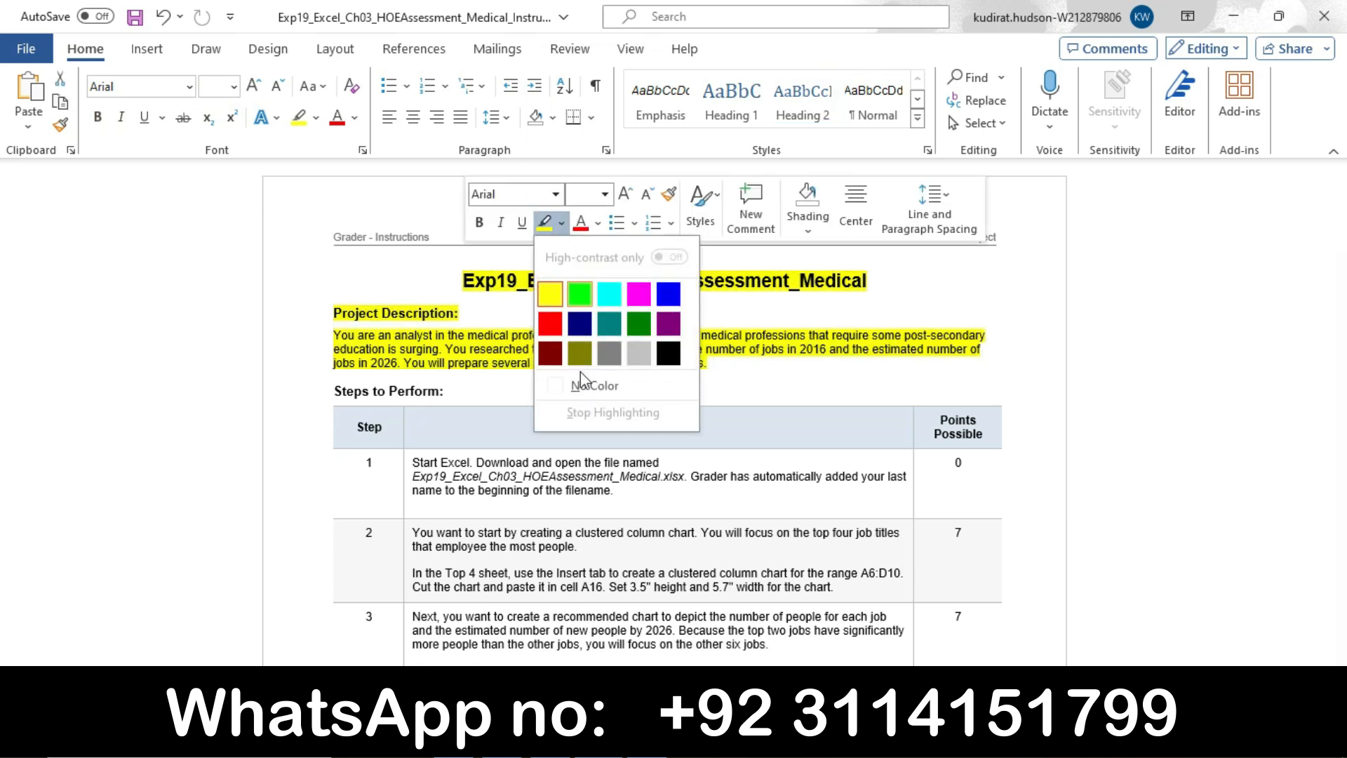
left_click(582, 384)
- Enlarge the step 1 instruction text to 16 pt and highlight it in yellow
left_click_drag(1338, 239, 1344, 277)
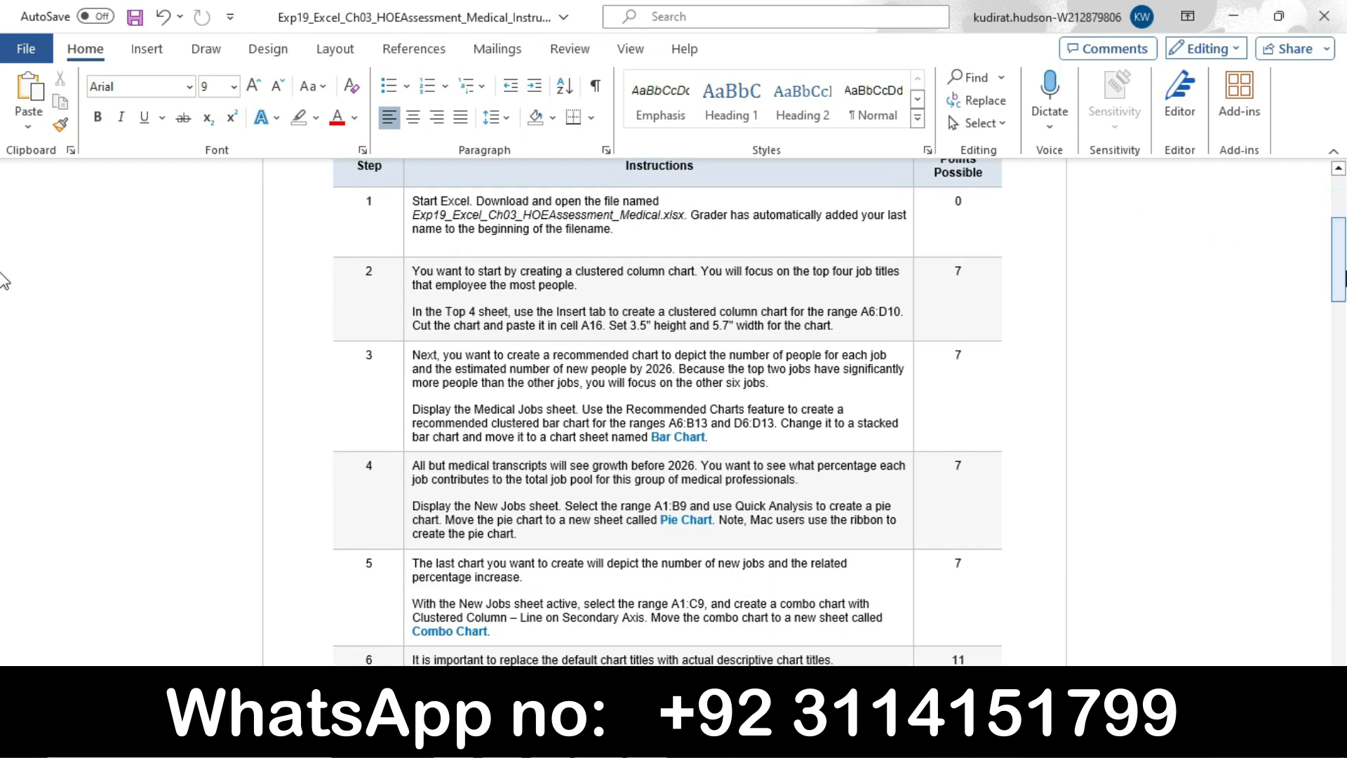
left_click(404, 232)
left_click(517, 166)
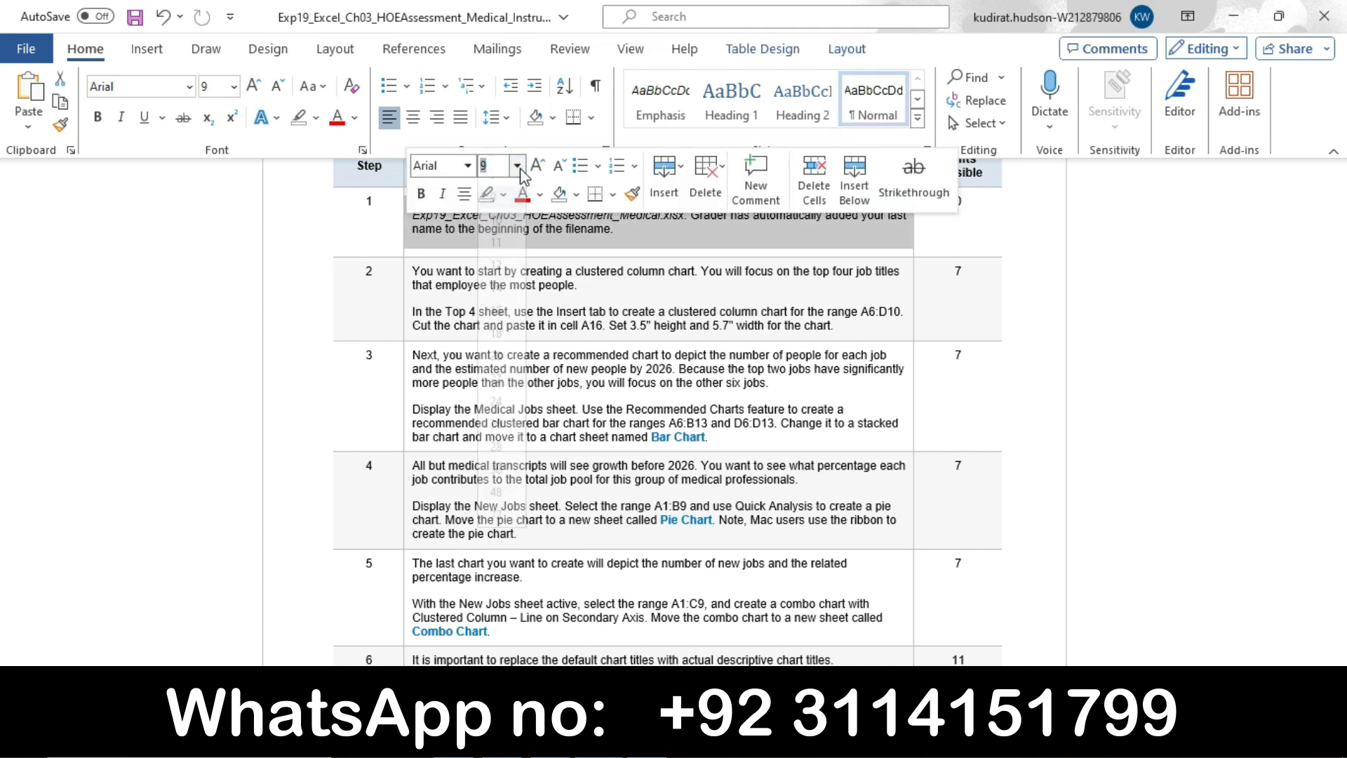
left_click(496, 327)
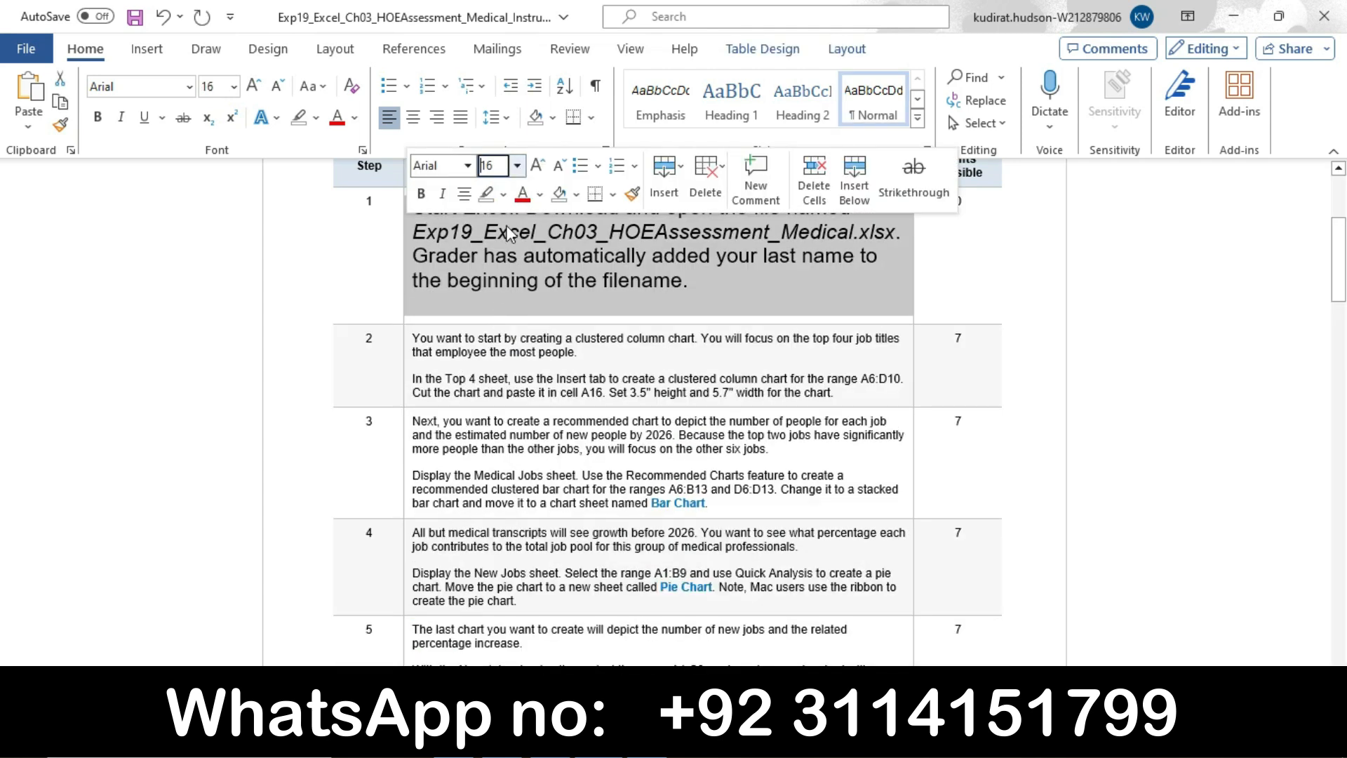
left_click(503, 195)
left_click(499, 265)
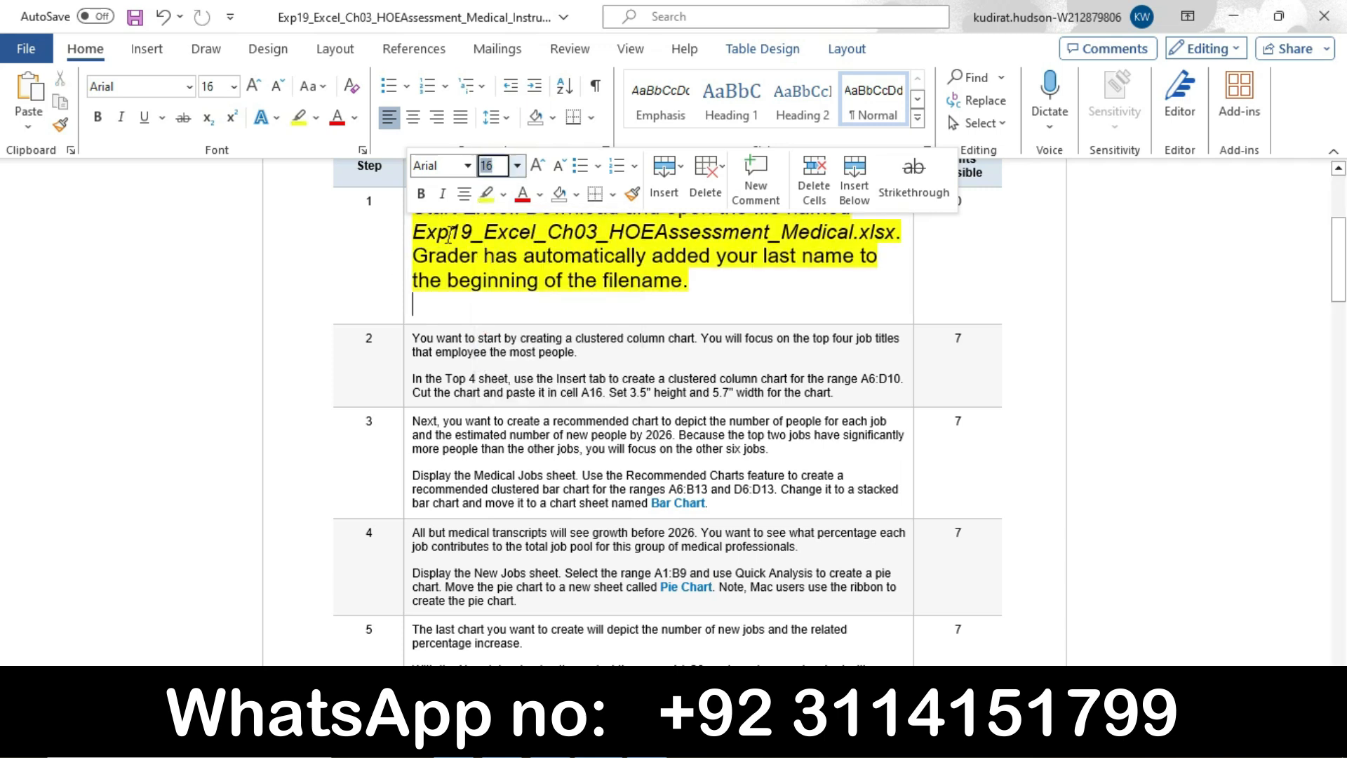
left_click(450, 231)
left_click(427, 209)
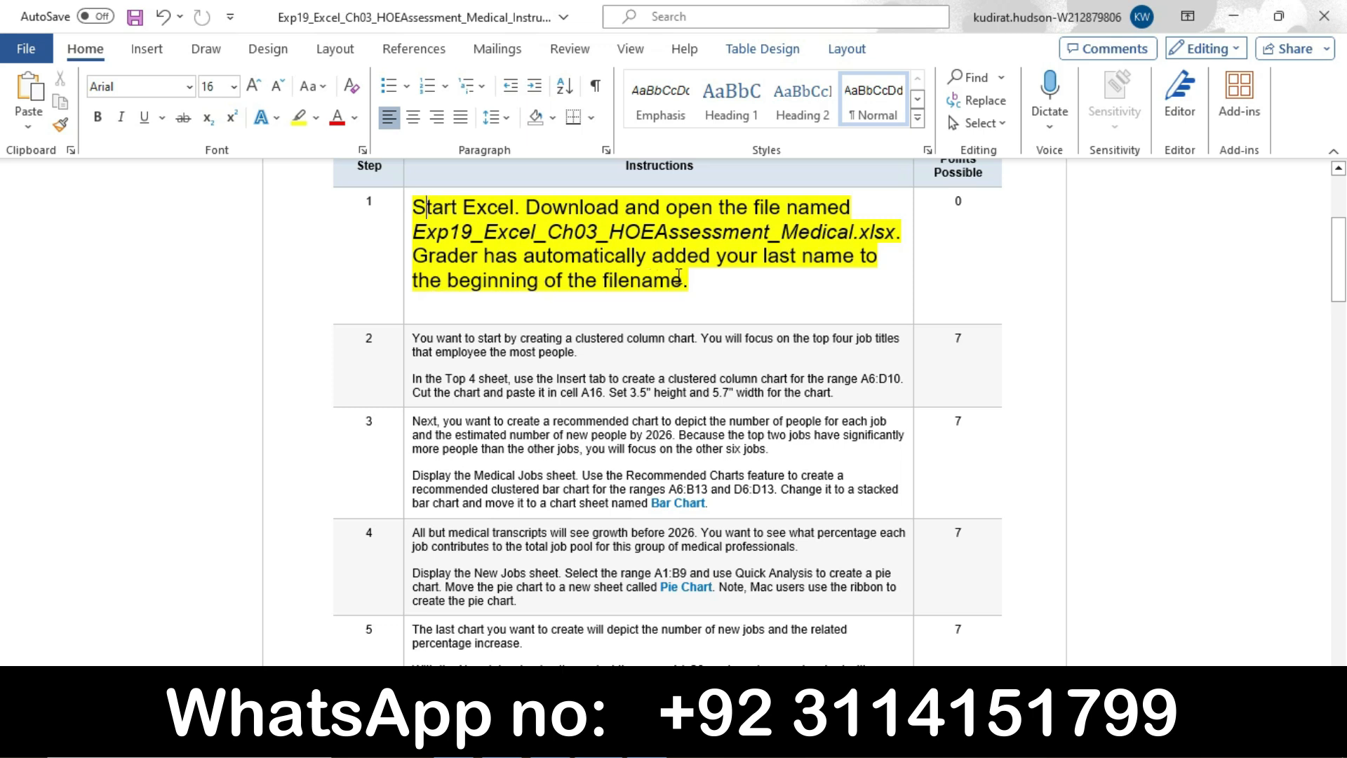
- Set the step 1 instruction text back to 9 pt and remove its highlighting
left_click(551, 742)
left_click(405, 247)
left_click(515, 182)
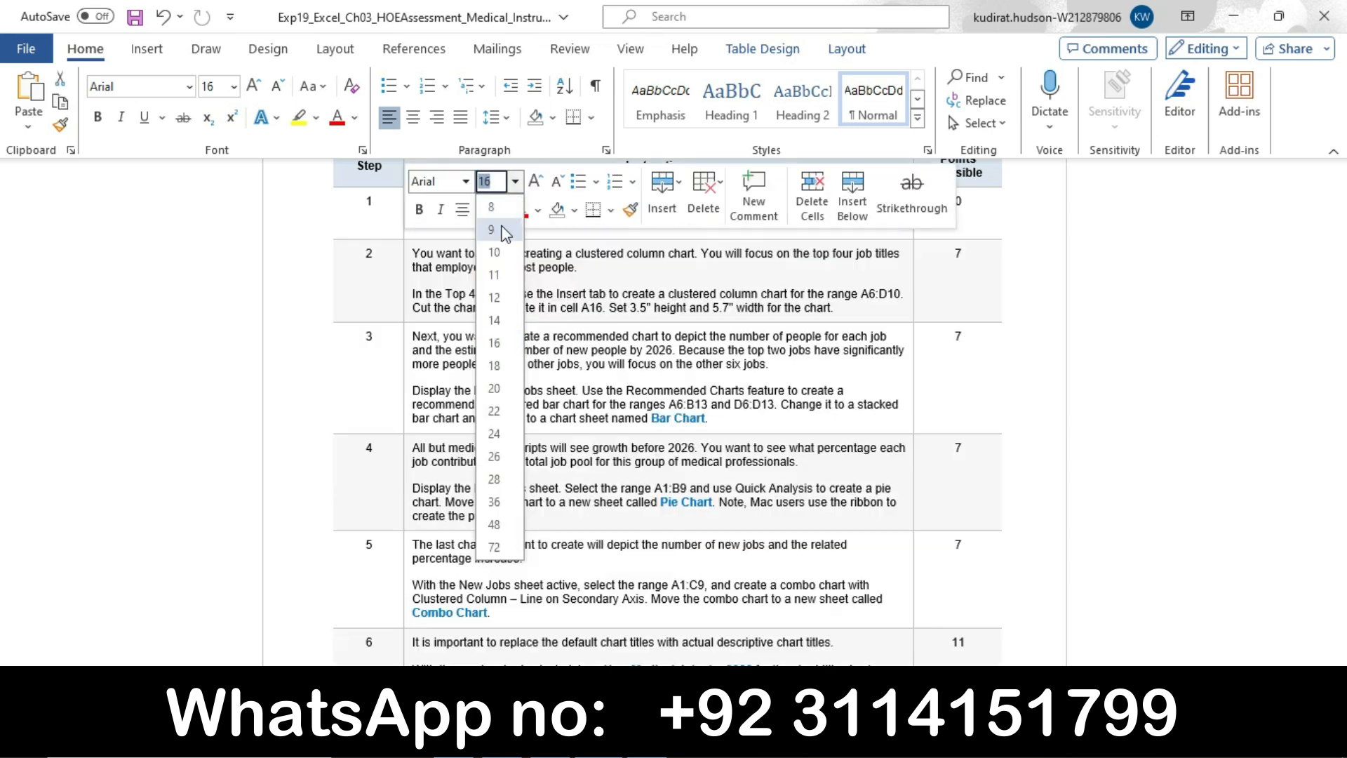
left_click(501, 223)
left_click(501, 210)
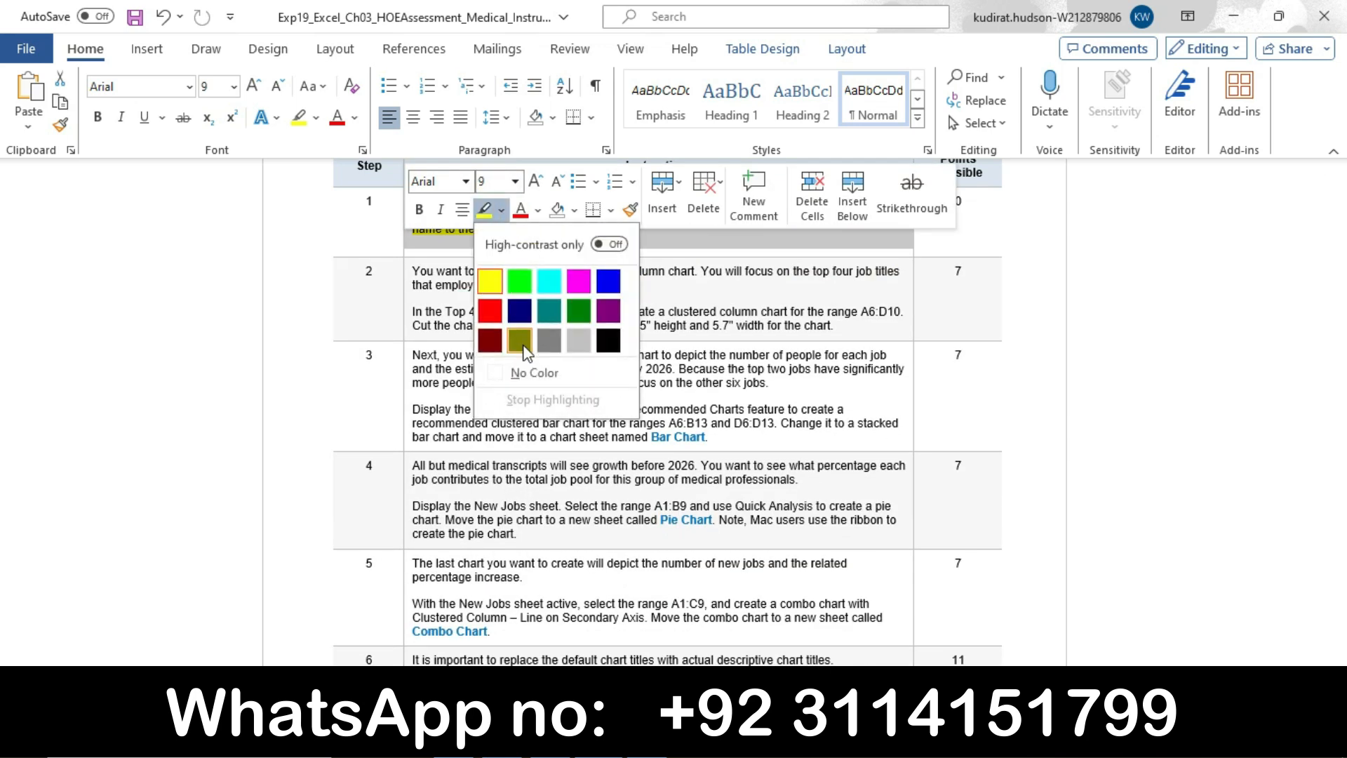
left_click(528, 370)
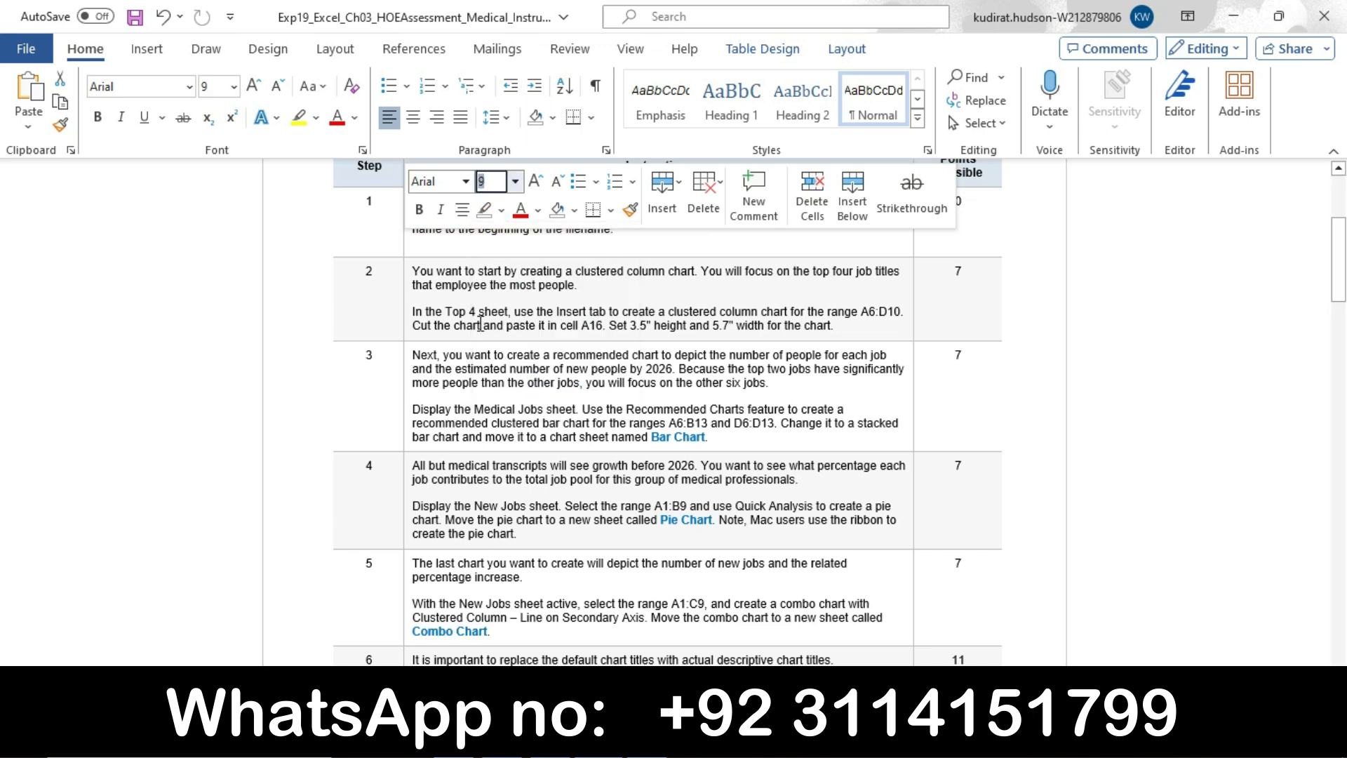
- Enlarge the step 2 instruction text to 16 pt and highlight it in yellow
left_click(407, 295)
left_click(524, 225)
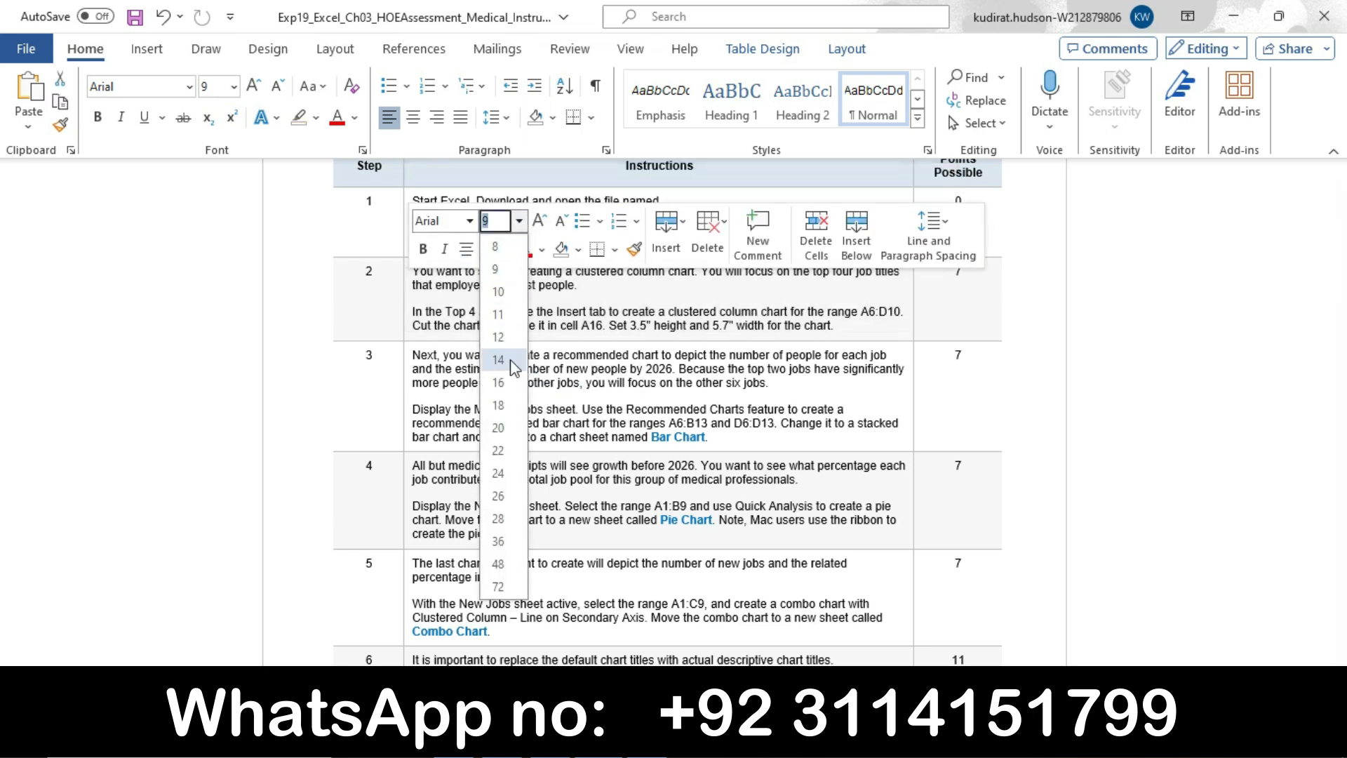
left_click(510, 393)
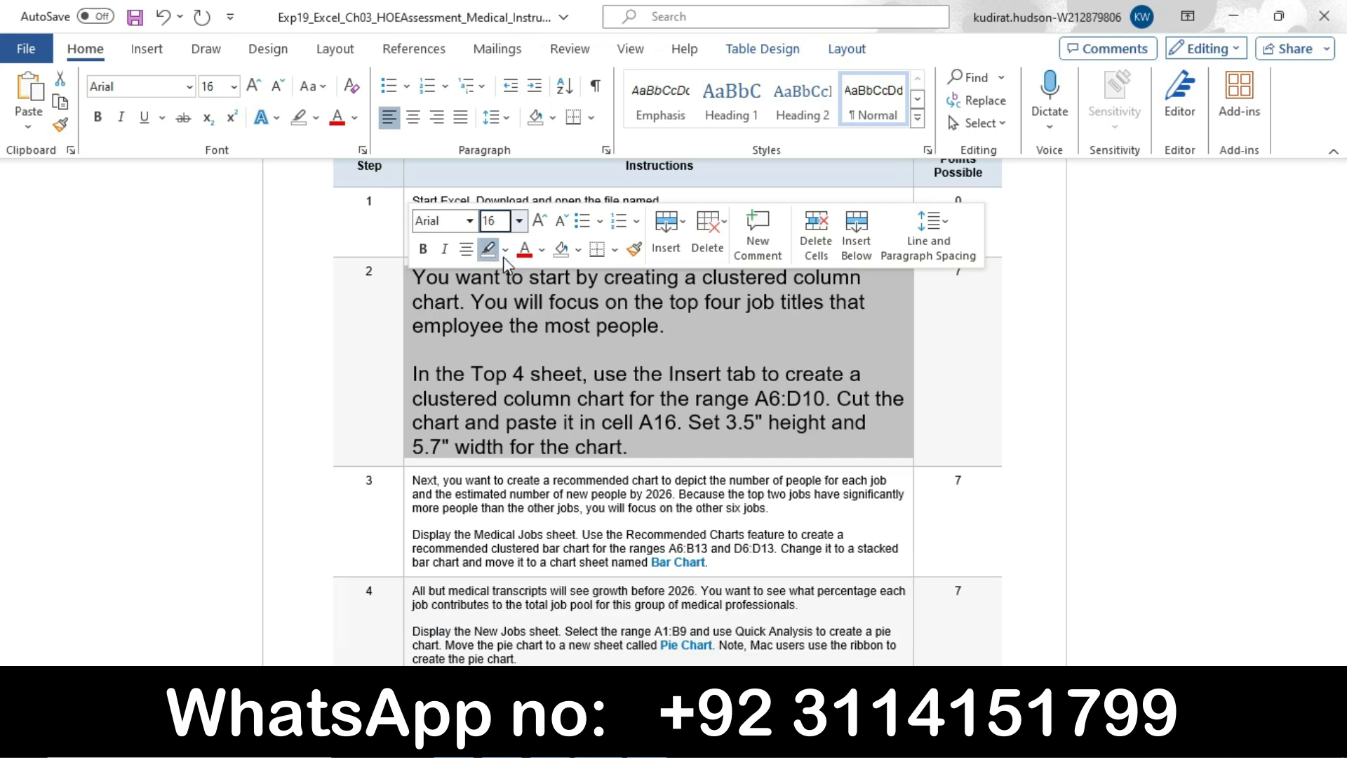
left_click(505, 250)
left_click(498, 314)
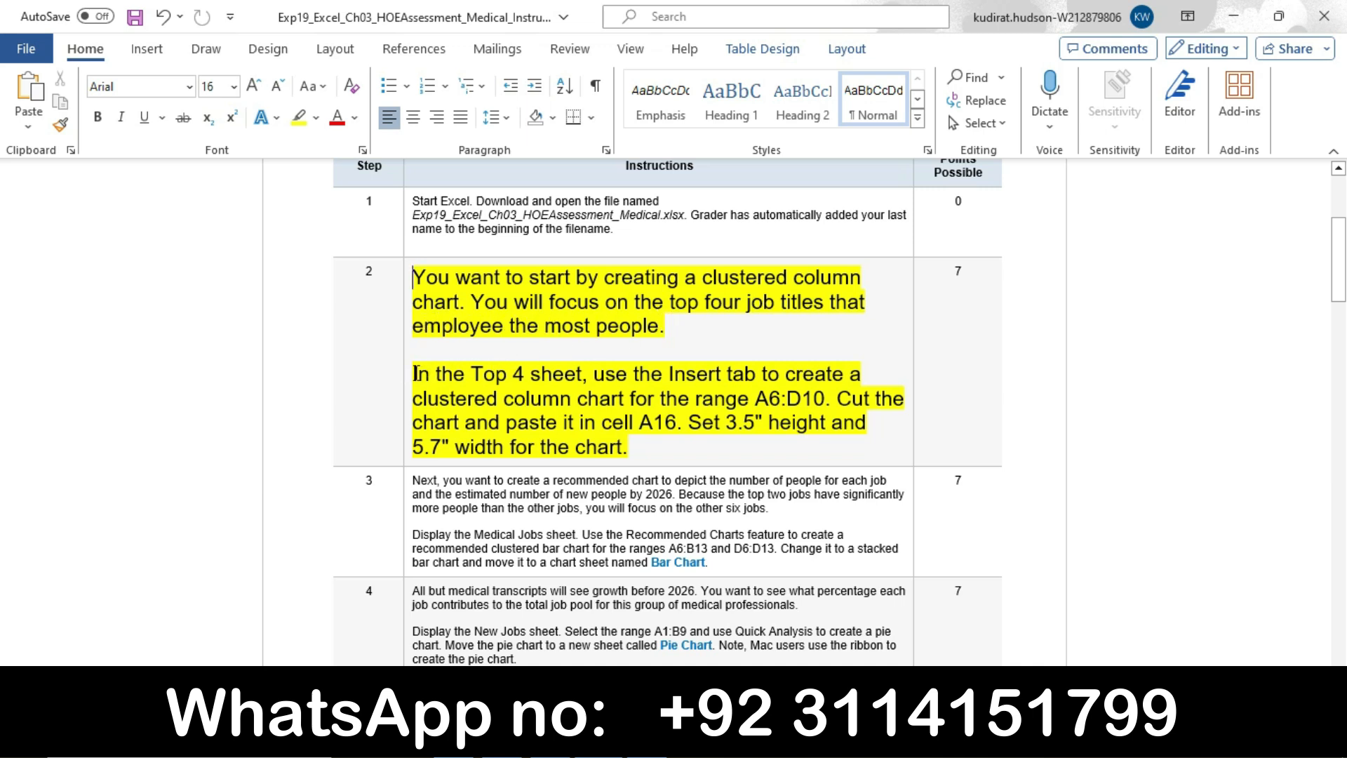
- Change the highlight of the second paragraph in step 2 to turquoise
left_click_drag(415, 373, 633, 438)
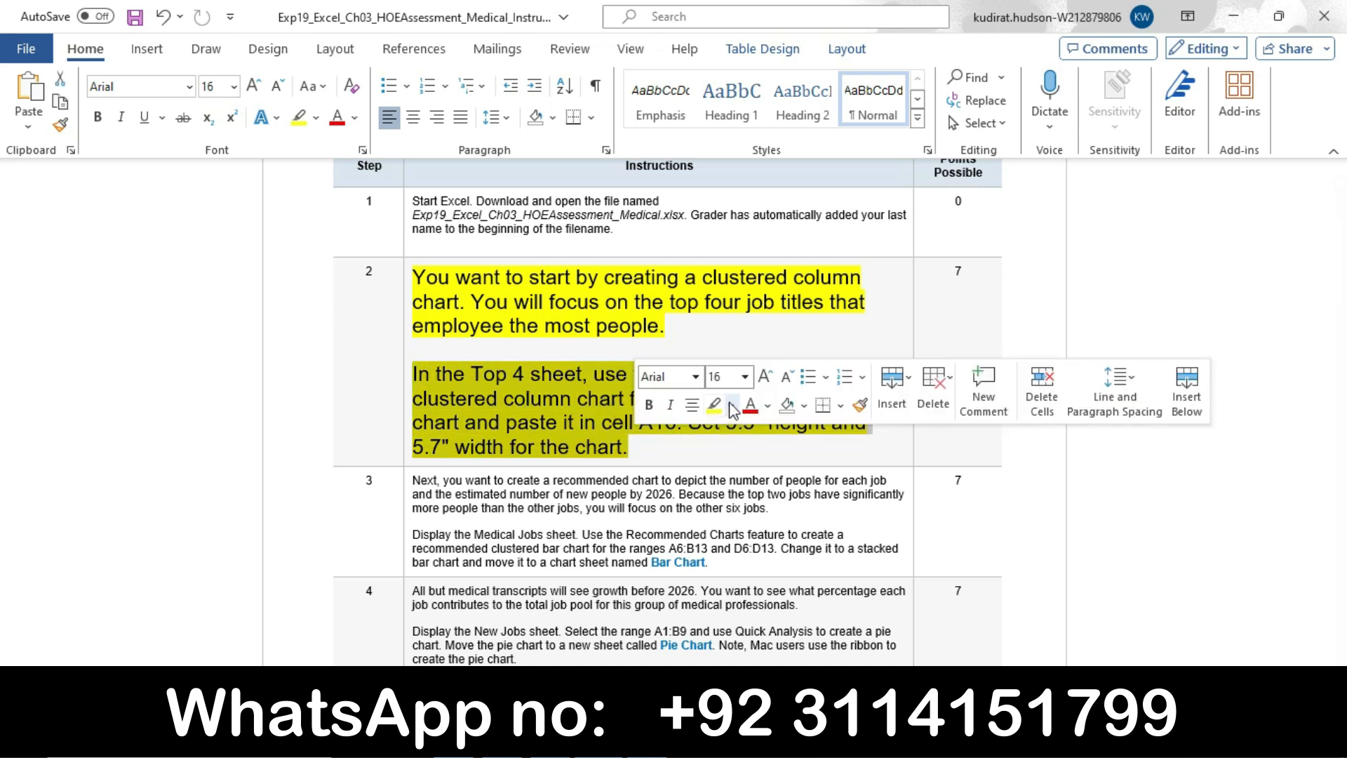
left_click(731, 405)
left_click(776, 482)
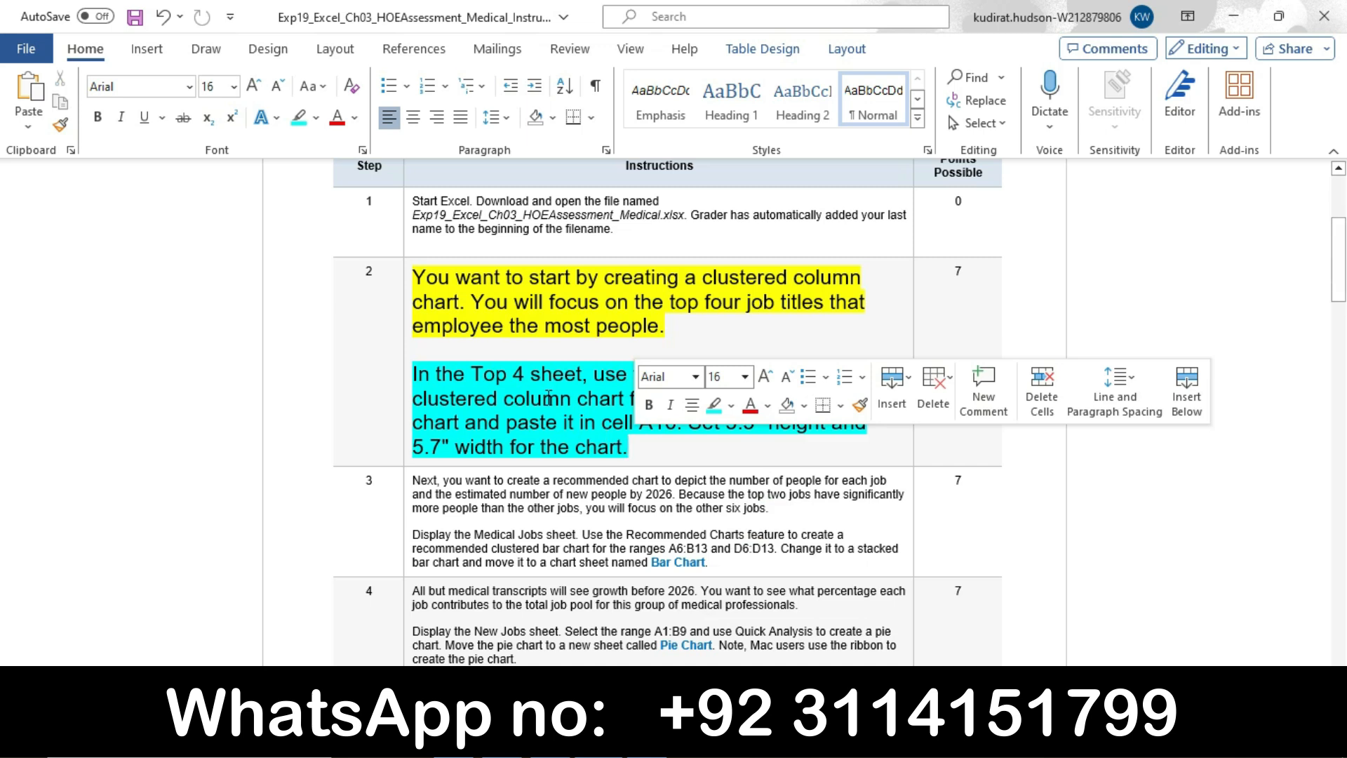
- Mark the words "In the Top 4 sheet" in step 2, check that sheet in the Excel workbook, and return to Word
left_click_drag(427, 375, 572, 381)
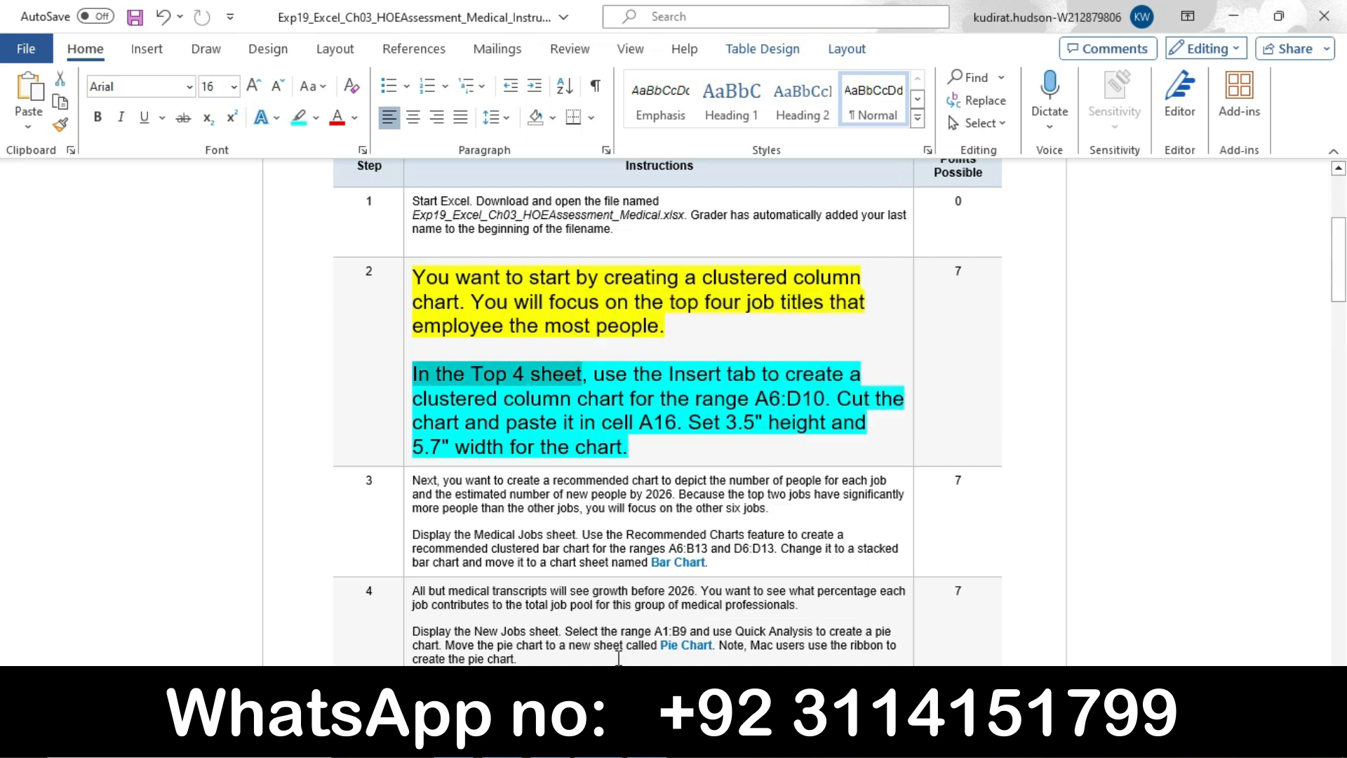
left_click(646, 743)
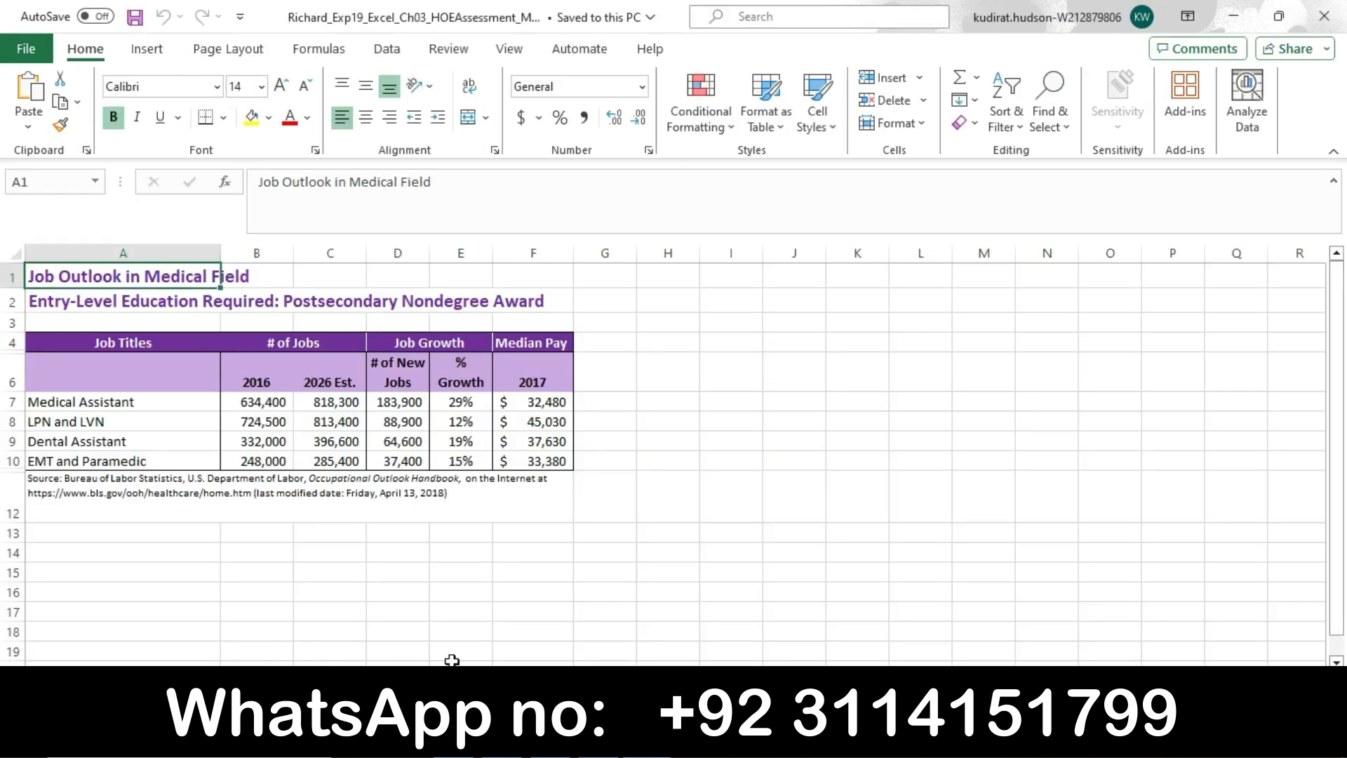
key("alt+Tab")
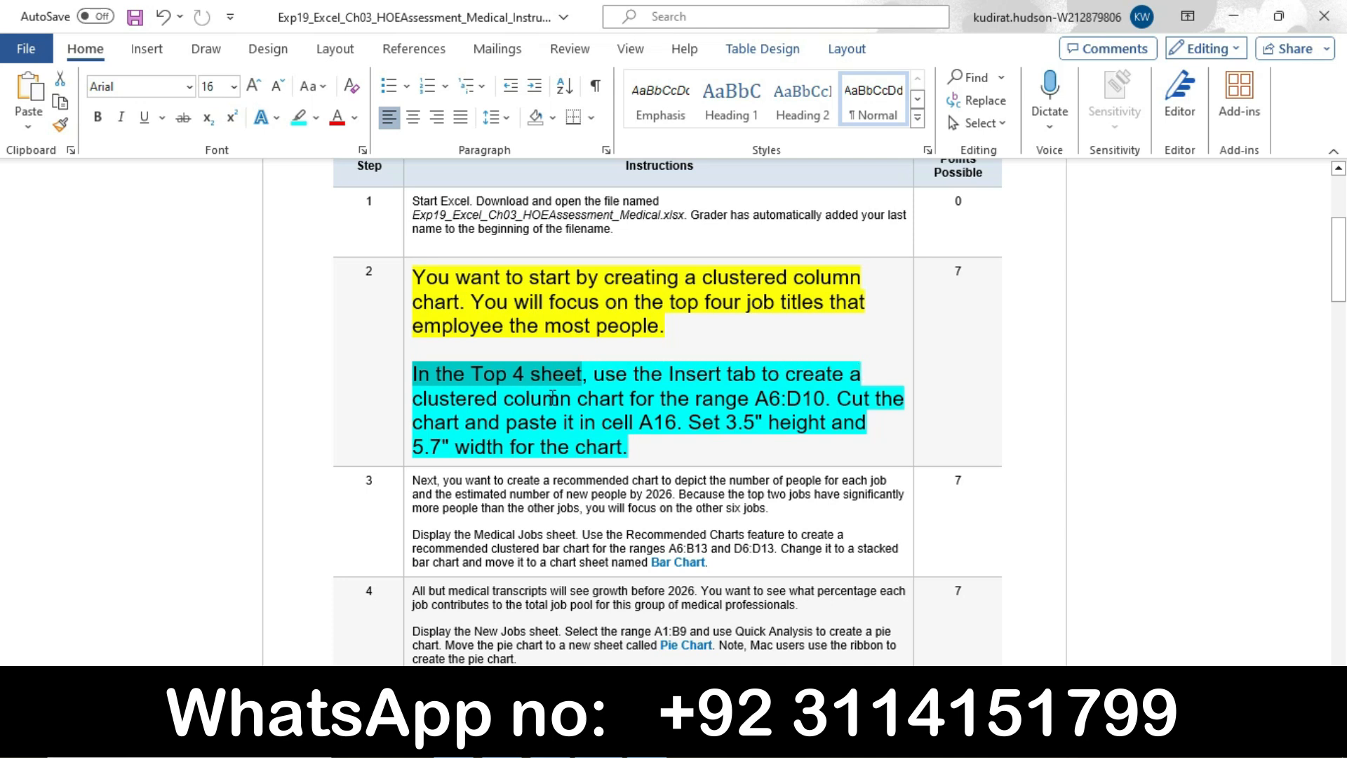
- Copy the range reference A6:D10 from step 2 and select that range on the Top 4 sheet in Excel
left_click_drag(757, 399, 814, 402)
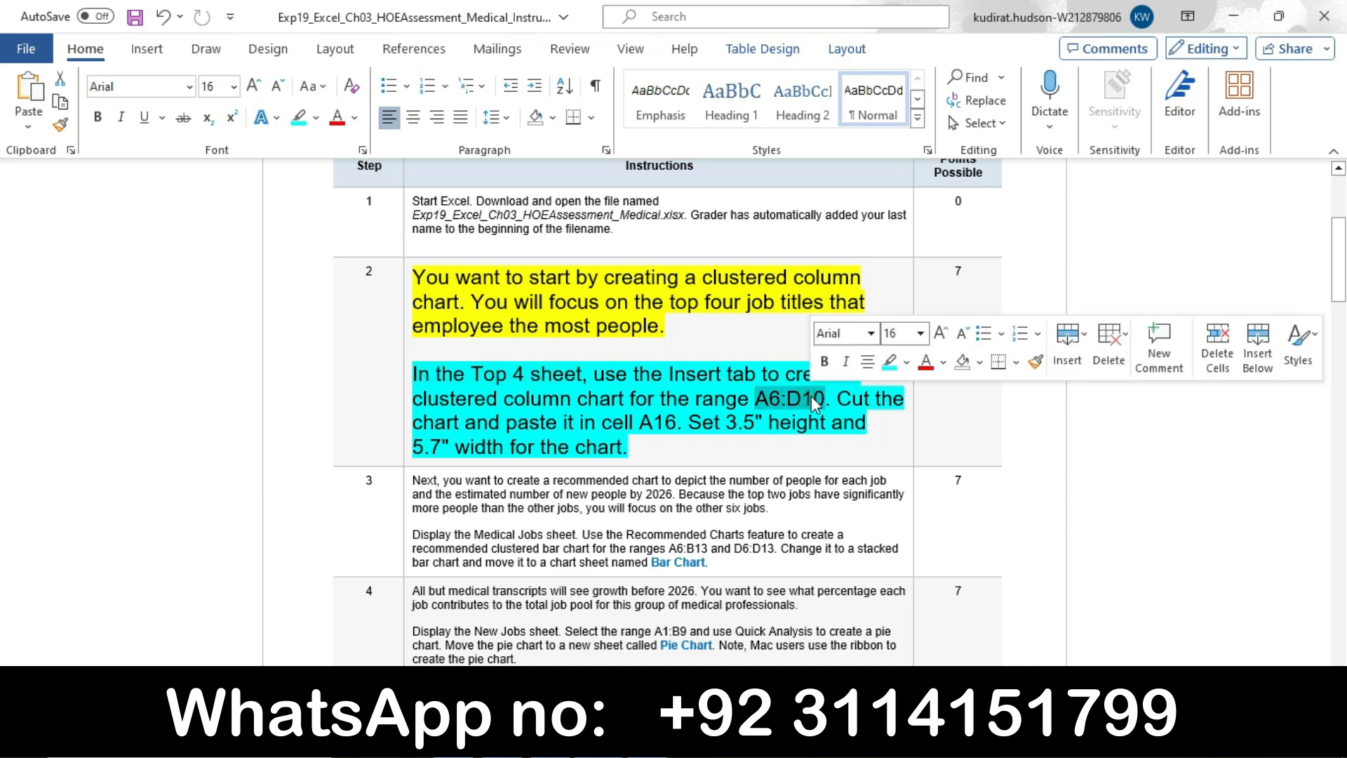
key("ctrl+c")
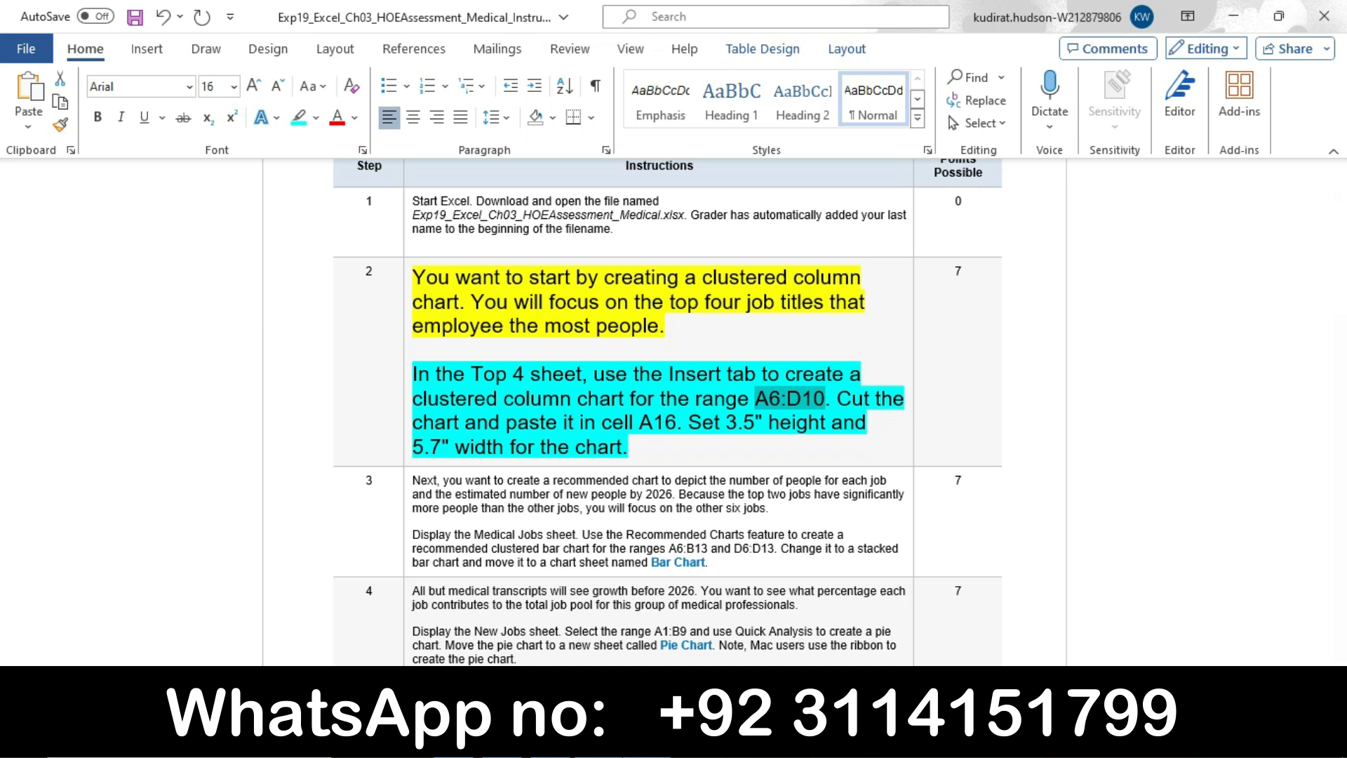
mouse_move(647, 745)
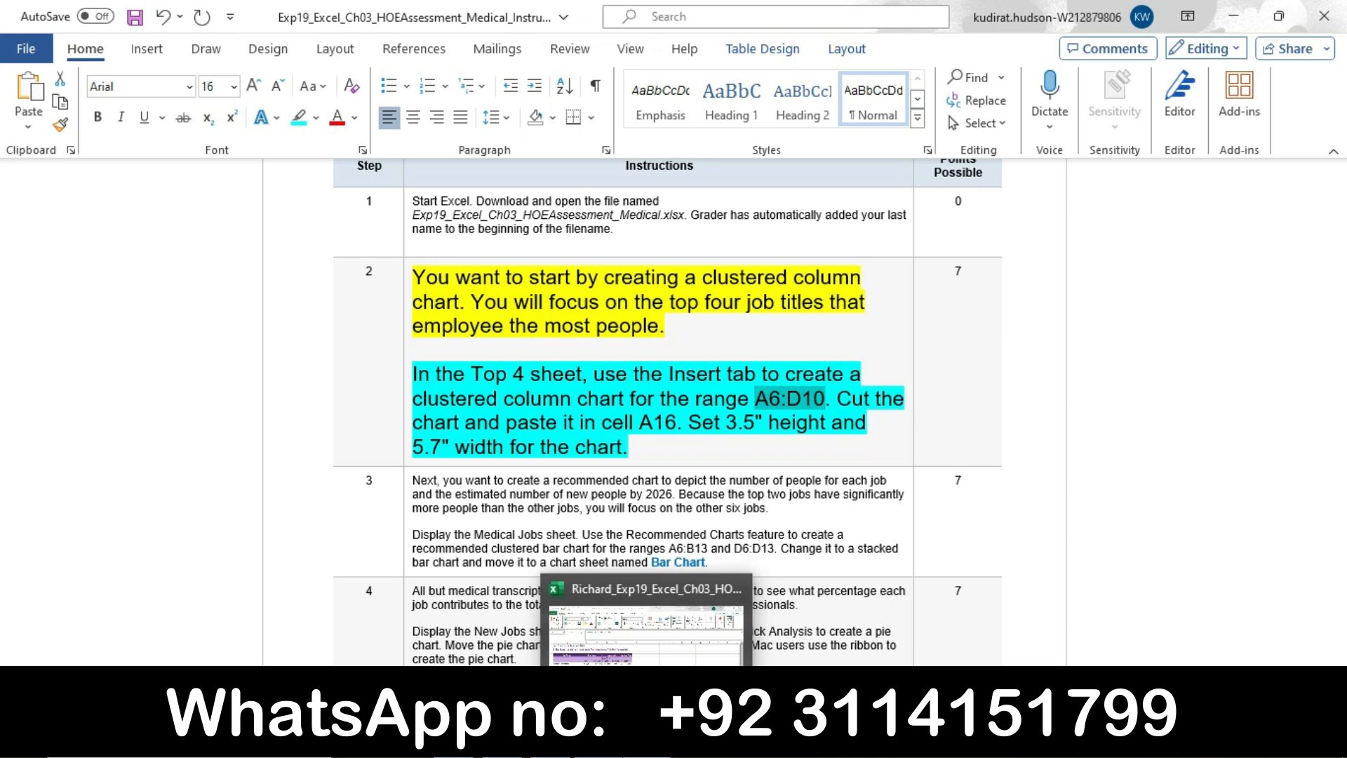
left_click(645, 621)
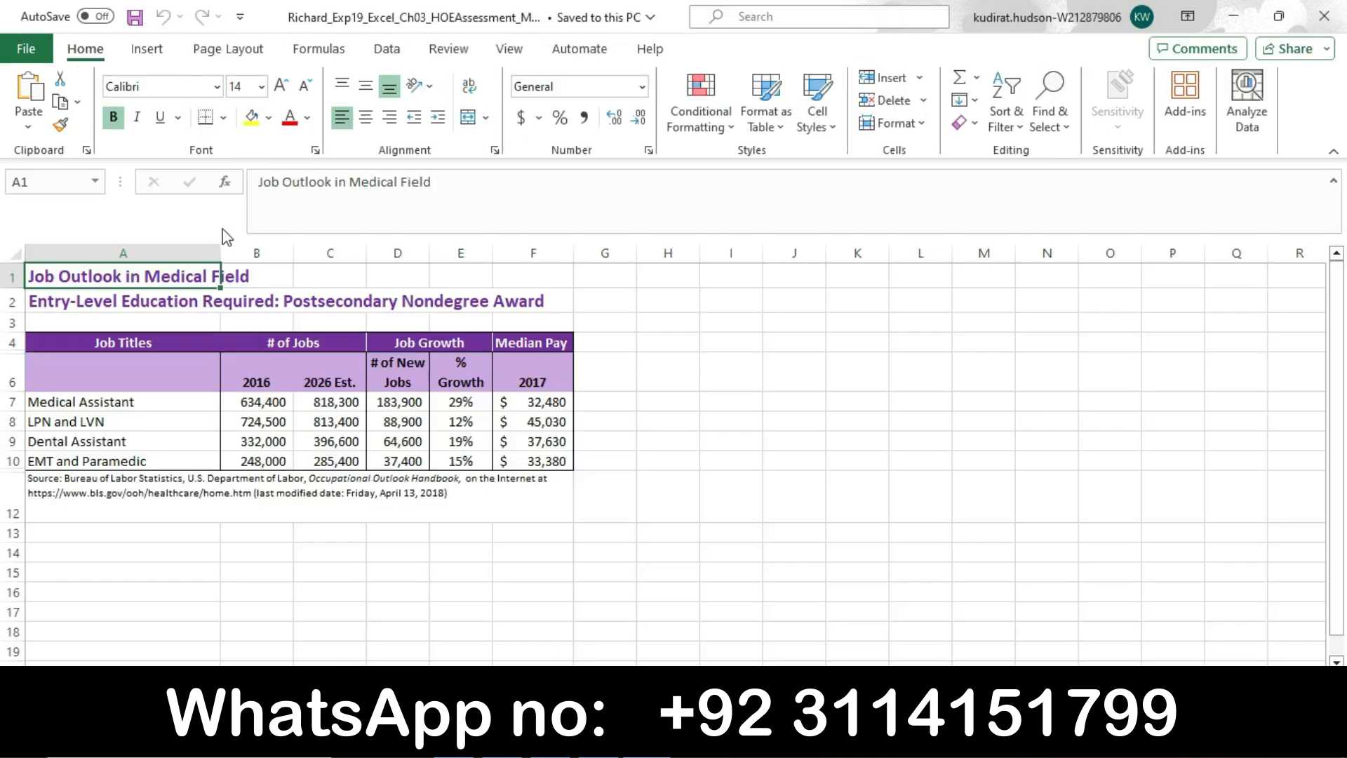
left_click(48, 182)
type("A6:D10")
key("Return")
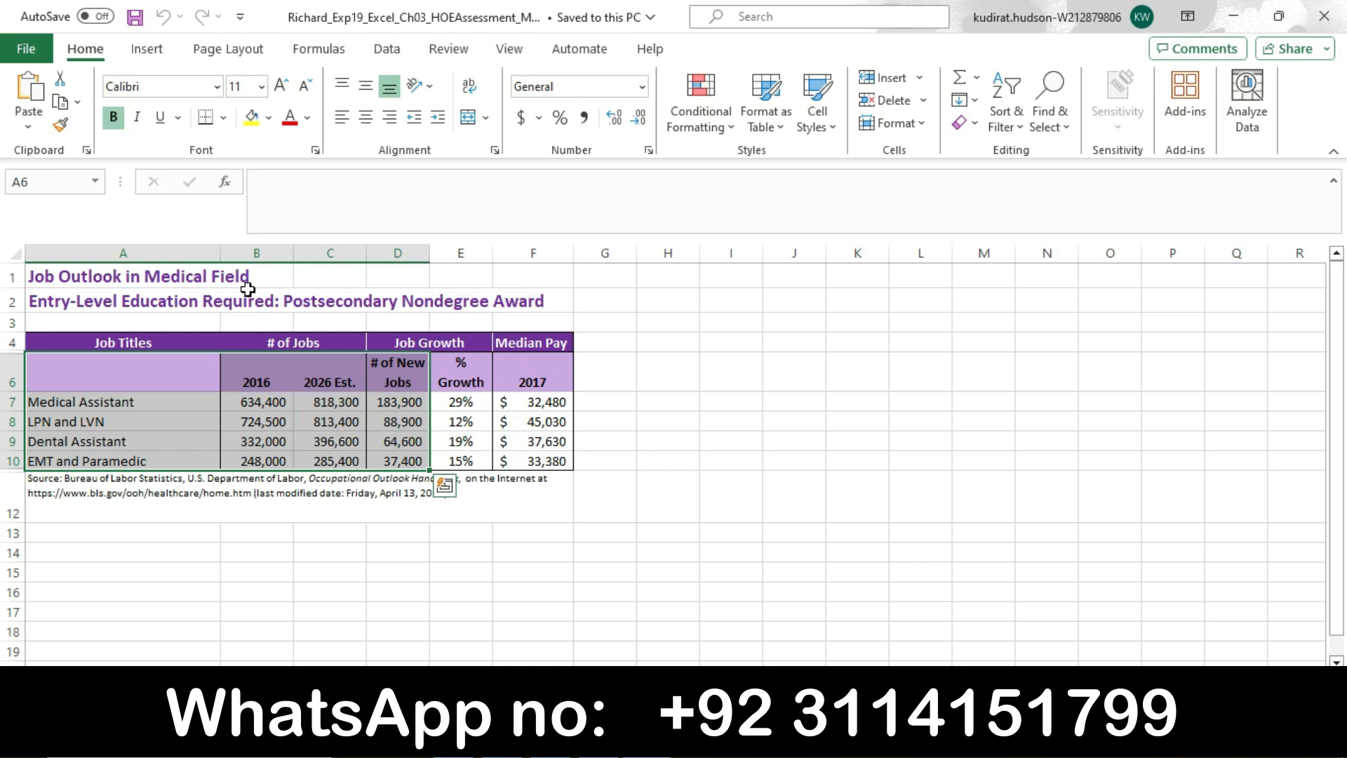
- Insert a clustered column chart for the selected range A6:D10, with the job titles as categories
key("alt+Tab")
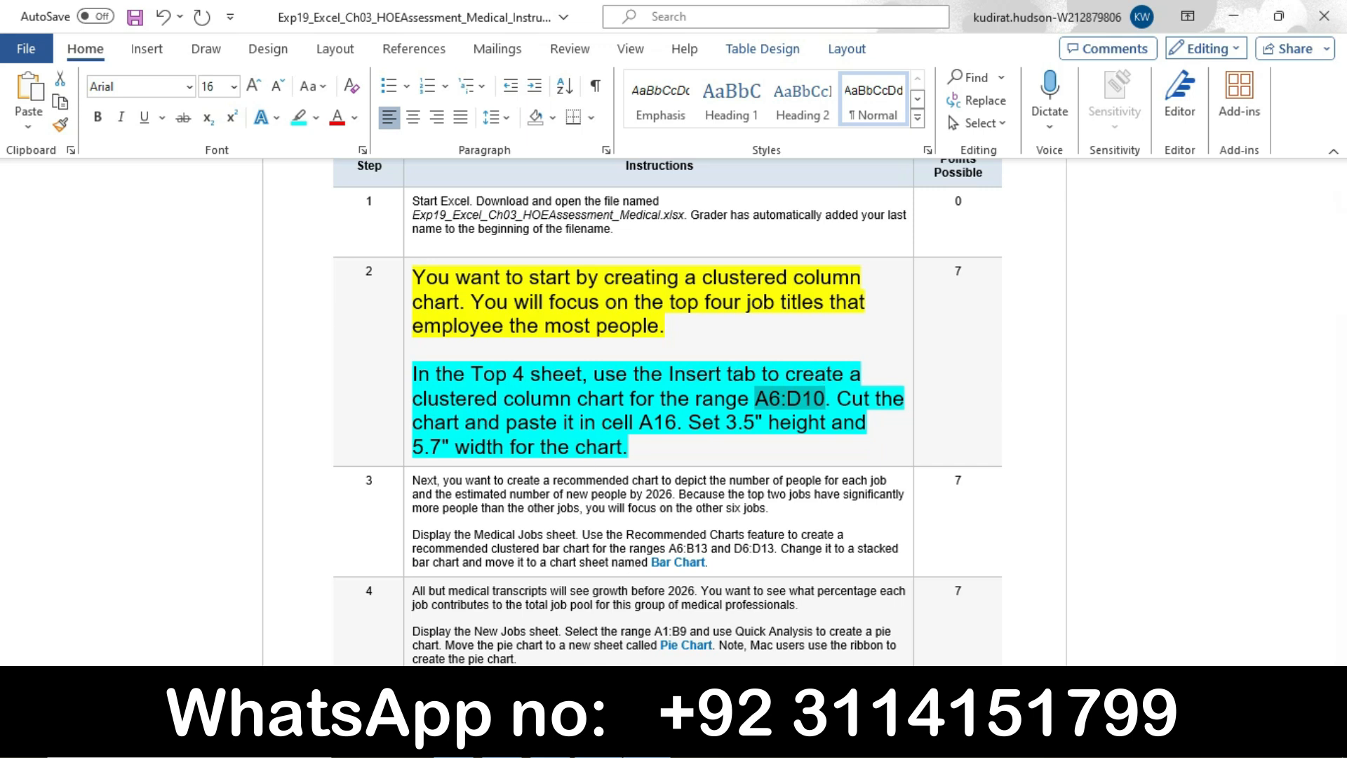
key("alt+Tab")
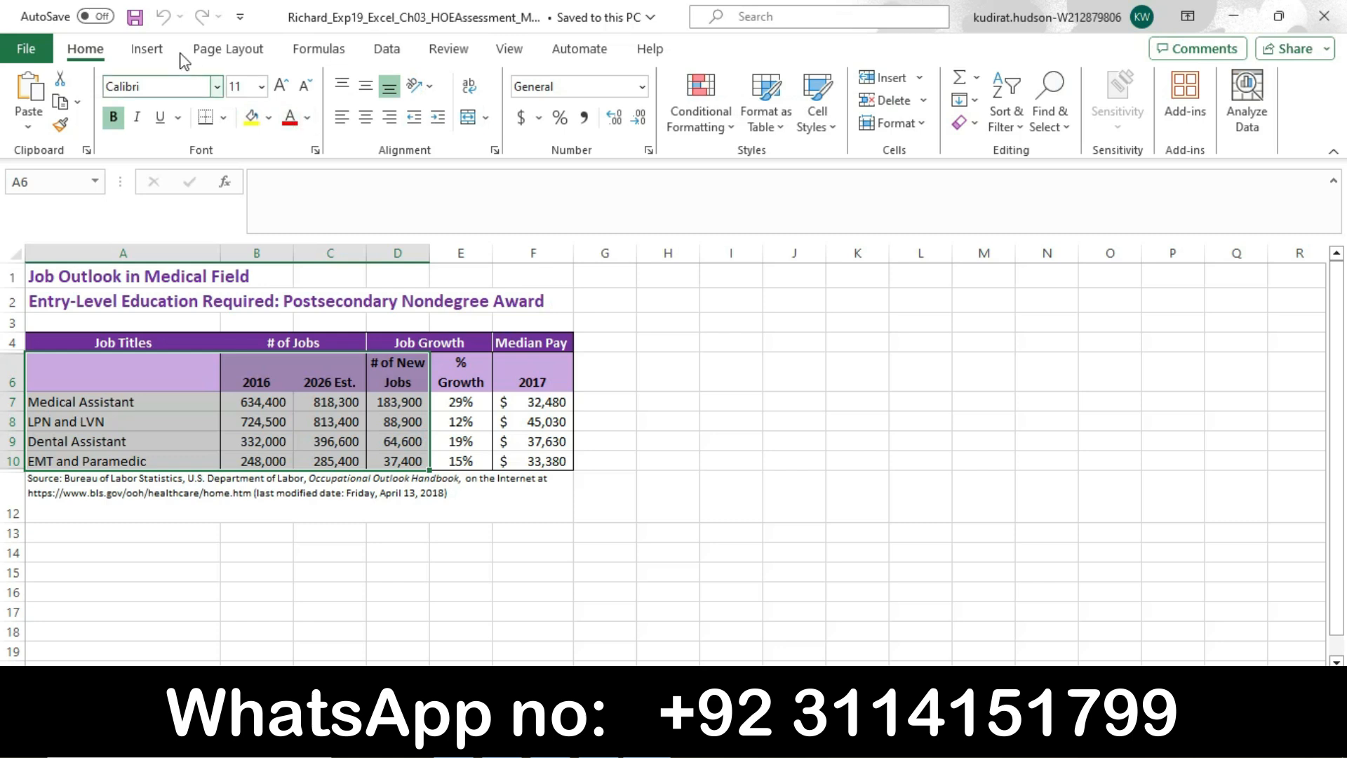
left_click(146, 49)
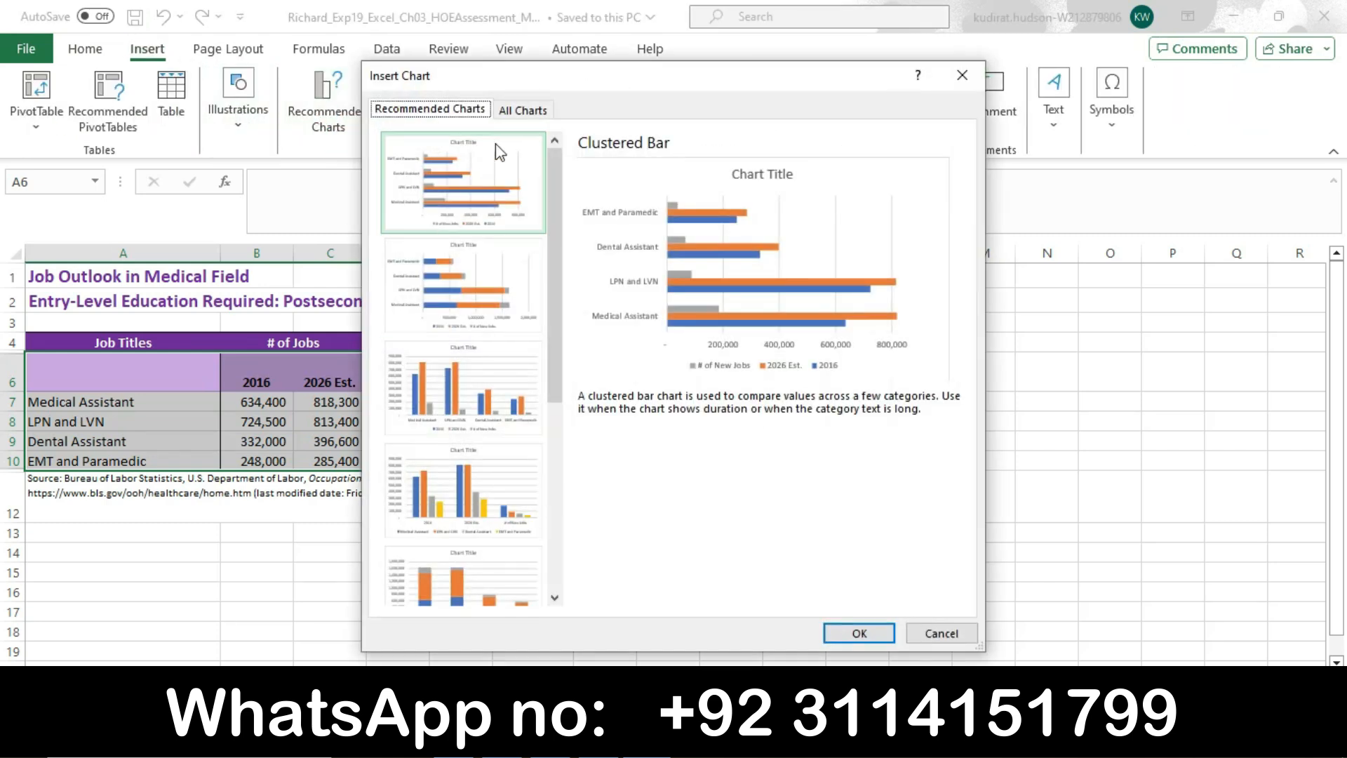
left_click(510, 115)
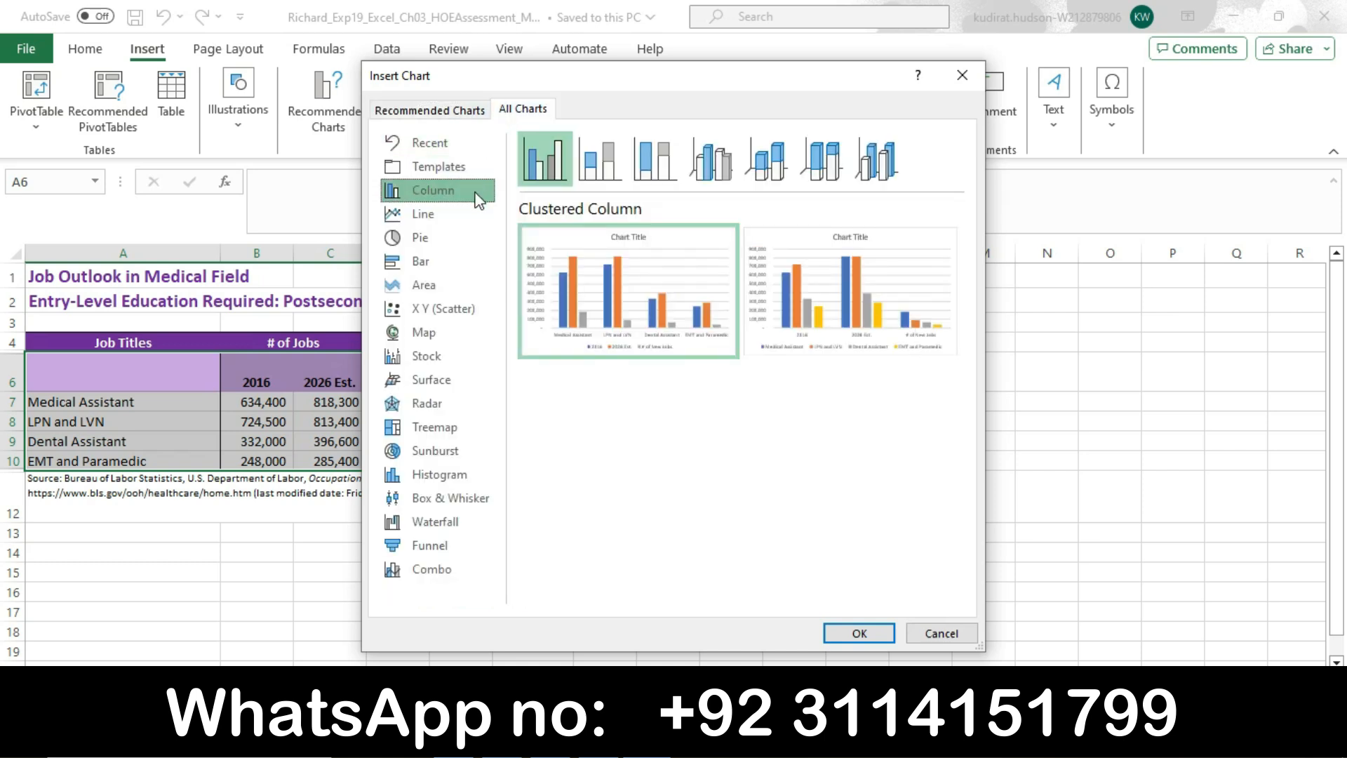
left_click(857, 639)
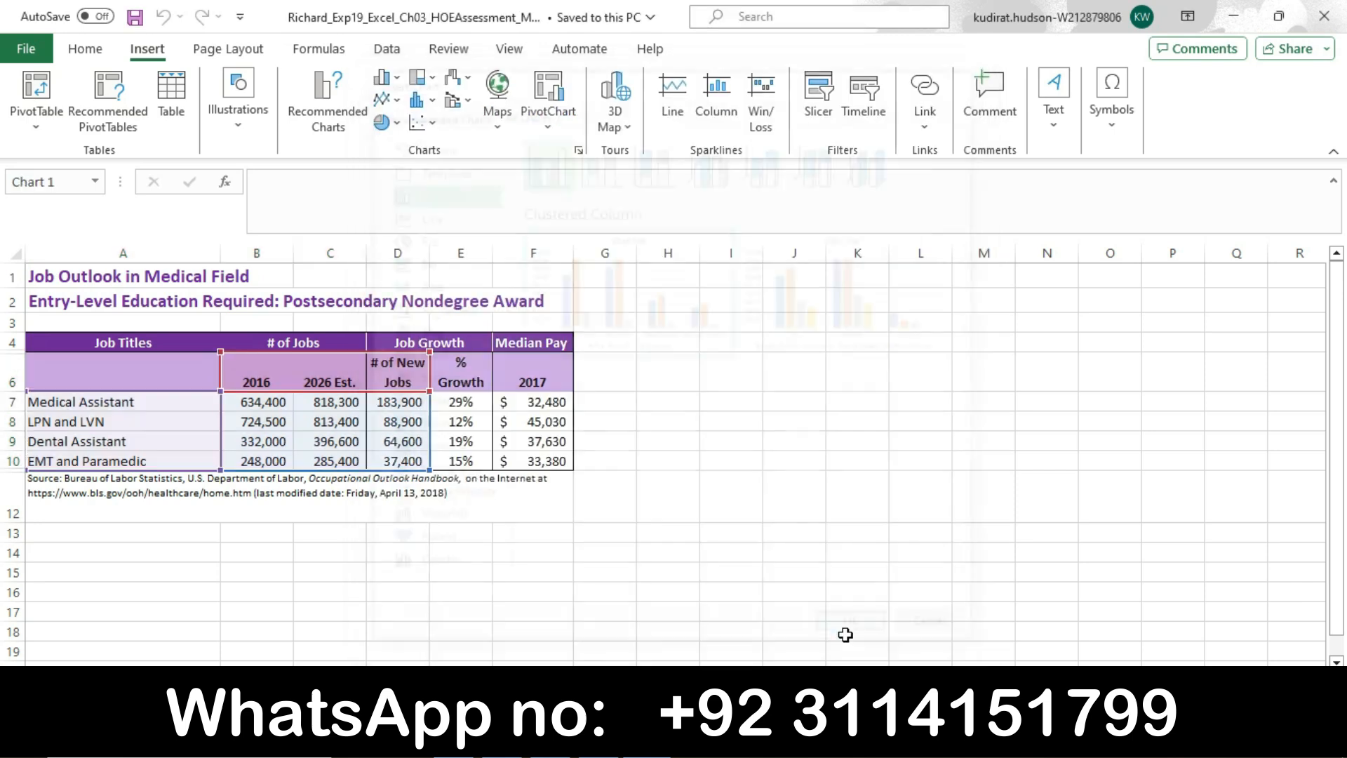
- Mark the sentence "Cut the chart and paste it in cell A16" in step 2 of the Word instructions and return to Excel
left_click(642, 741)
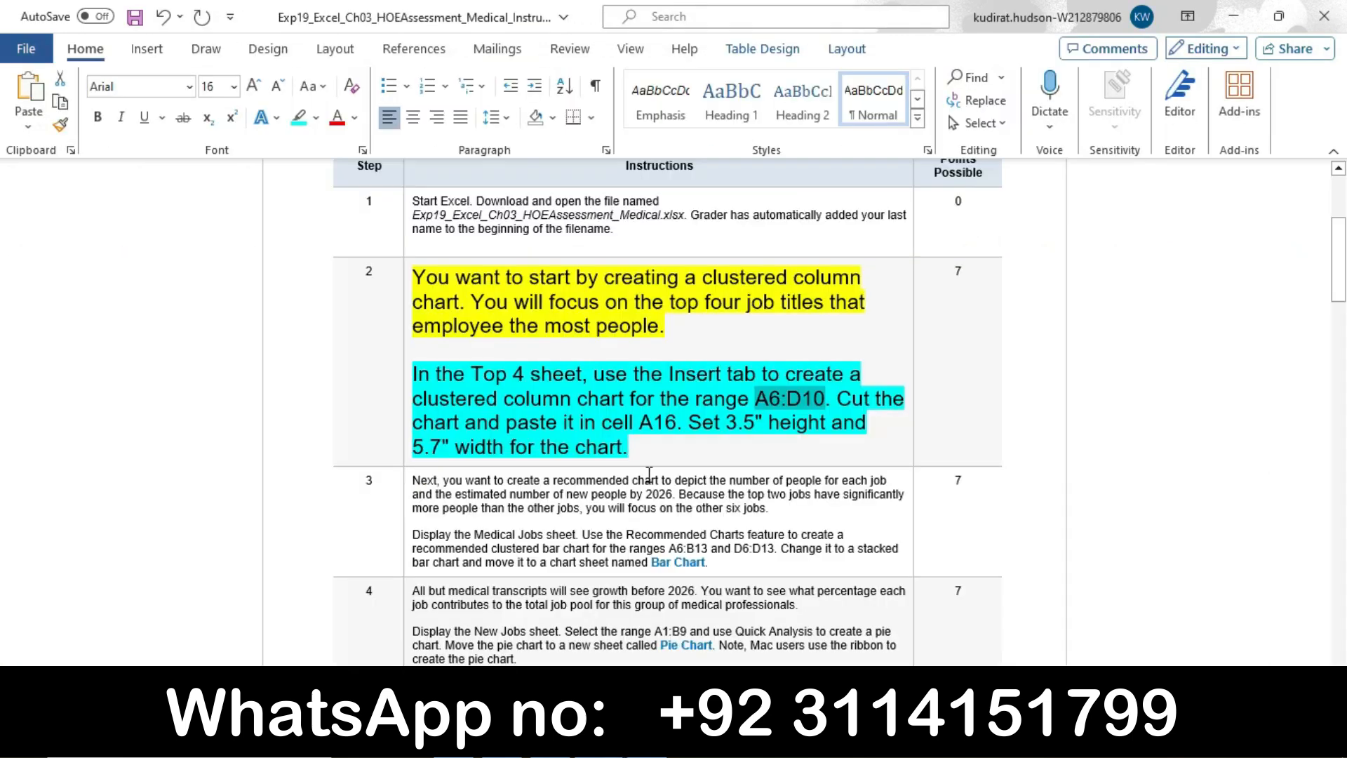
left_click_drag(836, 398, 665, 441)
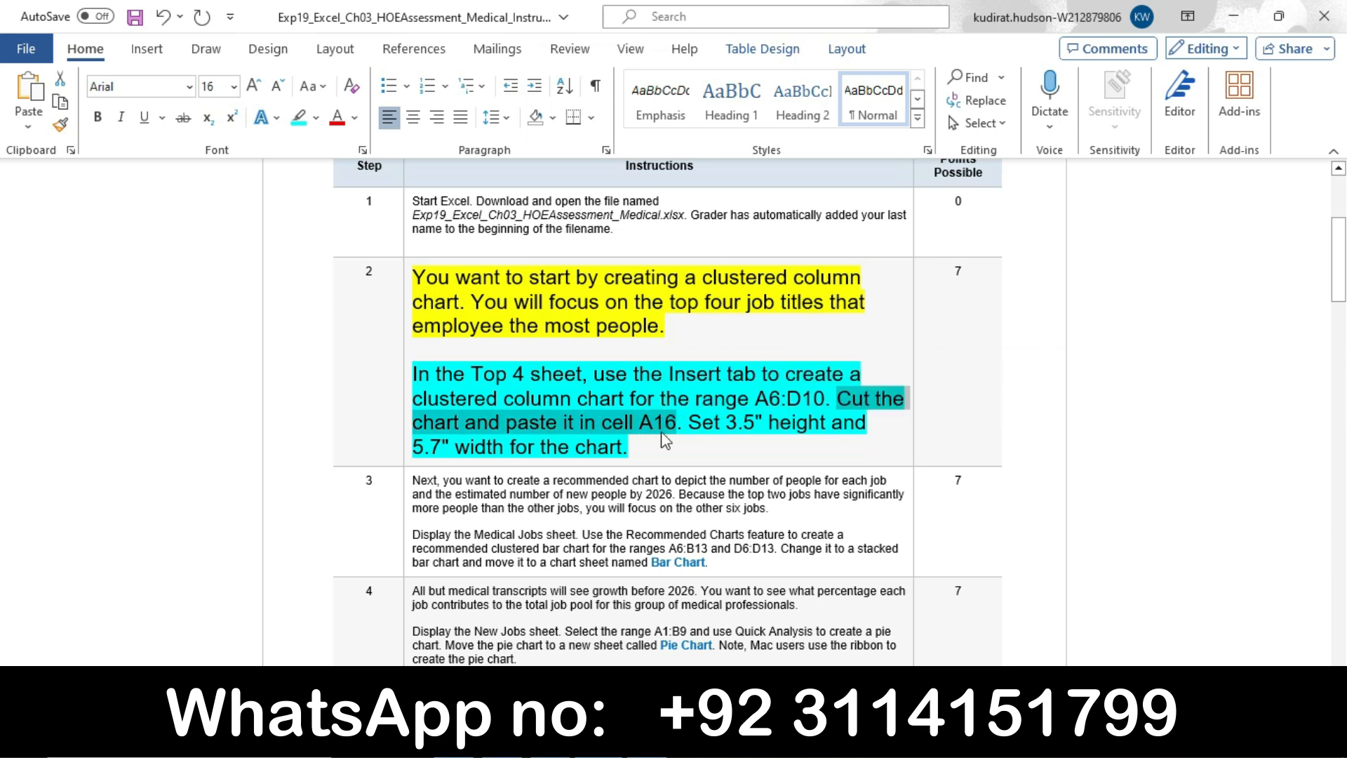
left_click(586, 741)
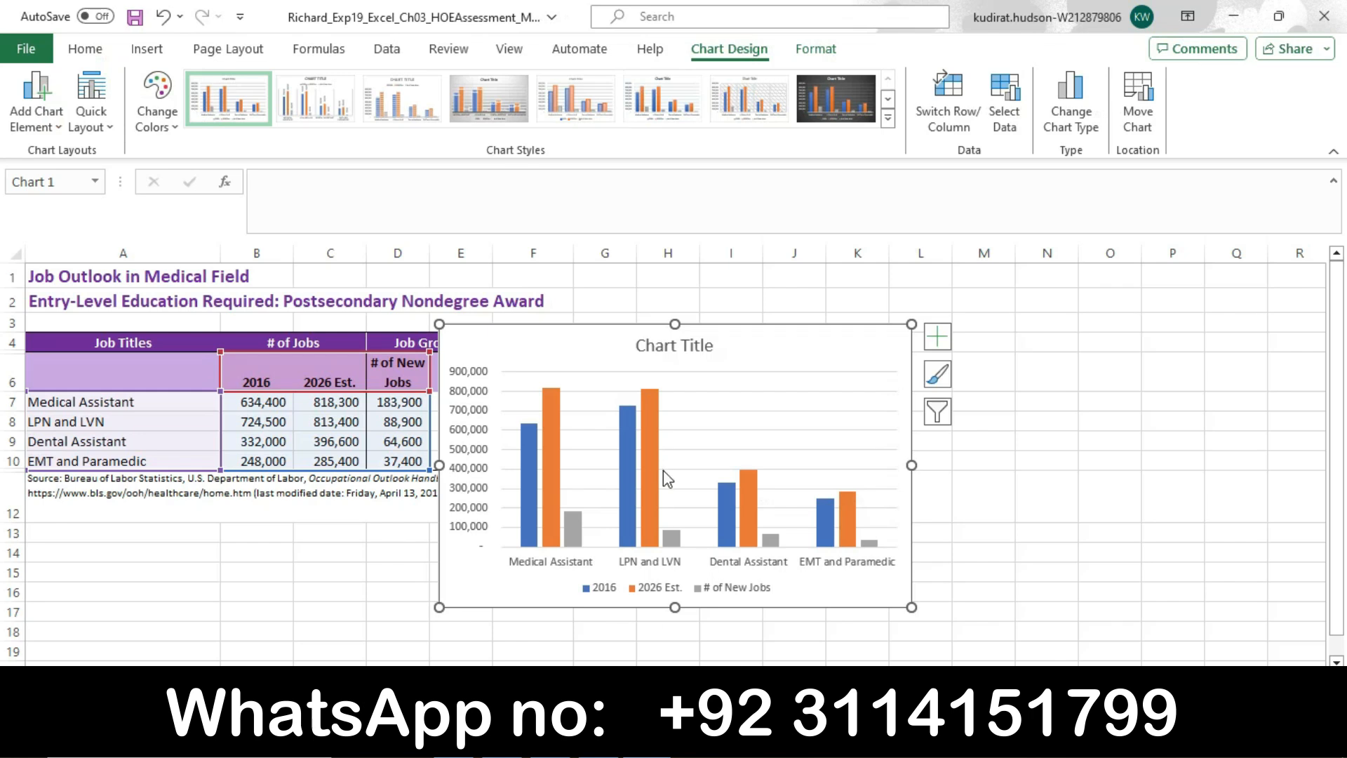
- Paste a copy of the clustered column chart at cell A16 and delete the original chart
right_click(596, 350)
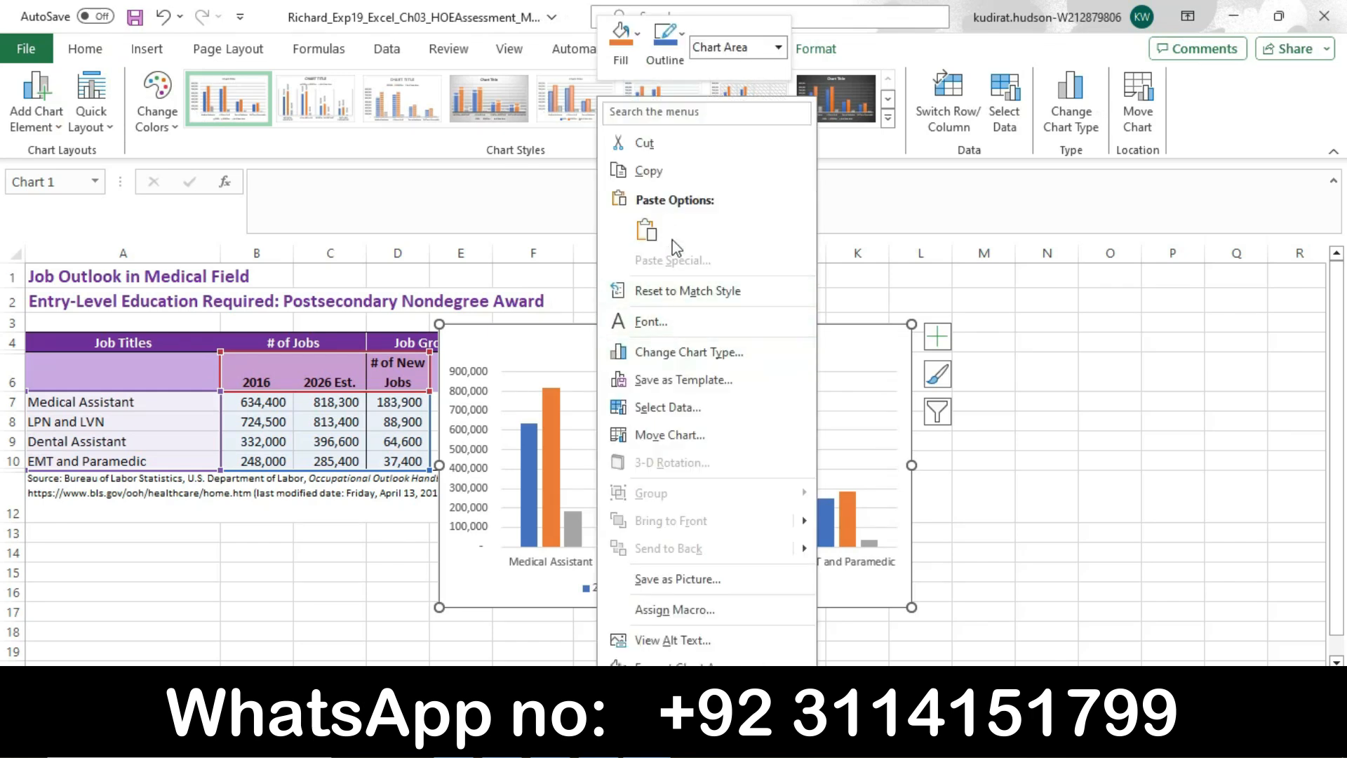
left_click(668, 176)
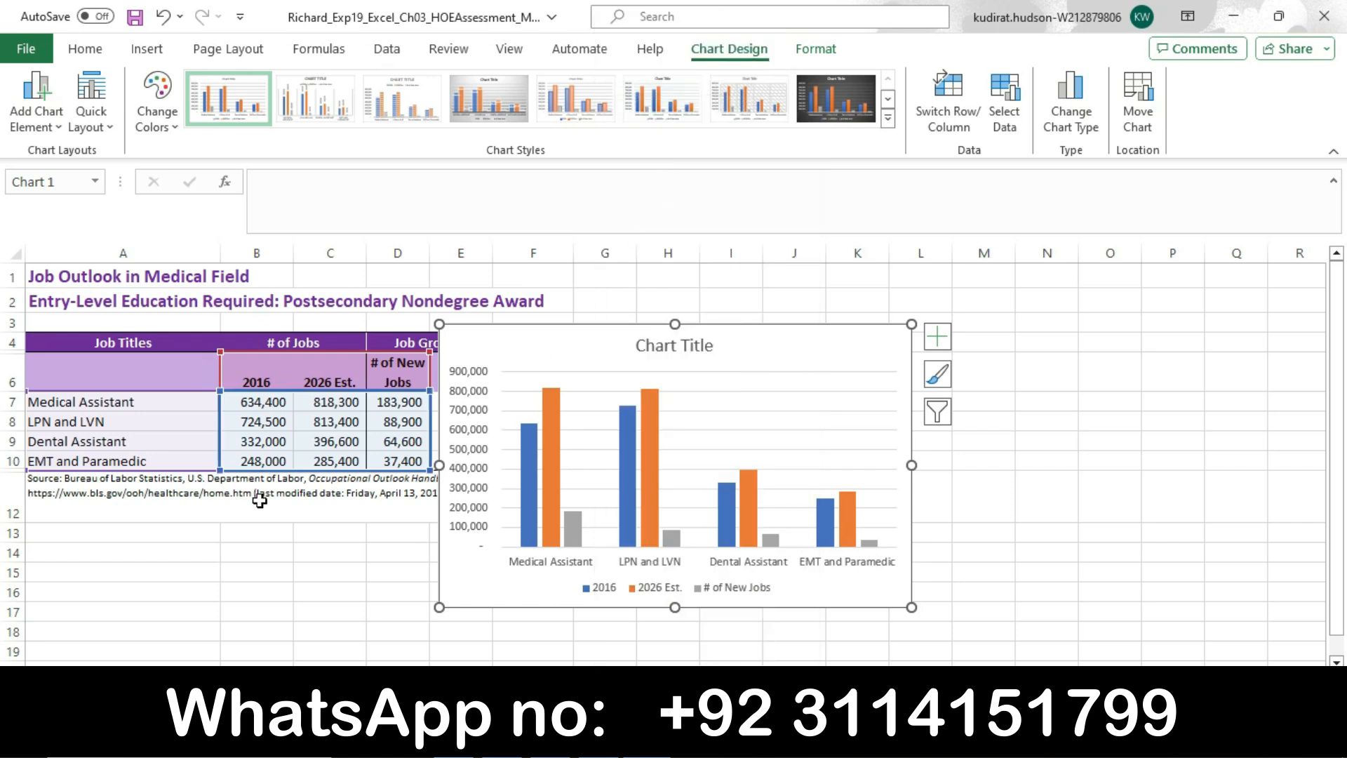
left_click(87, 594)
key("ctrl+v")
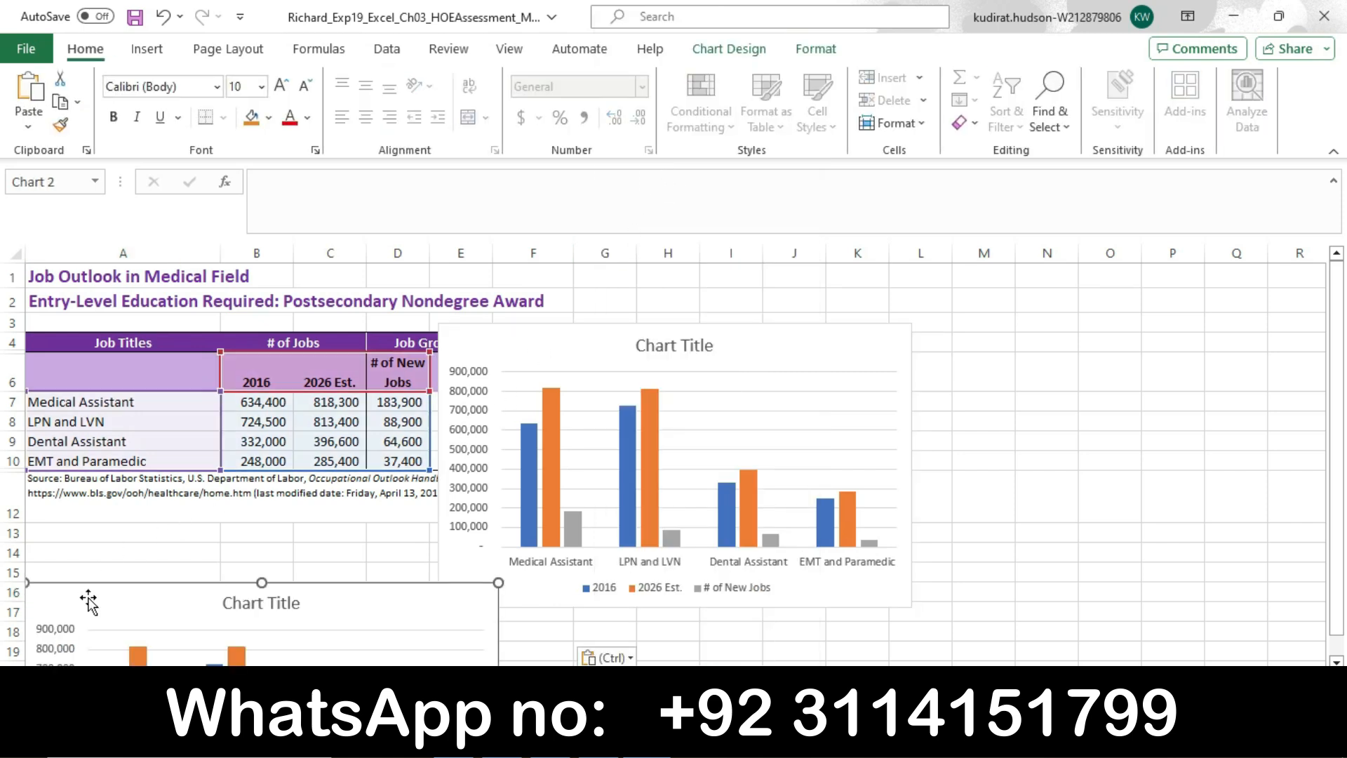
left_click(596, 346)
key("Delete")
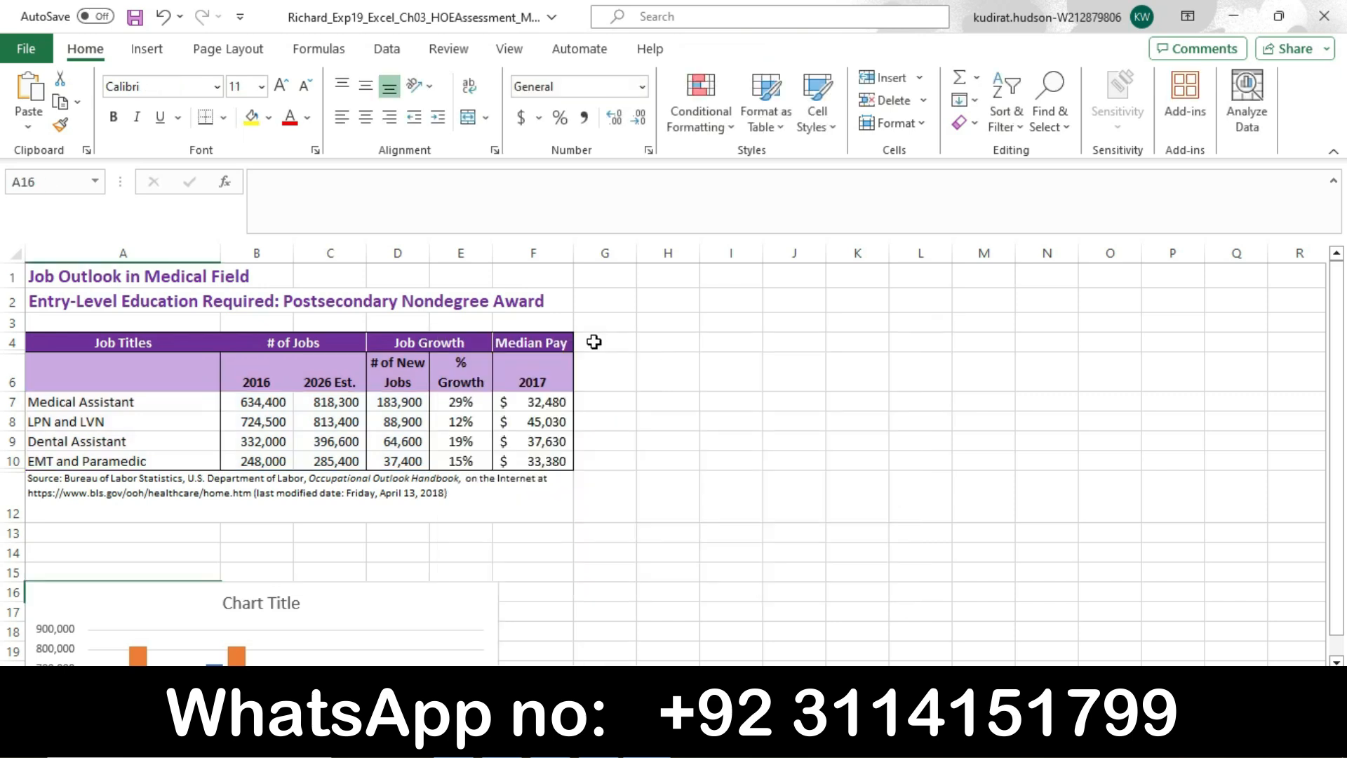
- Select the chart at A16, mark the chart height and width sentence in step 2 in Word, and return to Excel
left_click(341, 600)
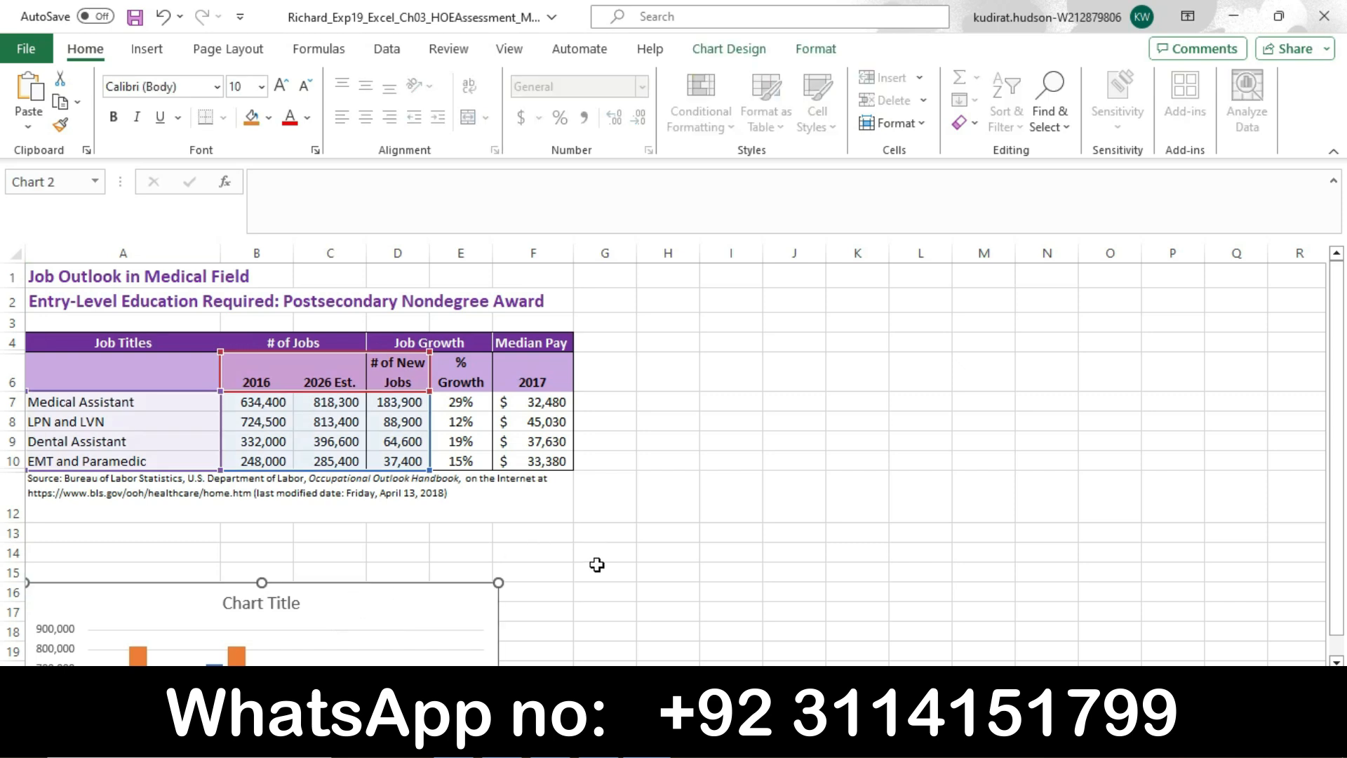
key("alt+Tab")
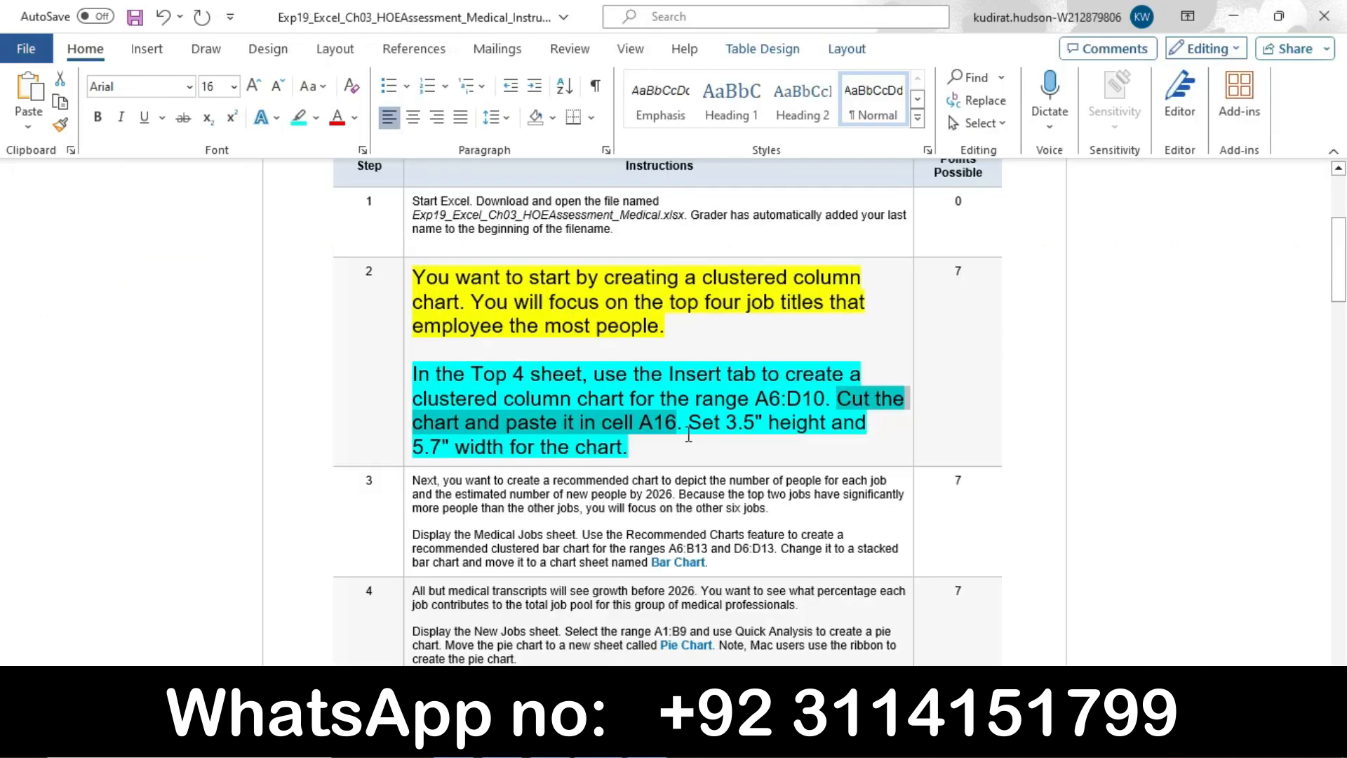
left_click_drag(691, 423, 770, 423)
left_click_drag(804, 421, 687, 445)
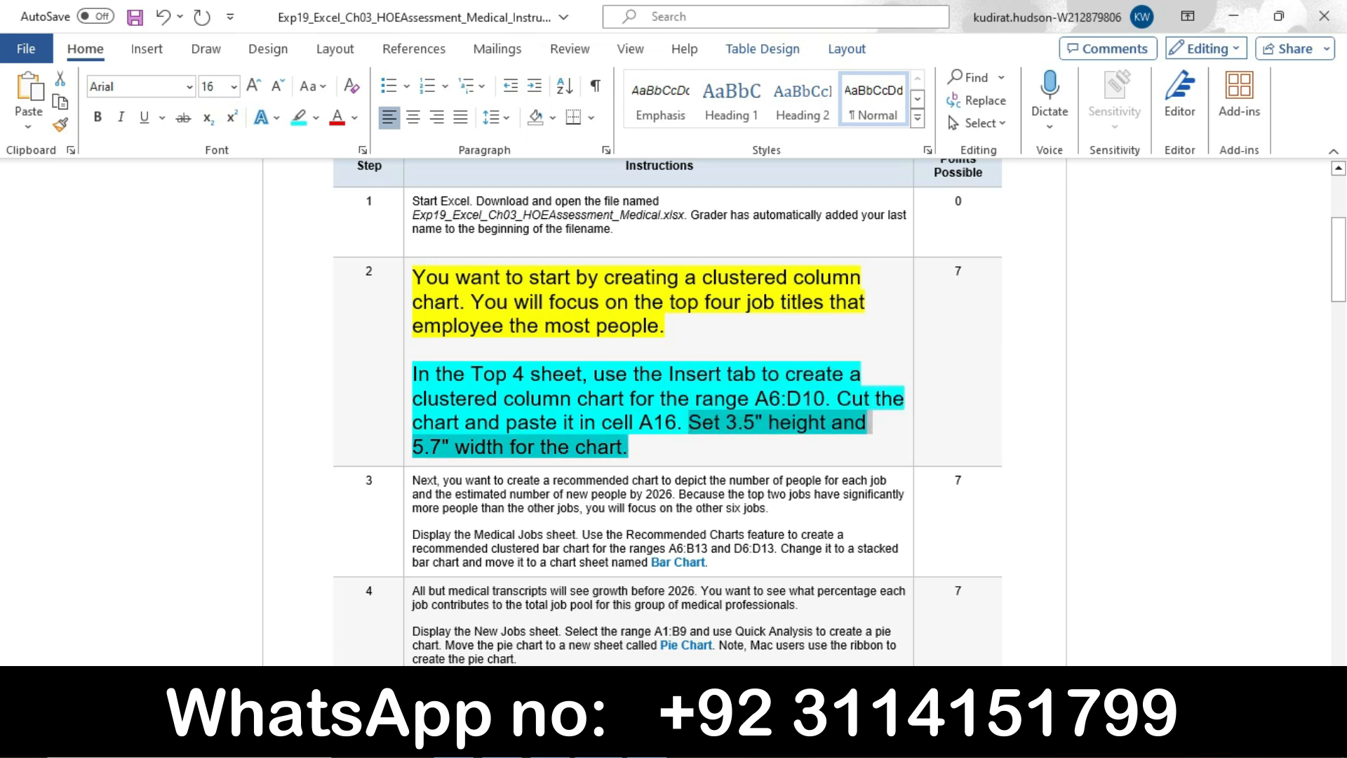
left_click(631, 741)
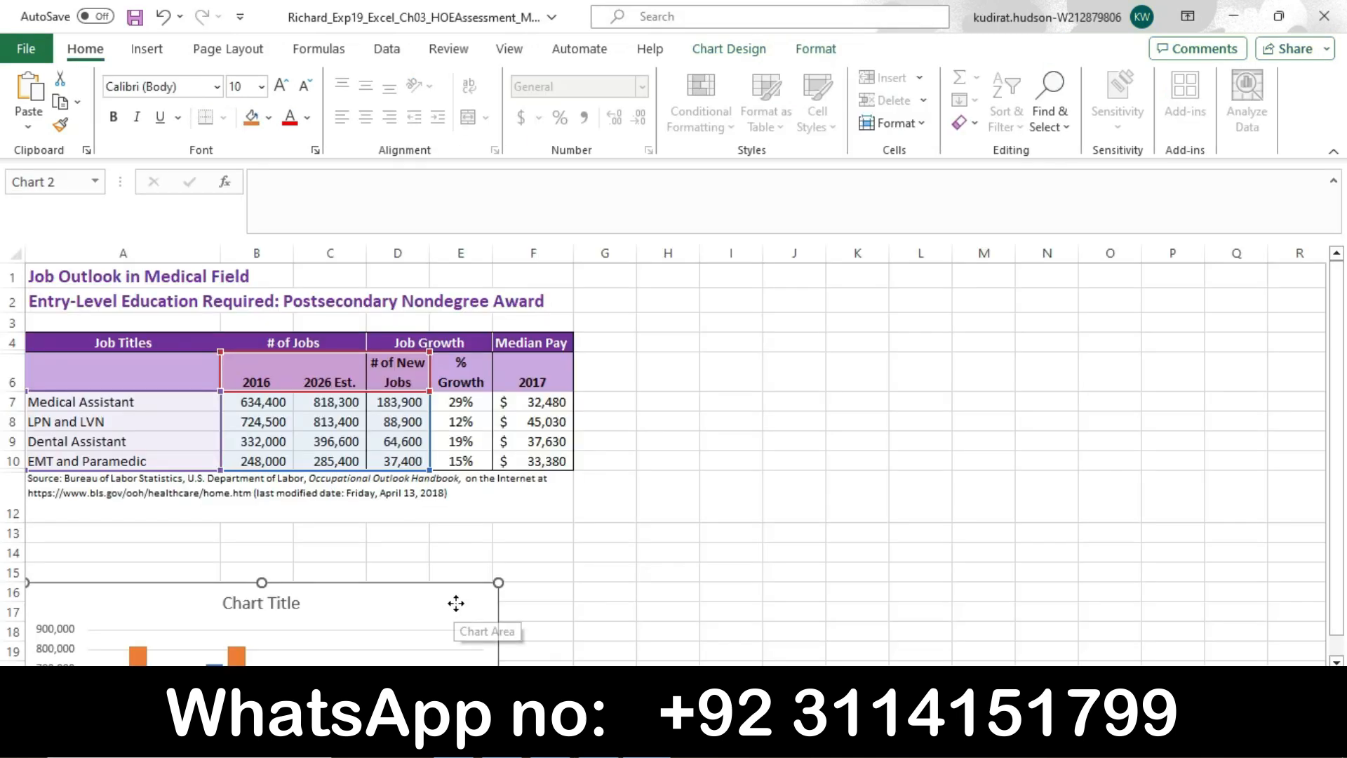
- Set the height of the clustered column chart to 3.5 inches
left_click(730, 50)
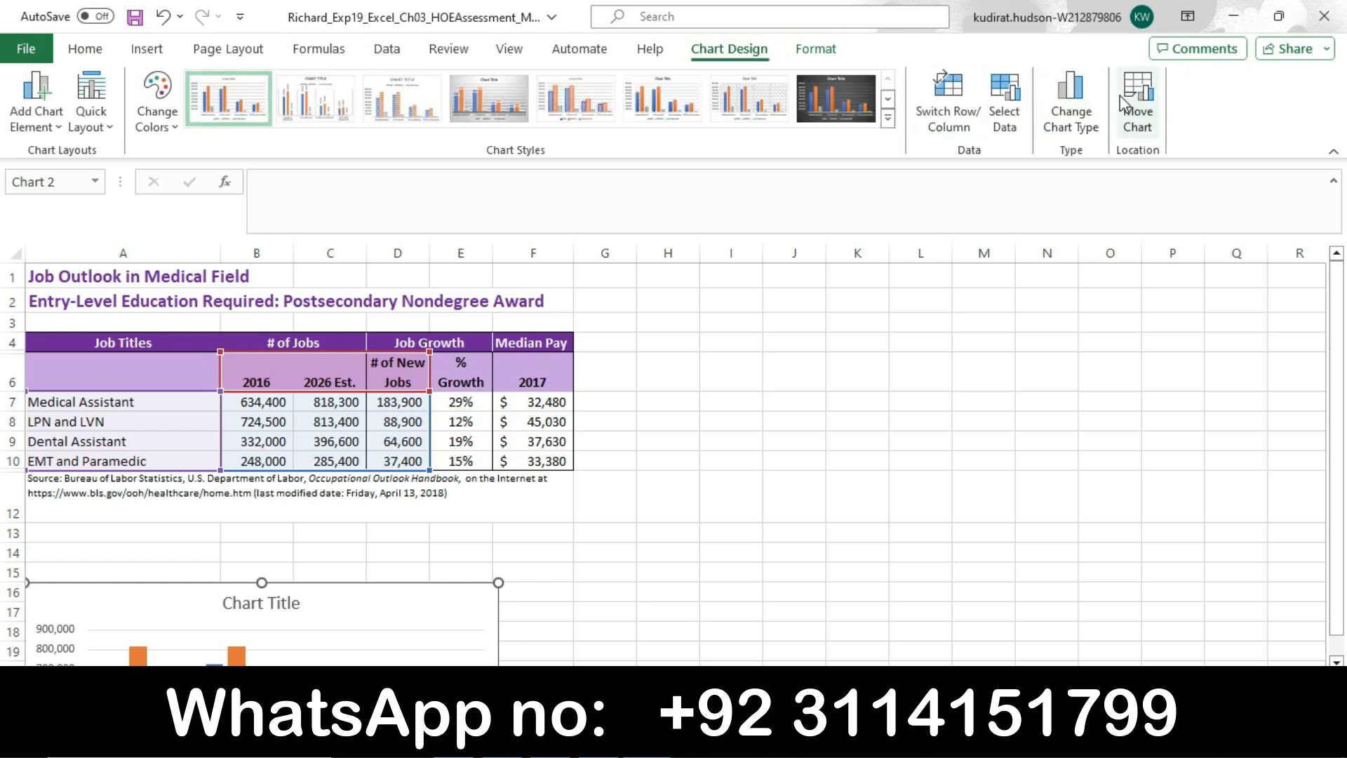
left_click(816, 48)
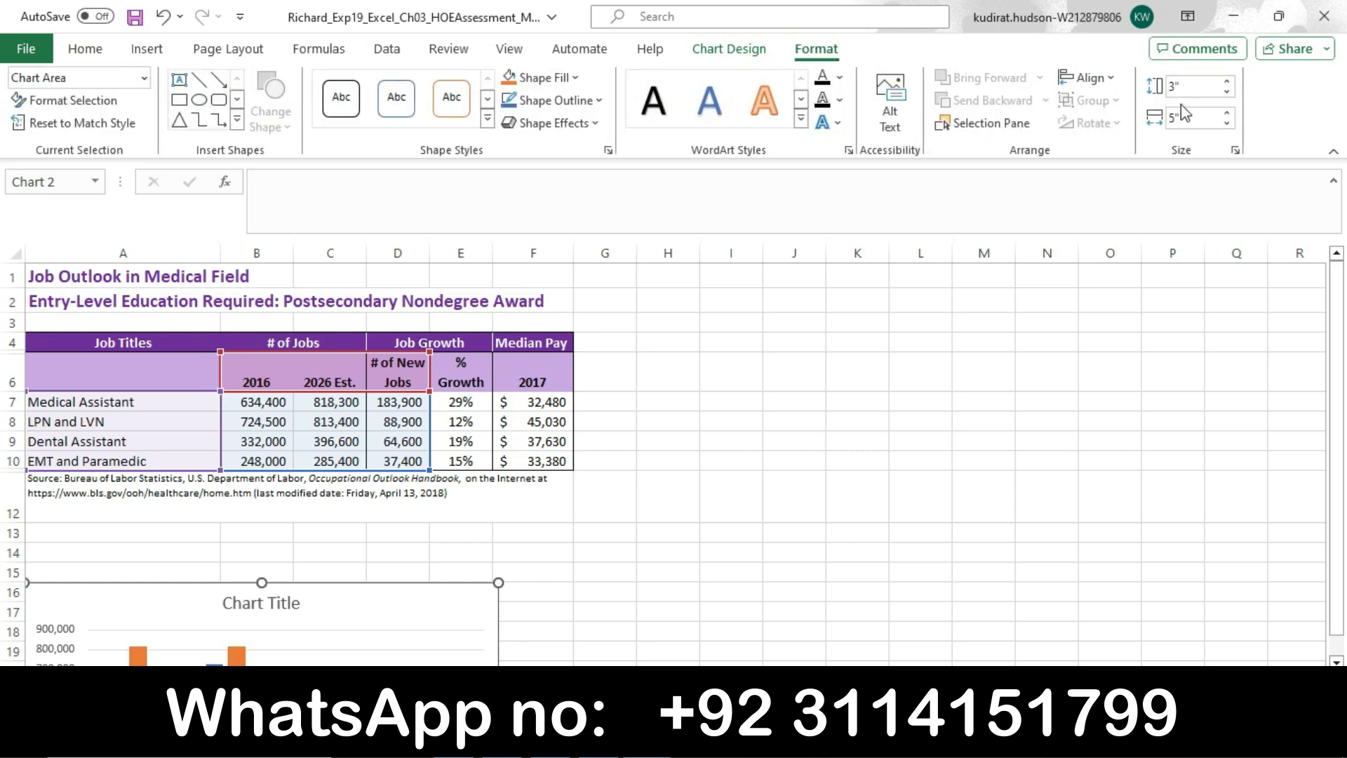
left_click(1190, 88)
key("BackSpace")
type("3.5")
key("Return")
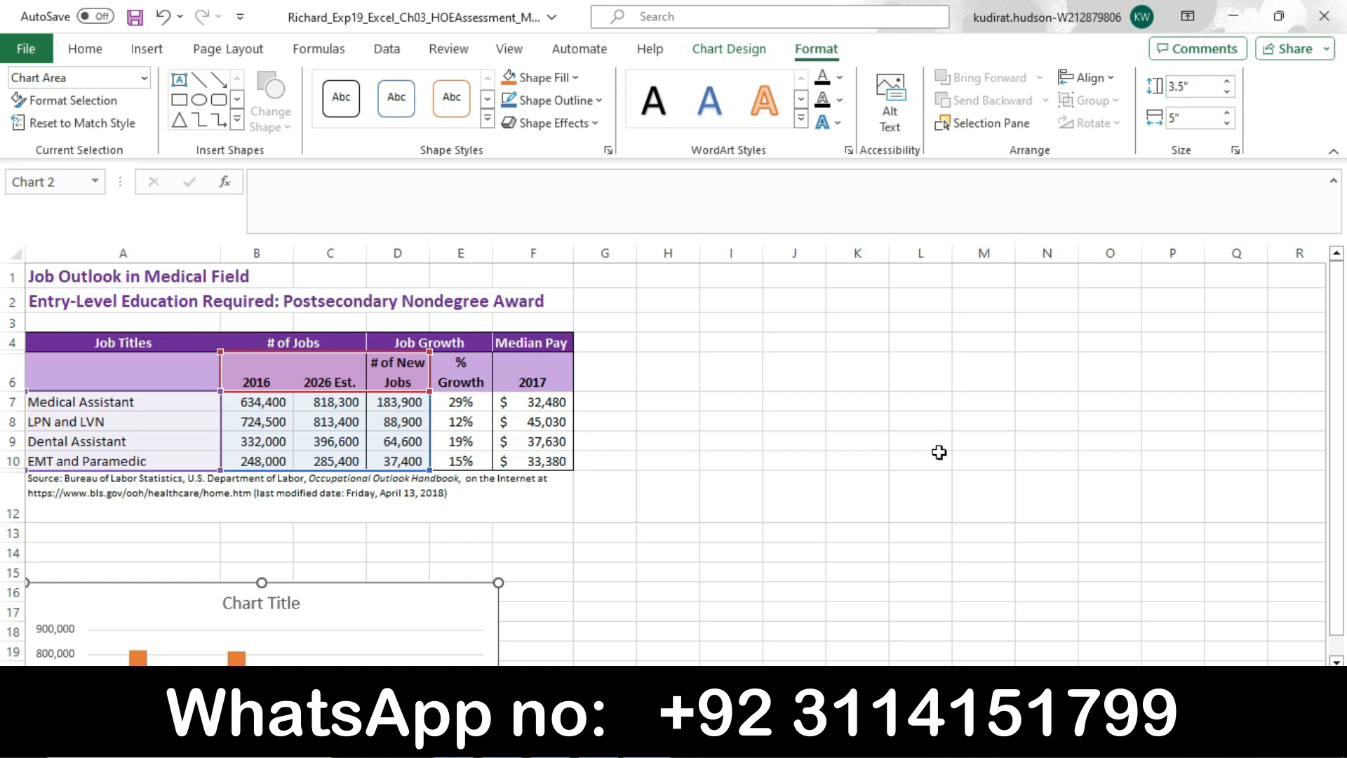
- Recheck the size instruction in Word and set the clustered column chart's width to 5.7 inches in Excel
key("alt+Tab")
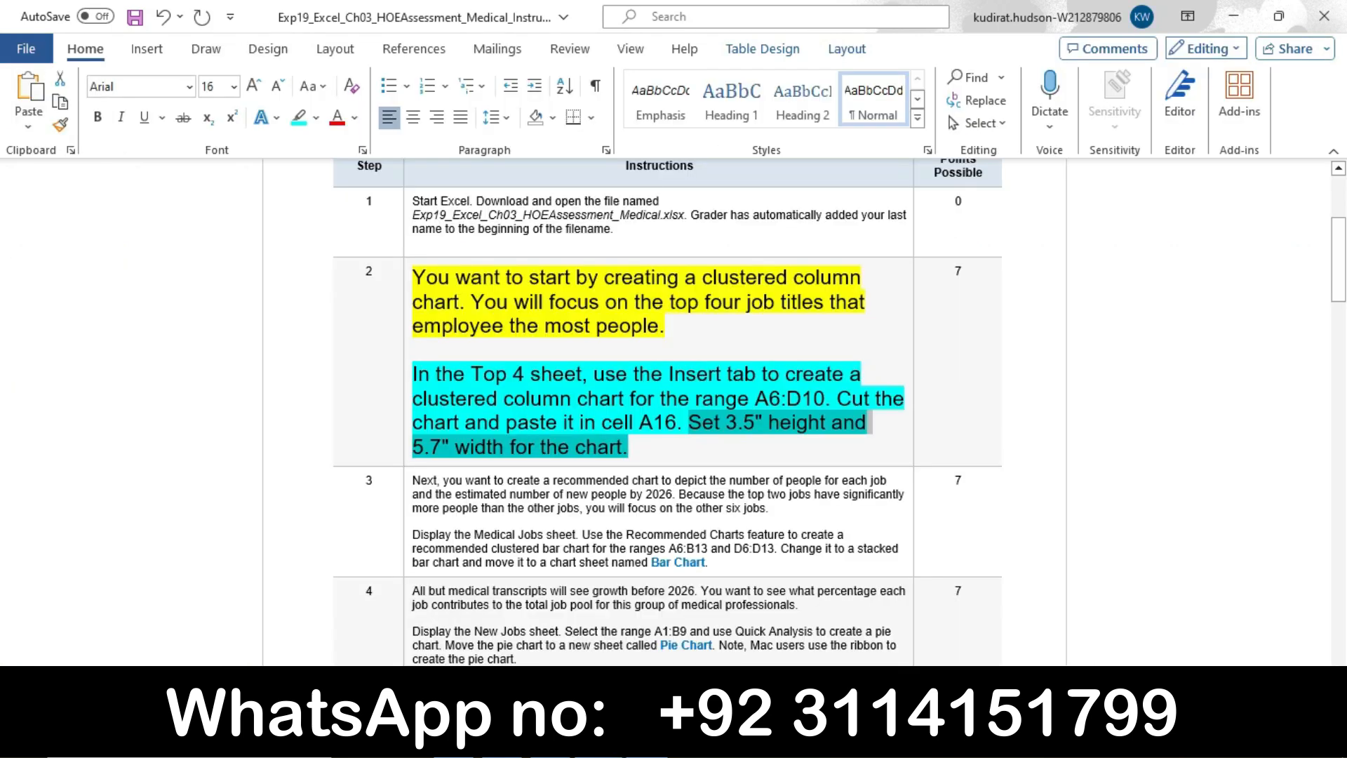
key("alt+Tab")
left_click(1193, 118)
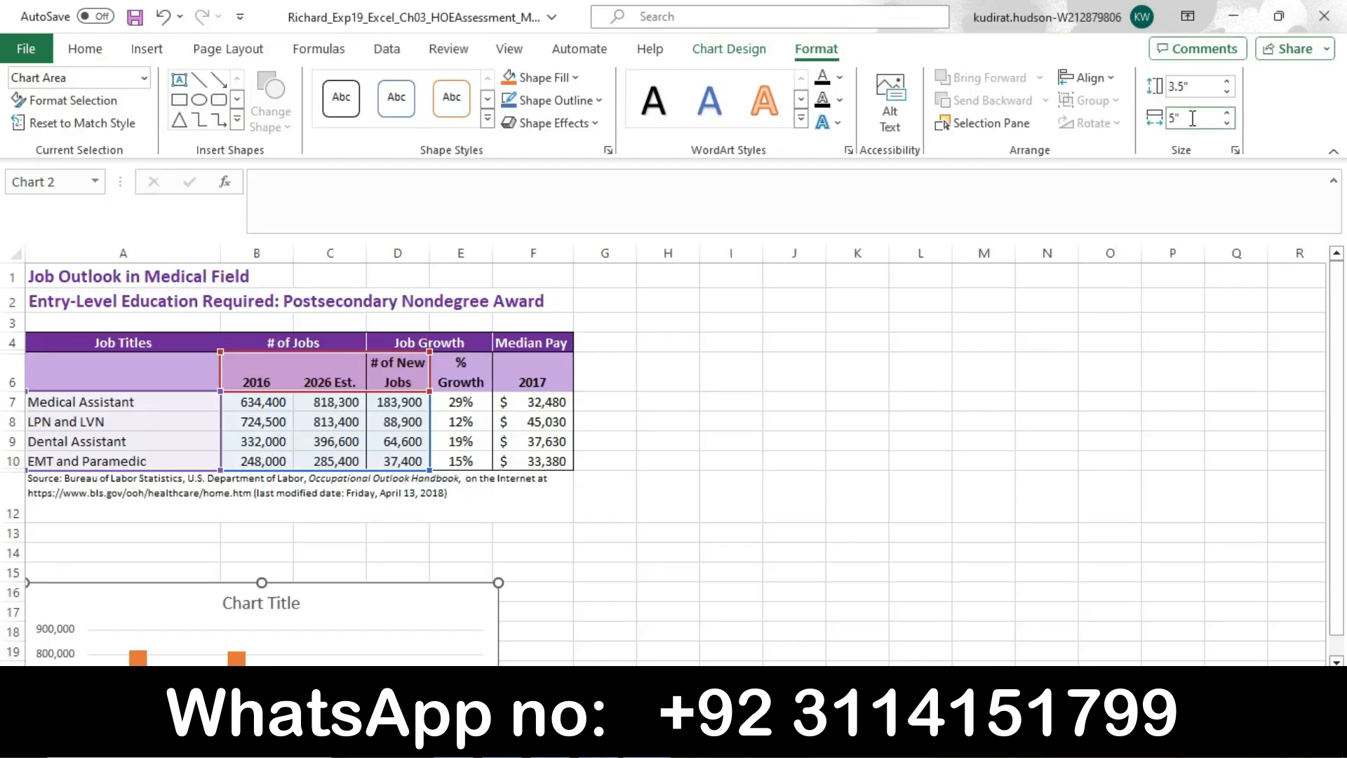
key("BackSpace")
key("Return")
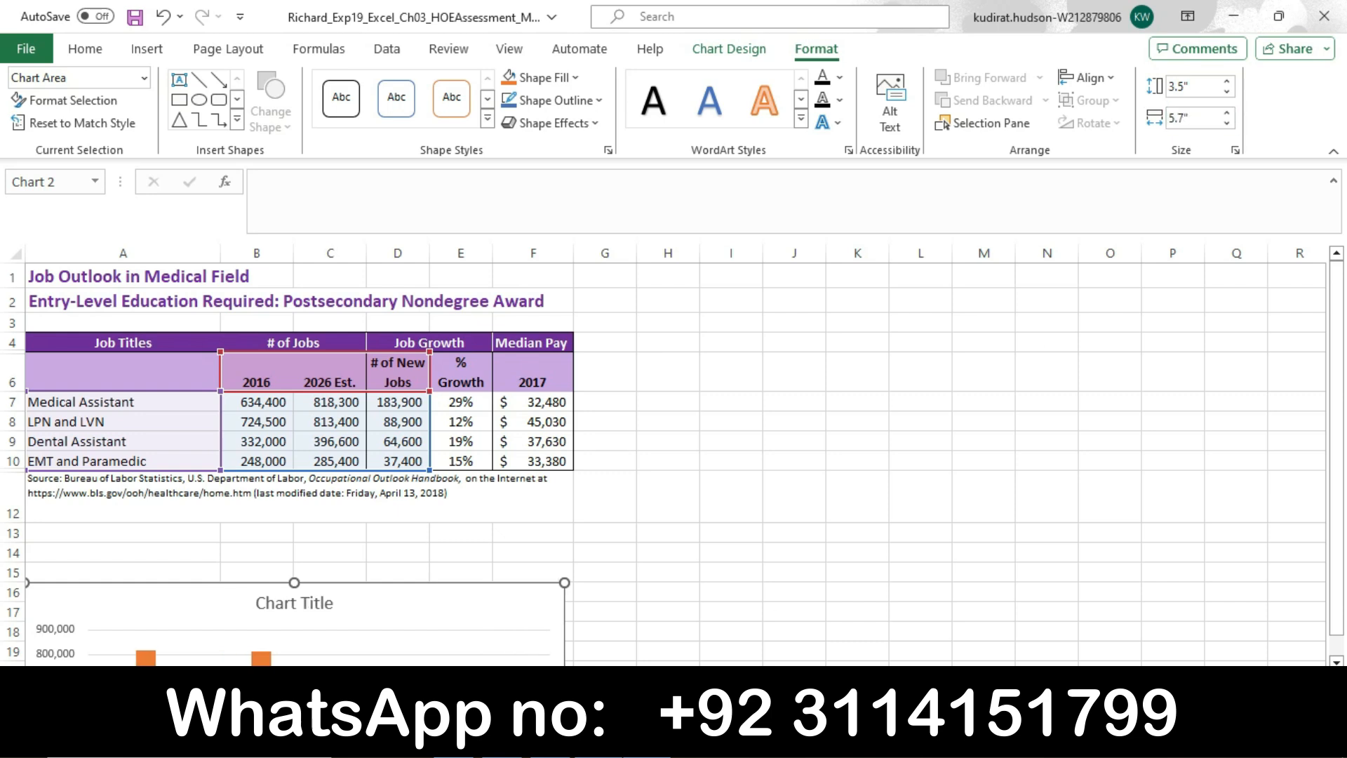
- Switch to Word, set the step 2 instruction text to 9 pt, and remove its highlighting
key("alt+Tab")
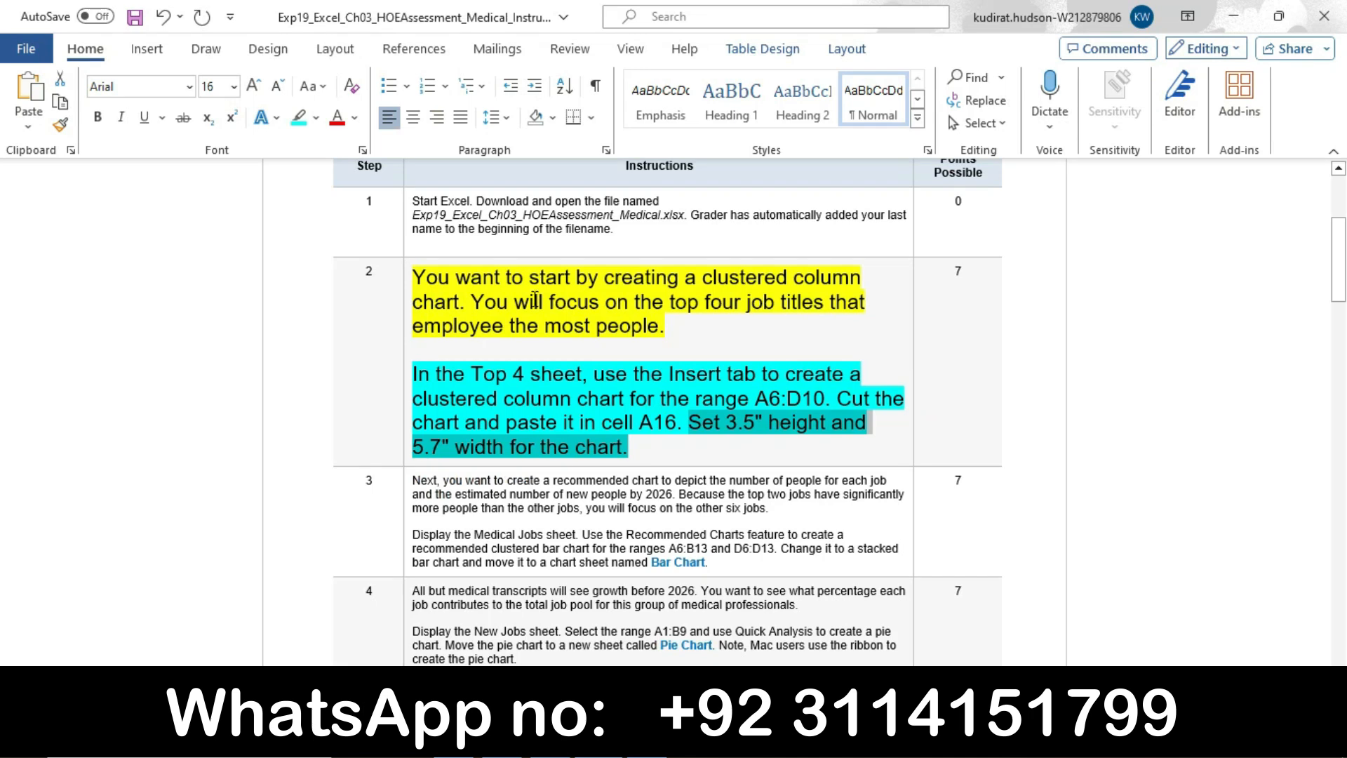
left_click(406, 291)
left_click(511, 234)
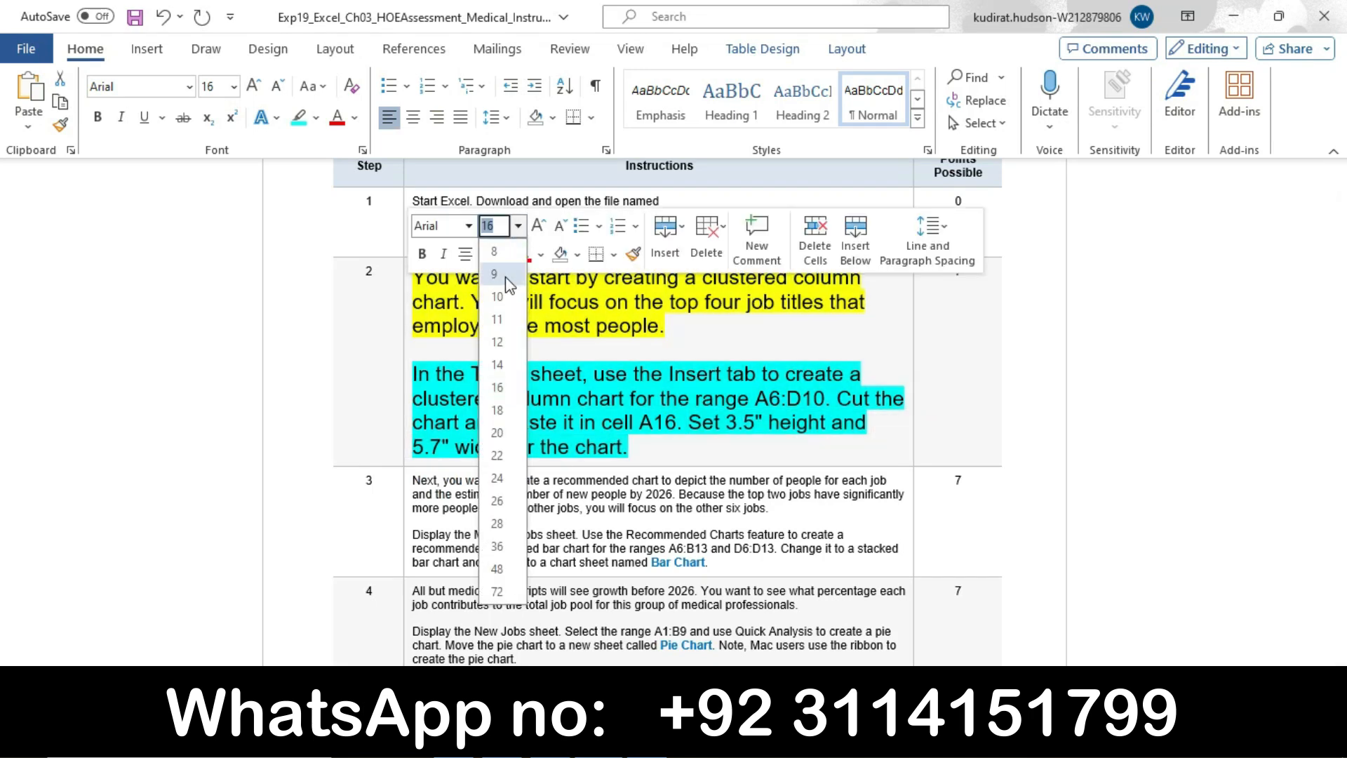
left_click(505, 275)
left_click(504, 254)
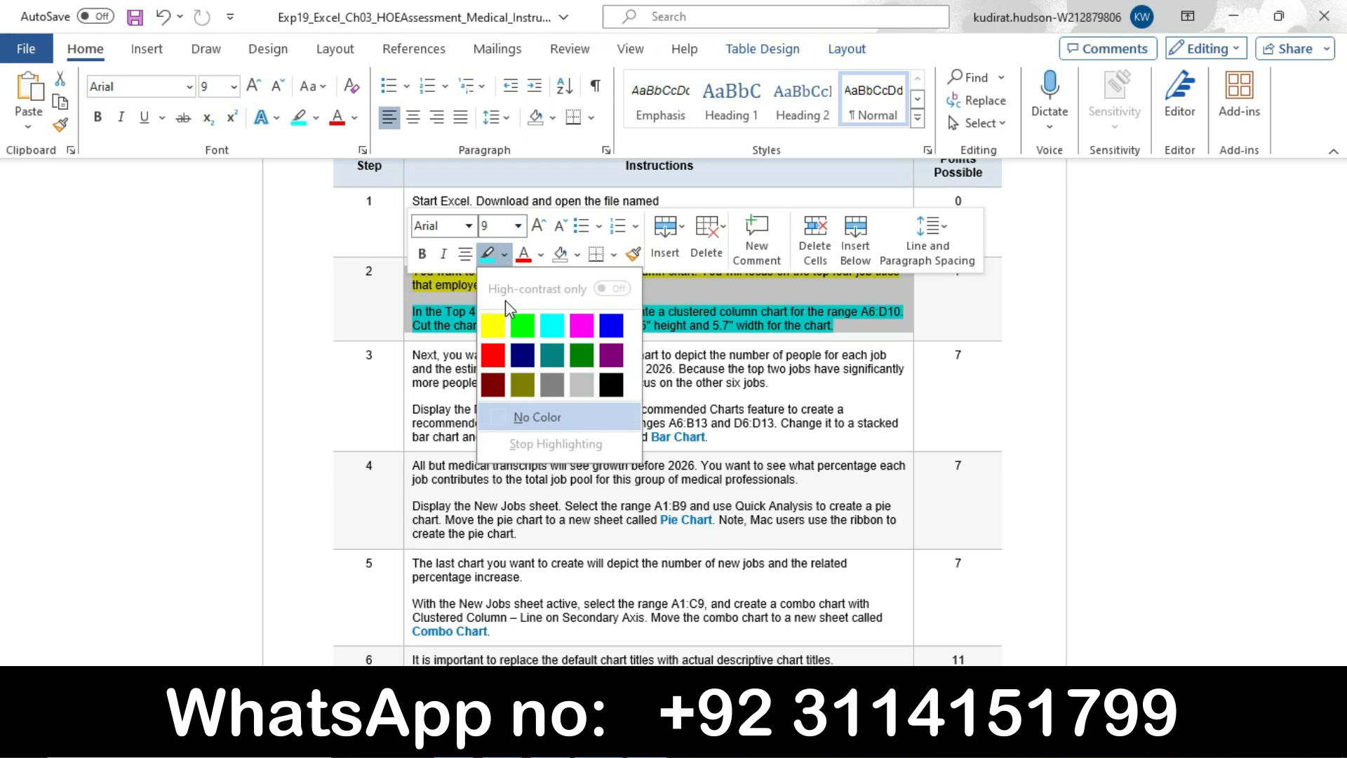
left_click(520, 409)
- Enlarge the step 3 instruction text to 16 pt and highlight it in yellow
left_click_drag(1339, 258, 1342, 279)
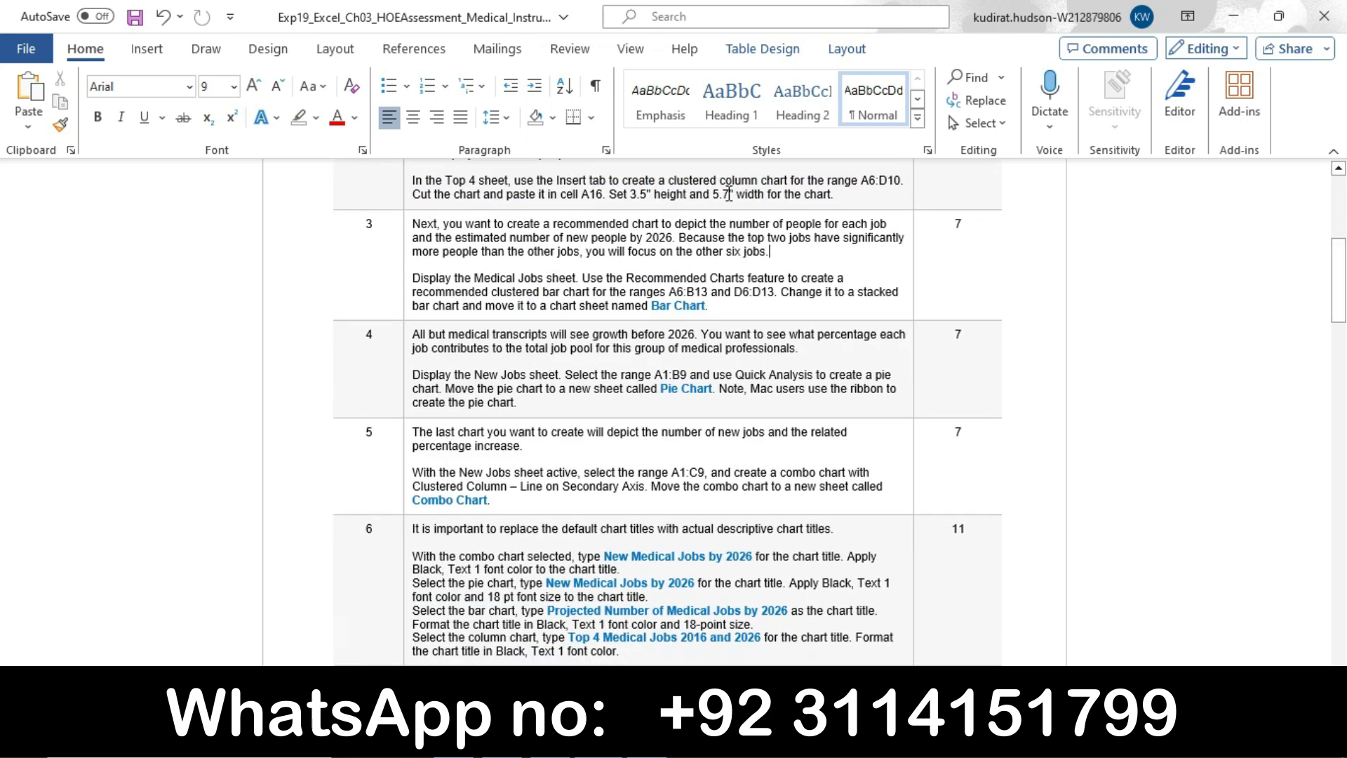
left_click(404, 259)
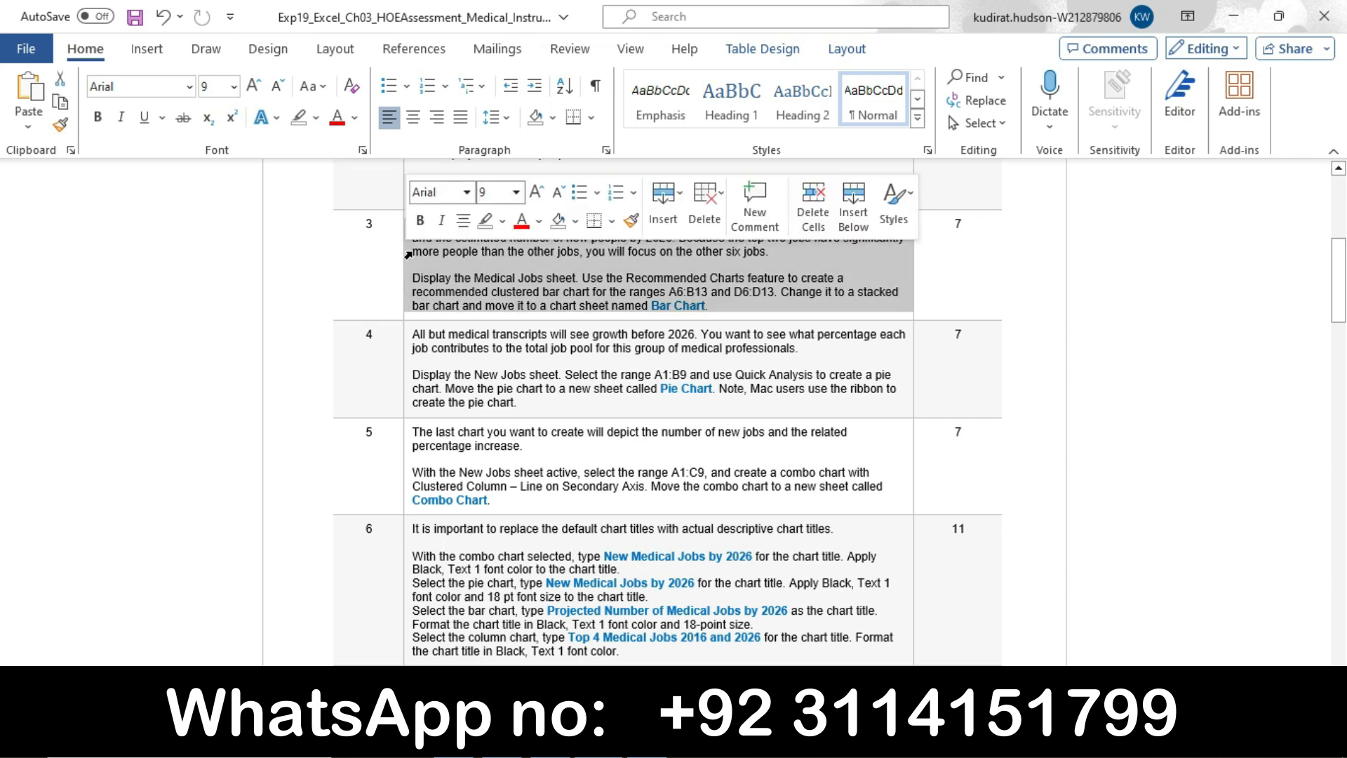
left_click(515, 191)
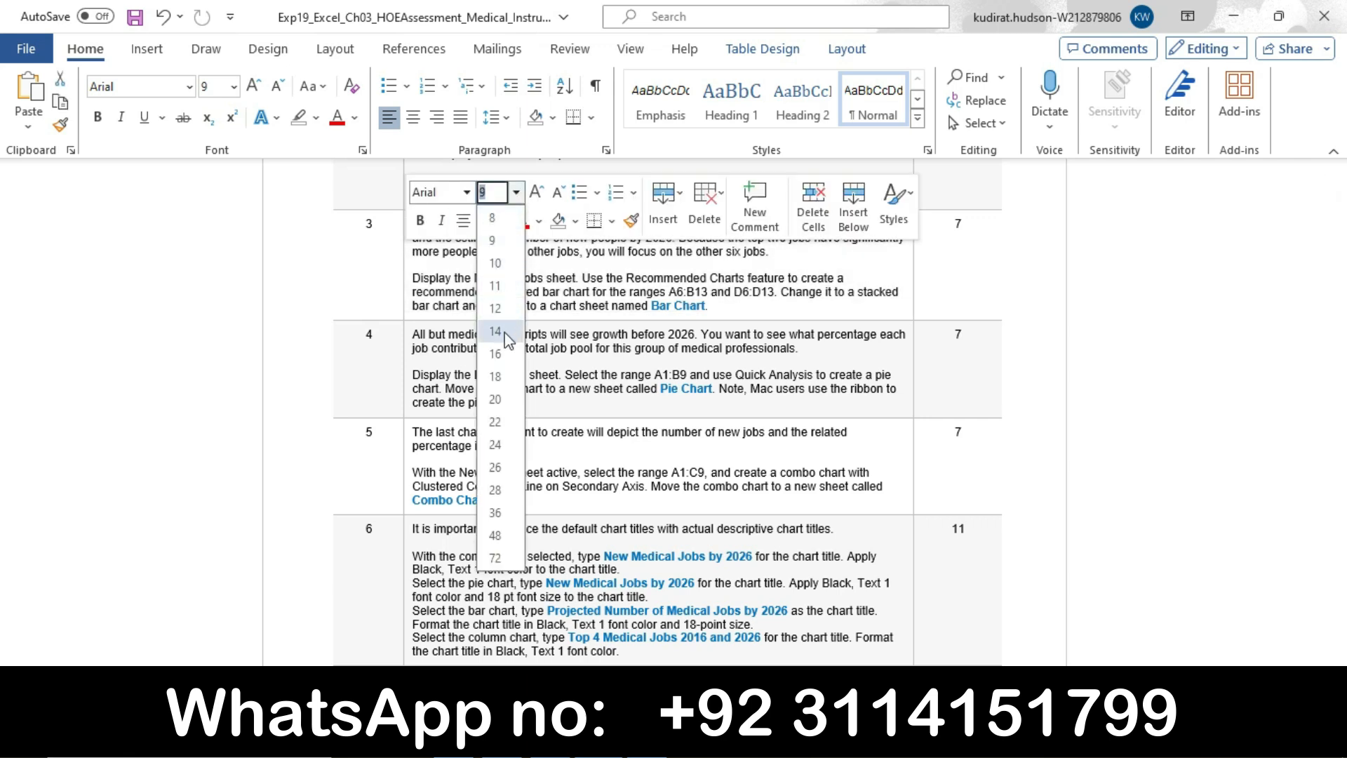
left_click(503, 353)
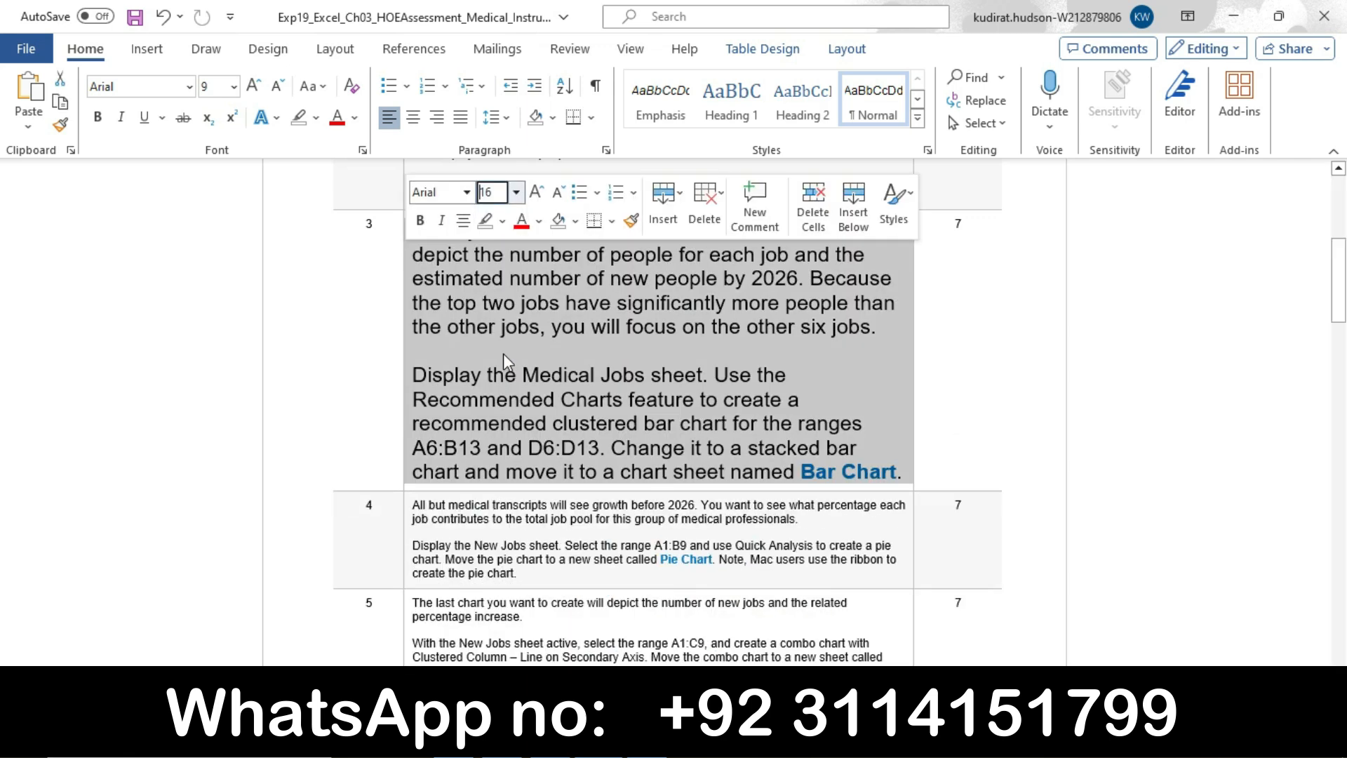
left_click(504, 223)
left_click(491, 294)
left_click(414, 230)
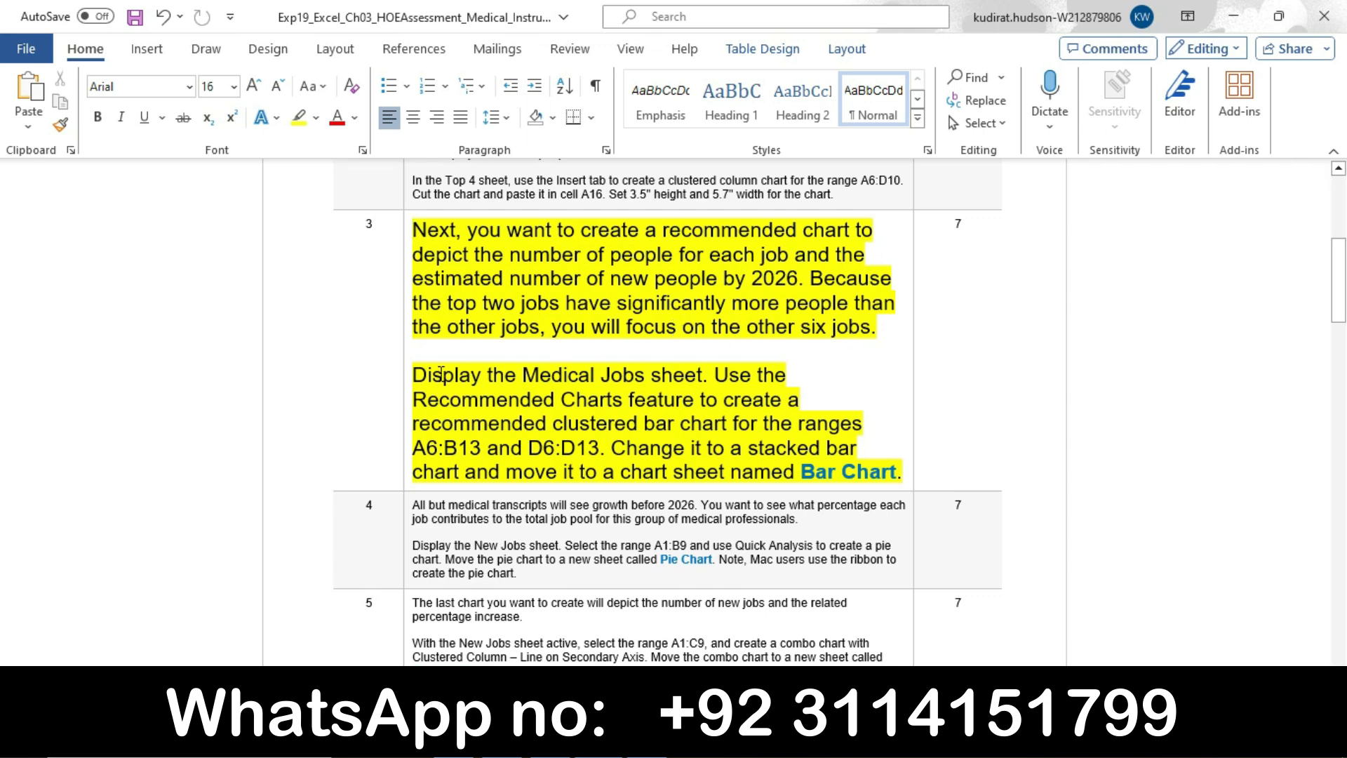
- Change the highlight of the second paragraph in step 3 to turquoise
left_click_drag(420, 374, 907, 474)
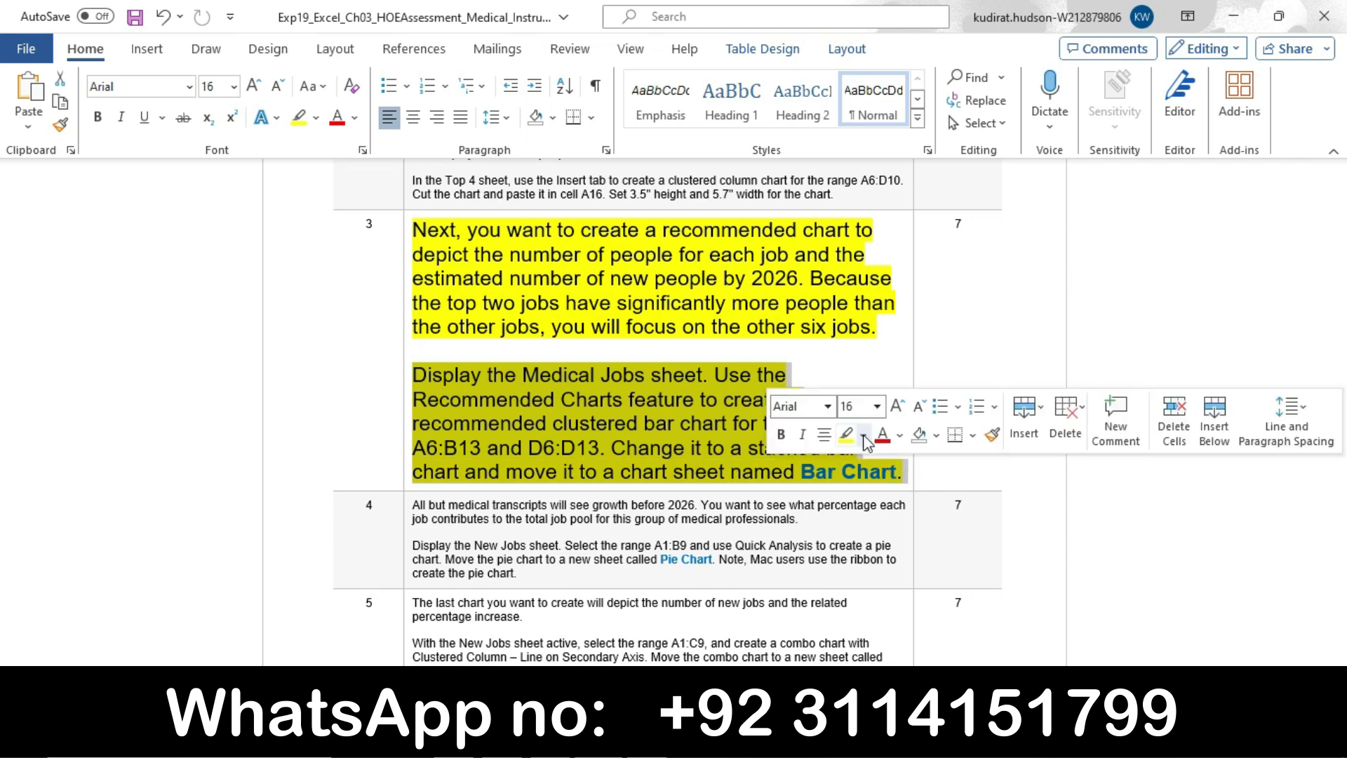
left_click(862, 436)
left_click(913, 506)
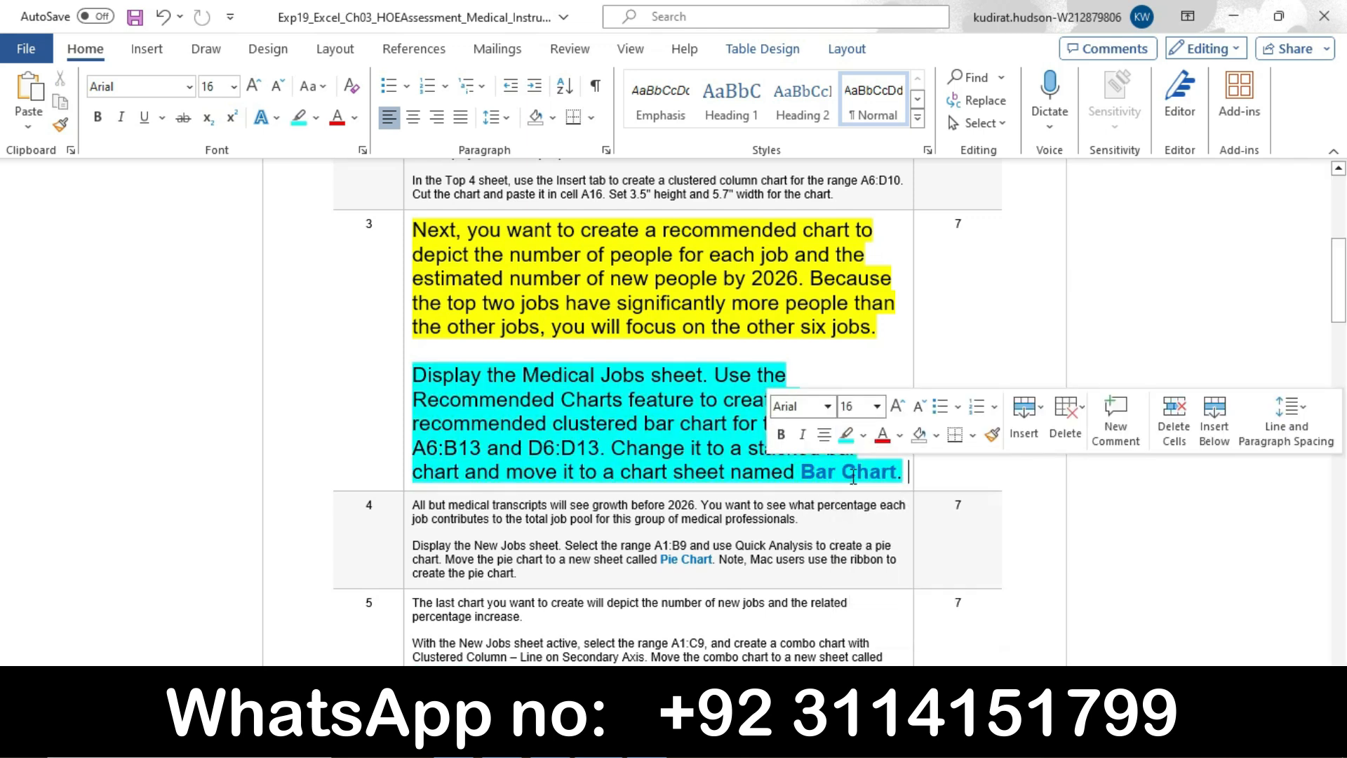
- Mark "Display the Medical Jobs sheet" in step 3, display that sheet in the Excel workbook, and return to Word
left_click(453, 381)
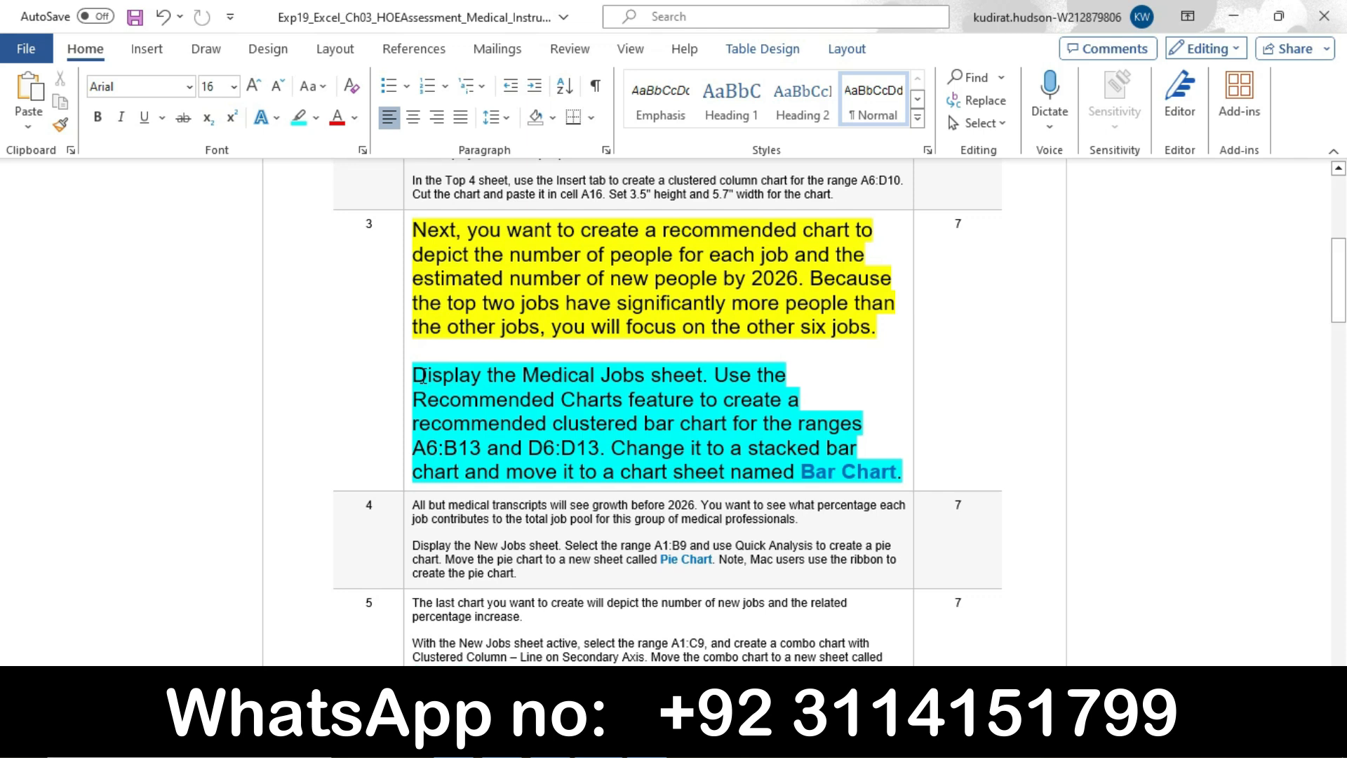
left_click_drag(423, 379, 674, 372)
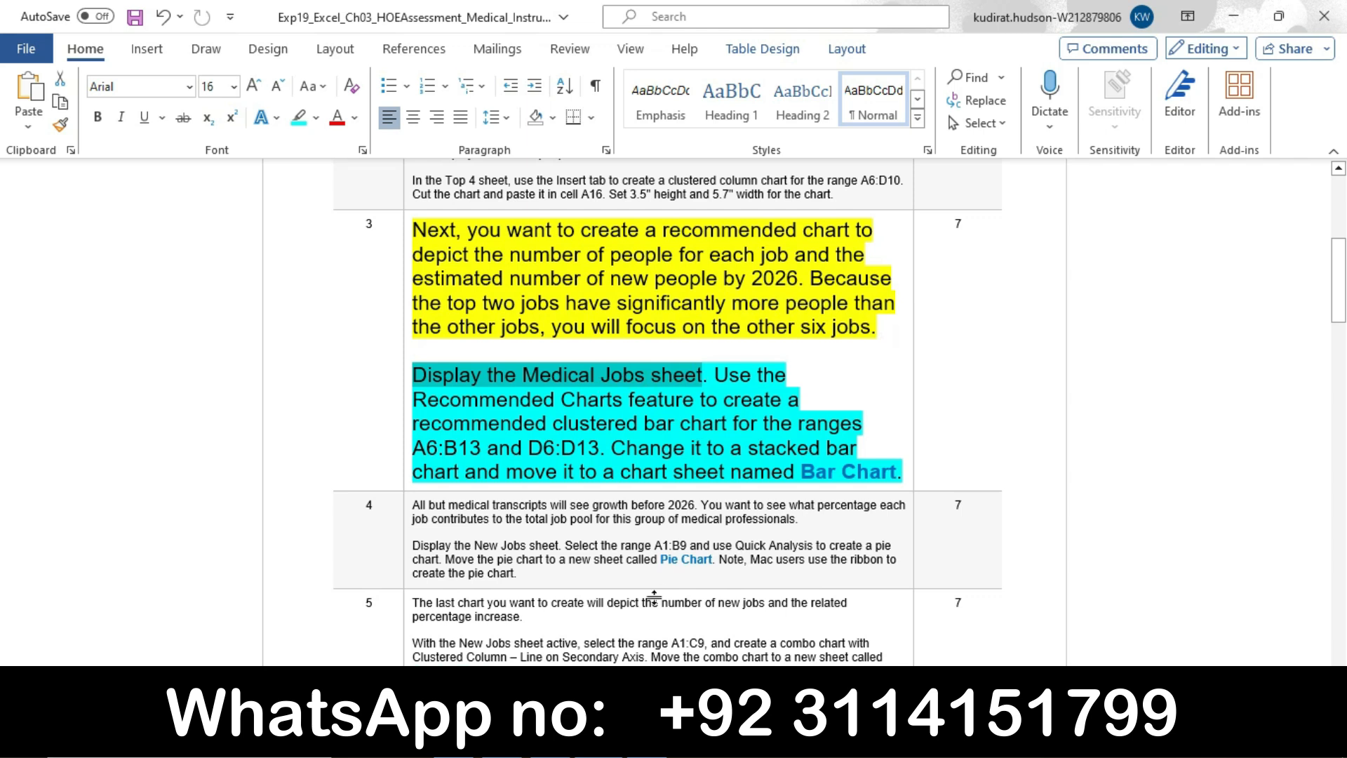
key("alt+Tab")
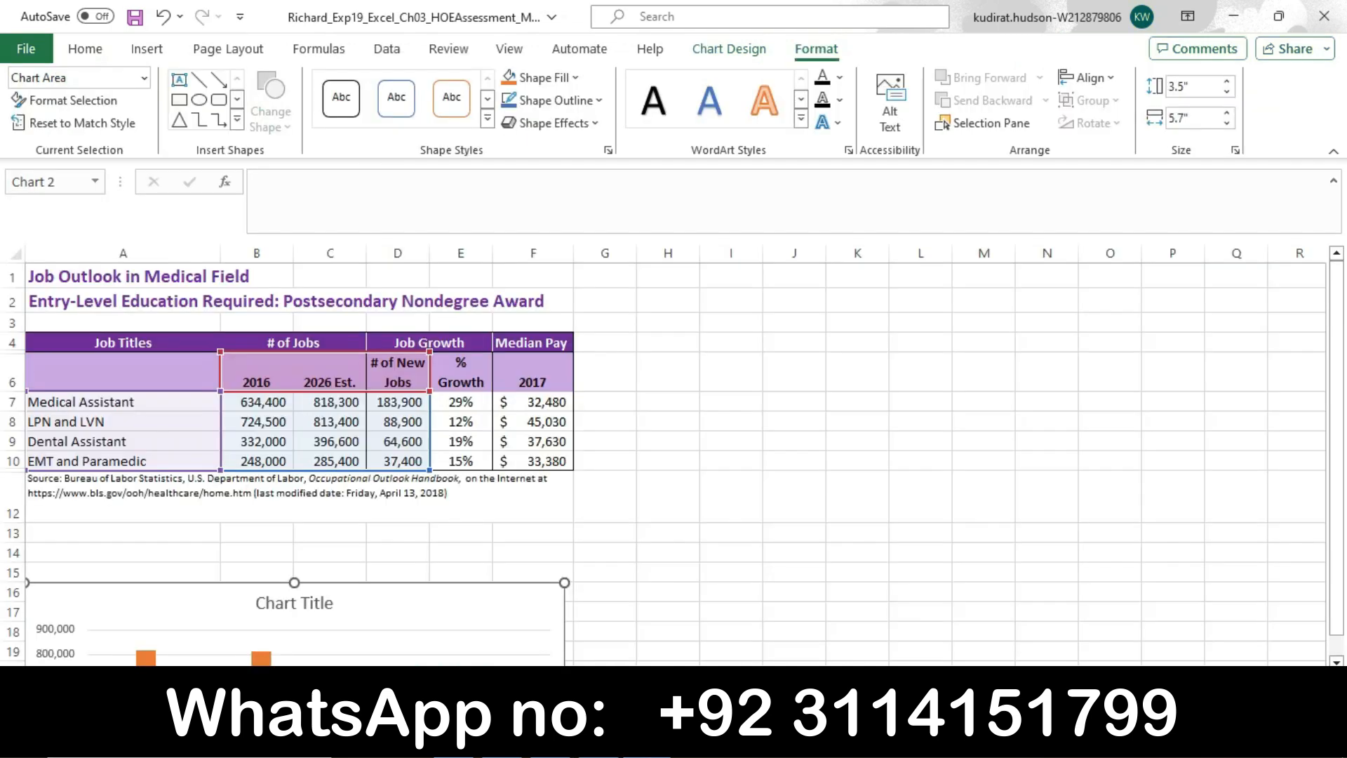
key("ctrl+Page_Down")
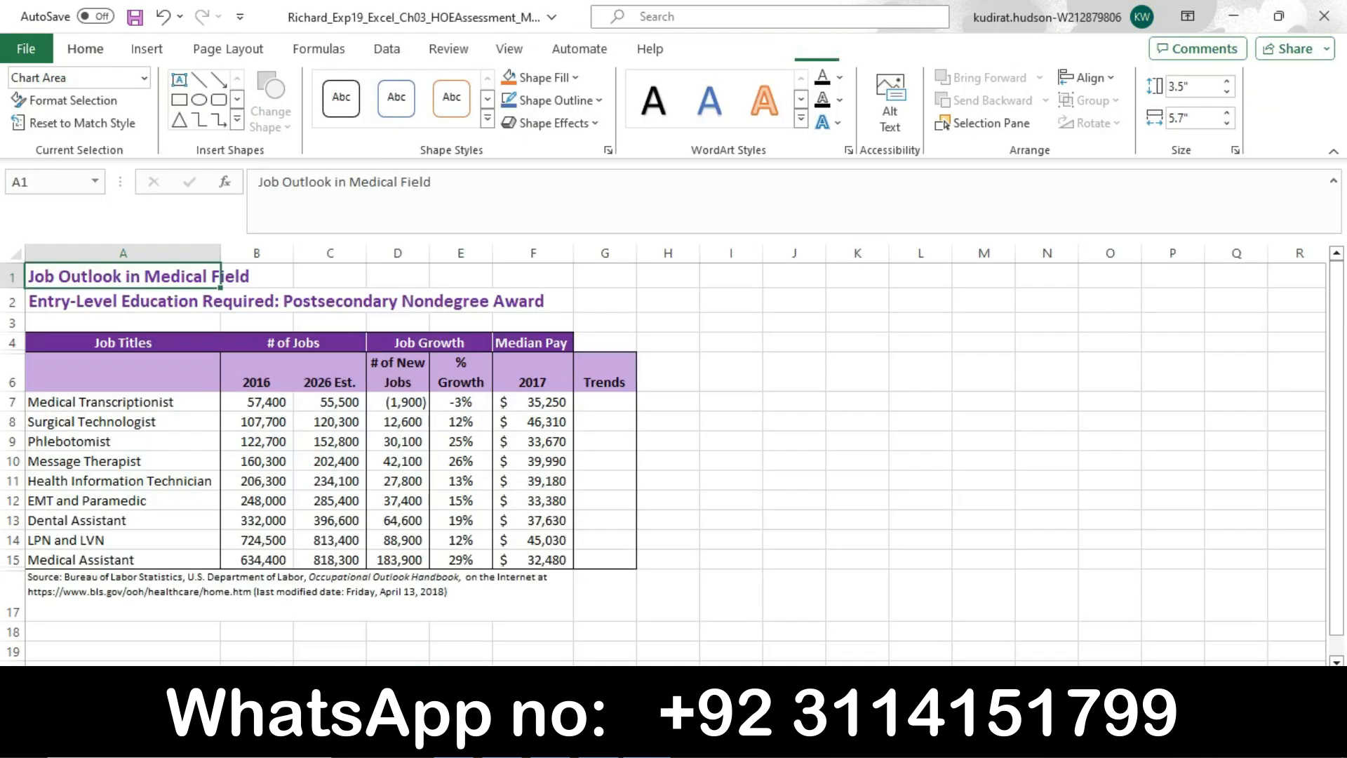
key("alt+Tab")
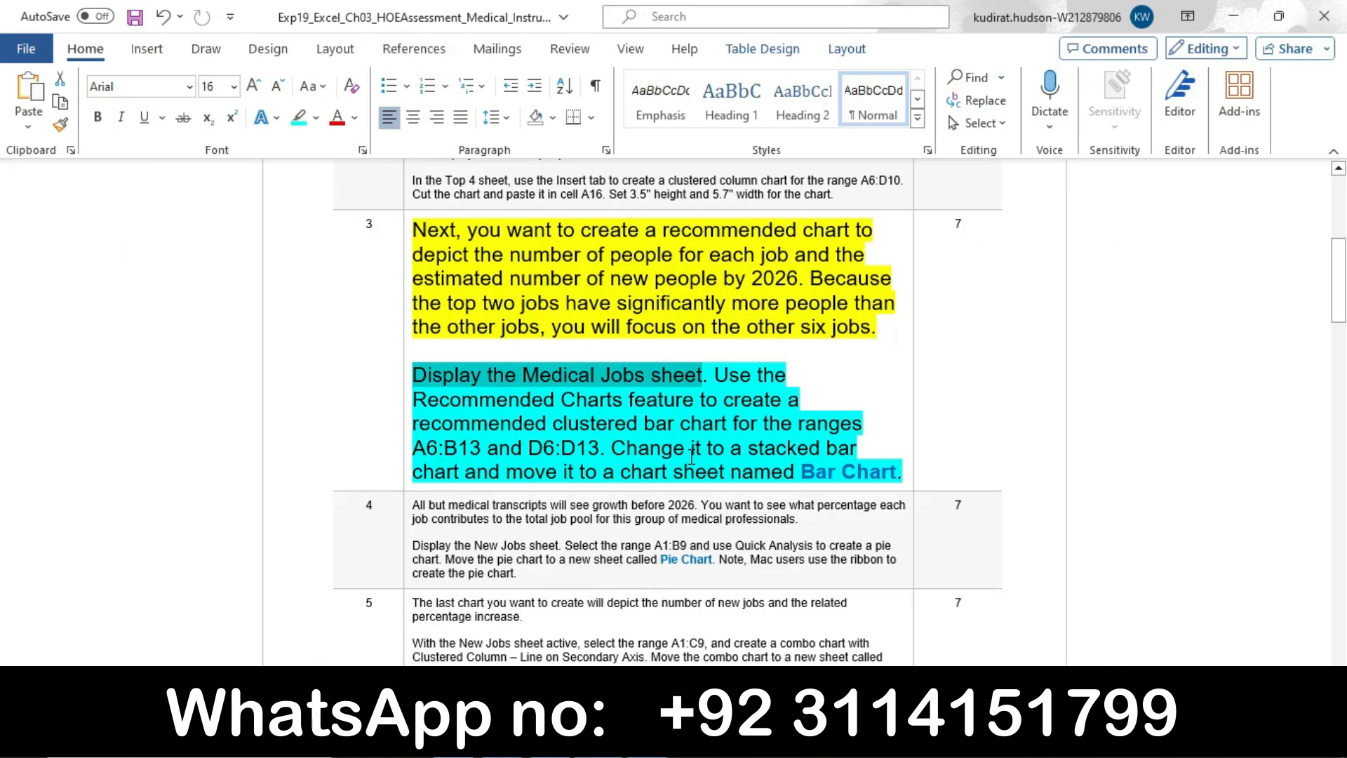
- Copy the range reference A6:B13 from step 3 and select that range on the Medical Jobs sheet in Excel
left_click_drag(718, 378, 612, 450)
left_click(455, 449)
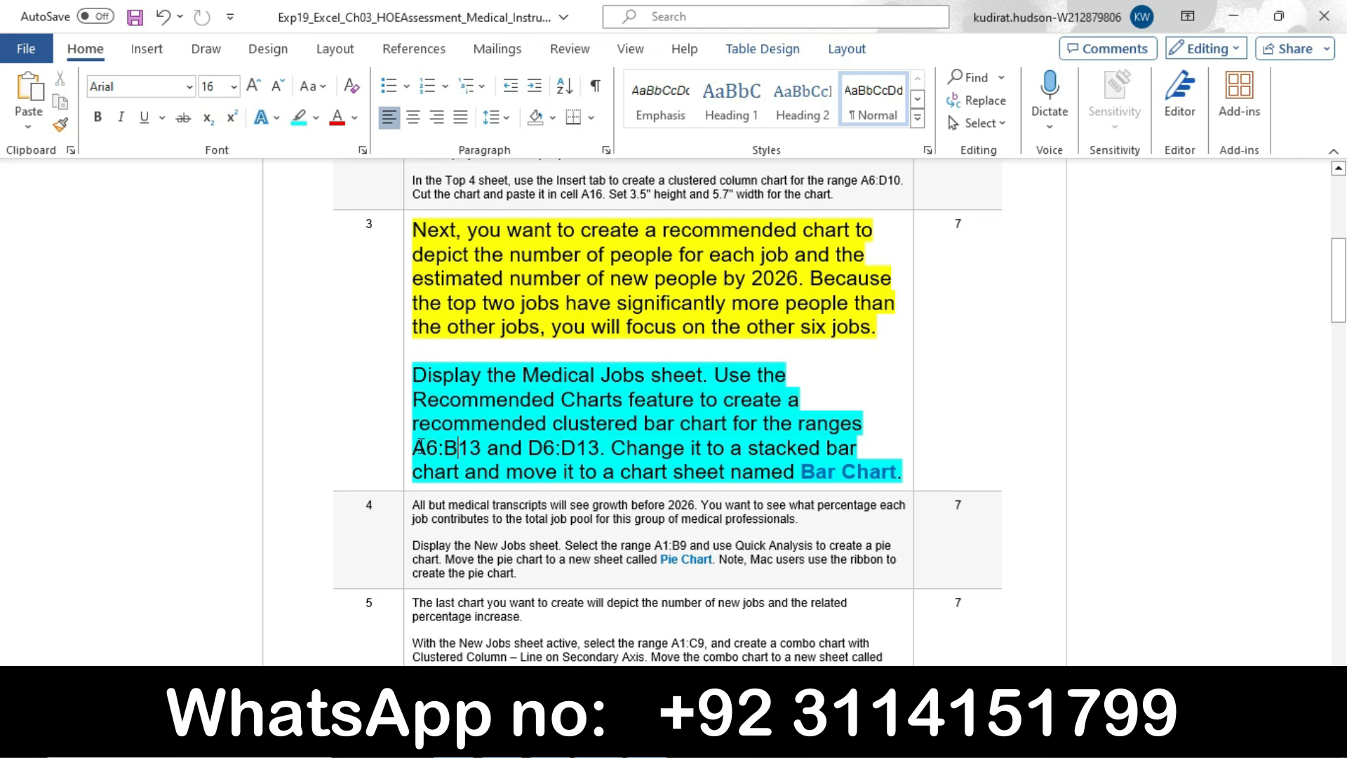
left_click_drag(415, 447, 470, 449)
key("ctrl+c")
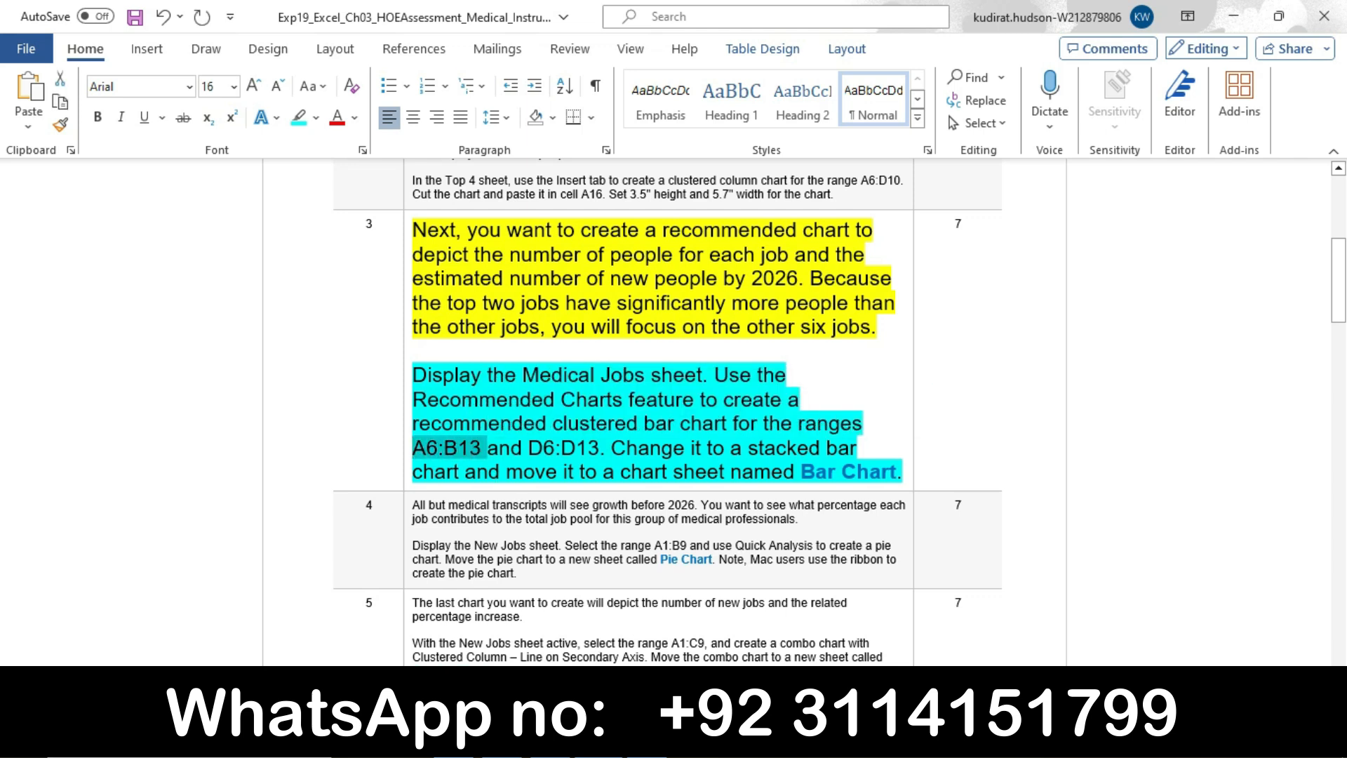
key("alt+Tab")
left_click(53, 187)
key("ctrl+v")
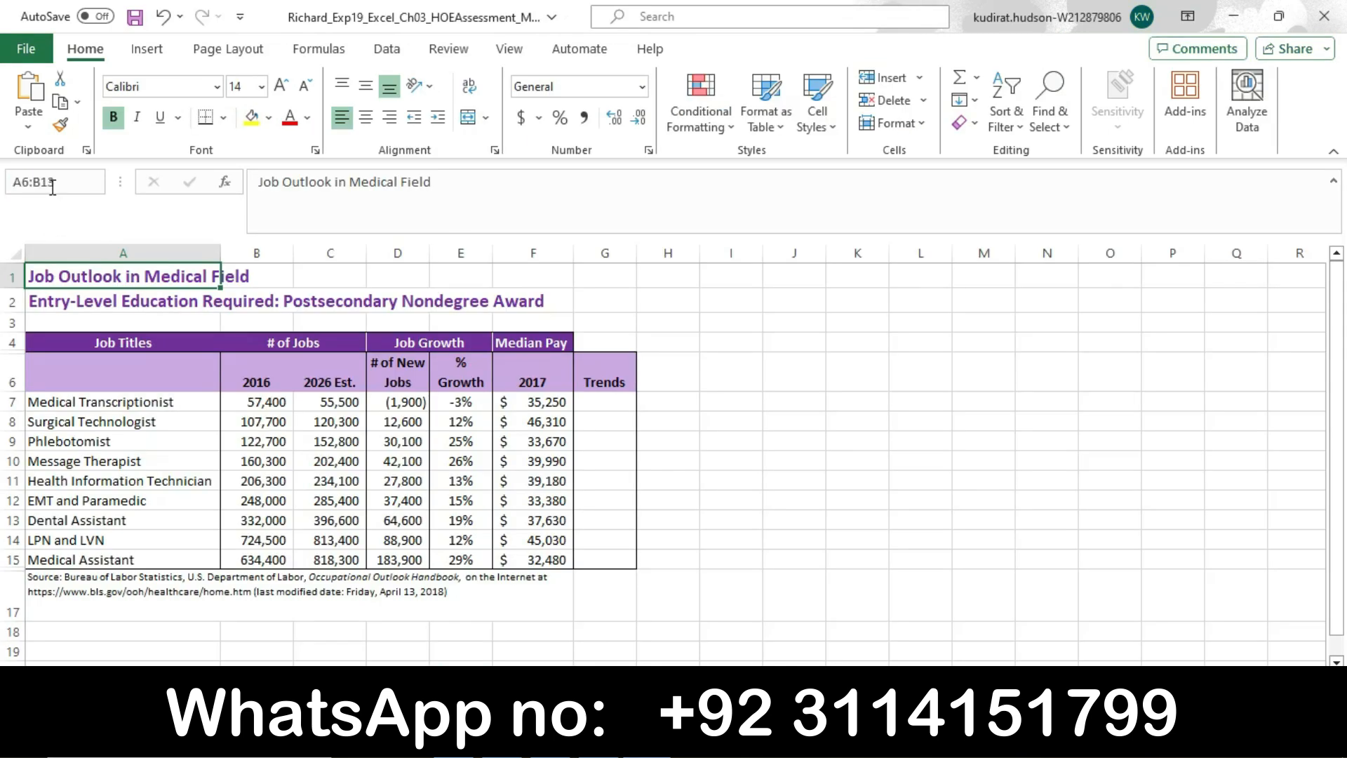
key("Return")
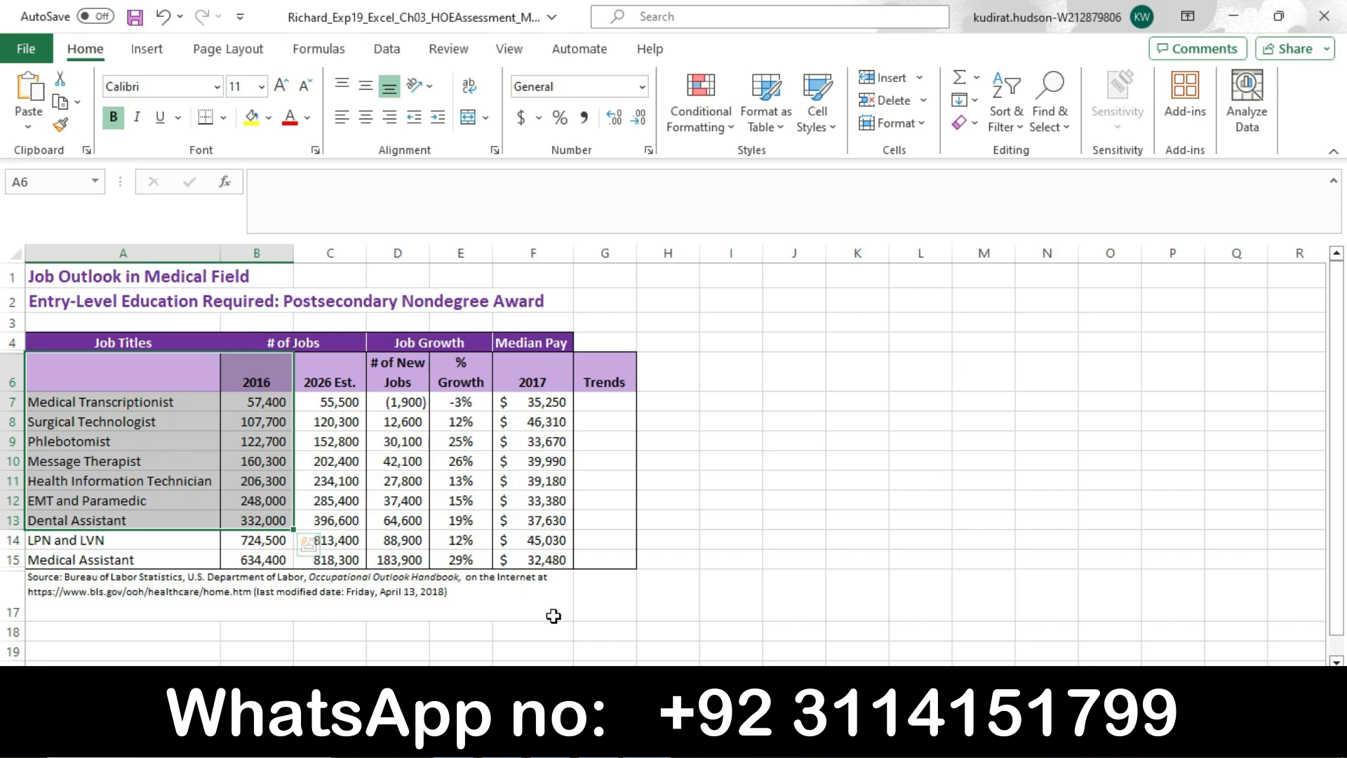
left_click(609, 744)
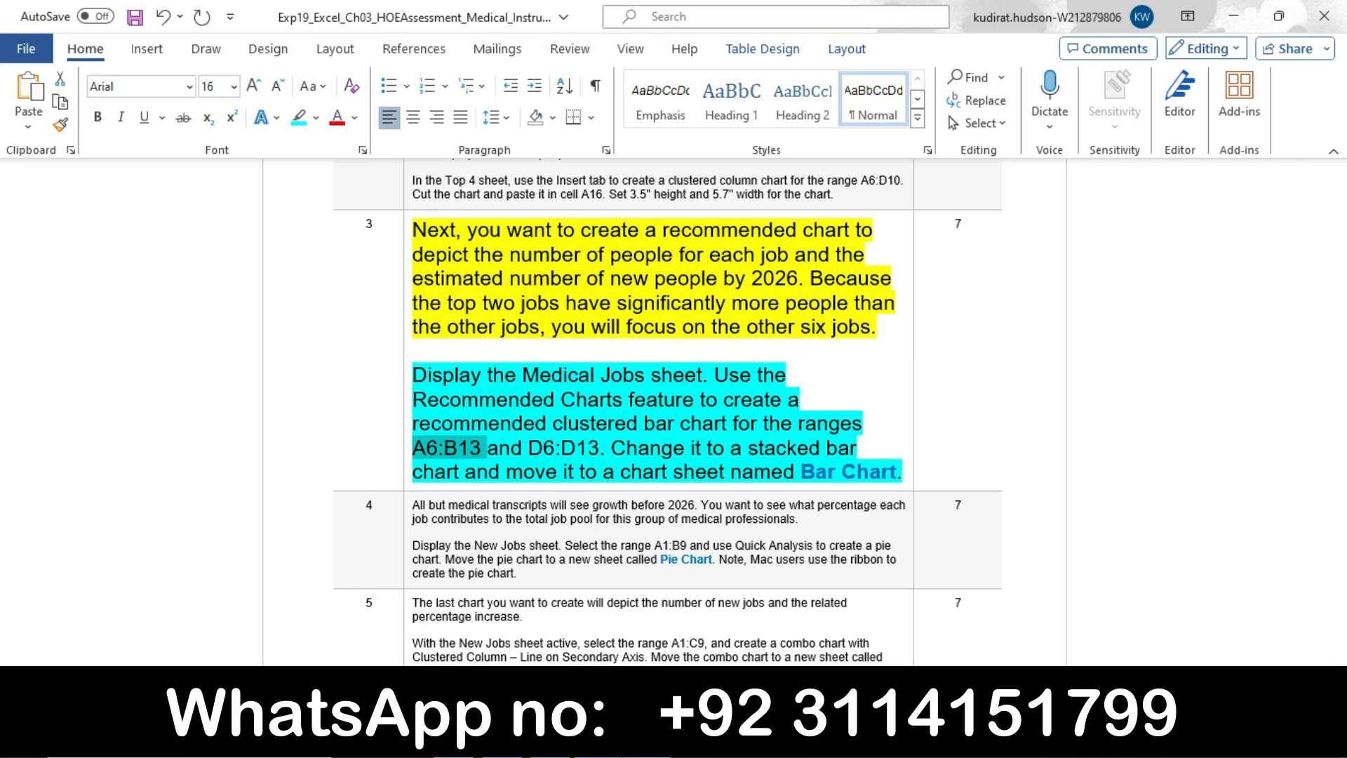
left_click(649, 743)
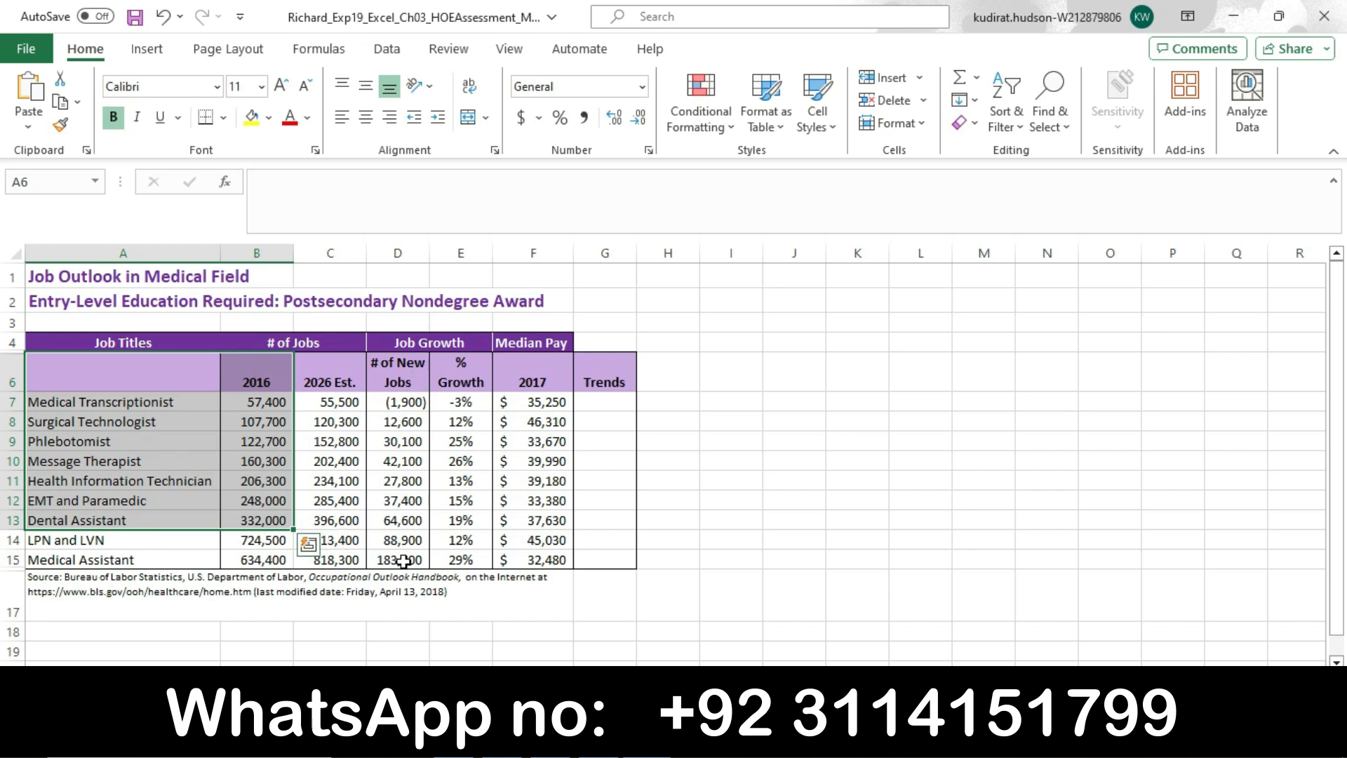
key("ctrl+q")
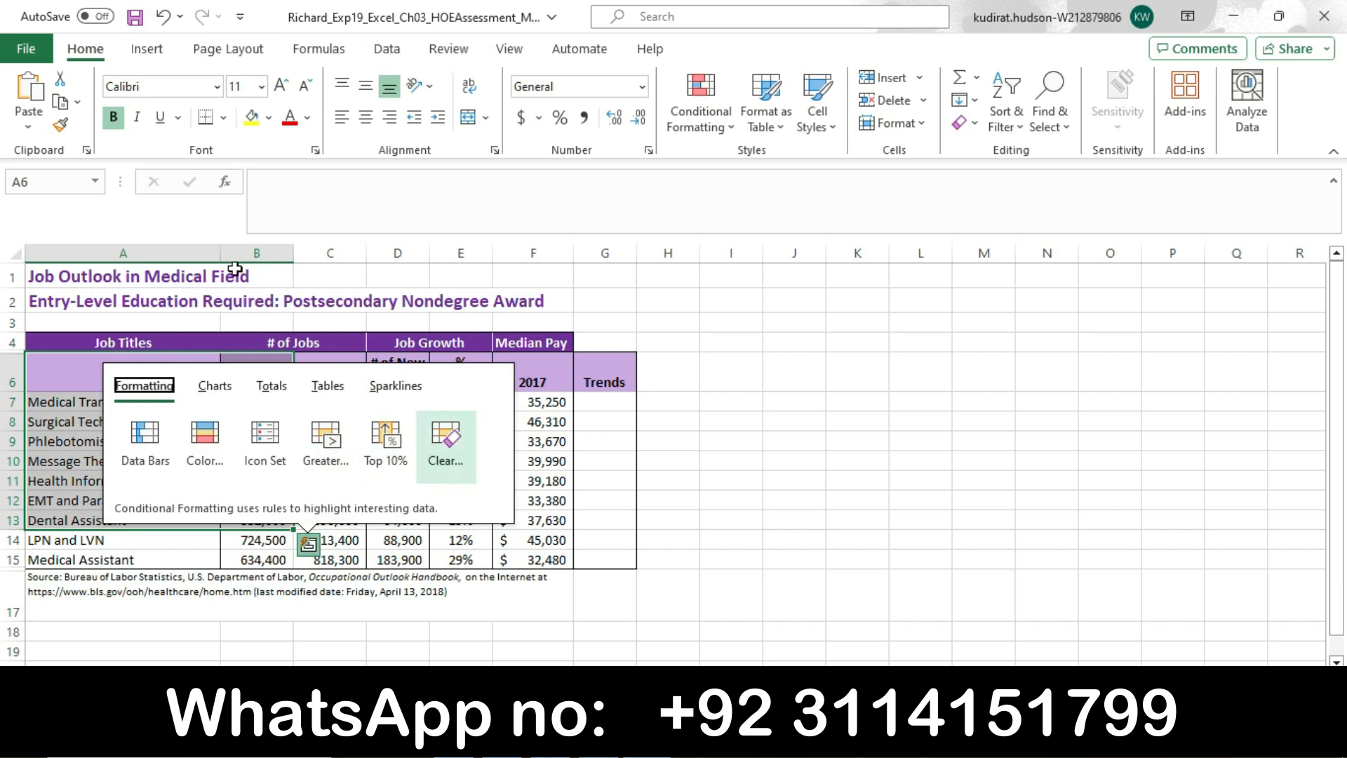
left_click(67, 182)
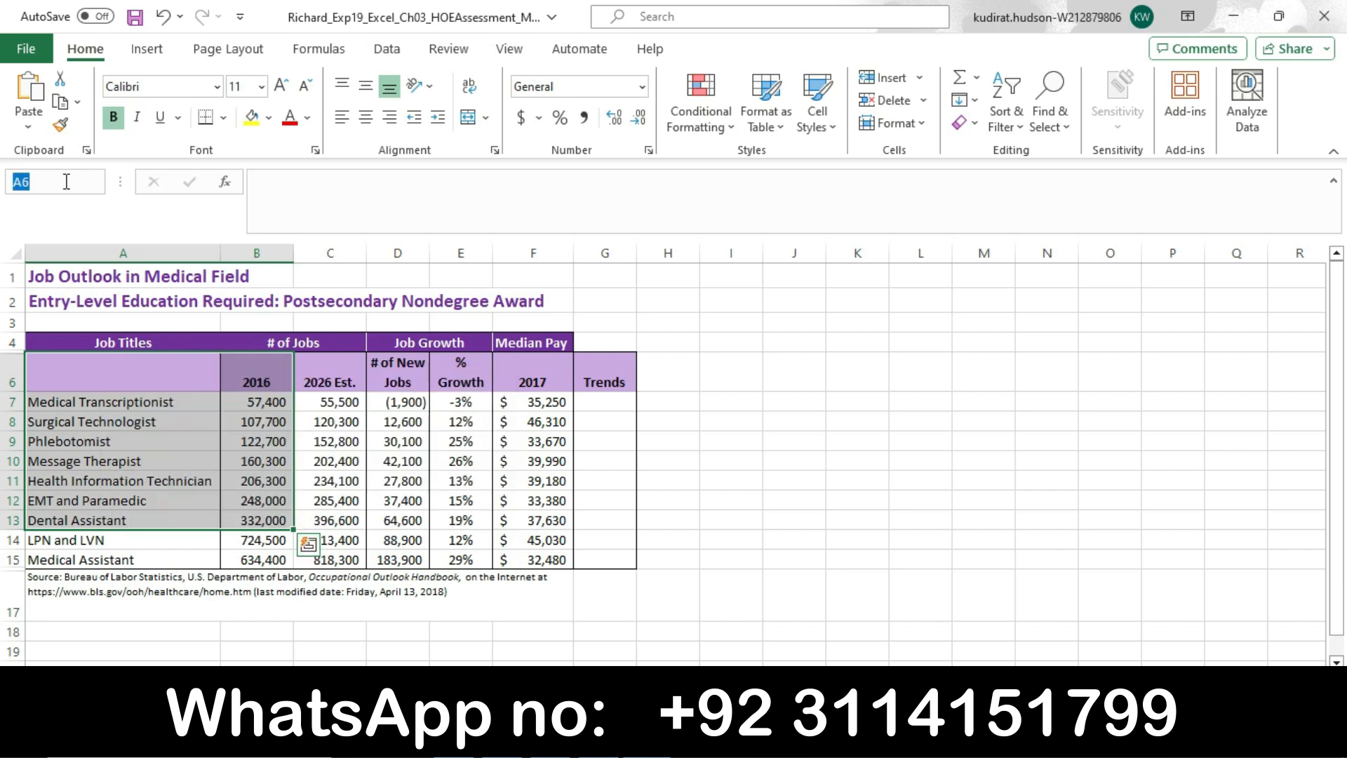
type("A6:B13")
key("Return")
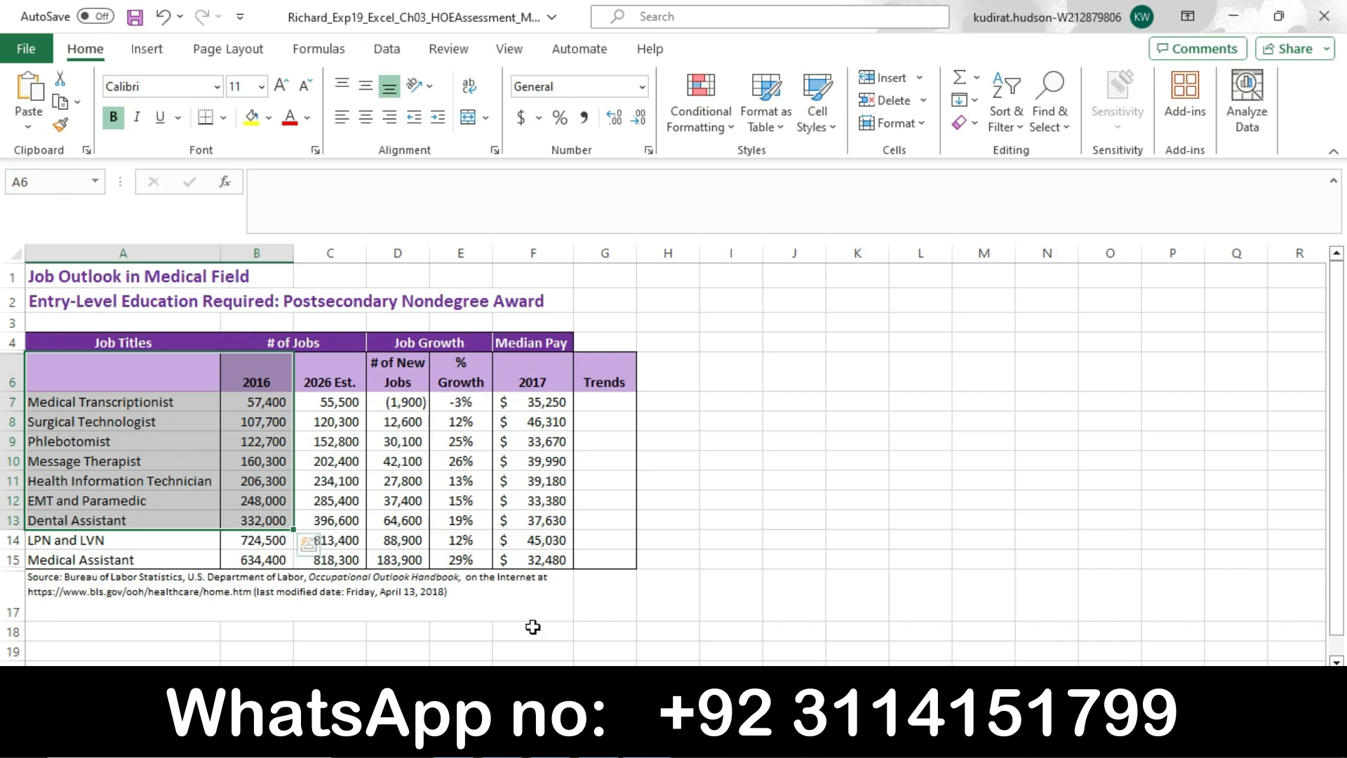
- Check step 3 in Word, return to Excel, and add the range D6:D13 to the A6:B13 selection
key("alt+Tab")
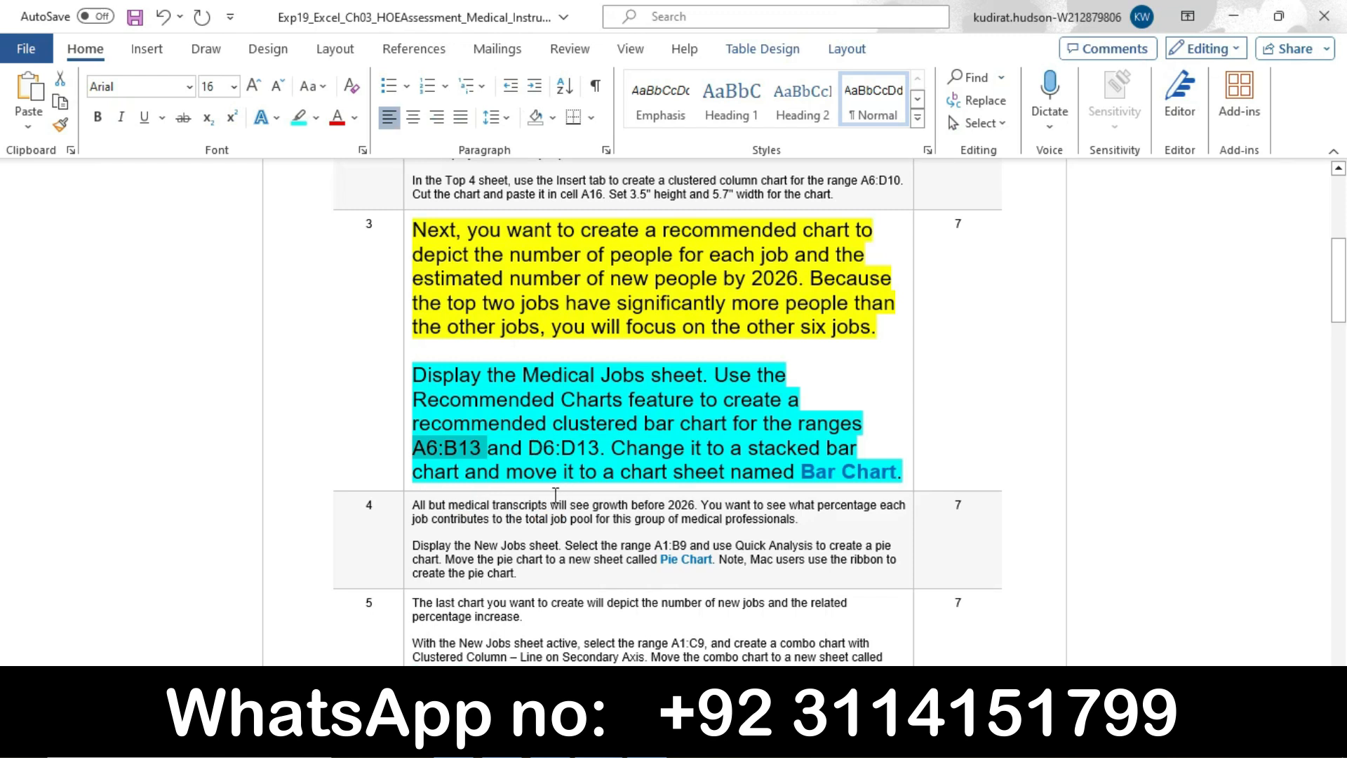
left_click(646, 744)
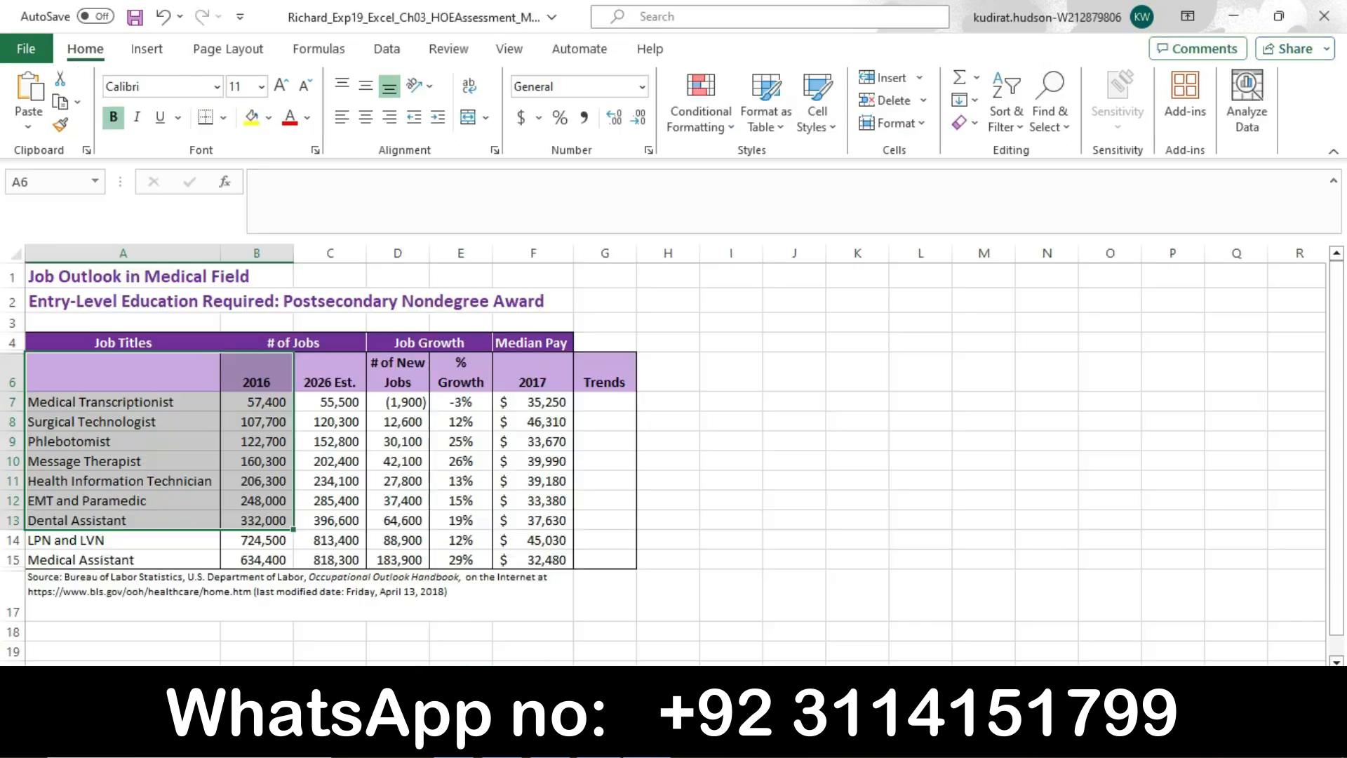
left_click_drag(400, 364, 398, 526)
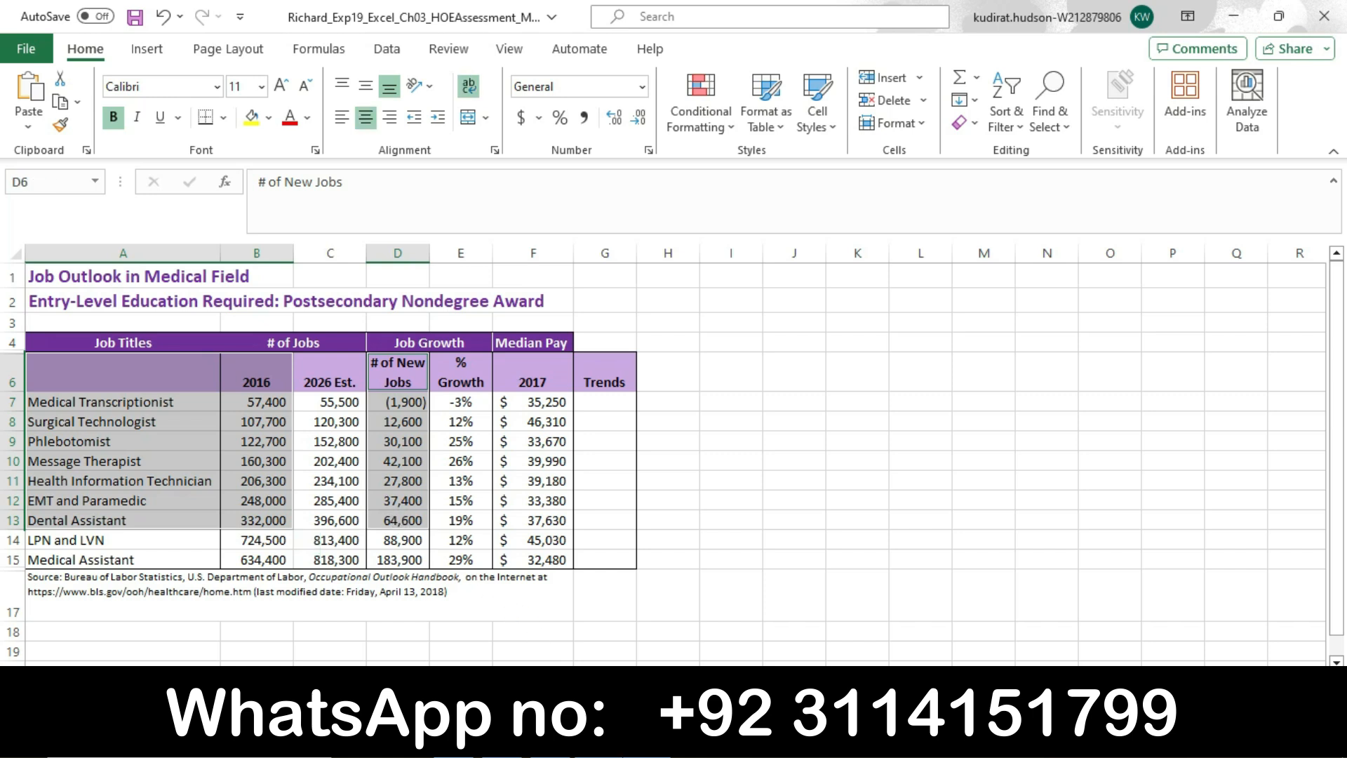
- Switch to Word, mark the clustered bar chart wording in step 3, and return to the Excel workbook
key("alt+Tab")
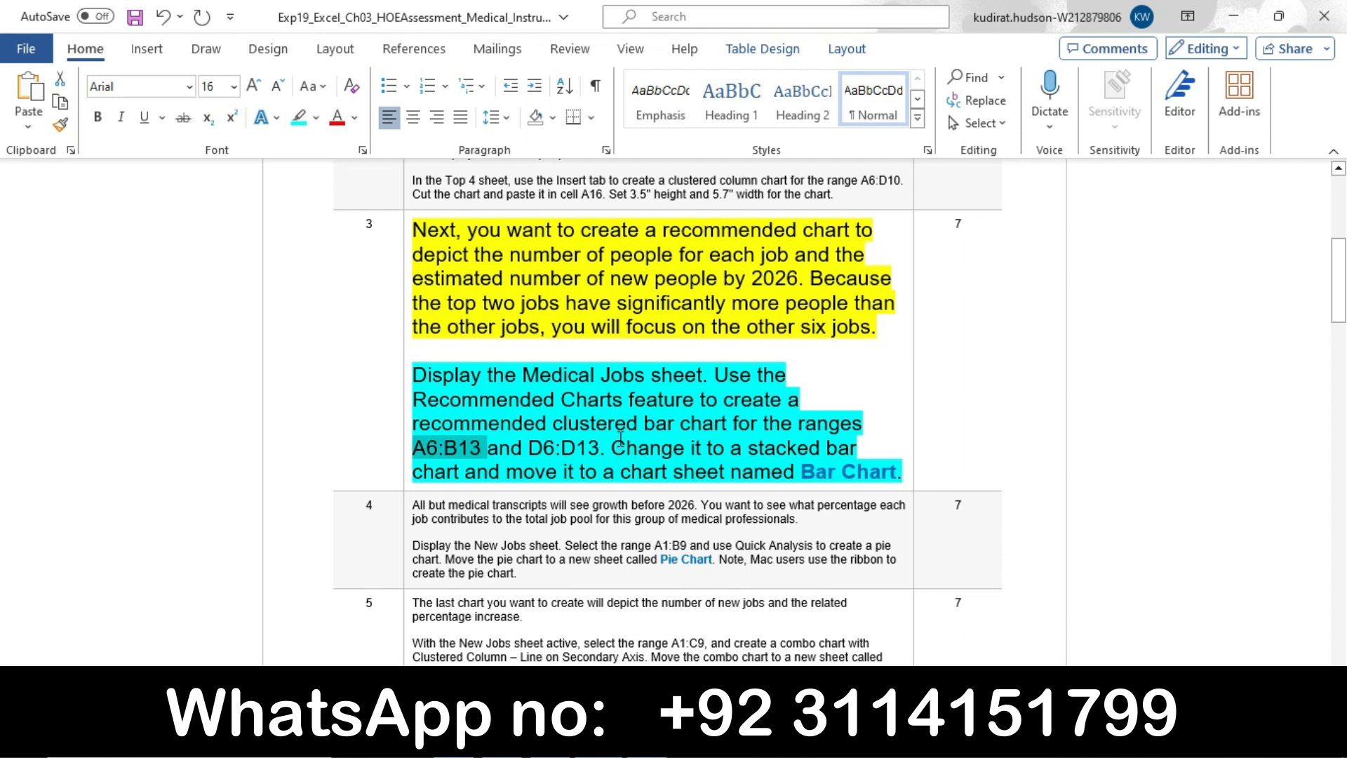
left_click_drag(555, 425, 656, 431)
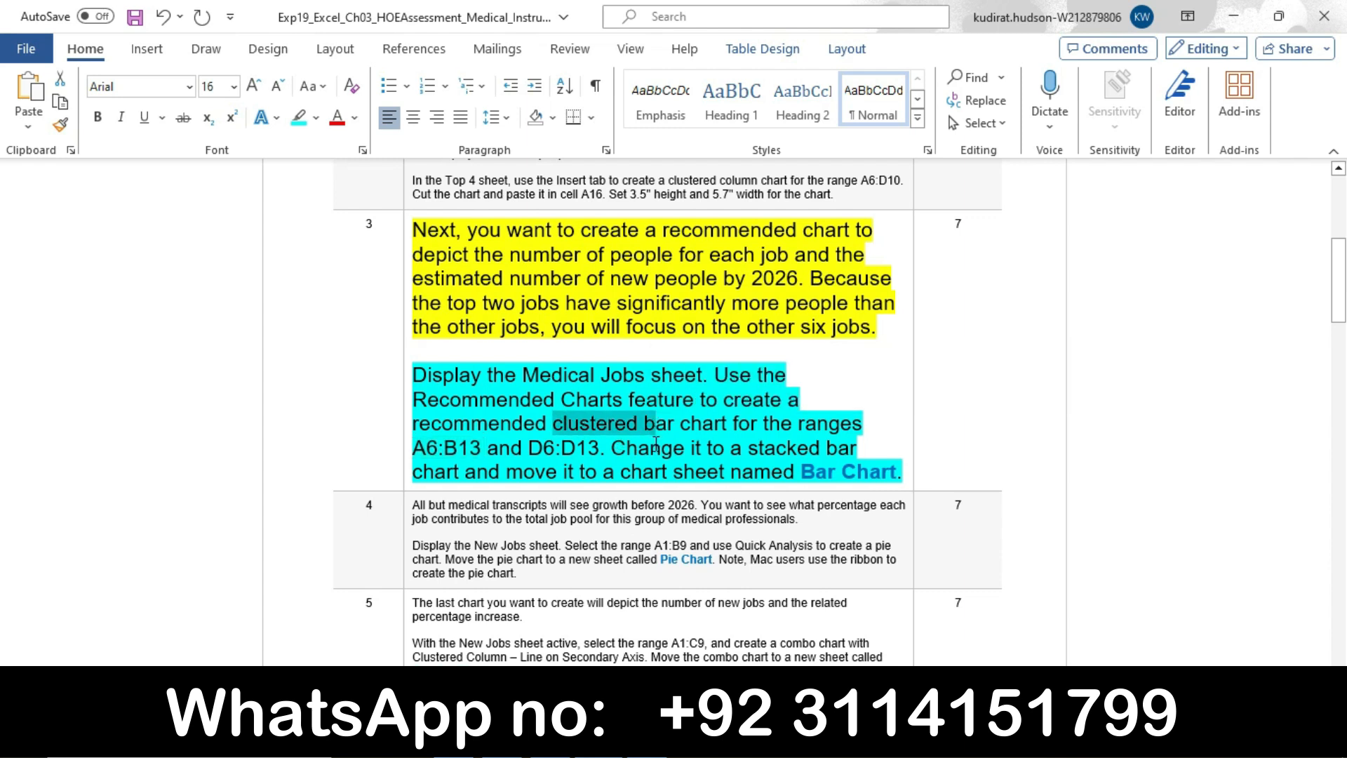
mouse_move(646, 745)
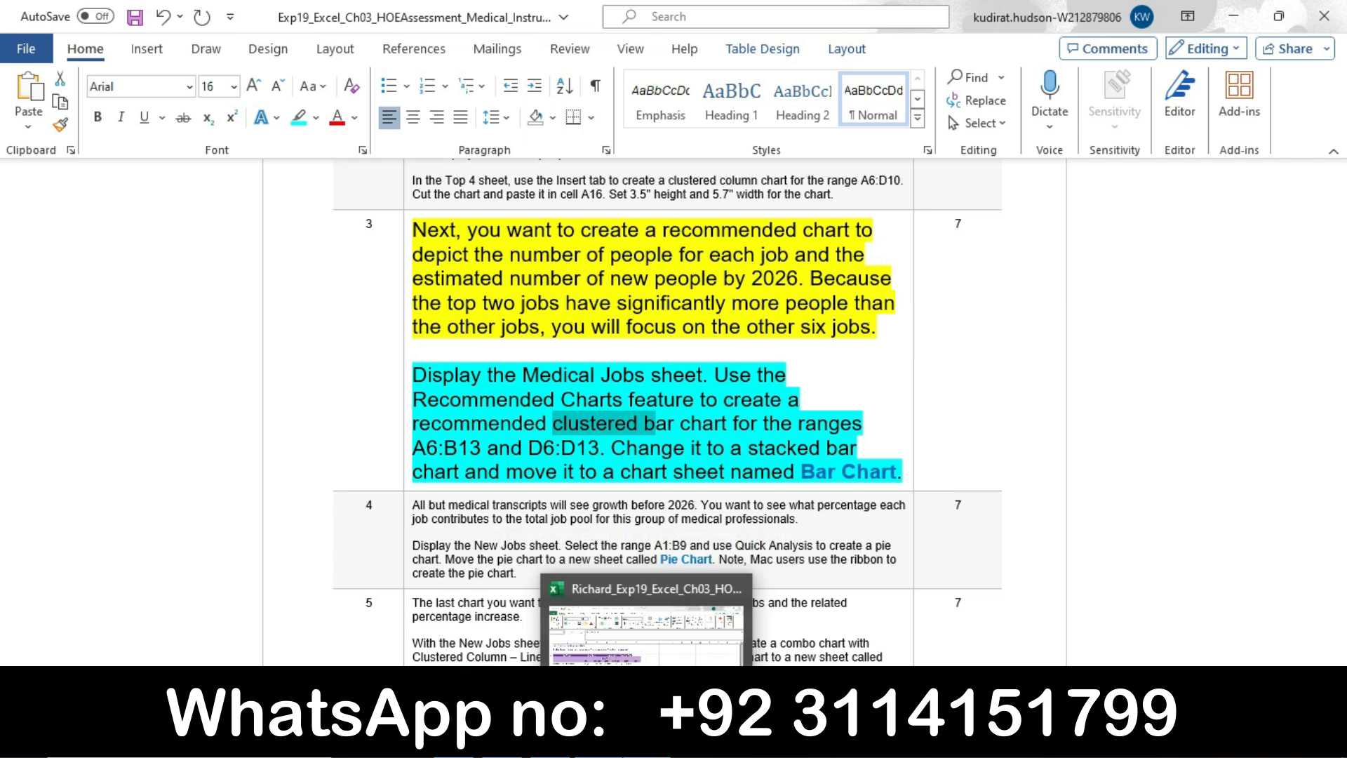
left_click(646, 632)
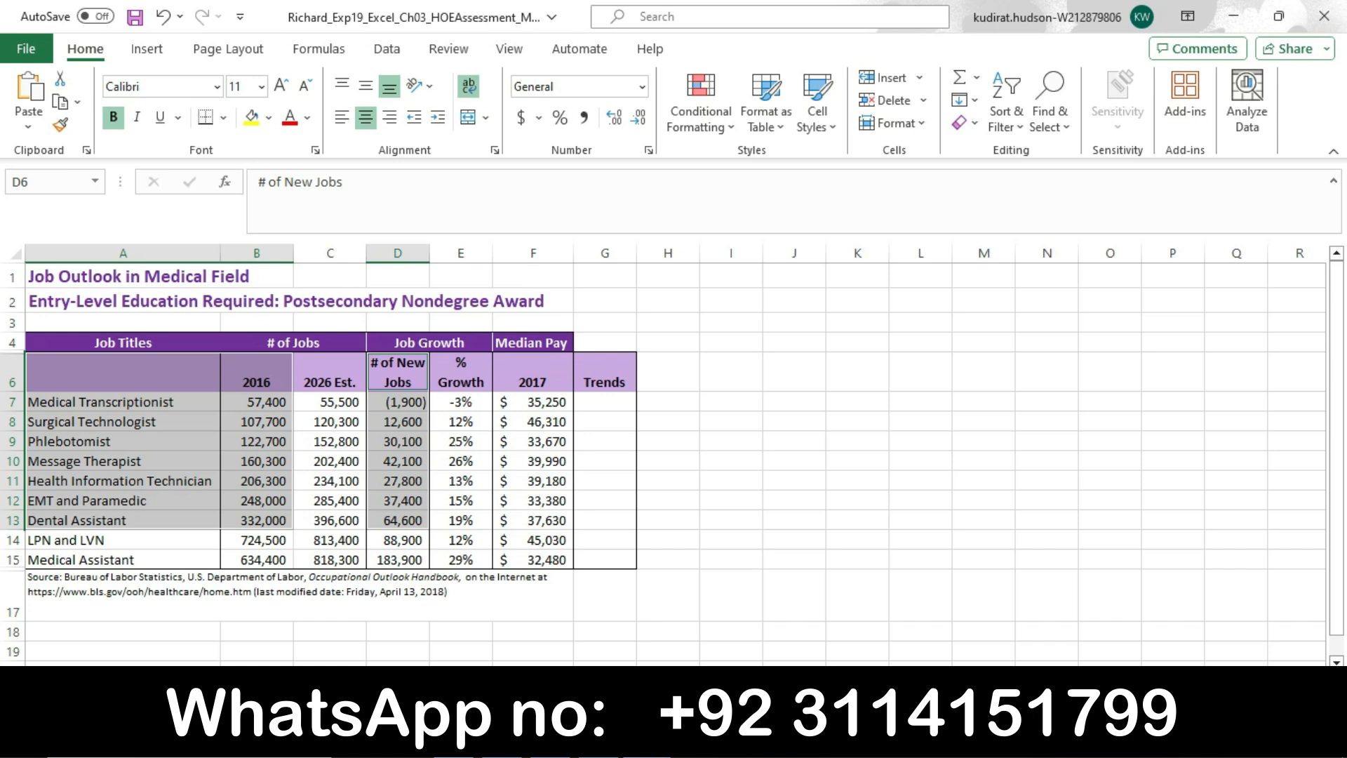
- Insert a Clustered Bar chart from the selected ranges A6:B13 and D6:D13
left_click(146, 50)
left_click(339, 120)
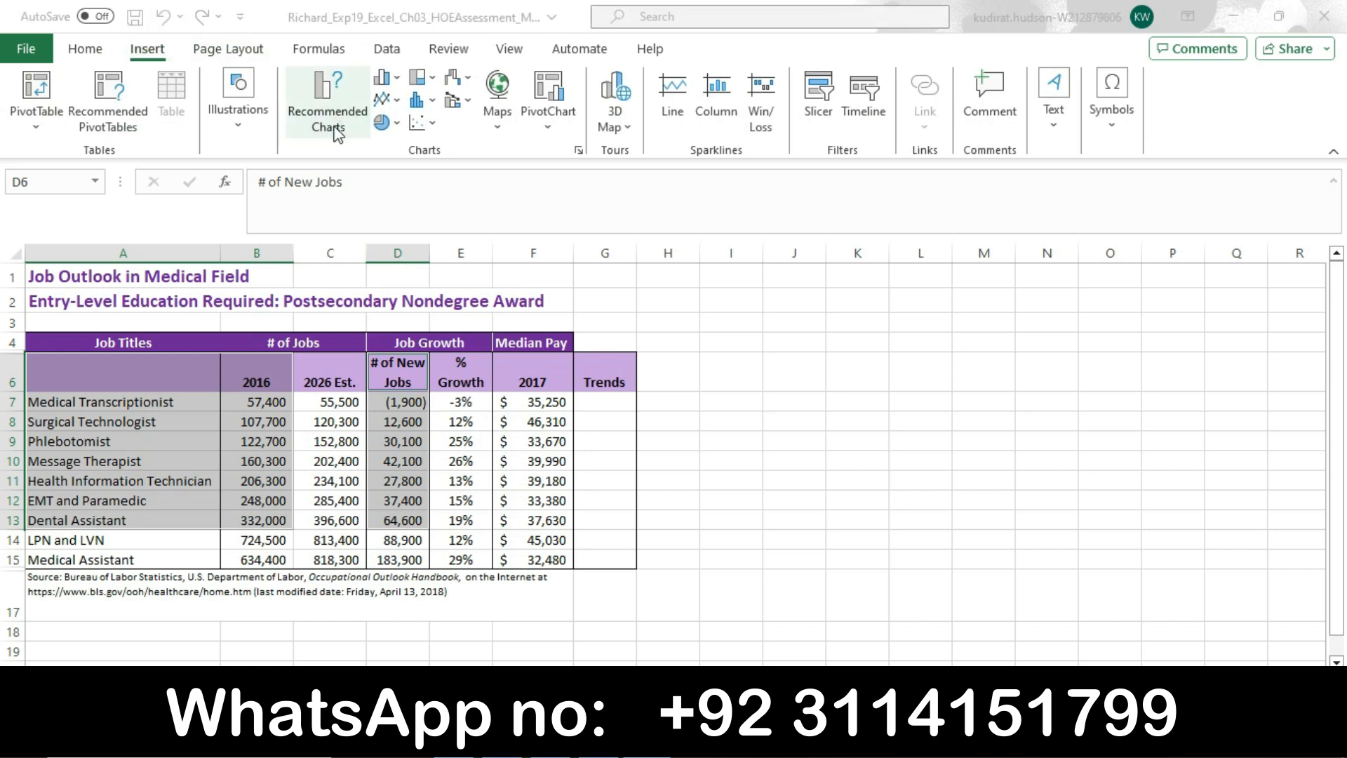
left_click(522, 110)
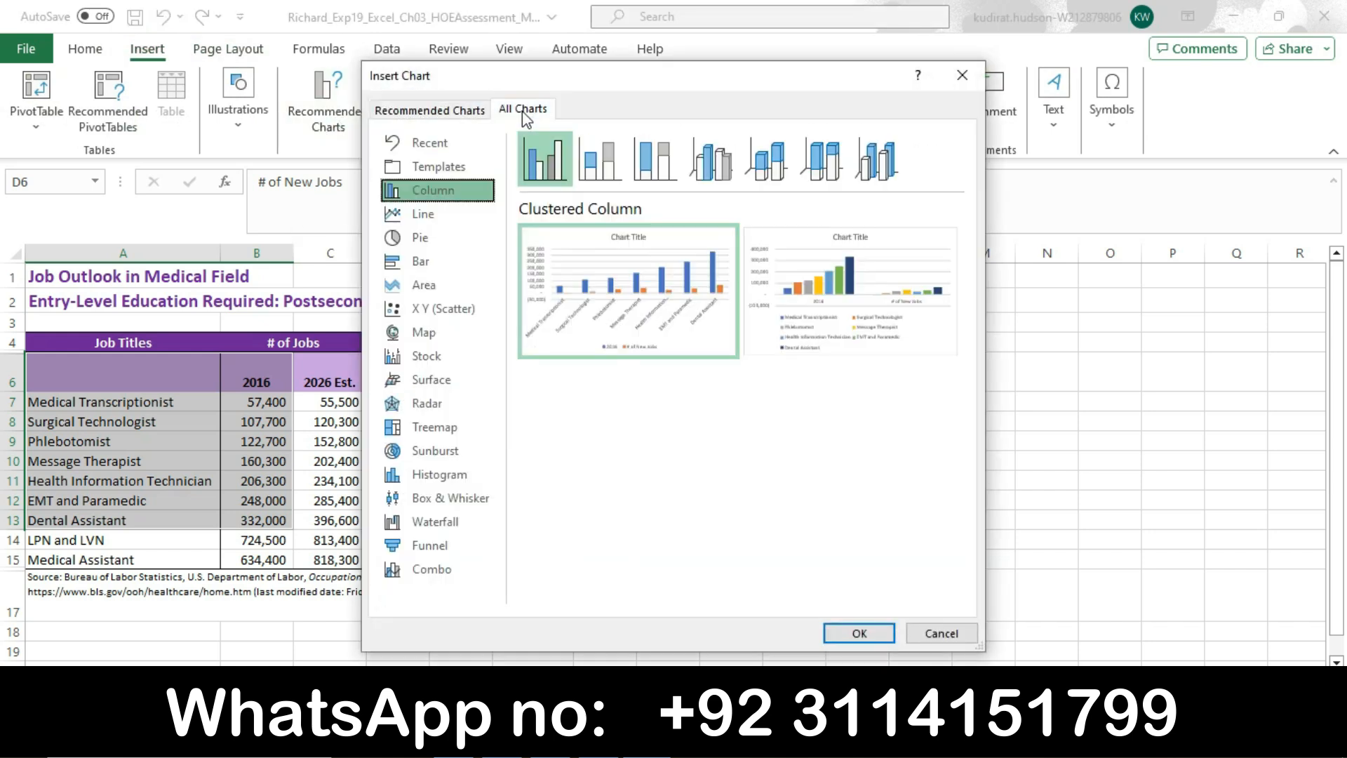
left_click(465, 261)
mouse_move(607, 300)
left_click(859, 633)
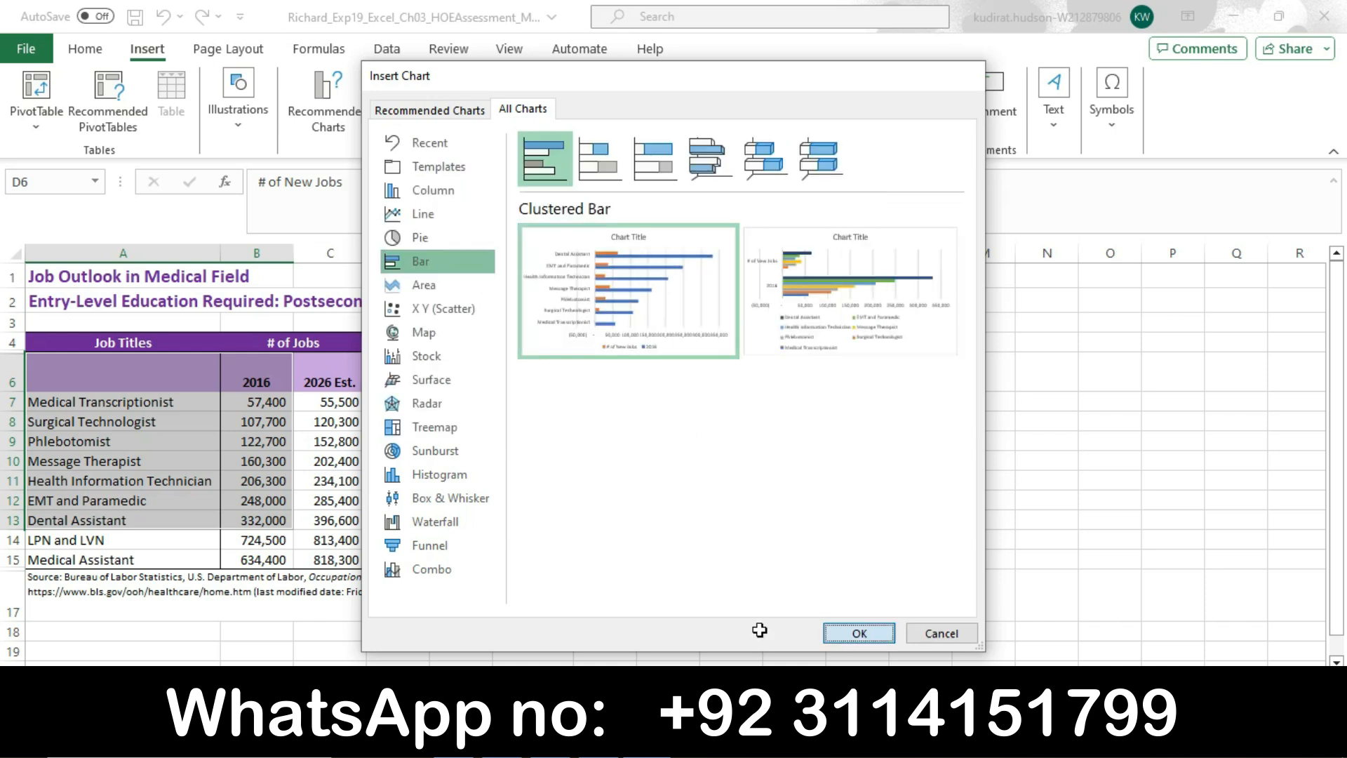
- Switch to Word, mark the sheet name "Bar Chart" in step 3, and return to the Excel workbook
key("alt+Tab")
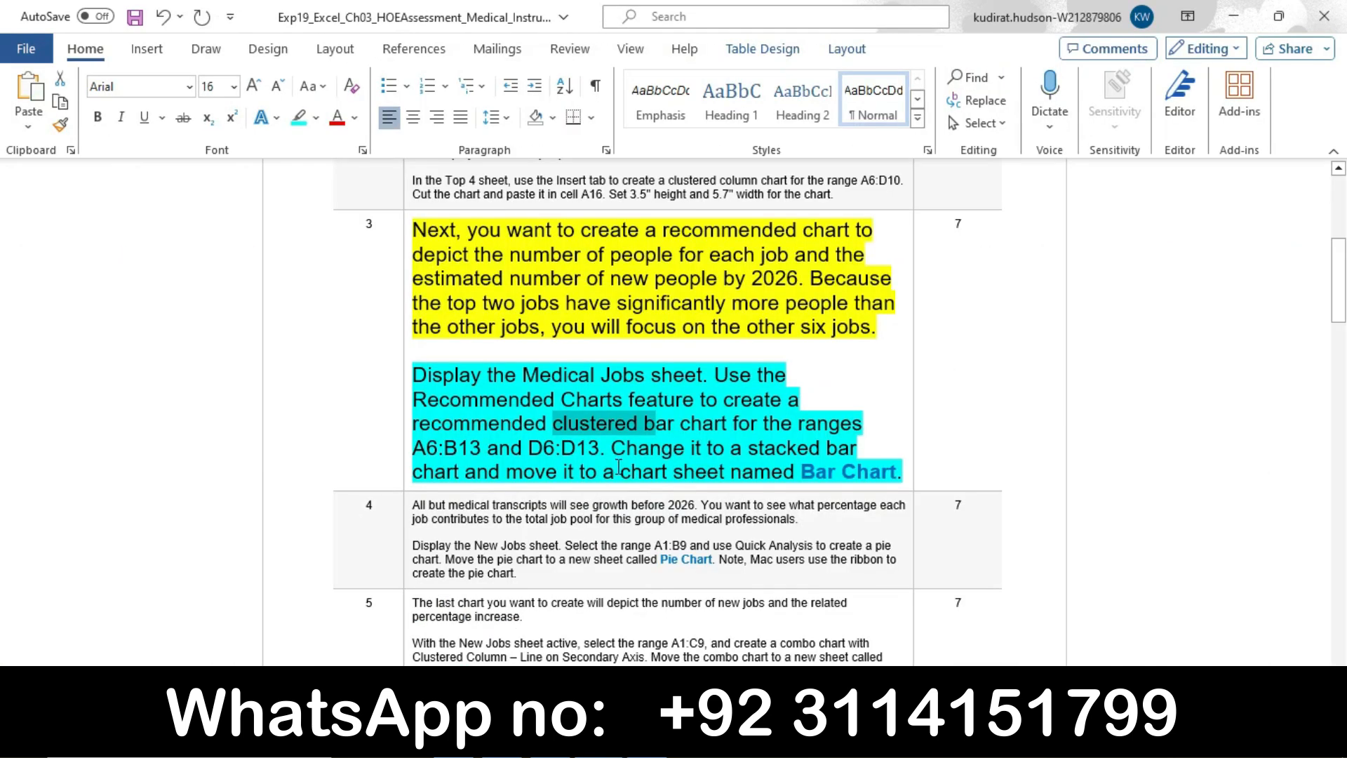
left_click_drag(613, 451, 880, 472)
left_click(806, 474)
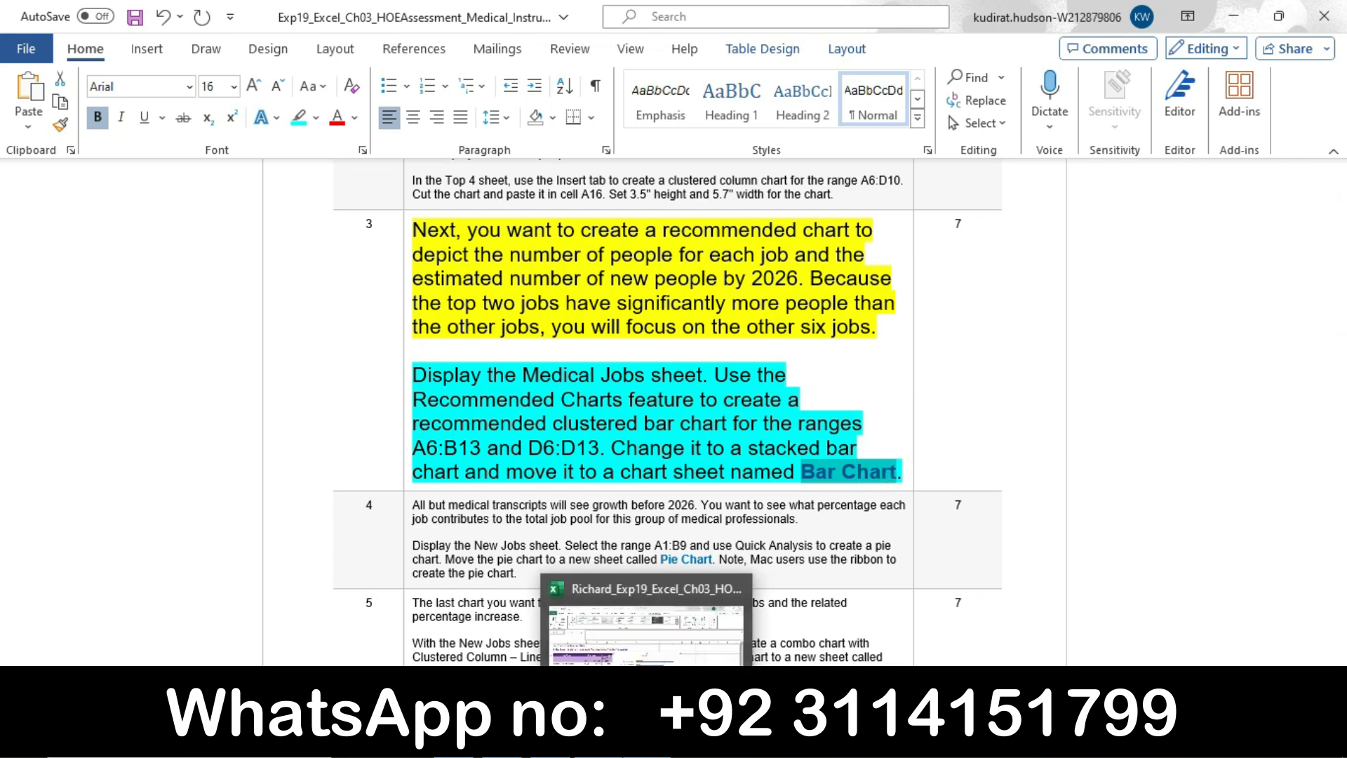
left_click(647, 741)
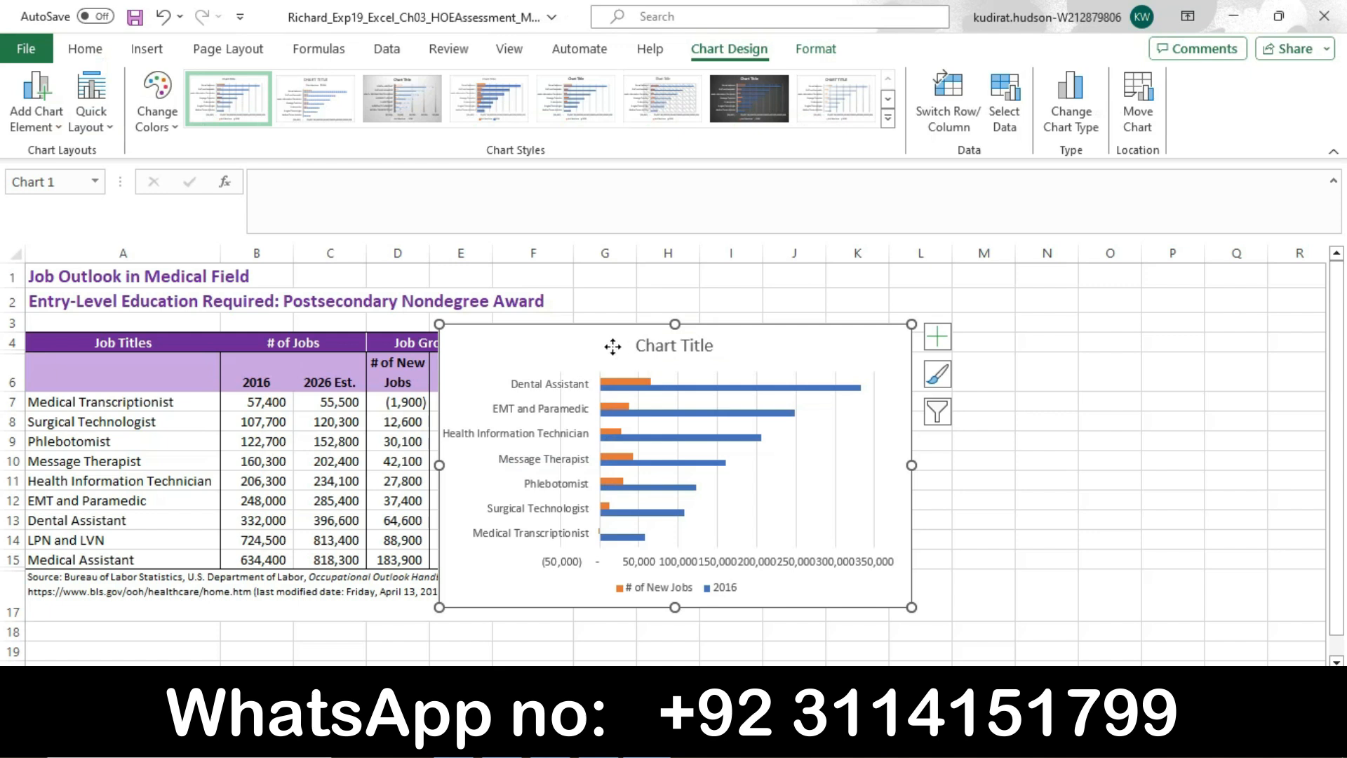
- Move the bar chart to a new chart sheet named Bar Chart
left_click(1137, 112)
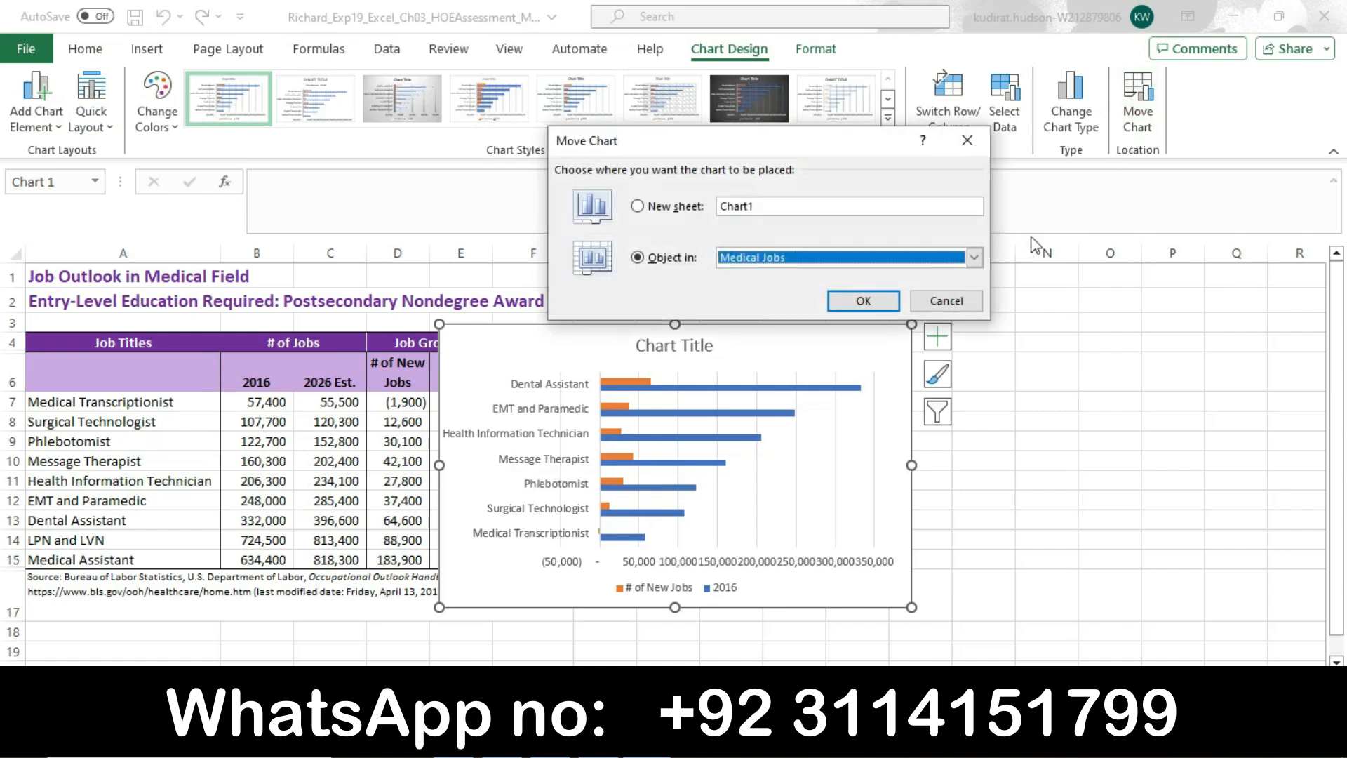
left_click(638, 206)
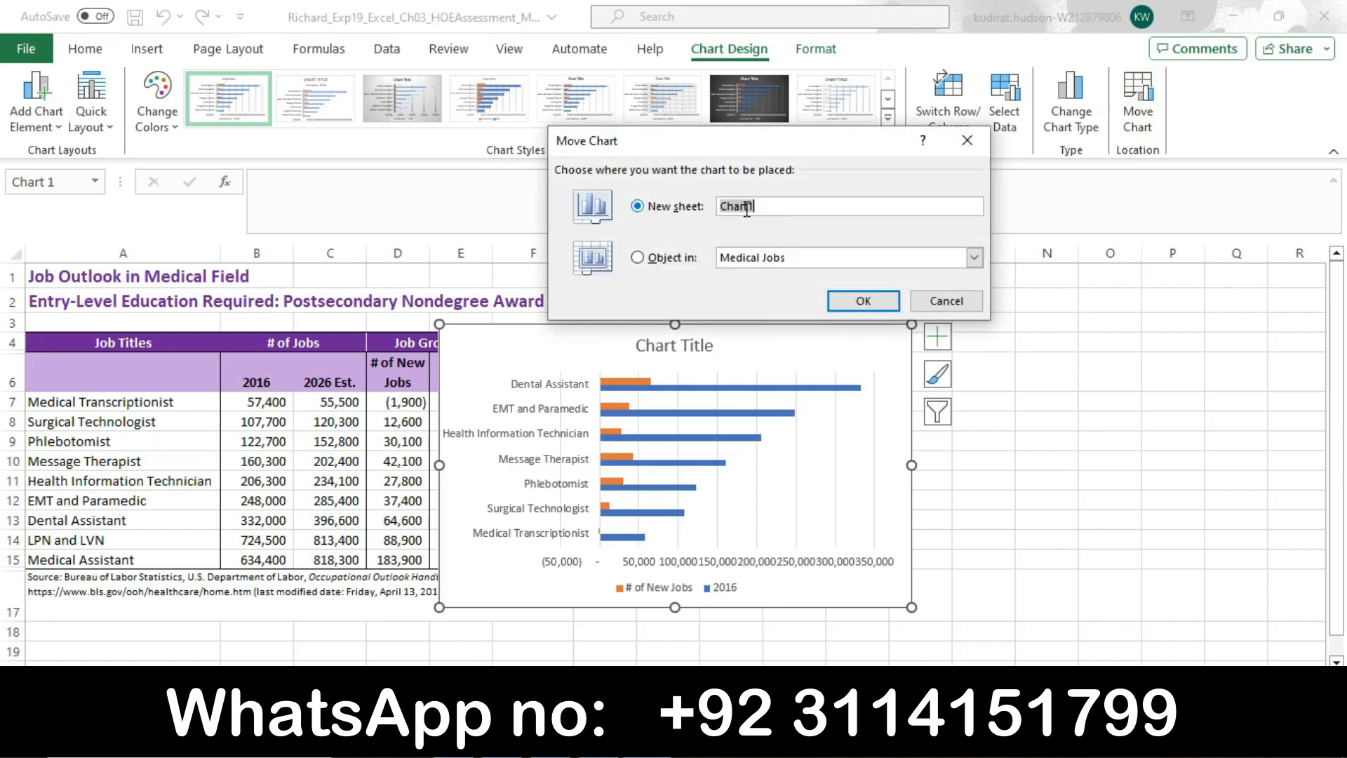
type("Bar Chart")
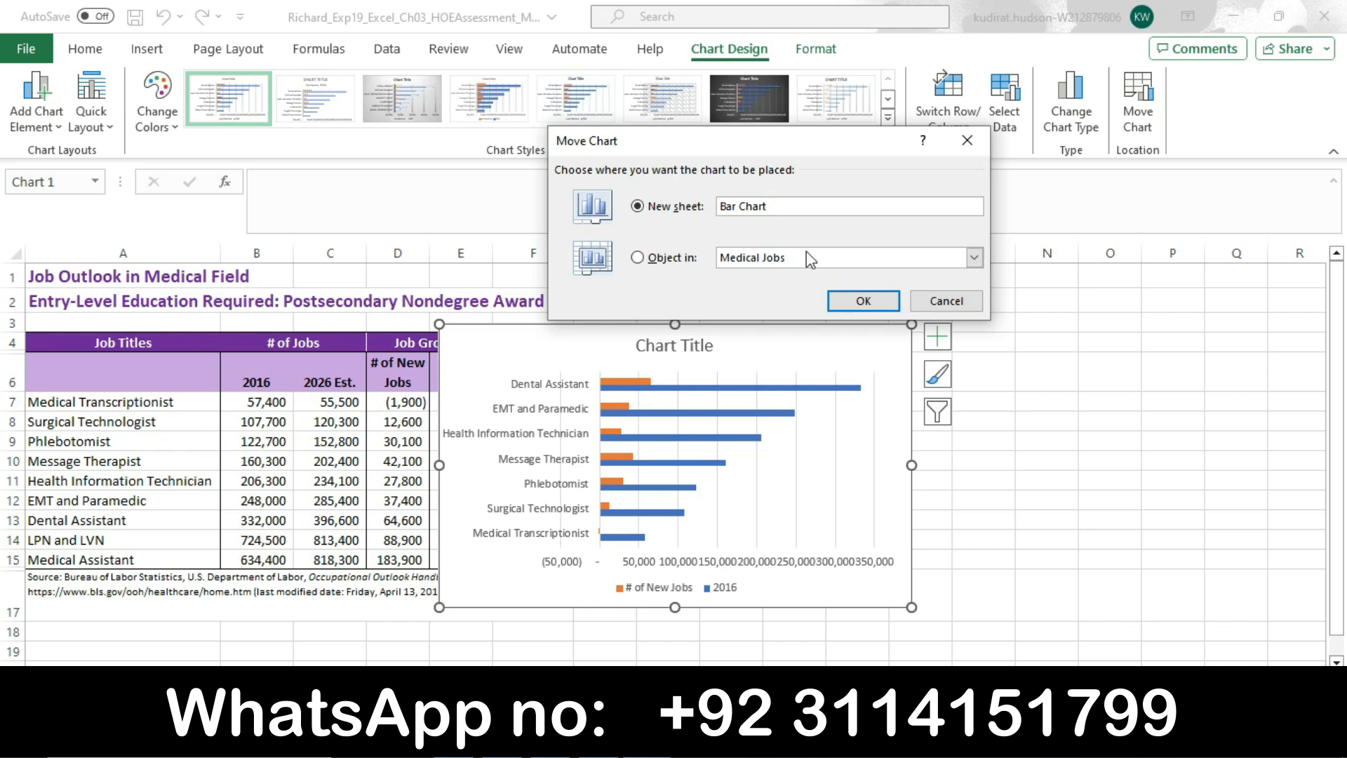
left_click(863, 301)
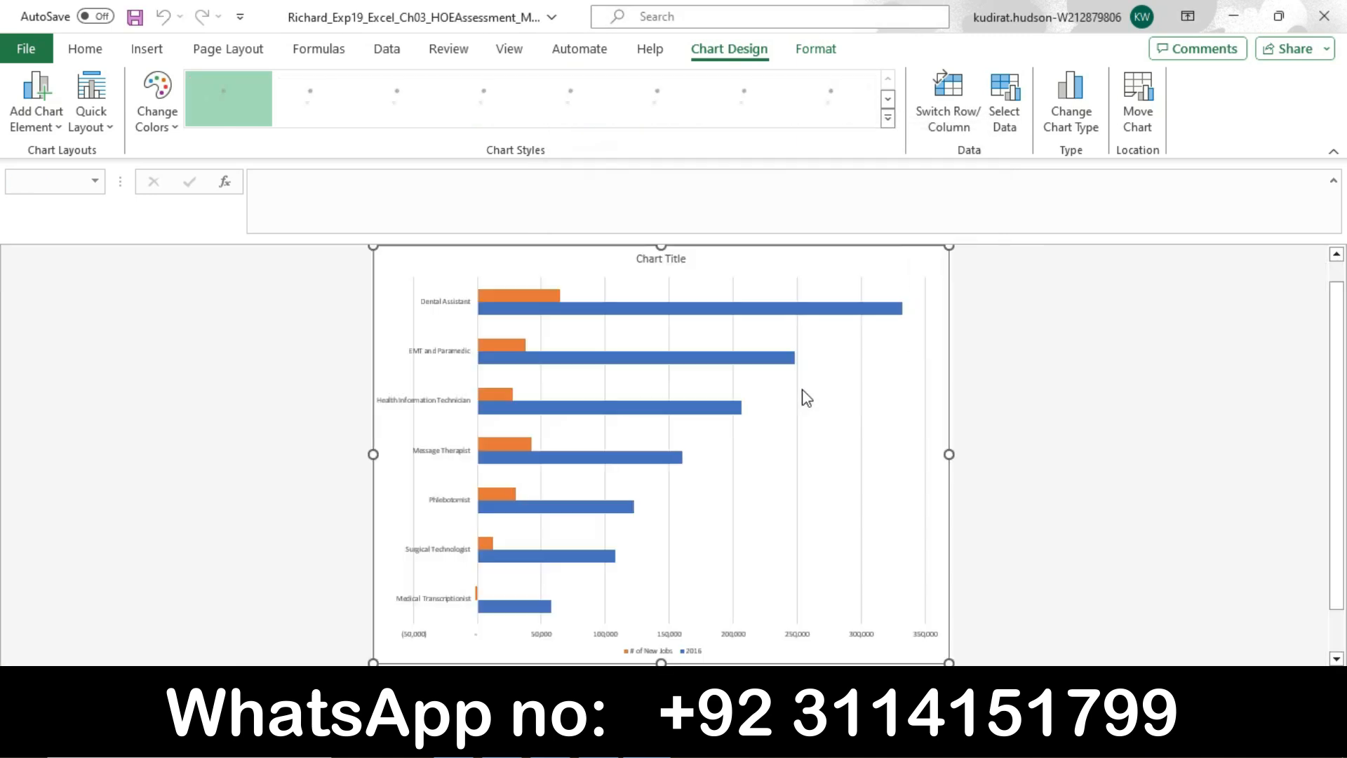
- Switch to Word, set the step 3 instruction text to 9 pt, and remove its highlighting
left_click(621, 740)
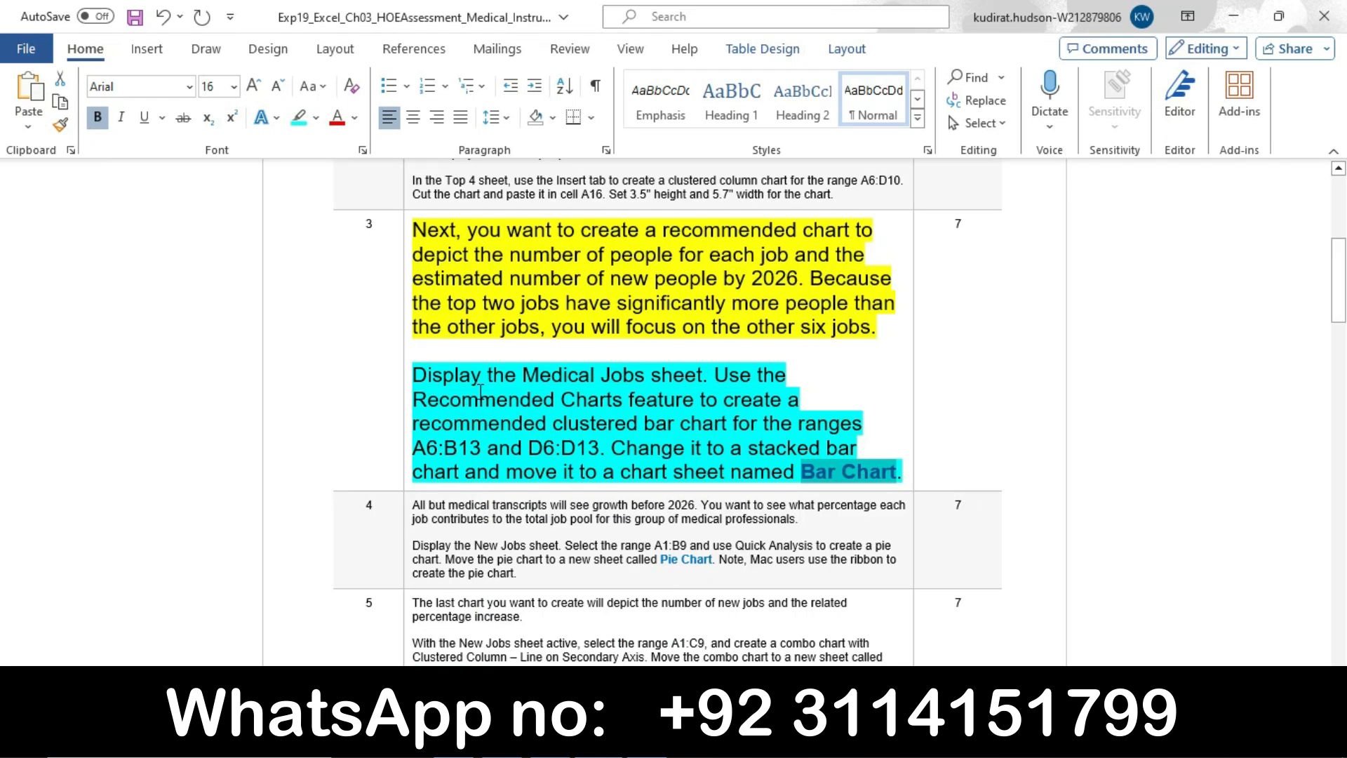
left_click(404, 283)
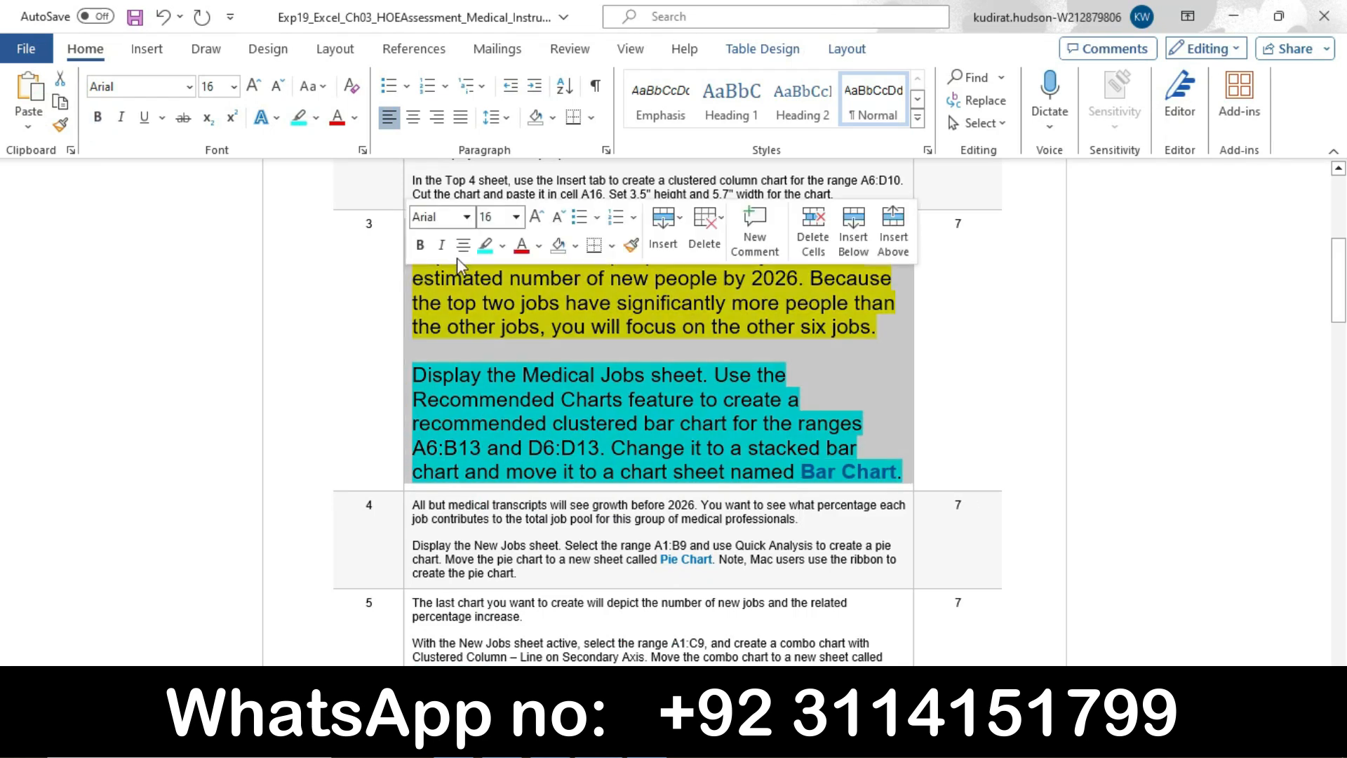
left_click(517, 217)
left_click(505, 270)
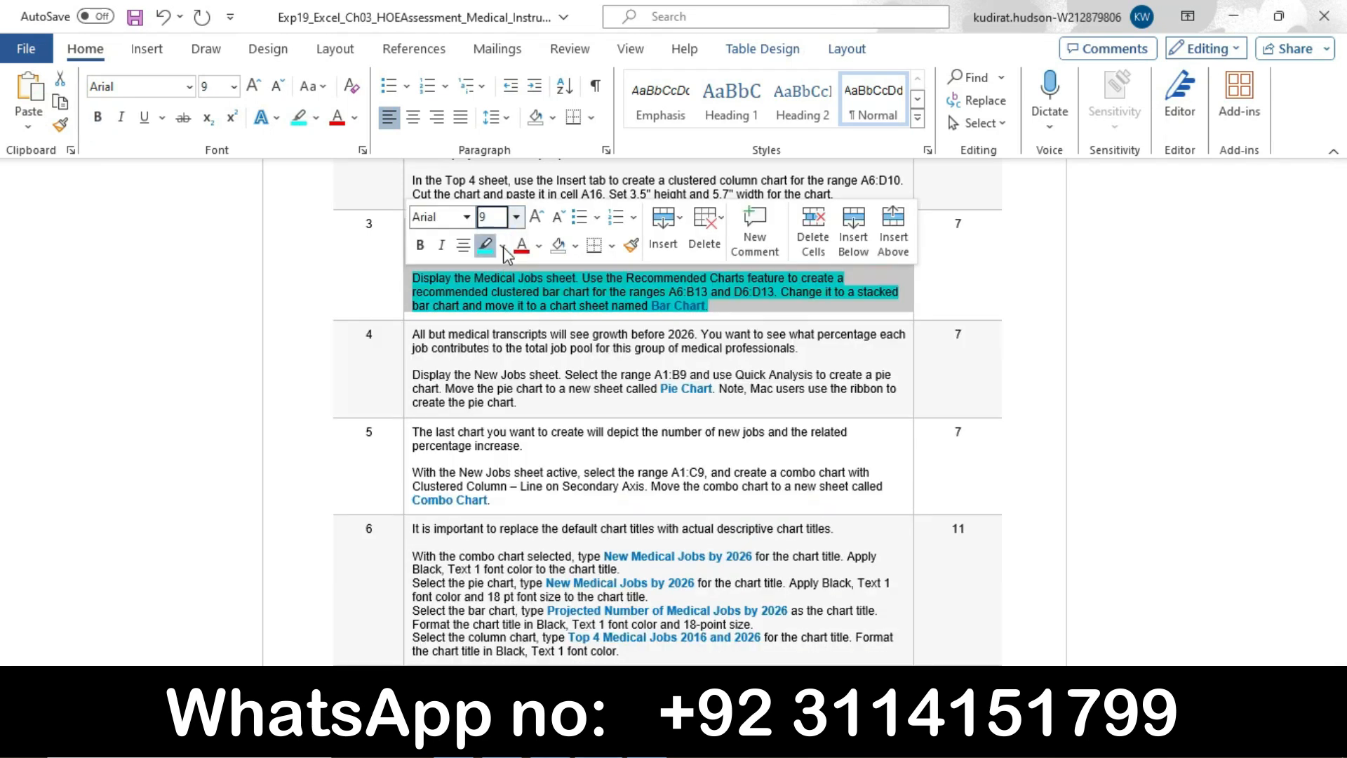
left_click(502, 245)
left_click(529, 407)
left_click(821, 388)
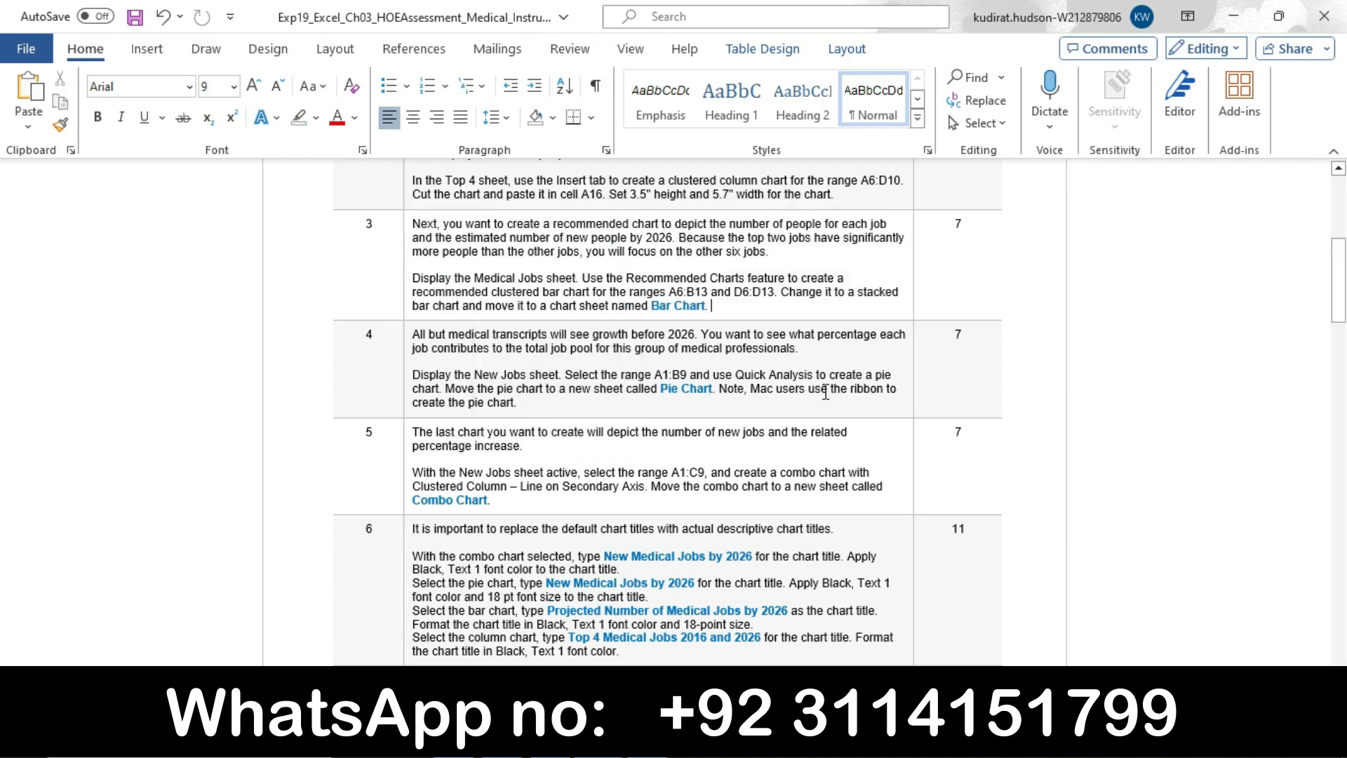
- Enlarge the step 4 instruction text to 16 pt and highlight it in yellow
scroll(3, 292, "down", 3)
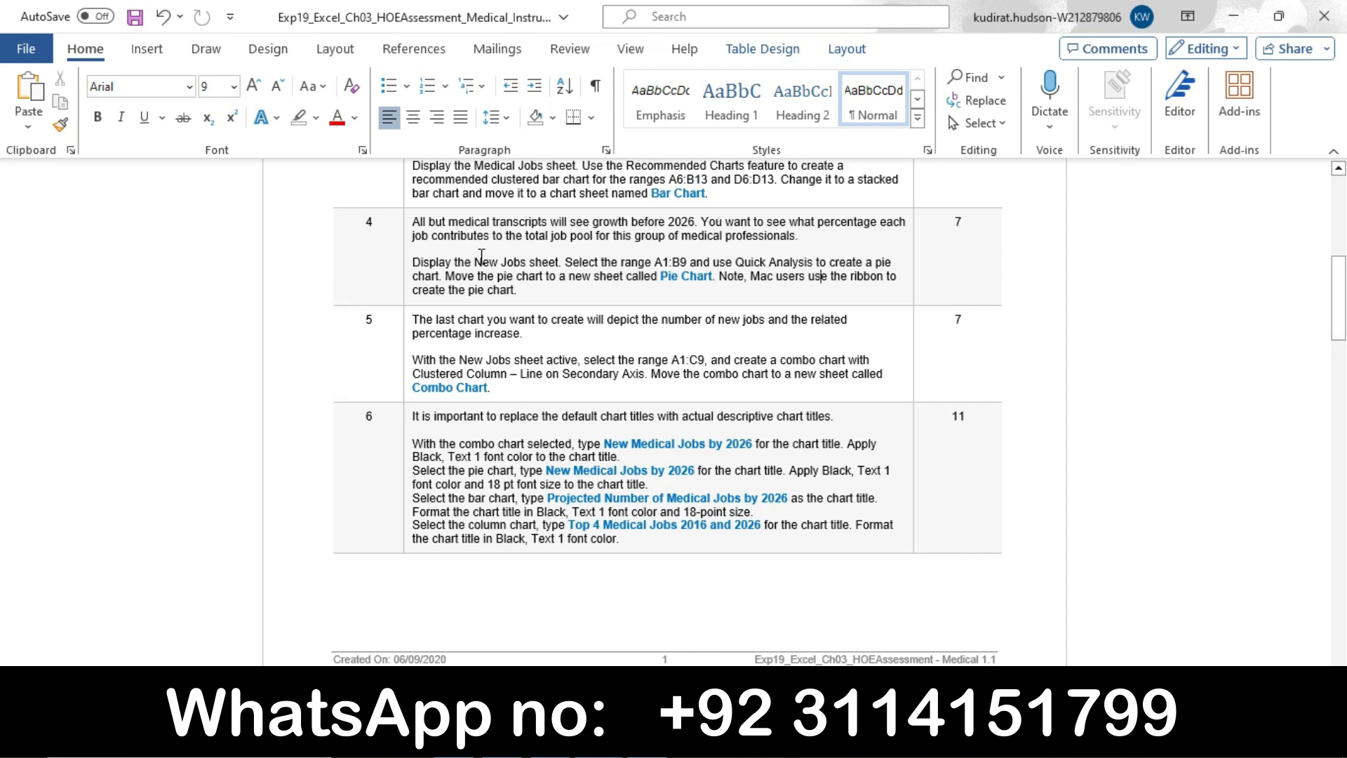
left_click(401, 256)
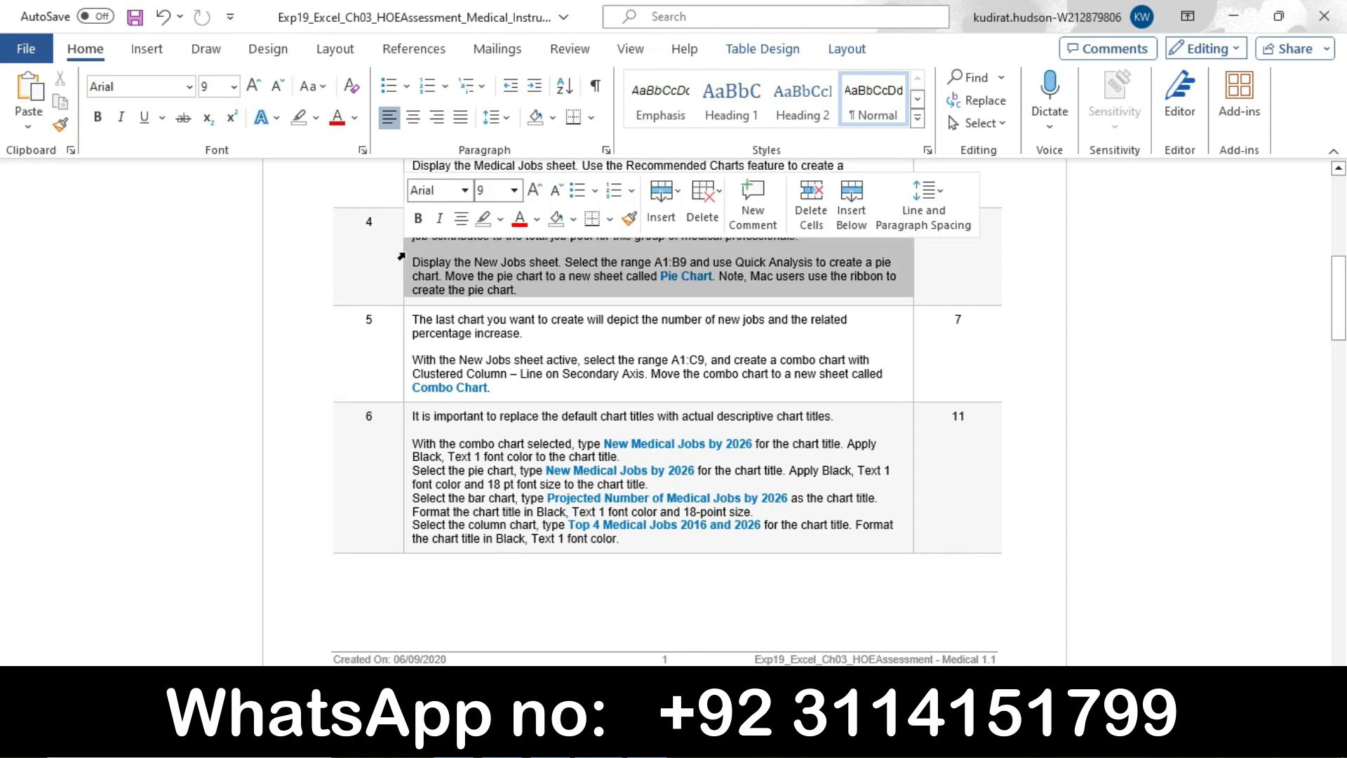
left_click(514, 191)
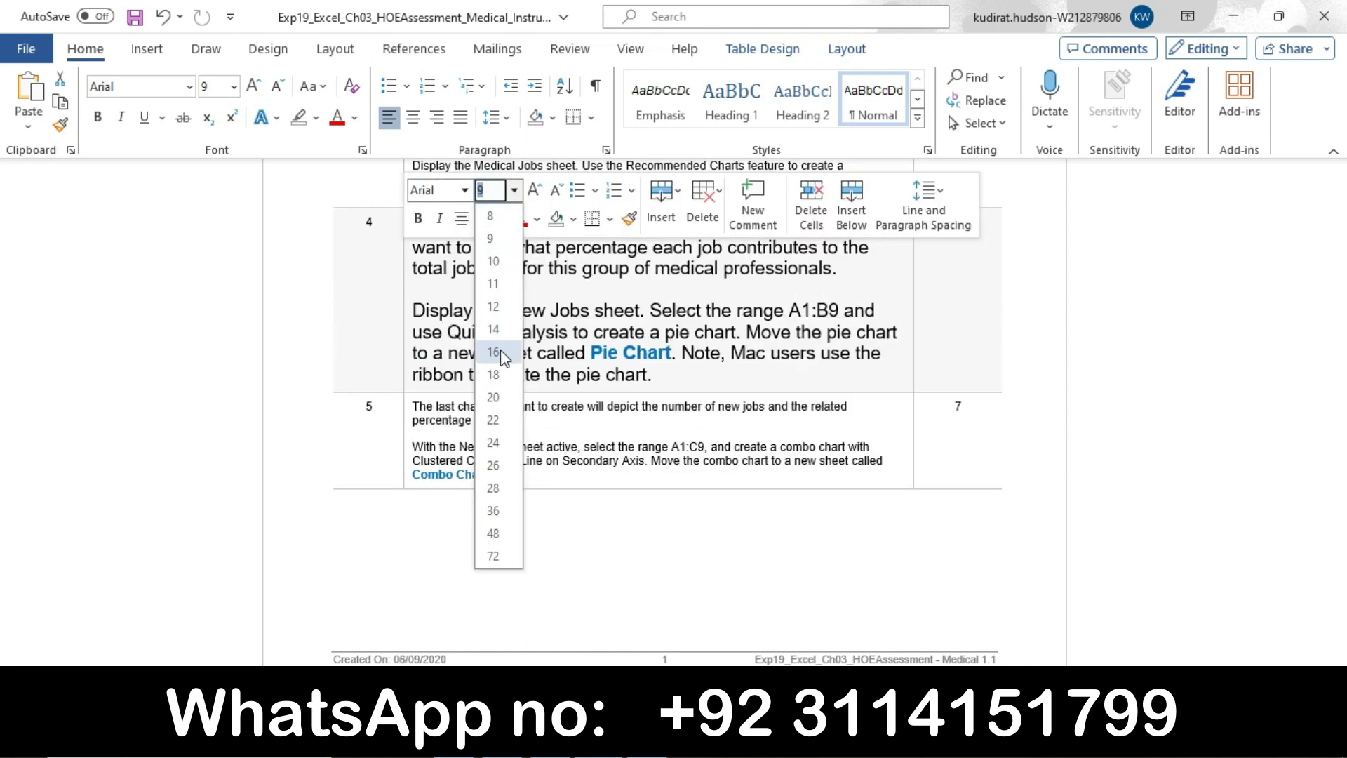
left_click(501, 351)
left_click(501, 220)
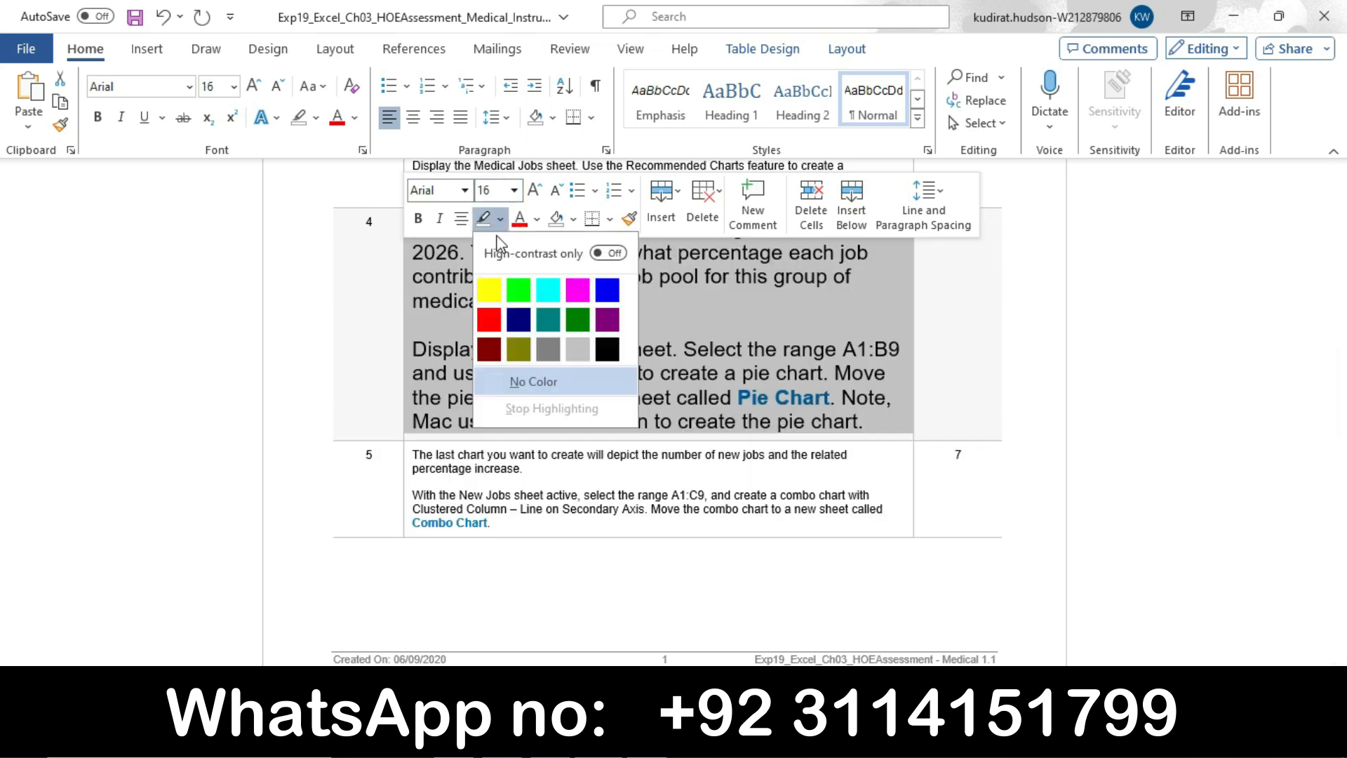
left_click(489, 290)
left_click(463, 276)
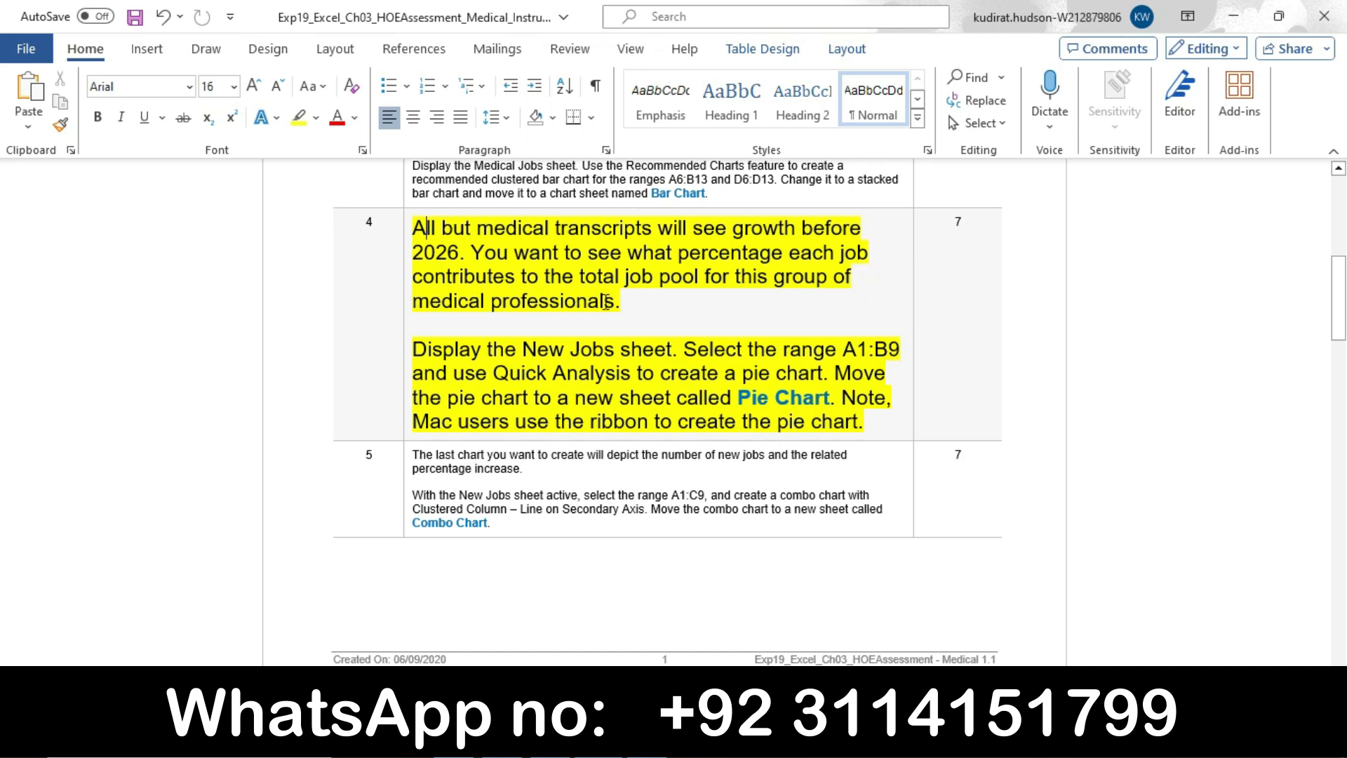
- Highlight the second paragraph of the step 4 instruction, from "Display the New Jobs sheet" to its end, in turquoise
left_click_drag(417, 344, 870, 421)
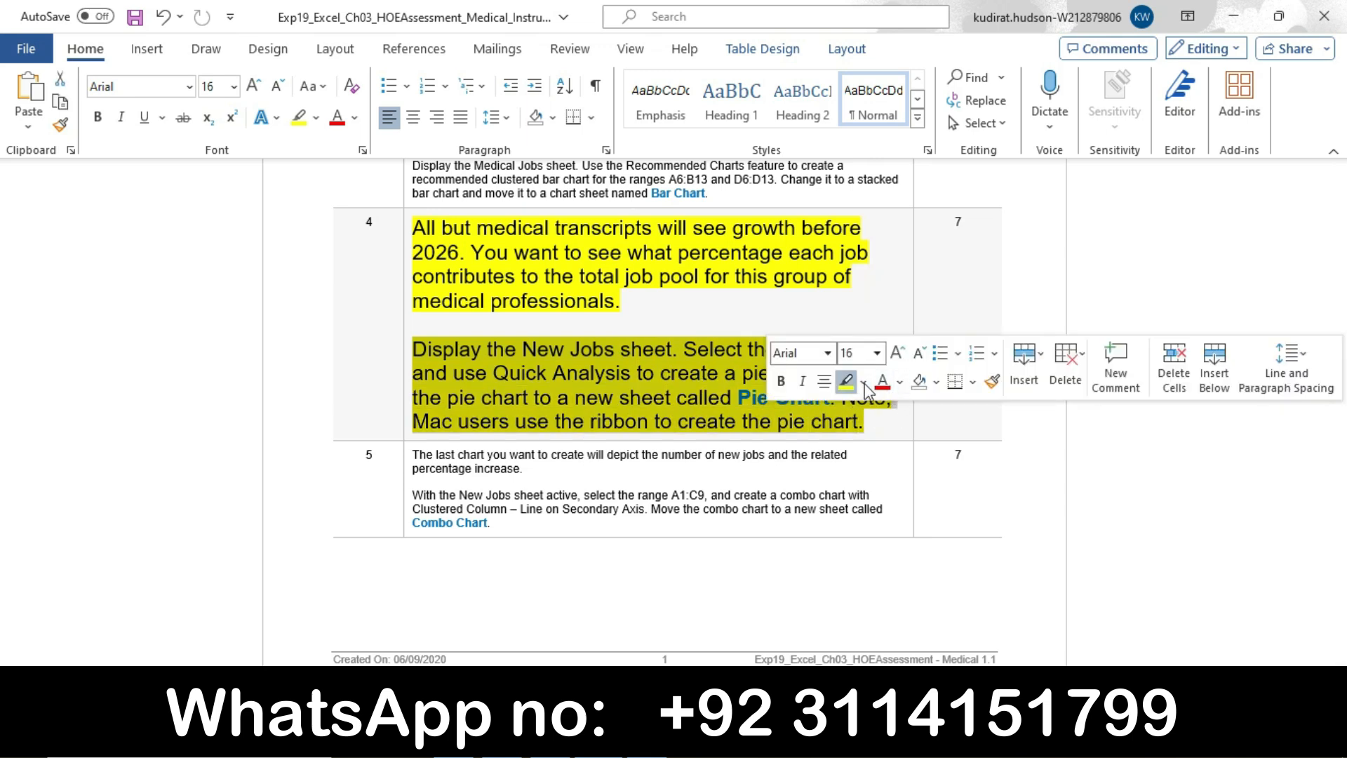
left_click(864, 384)
left_click(914, 455)
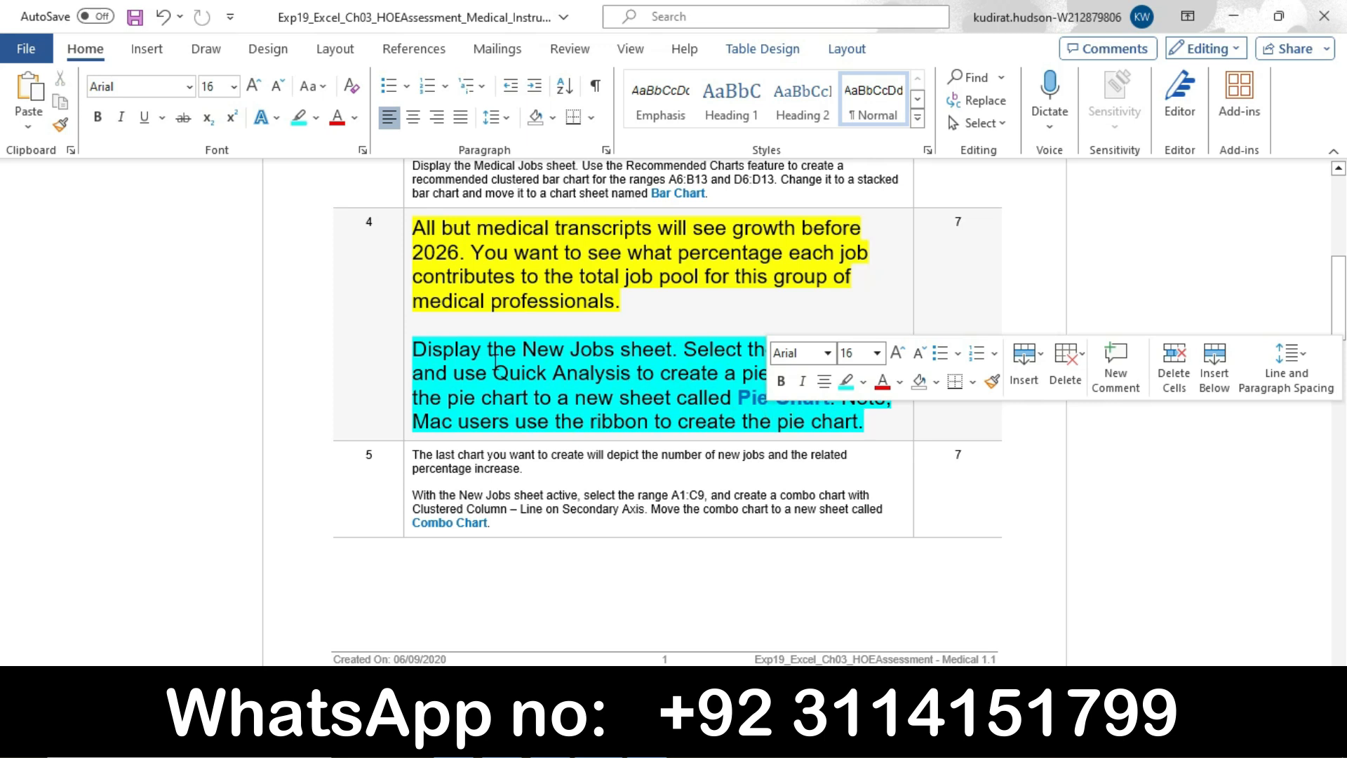
- Mark the phrase "Display the New Jobs sheet" in step 4, switch to Excel, and display the New Jobs sheet
left_click_drag(419, 349, 659, 358)
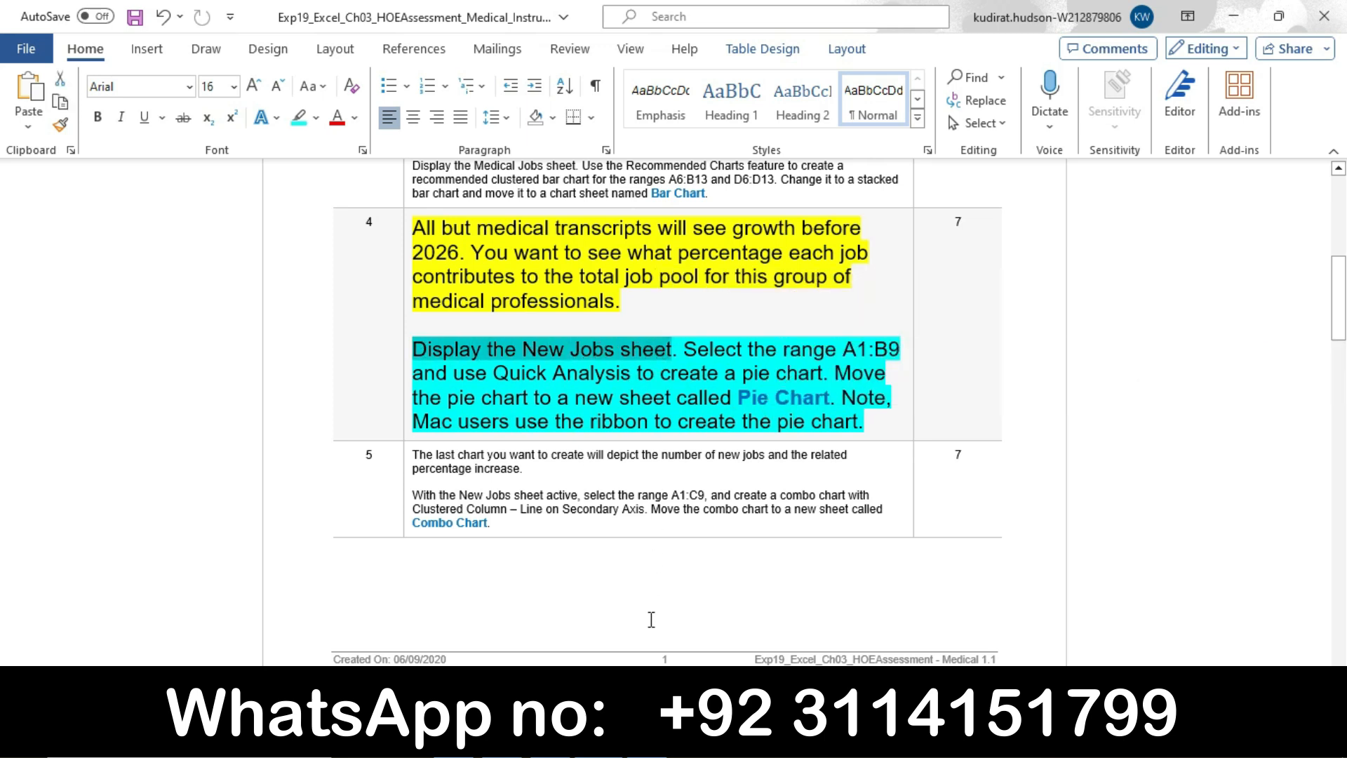
left_click(648, 741)
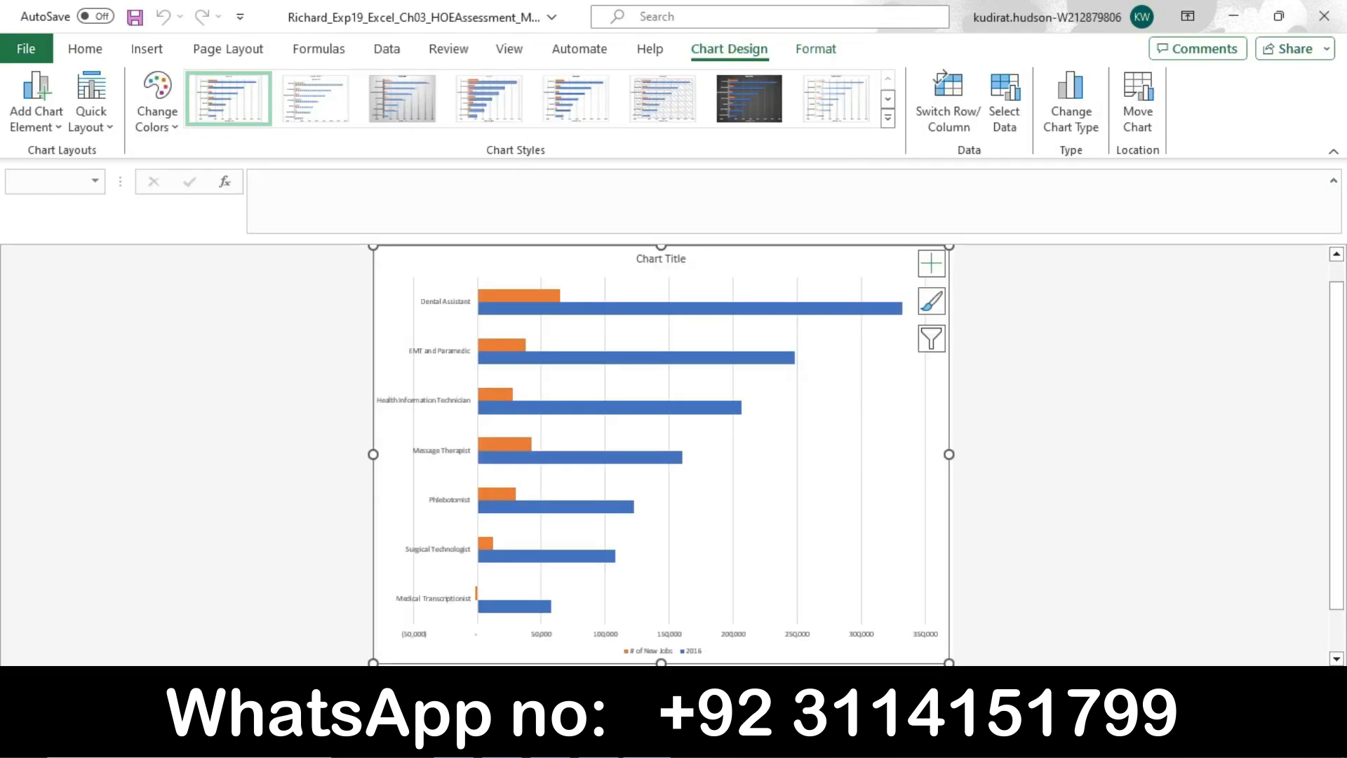
left_click(281, 677)
- Switch to Word, mark the range reference A1:B9 in step 4, and return to the Excel workbook
left_click(605, 740)
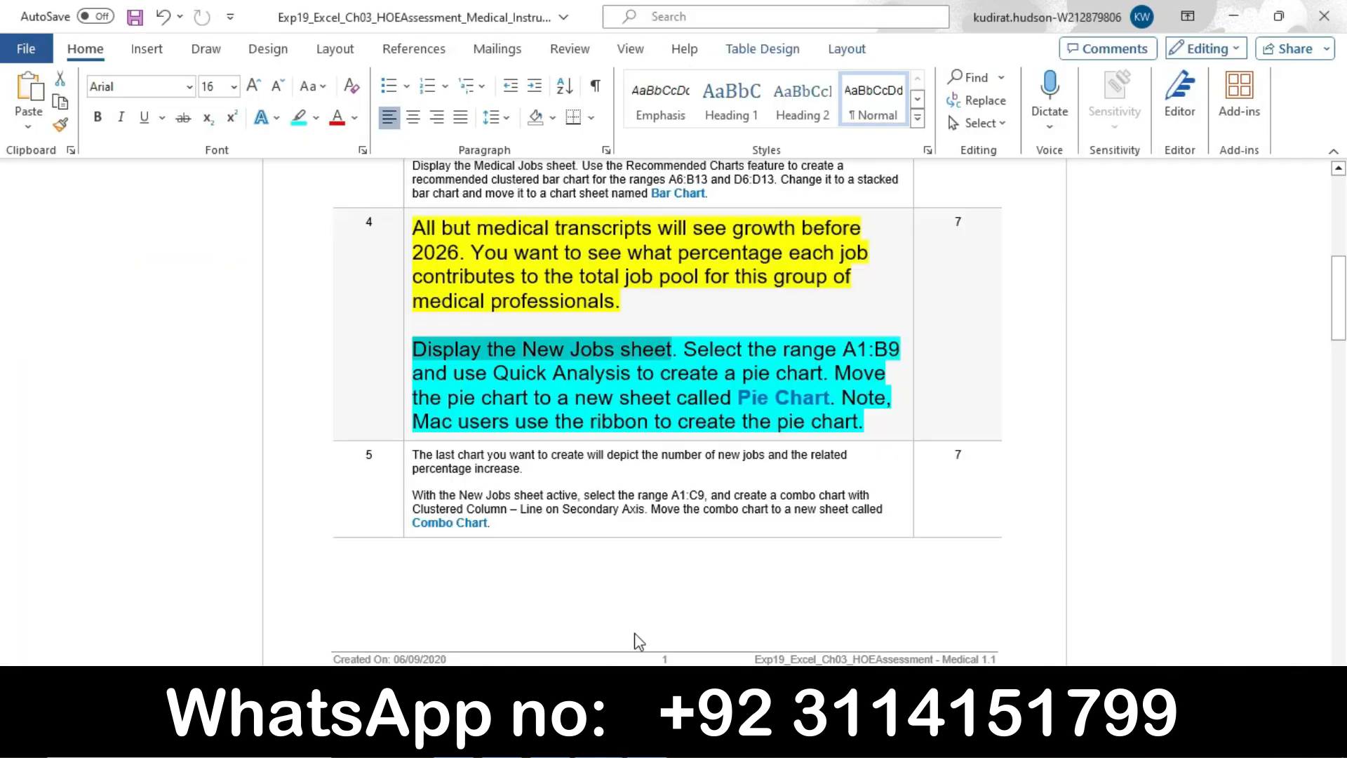
left_click_drag(687, 349, 894, 353)
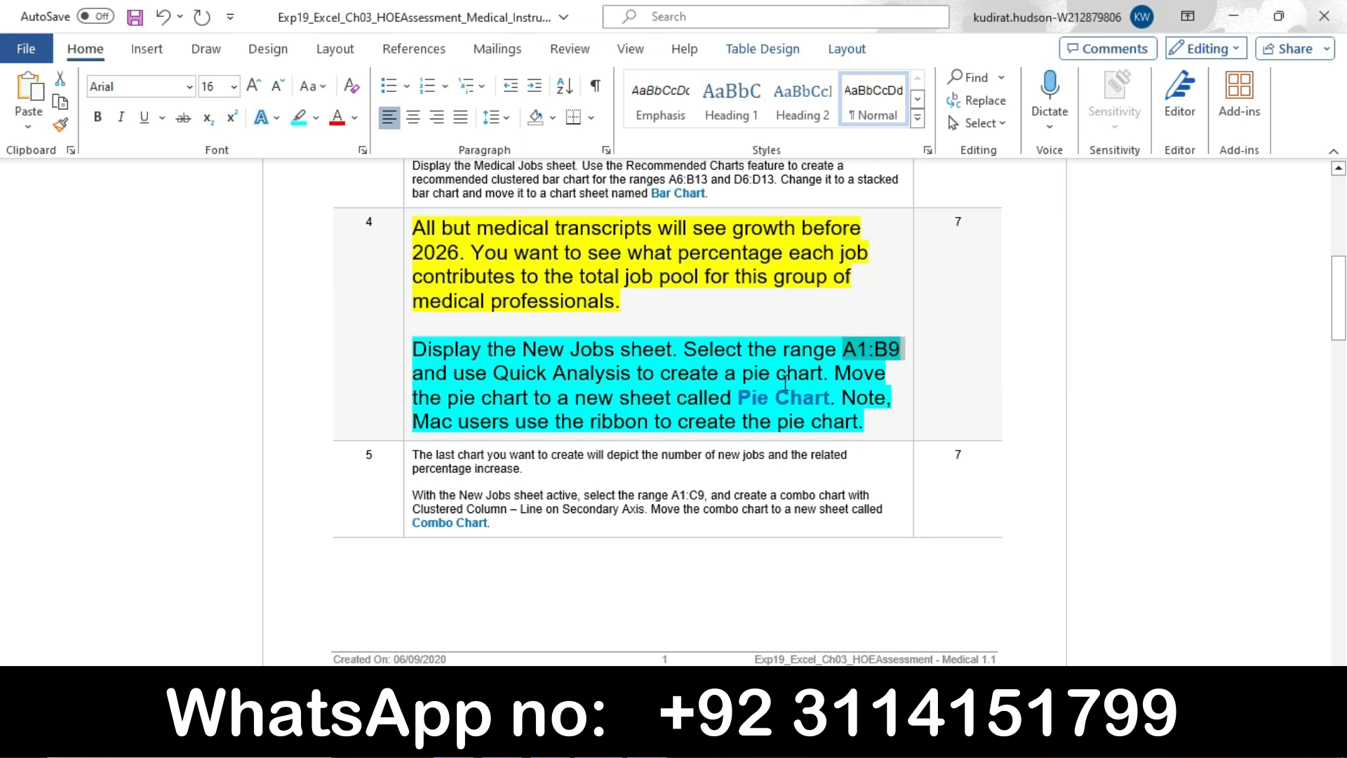
left_click(654, 742)
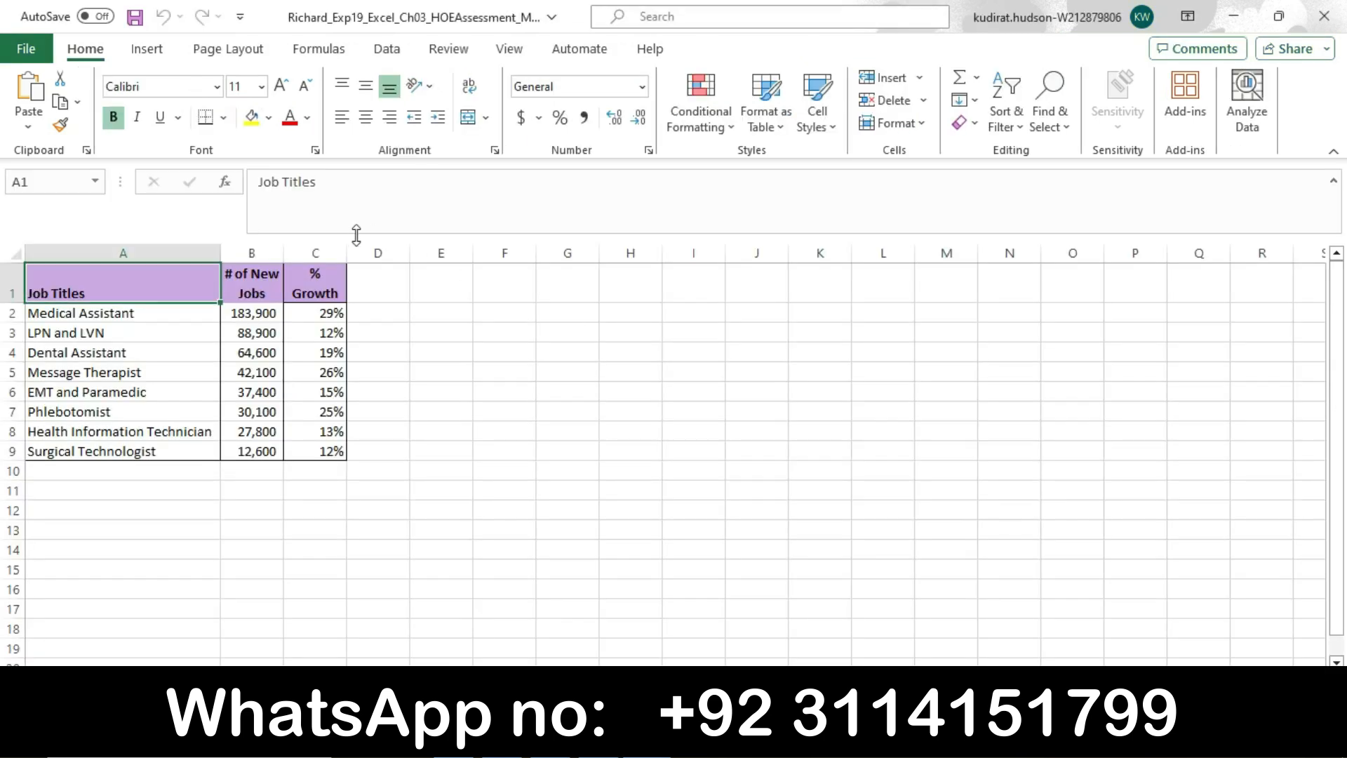
- Create a pie chart from the range A1:B9 on the New Jobs sheet using Quick Analysis
left_click(74, 181)
type("A1:B9")
key("Return")
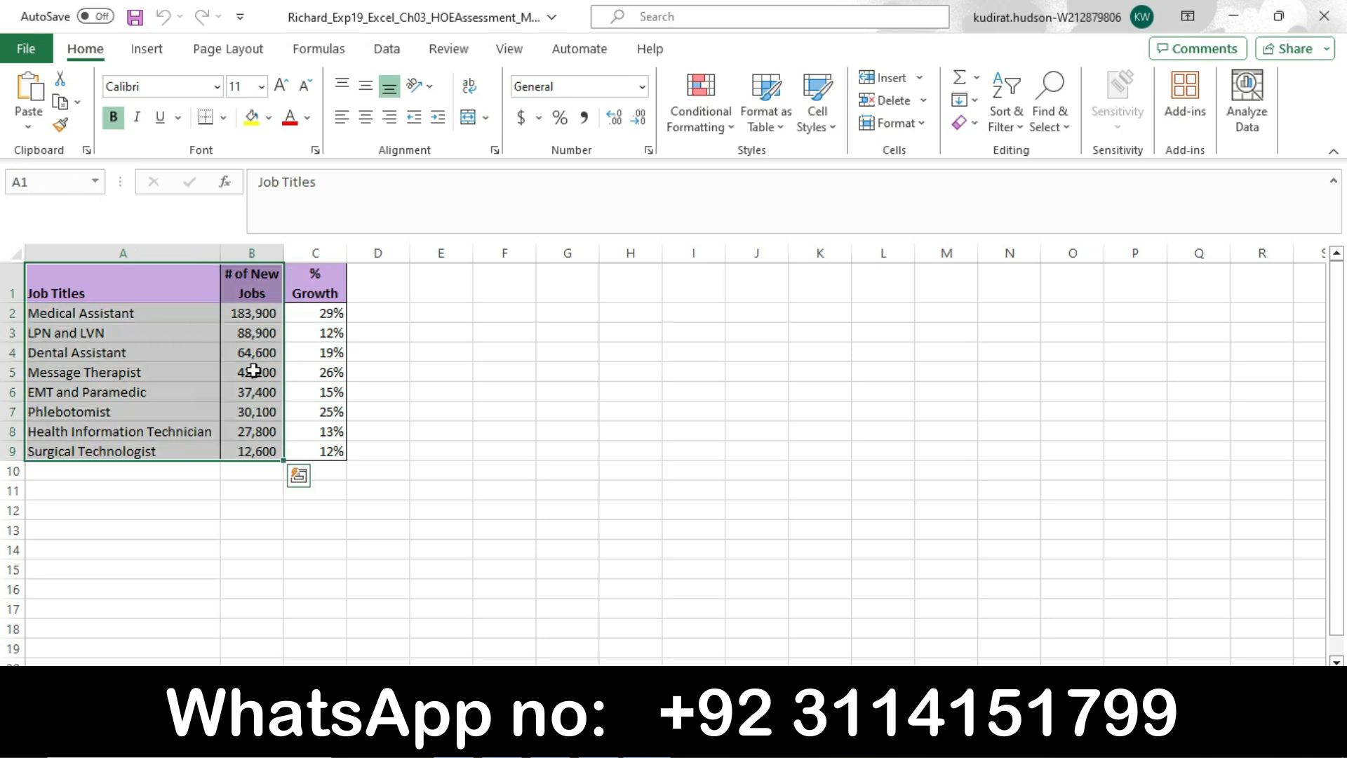
left_click(298, 476)
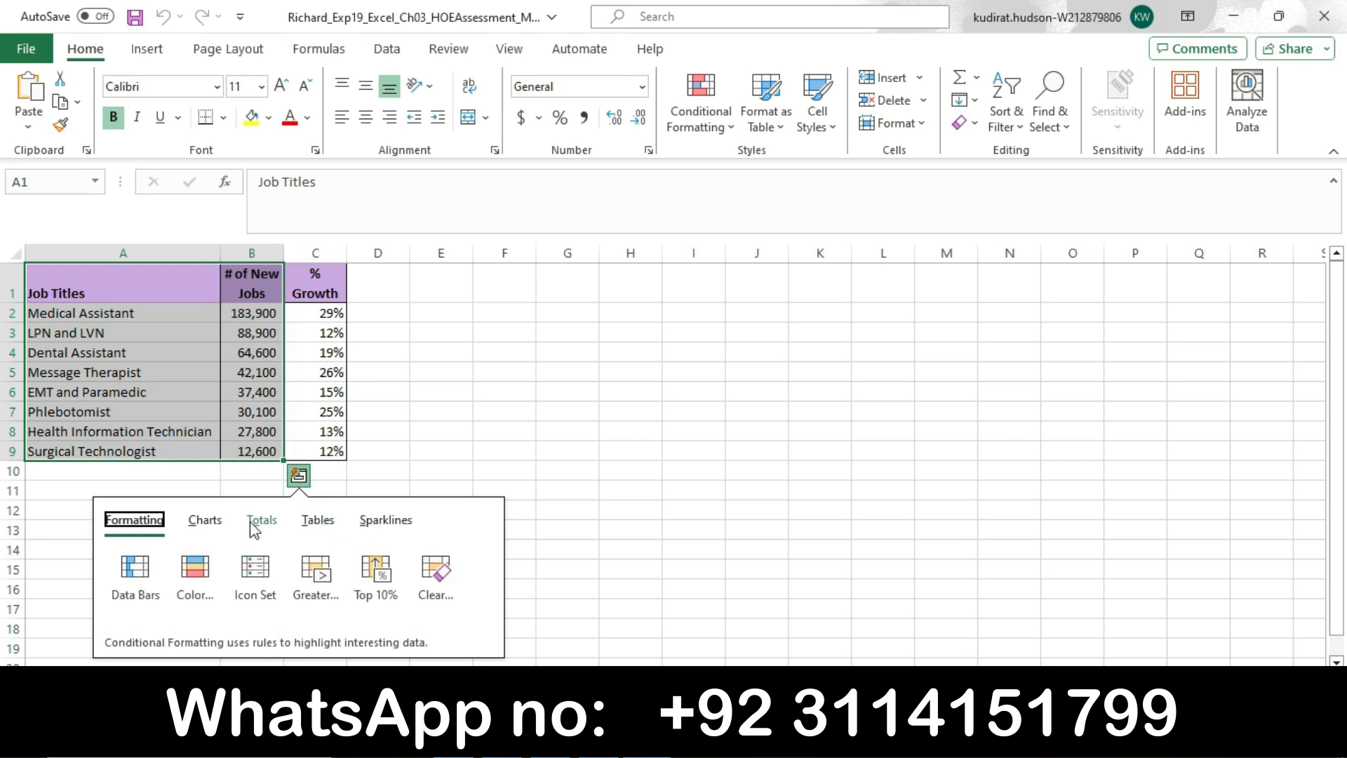
left_click(205, 525)
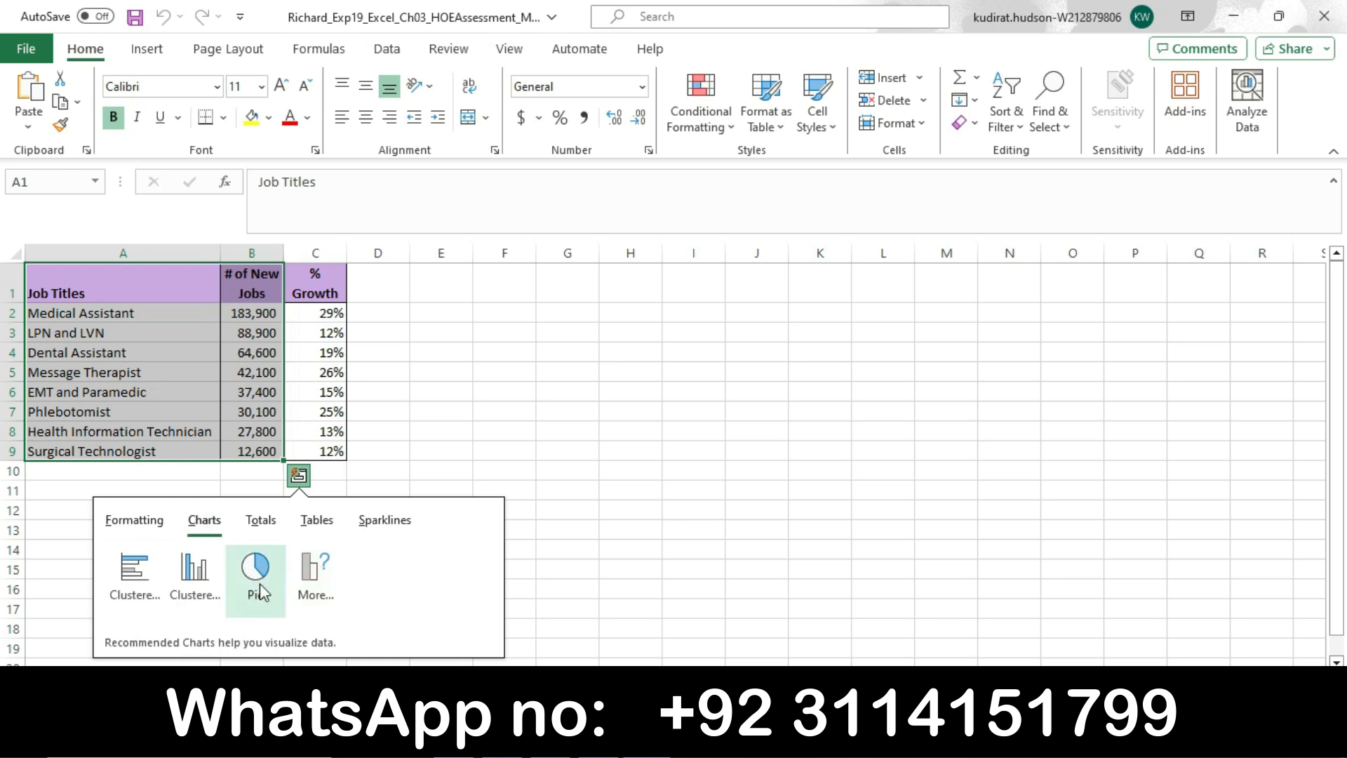
left_click(261, 595)
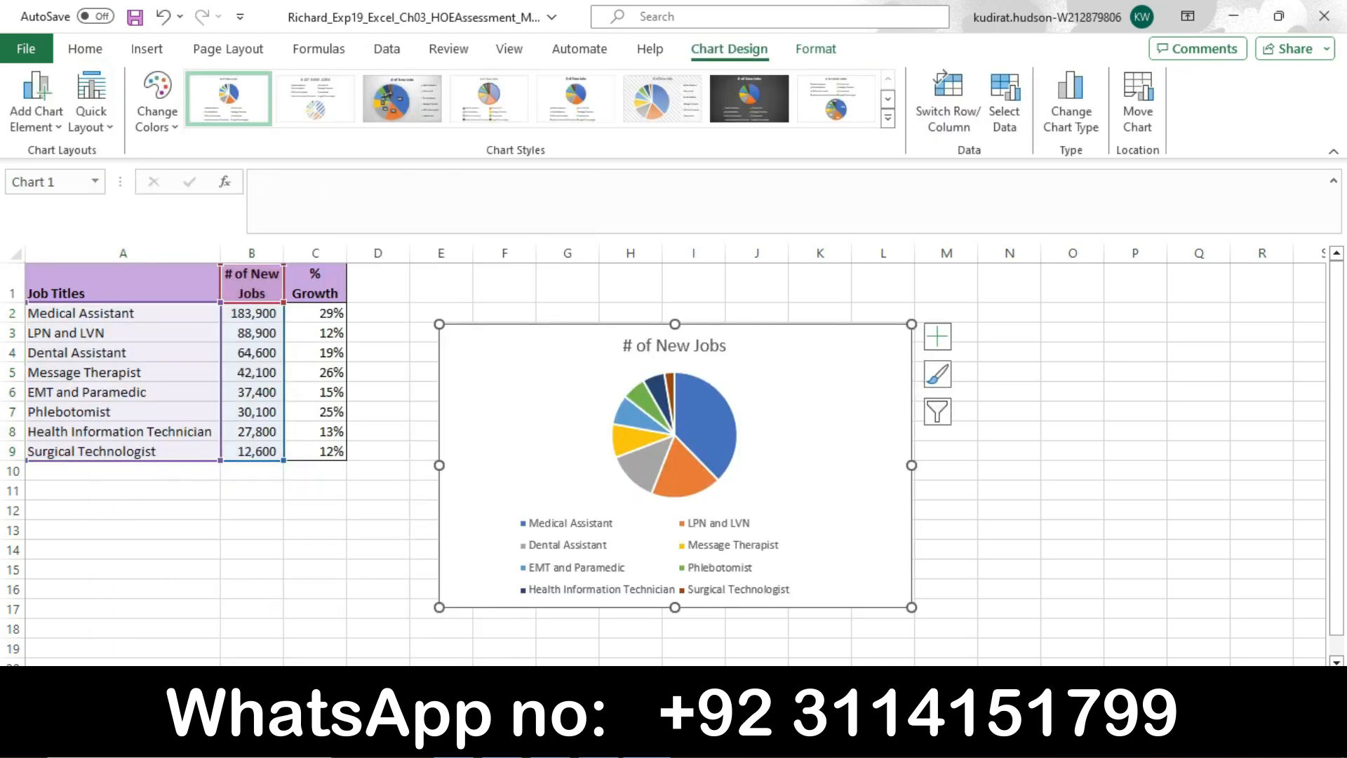
- Switch to Word, mark the sheet name "Pie Chart" in step 4, and return to the Excel workbook
key("alt+Tab")
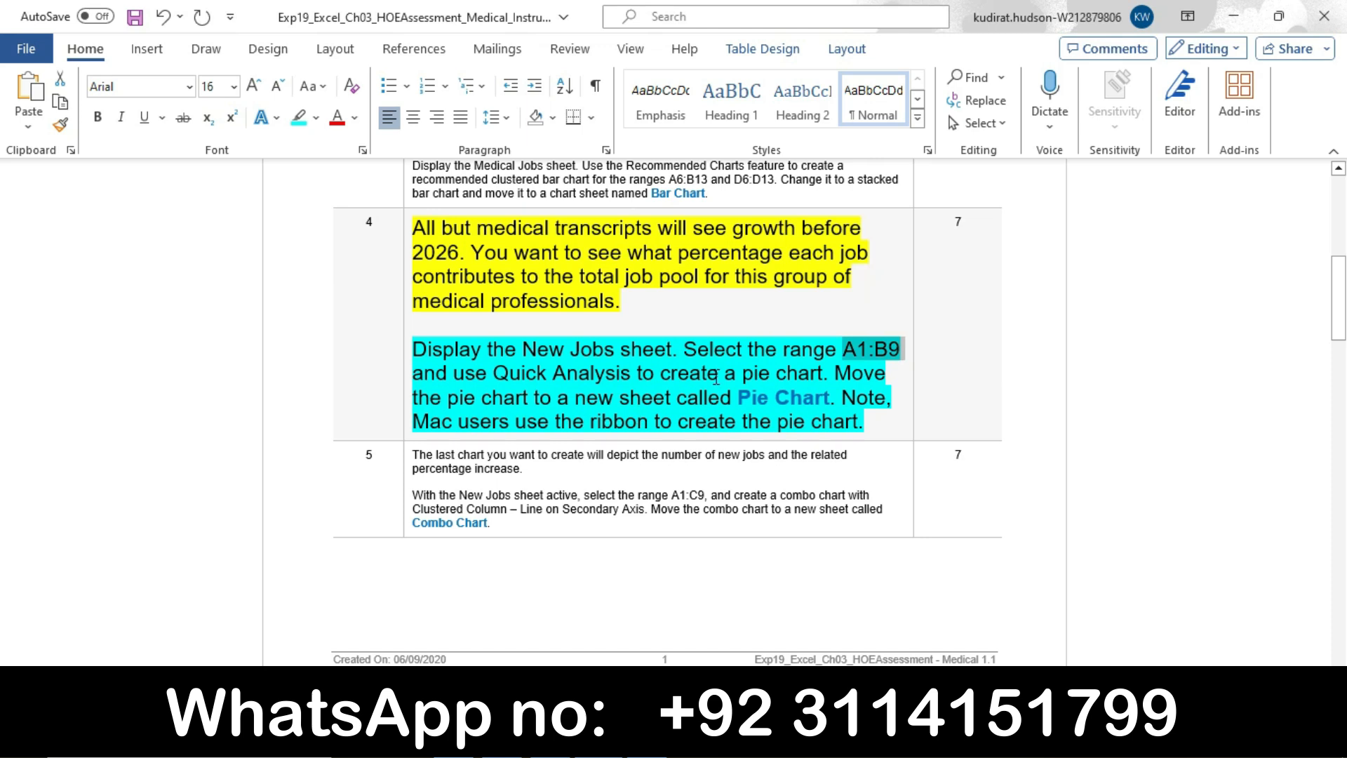
left_click_drag(833, 374, 814, 397)
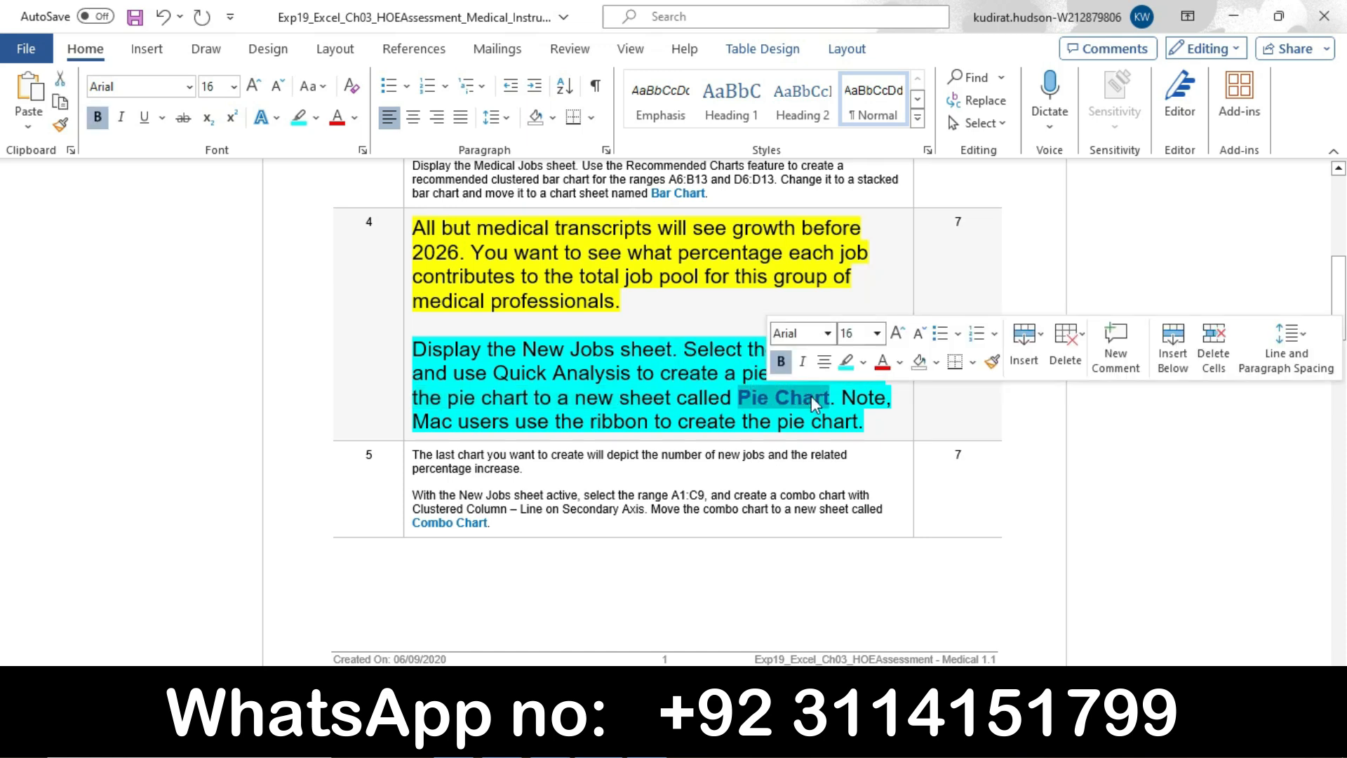
key("alt+Tab")
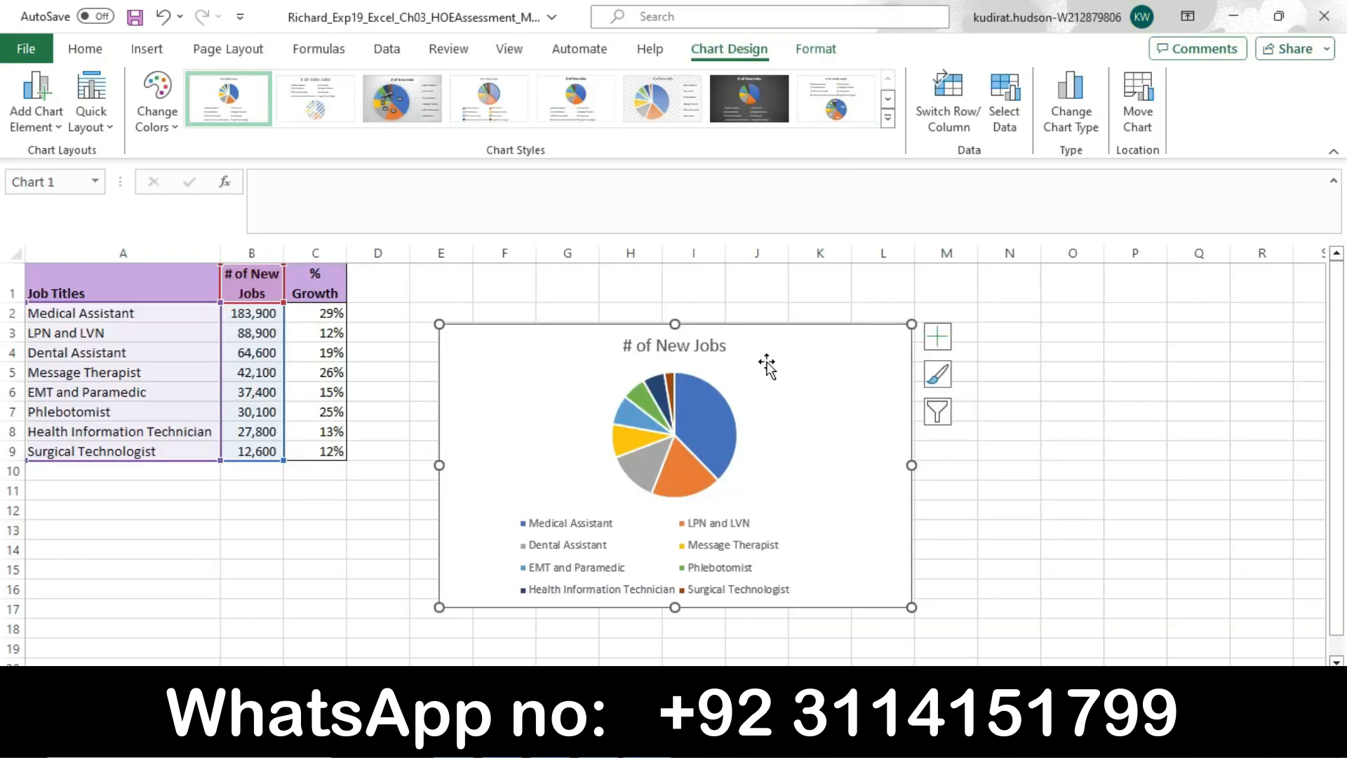
- Move the pie chart to a new chart sheet named Pie Chart
left_click(1140, 115)
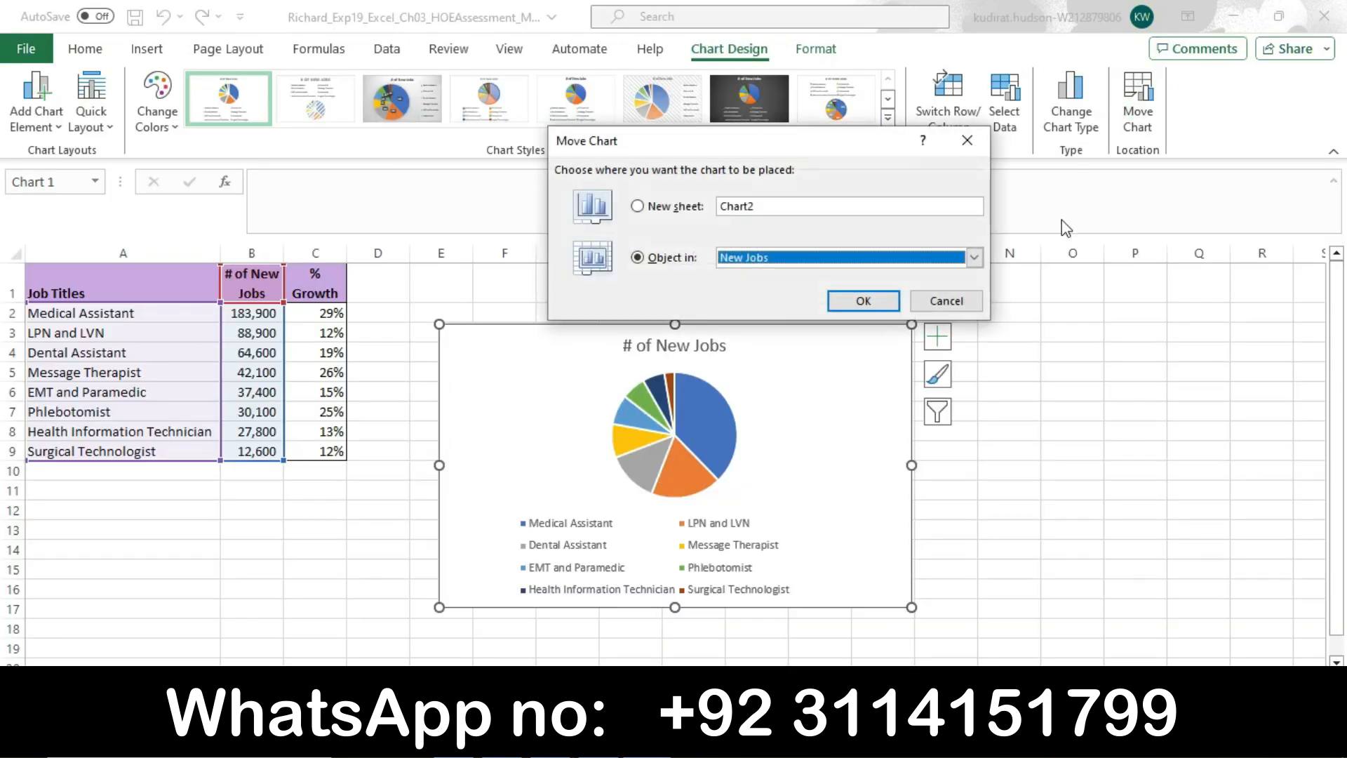
left_click(638, 207)
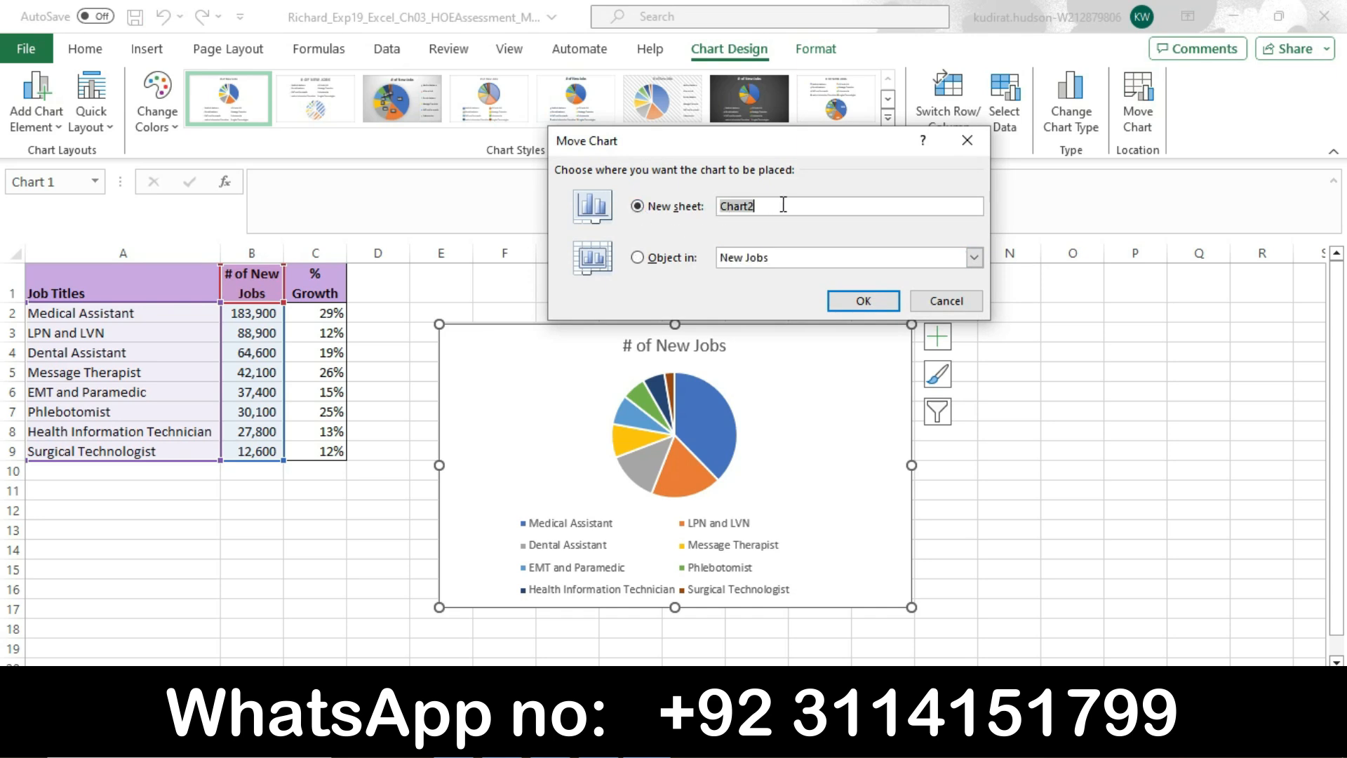
type("Pie Chart")
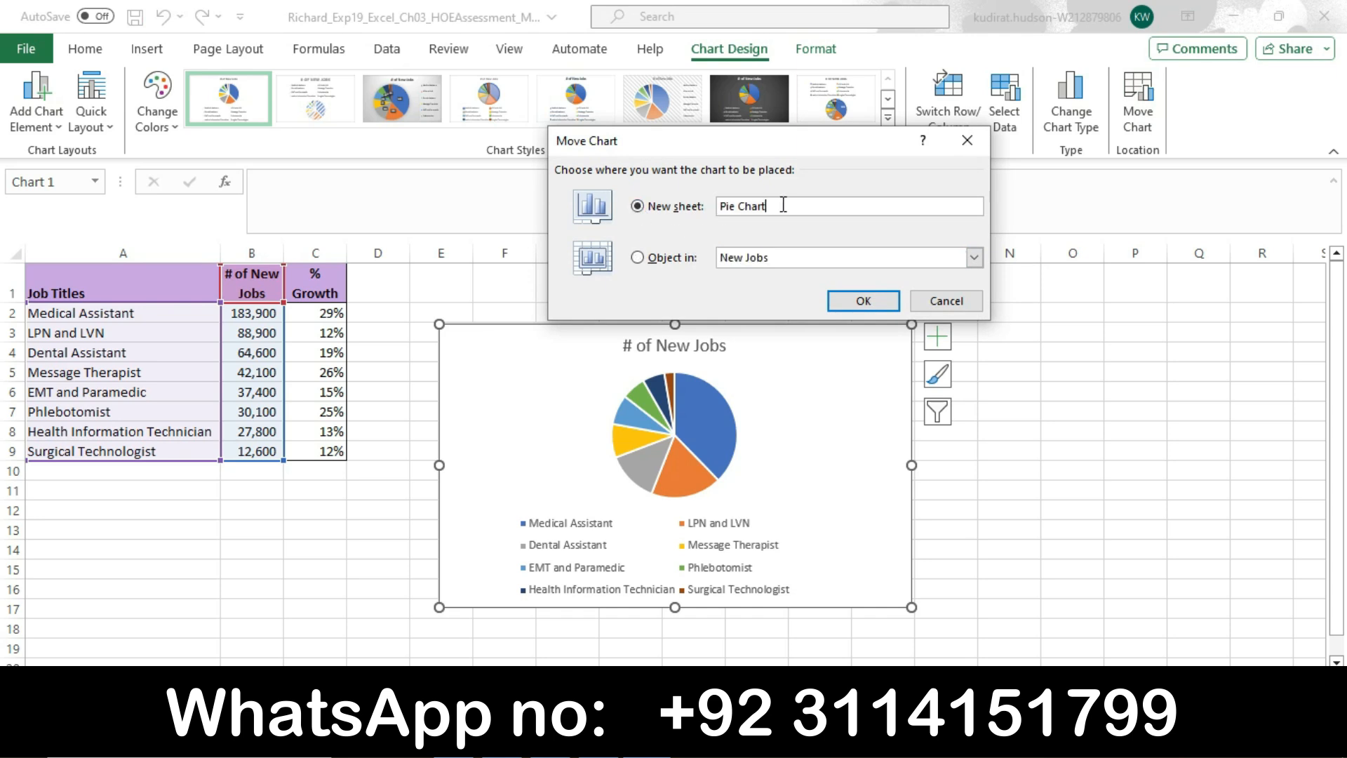
left_click(842, 300)
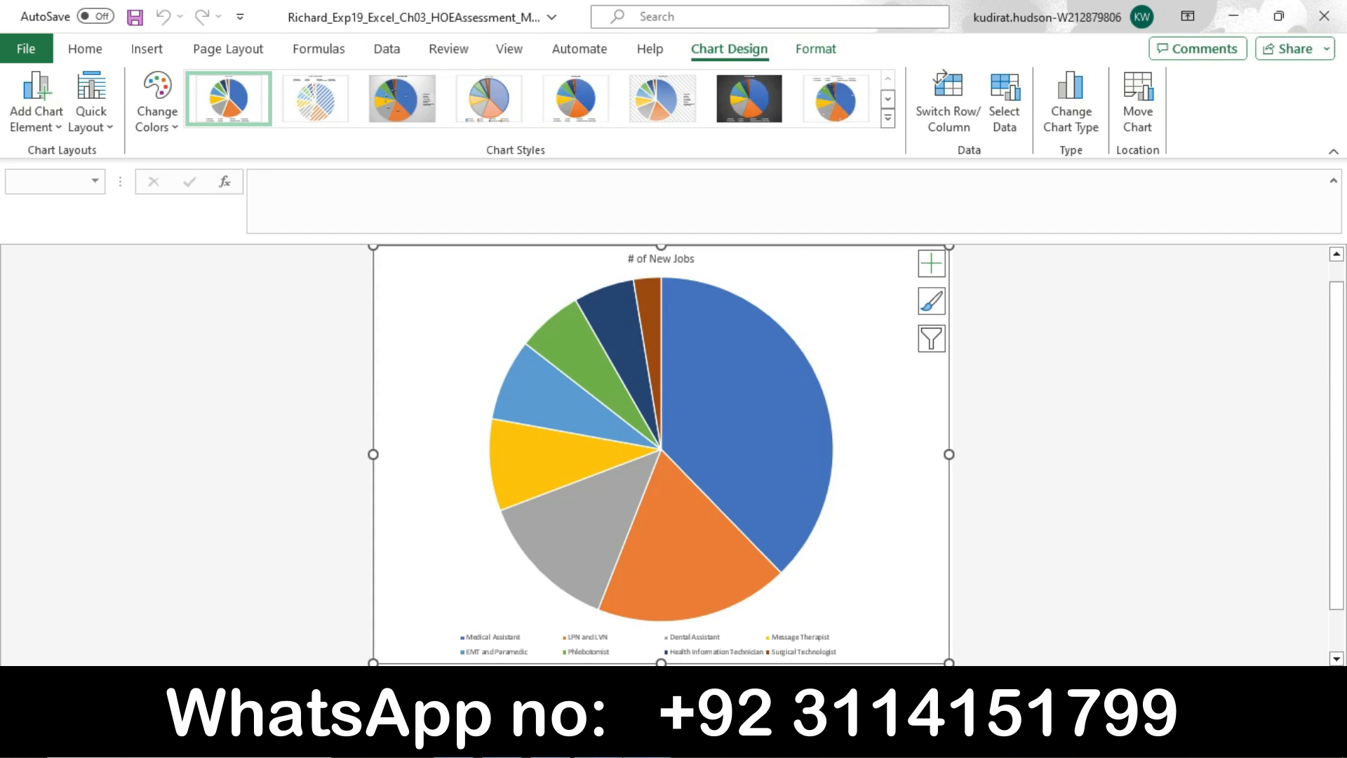
- Switch to Word, set the step 4 instruction text to 9 pt, and remove its highlighting
left_click(600, 740)
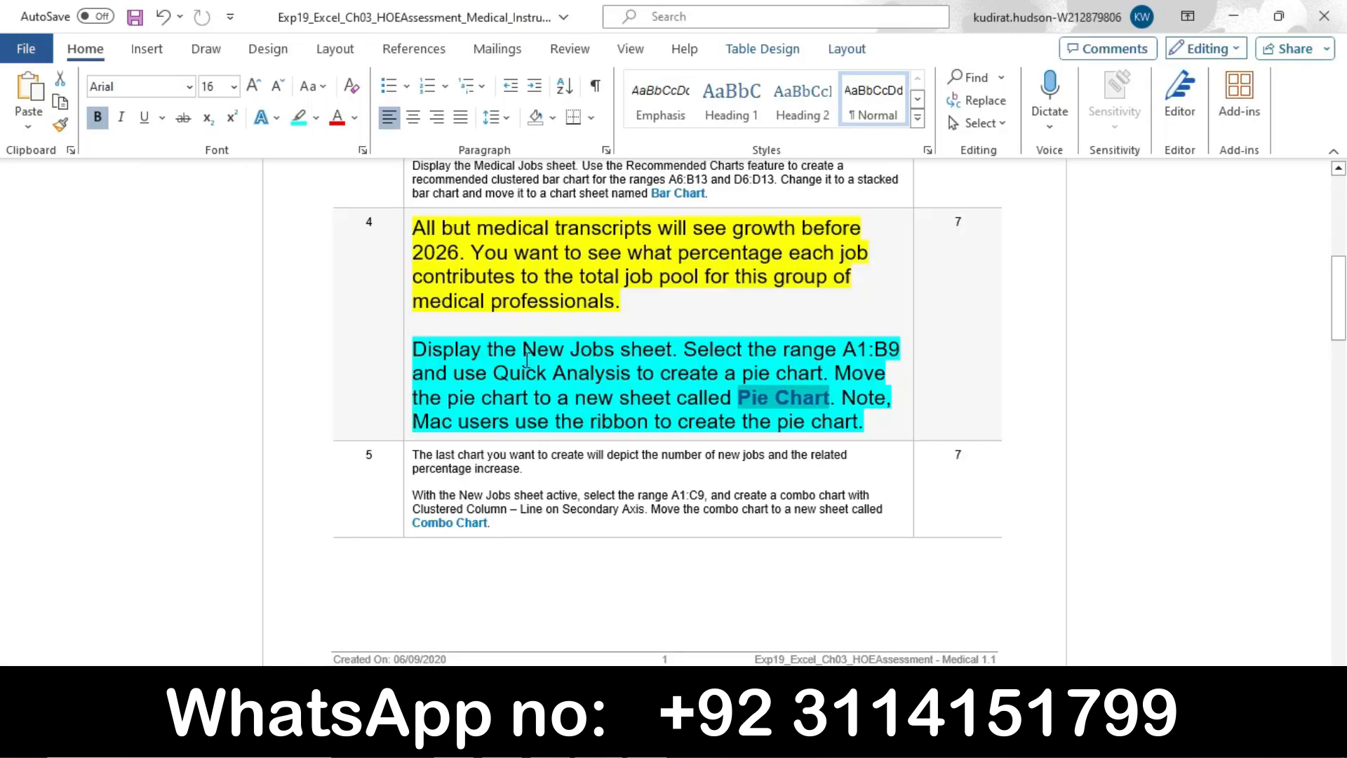
left_click(403, 286)
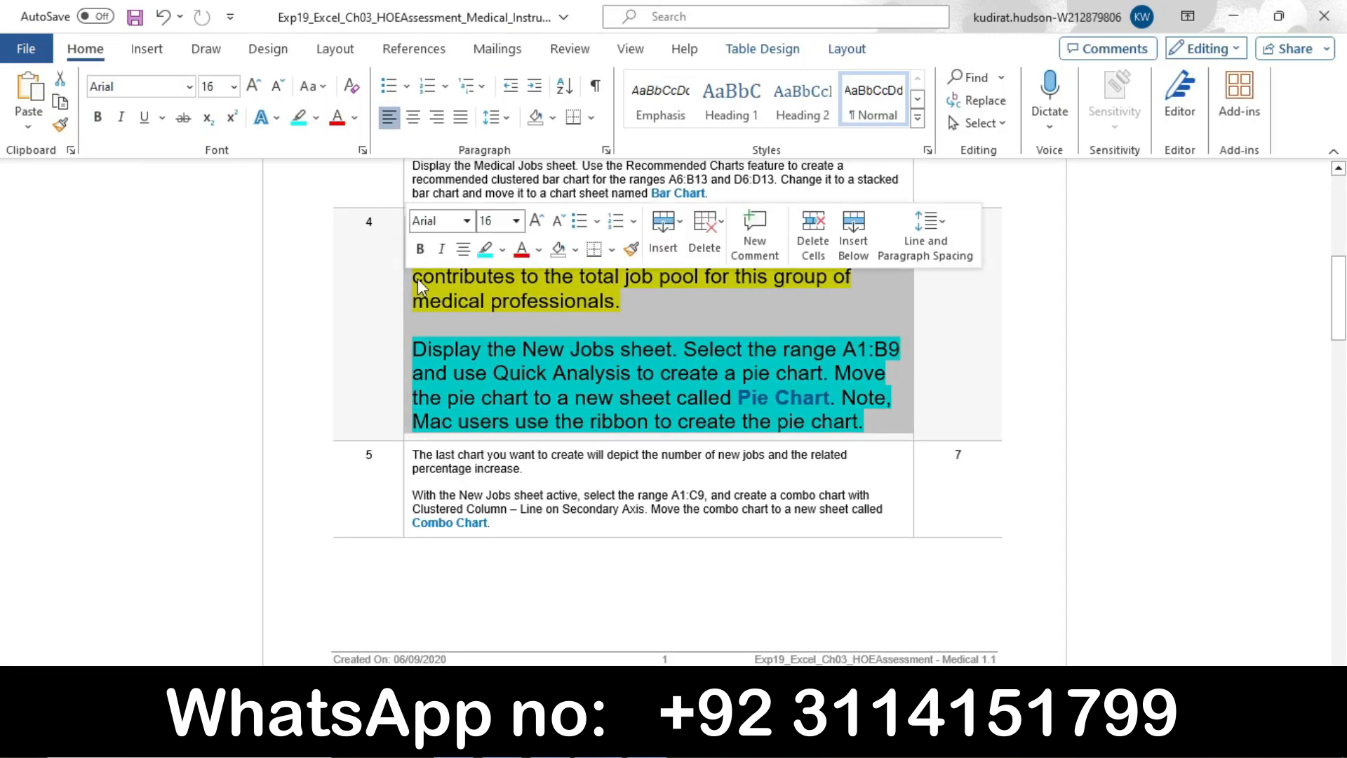
left_click(516, 221)
left_click(504, 257)
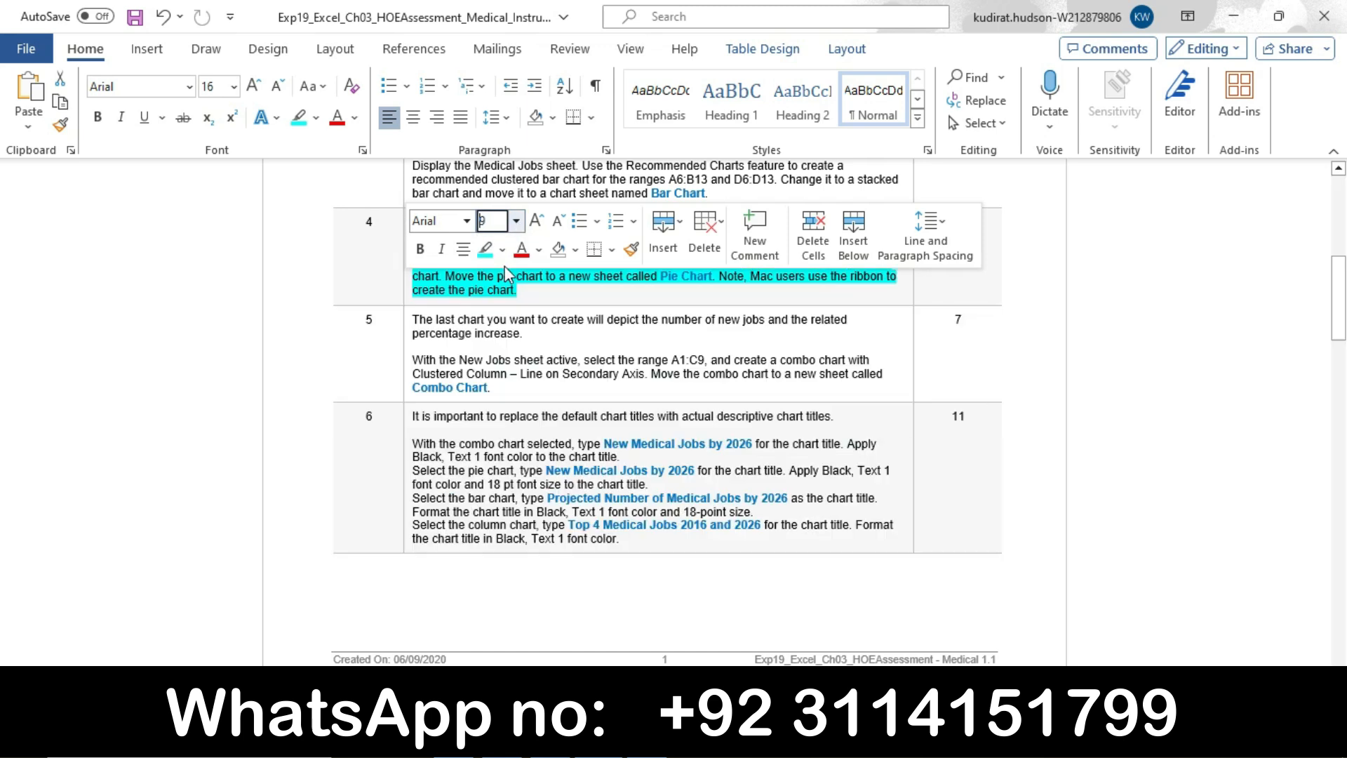
left_click(503, 251)
left_click(544, 413)
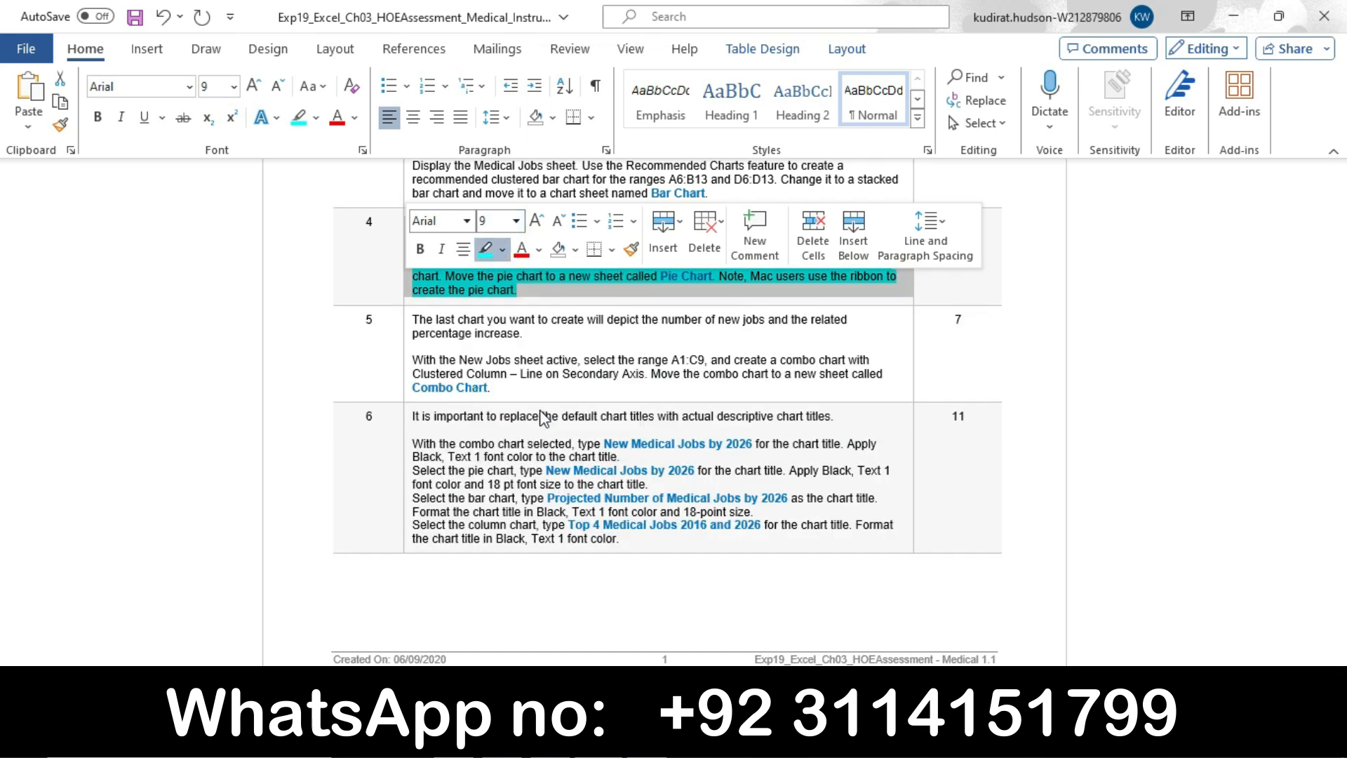
key("Right")
- Enlarge the step 5 instruction text to 16 pt and highlight it in yellow
left_click(402, 334)
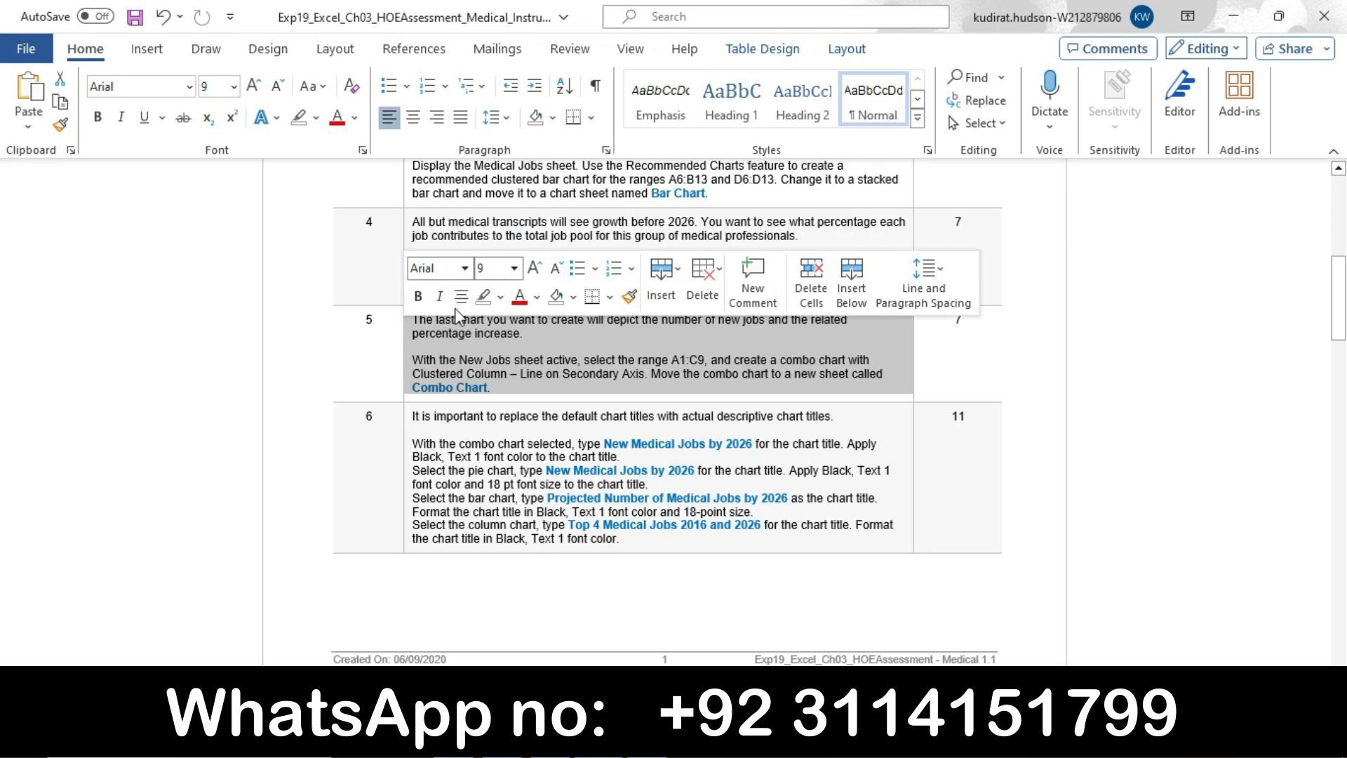
left_click(514, 268)
left_click(493, 430)
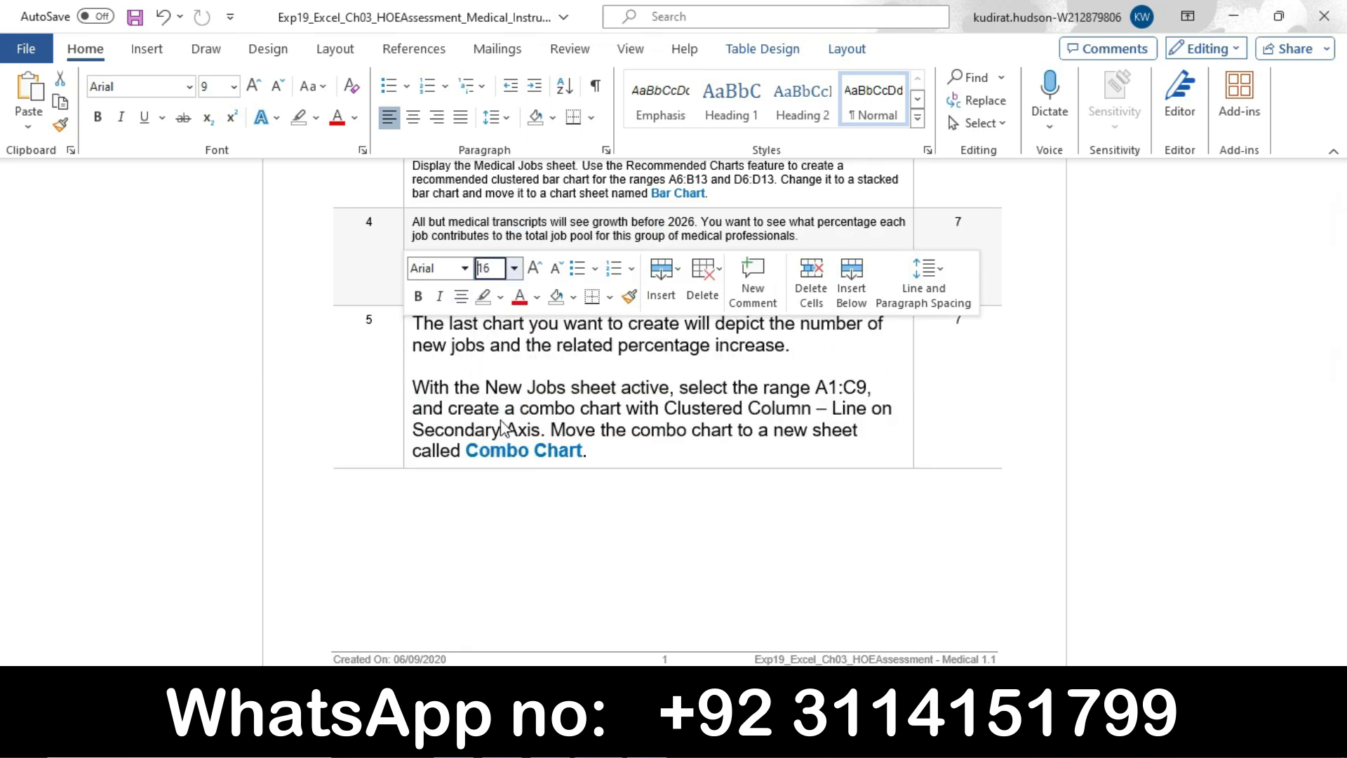
left_click(501, 297)
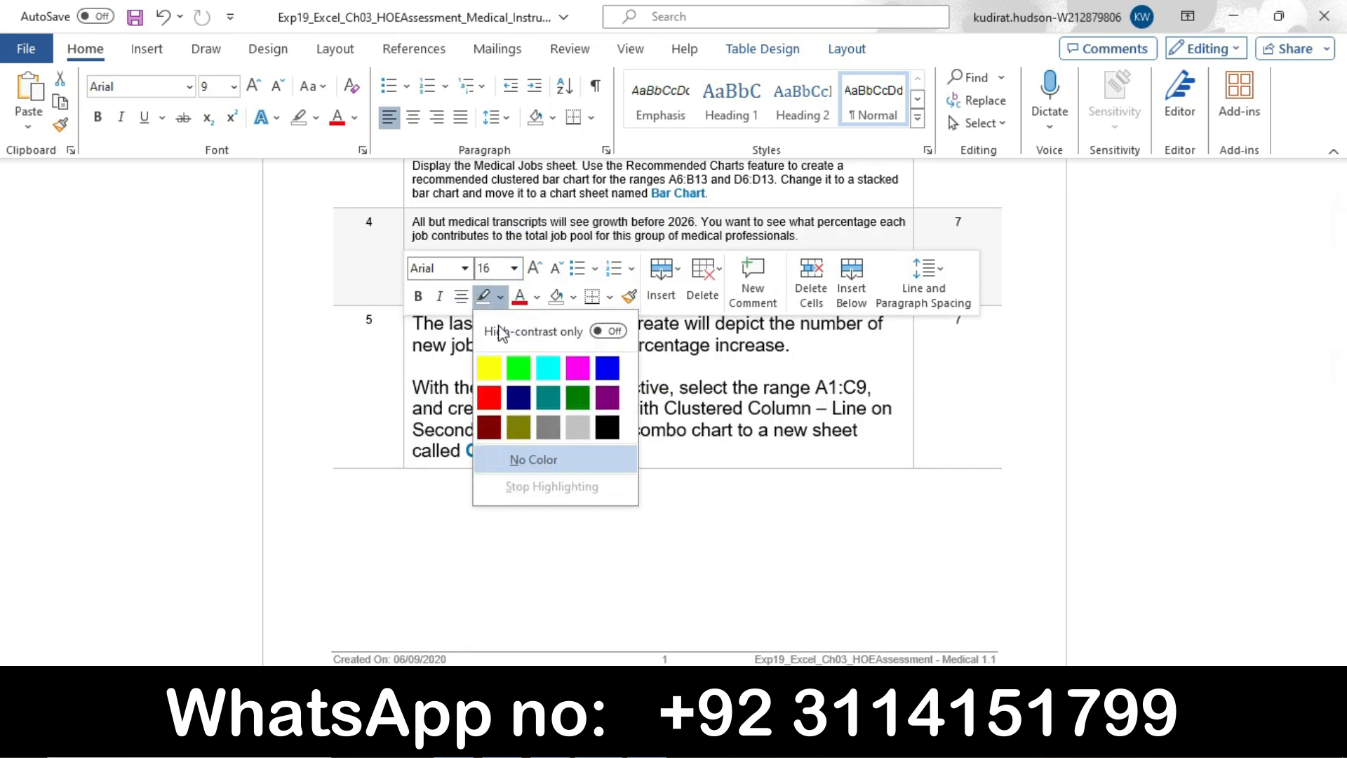
left_click(486, 365)
key("Right")
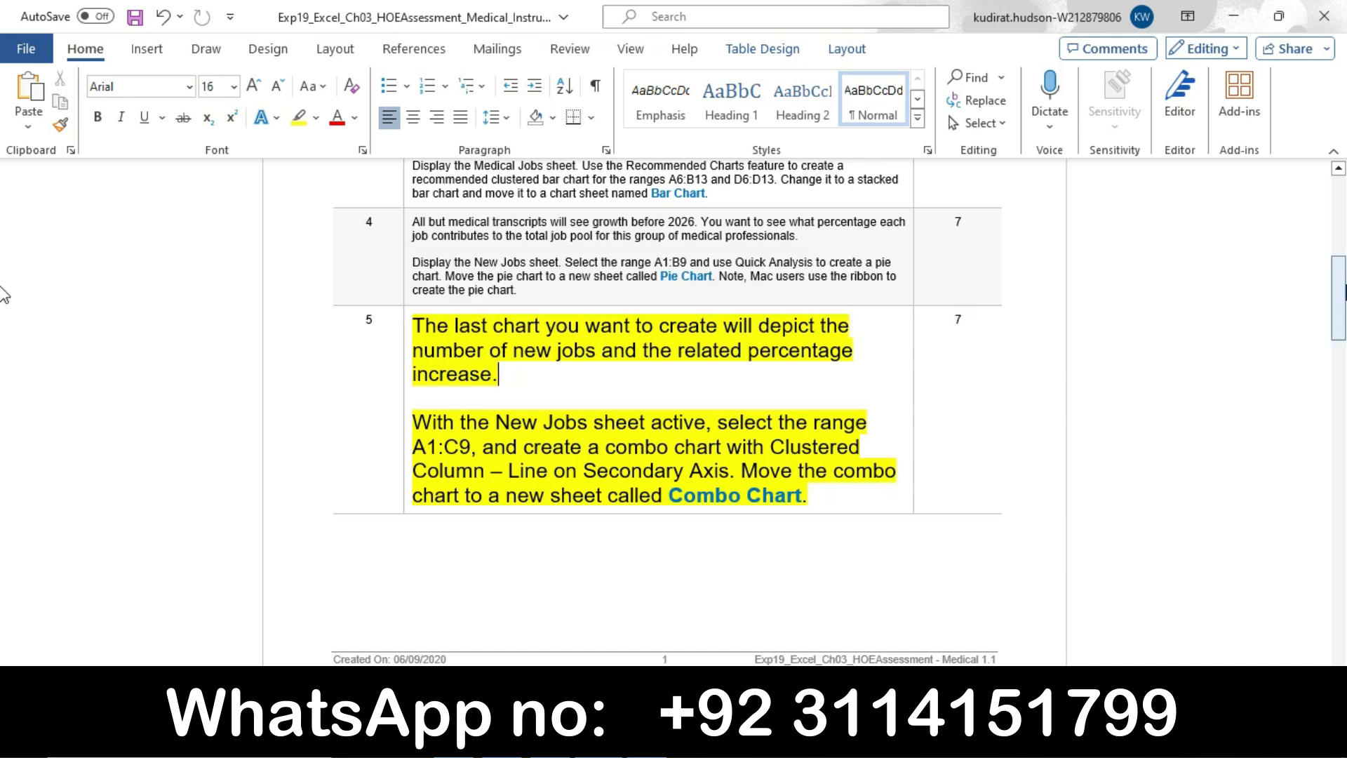
- Highlight the second paragraph of the step 5 instruction, about creating the combo chart, in turquoise
scroll(1271, 292, "down", 2)
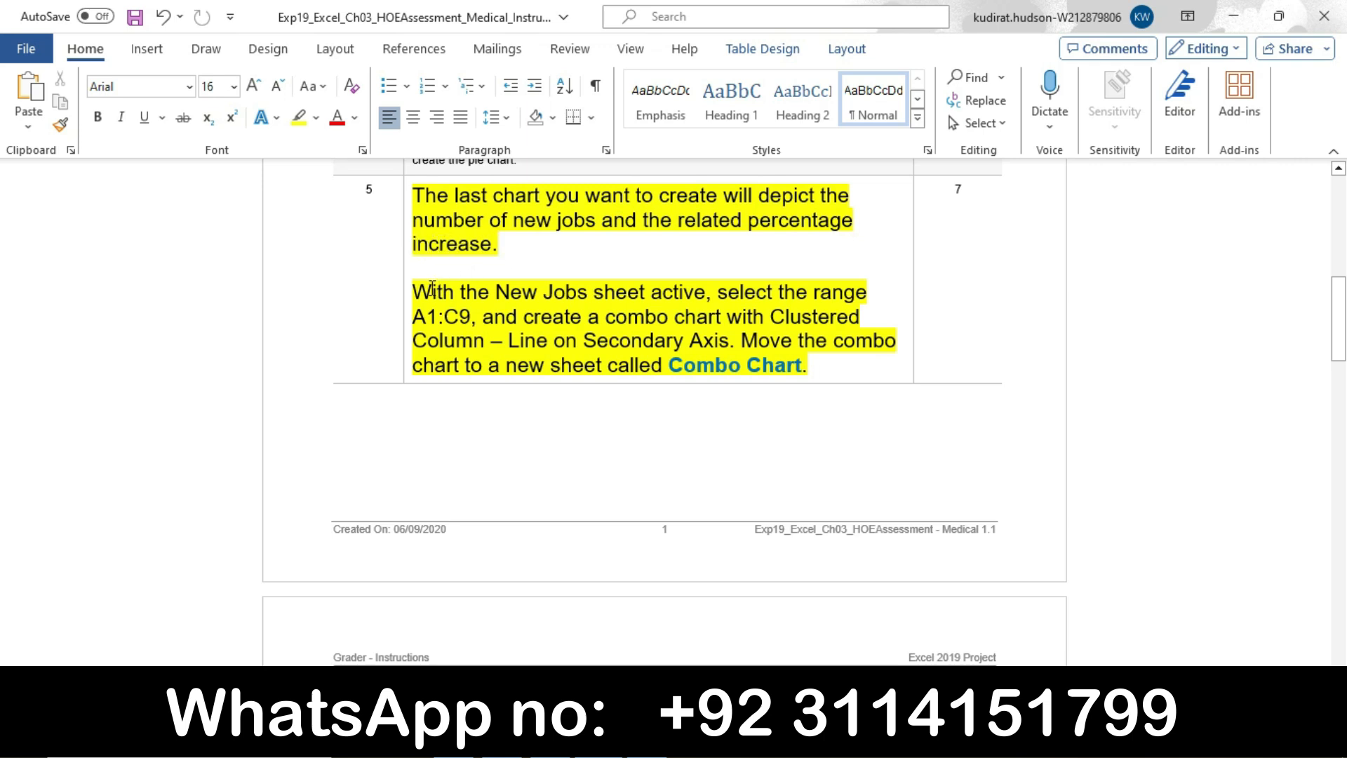
left_click_drag(429, 289, 824, 364)
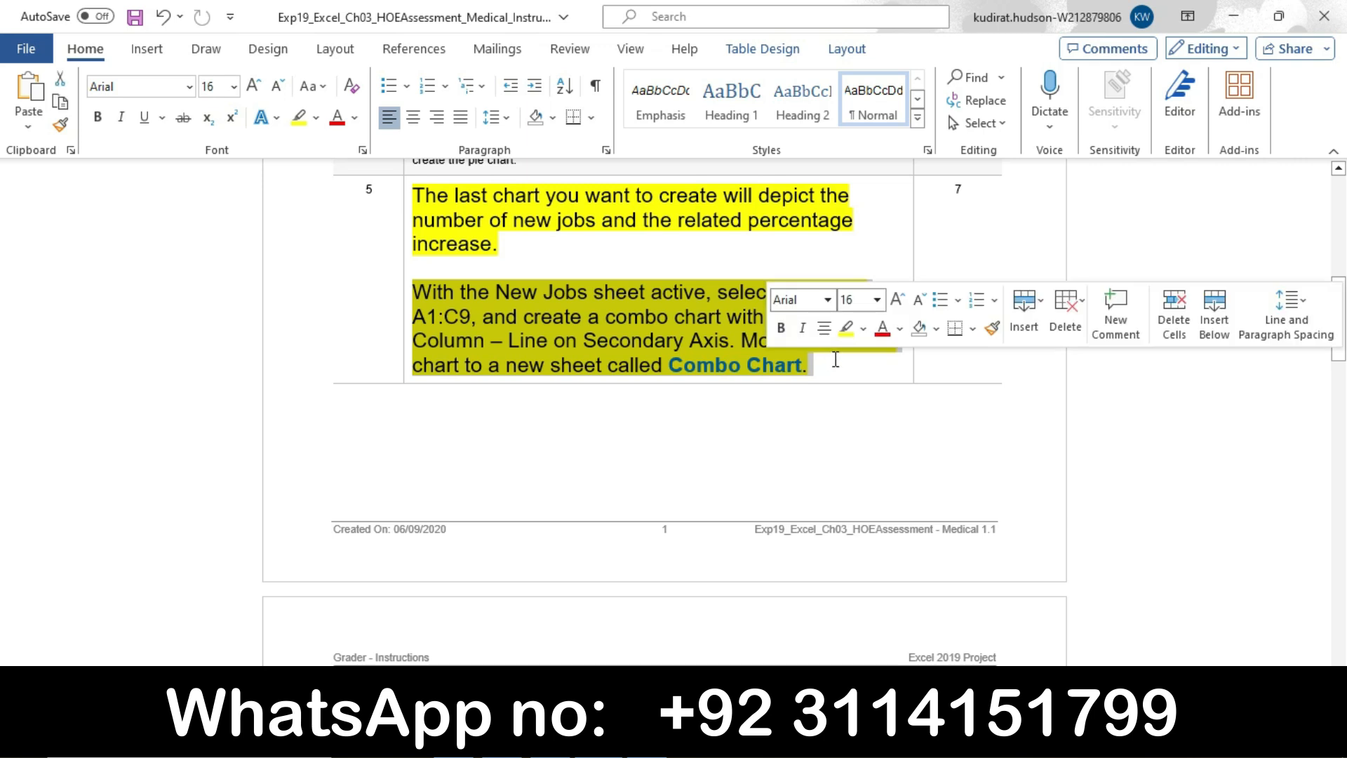
left_click(863, 329)
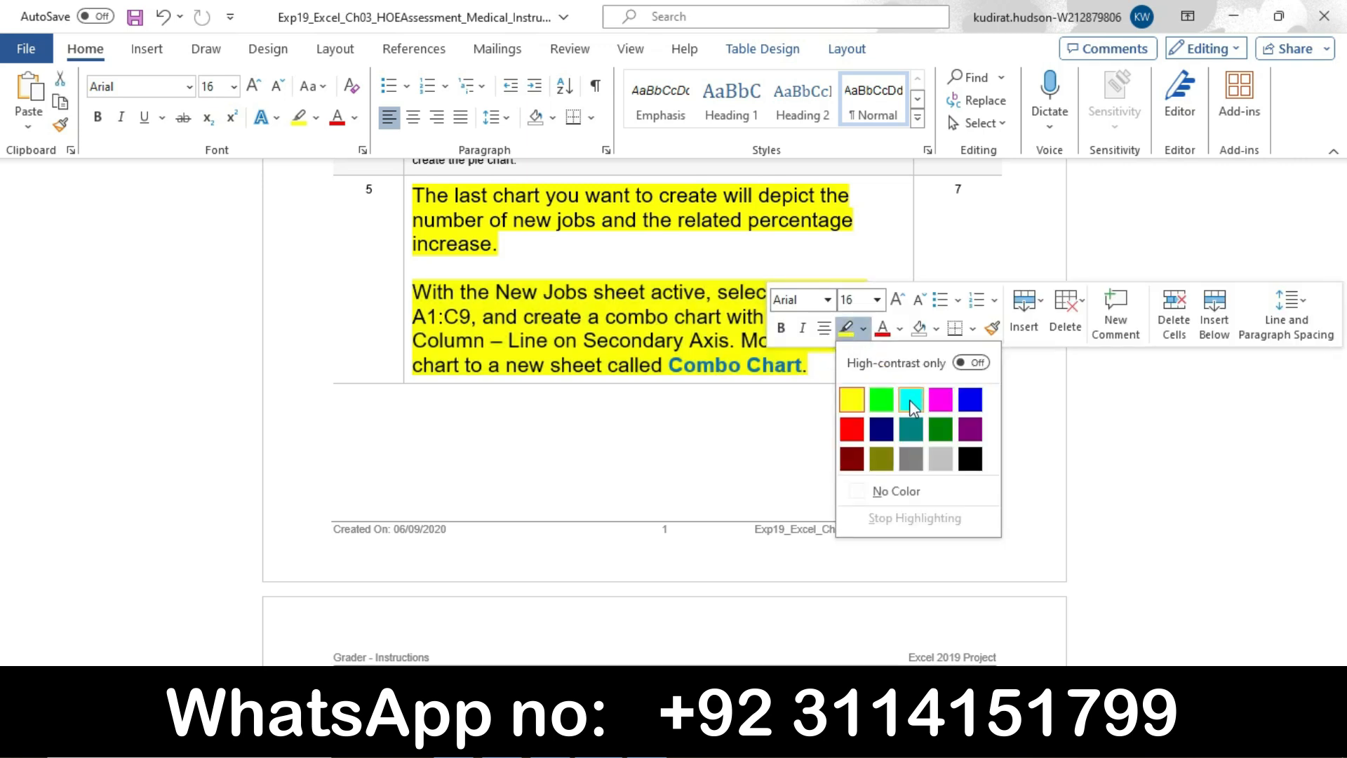
left_click(910, 395)
- Mark "With the New Jobs sheet active" in step 5, switch to Excel, and display the New Jobs sheet
left_click_drag(433, 294, 701, 293)
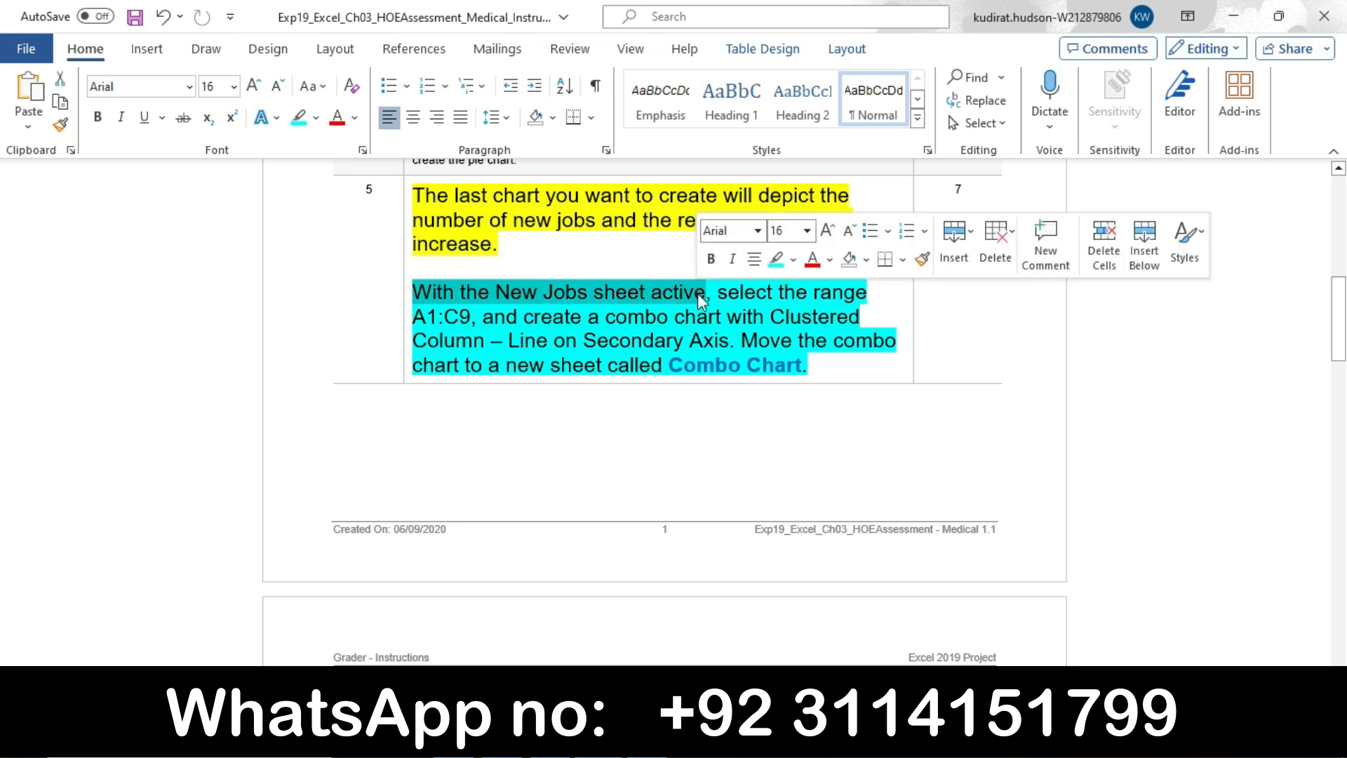
left_click(648, 743)
left_click(295, 679)
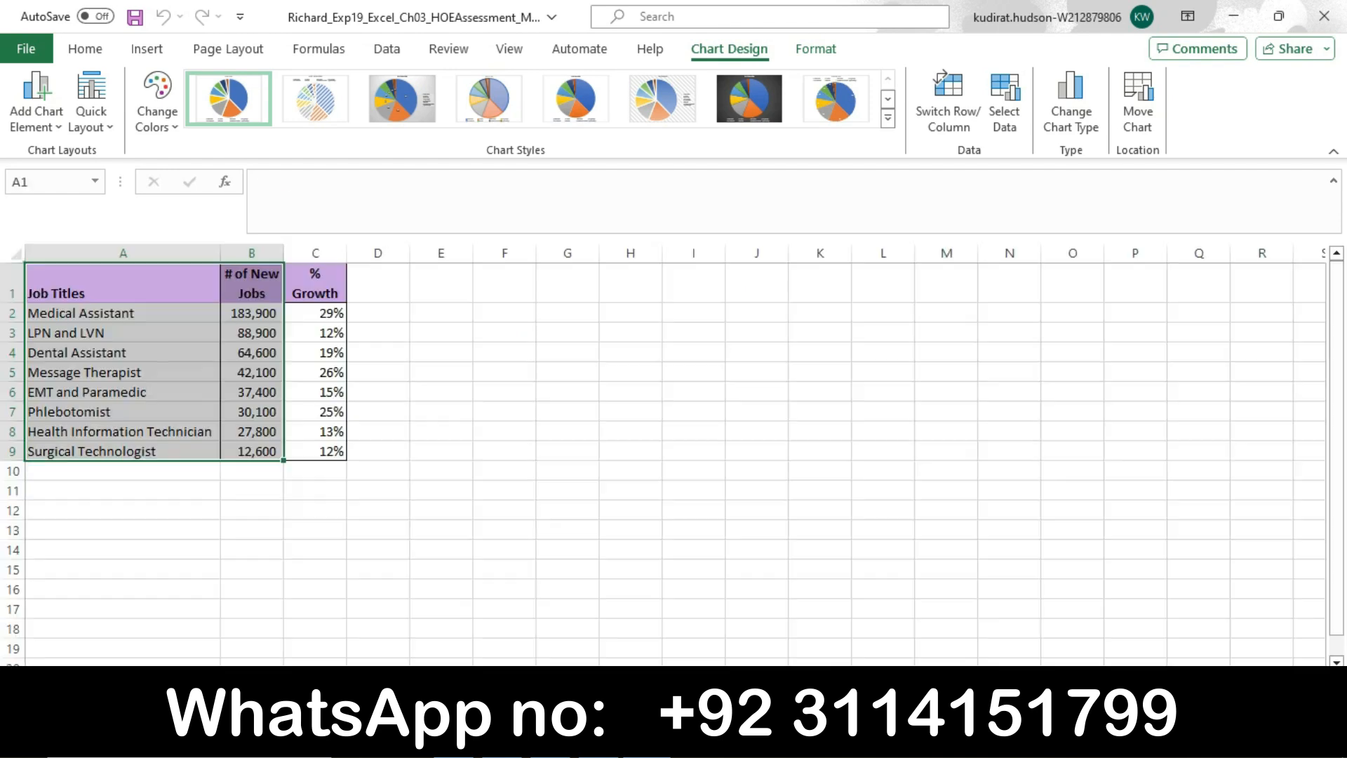
- Switch to Word, mark the range reference A1:C9 in step 5, and return to the Excel workbook
left_click(599, 743)
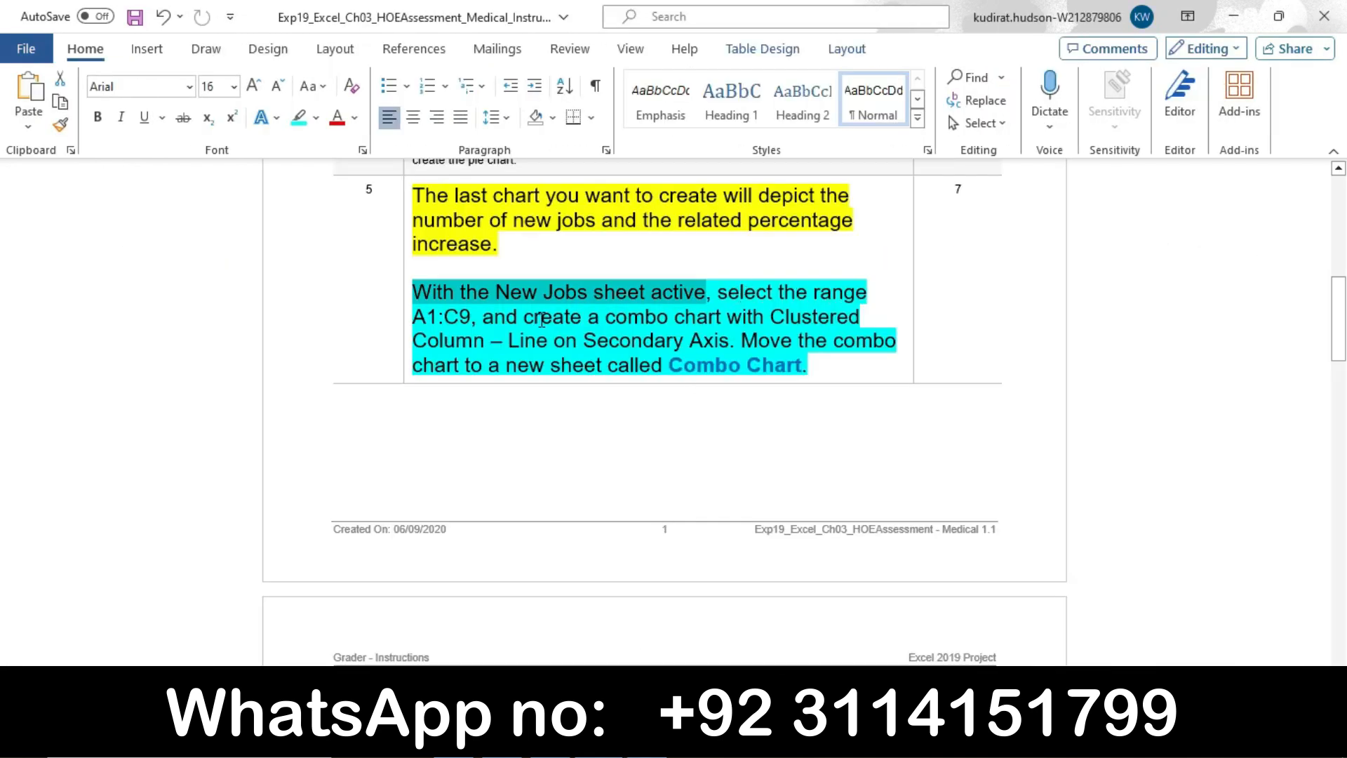
left_click_drag(413, 317, 465, 322)
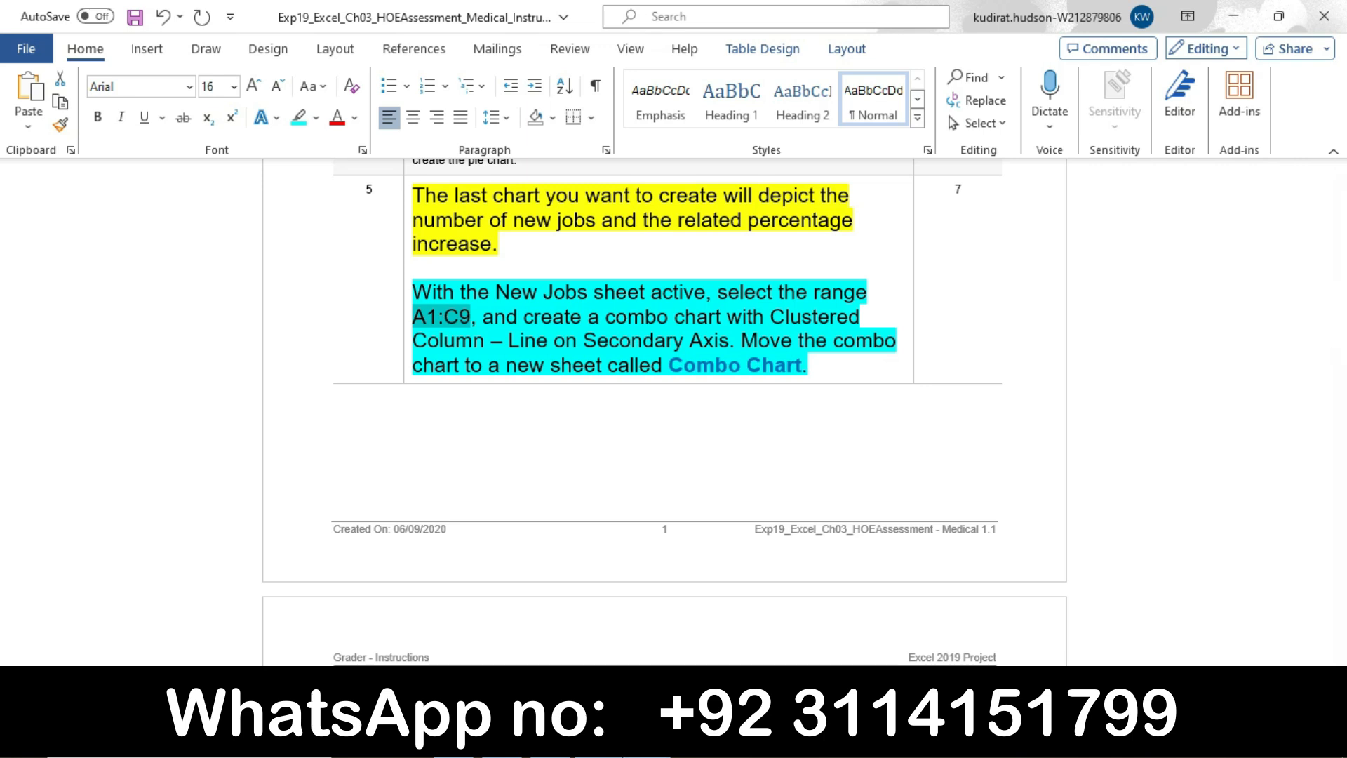
left_click(645, 742)
- Select the range A1:C9 on the New Jobs sheet
left_click(60, 183)
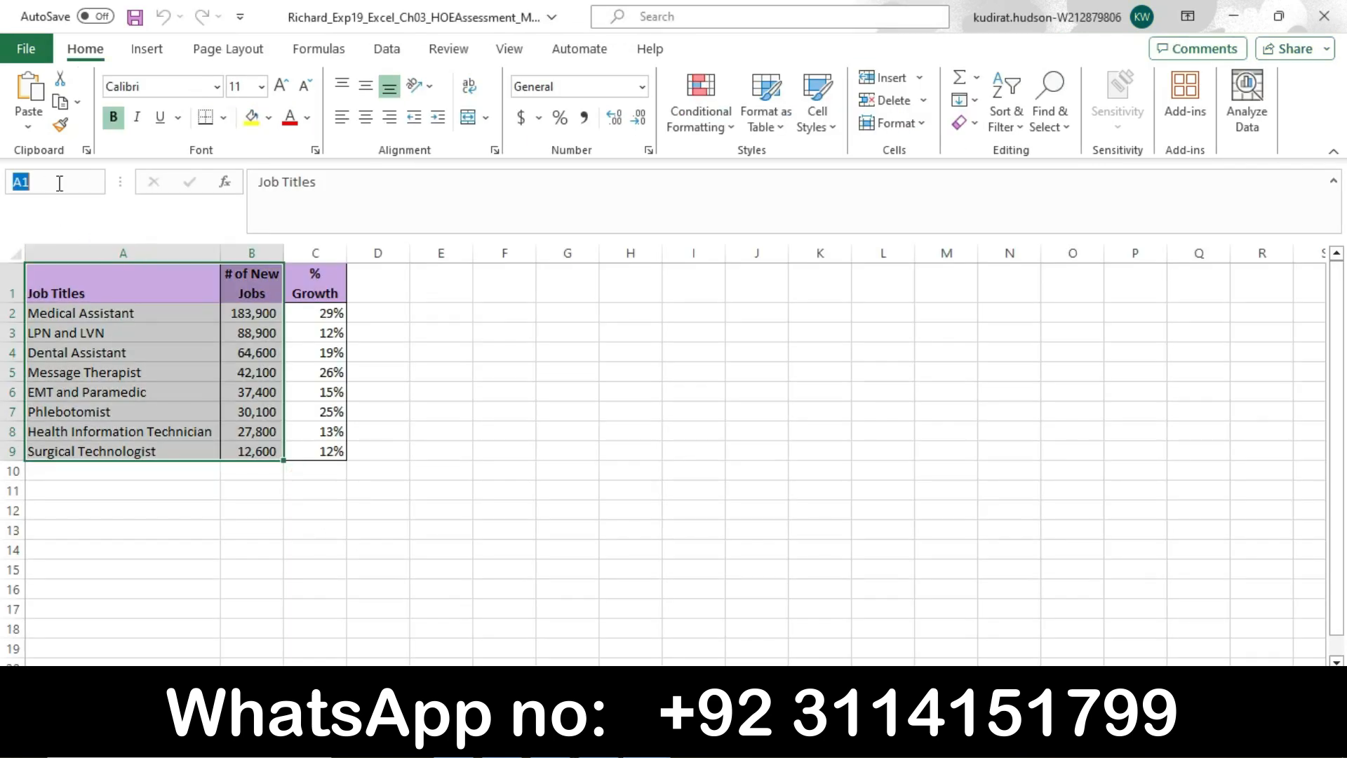
type("A1:C9")
key("Return")
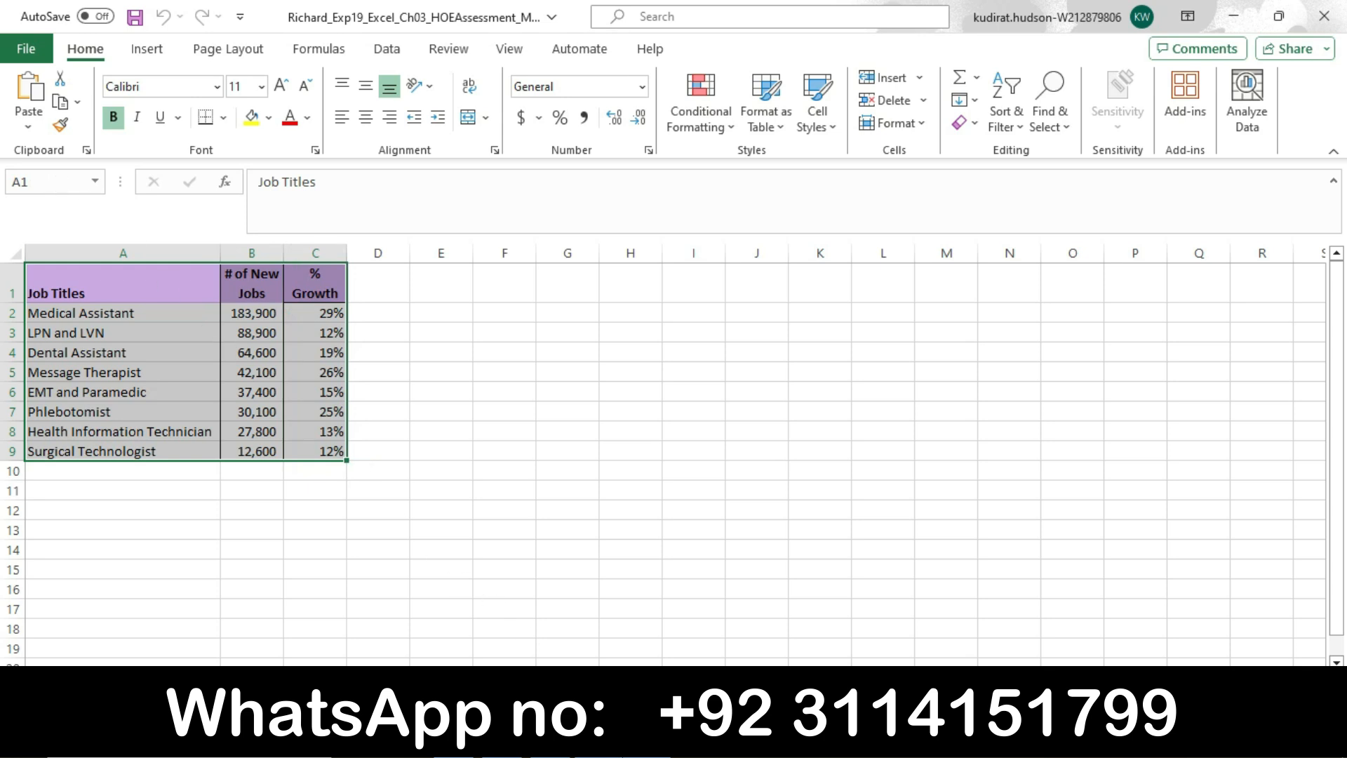
- Switch to Word, mark the step 5 instruction to create the Clustered Column – Line on Secondary Axis combo chart, and return to Excel
key("alt+Tab")
left_click_drag(546, 323, 706, 348)
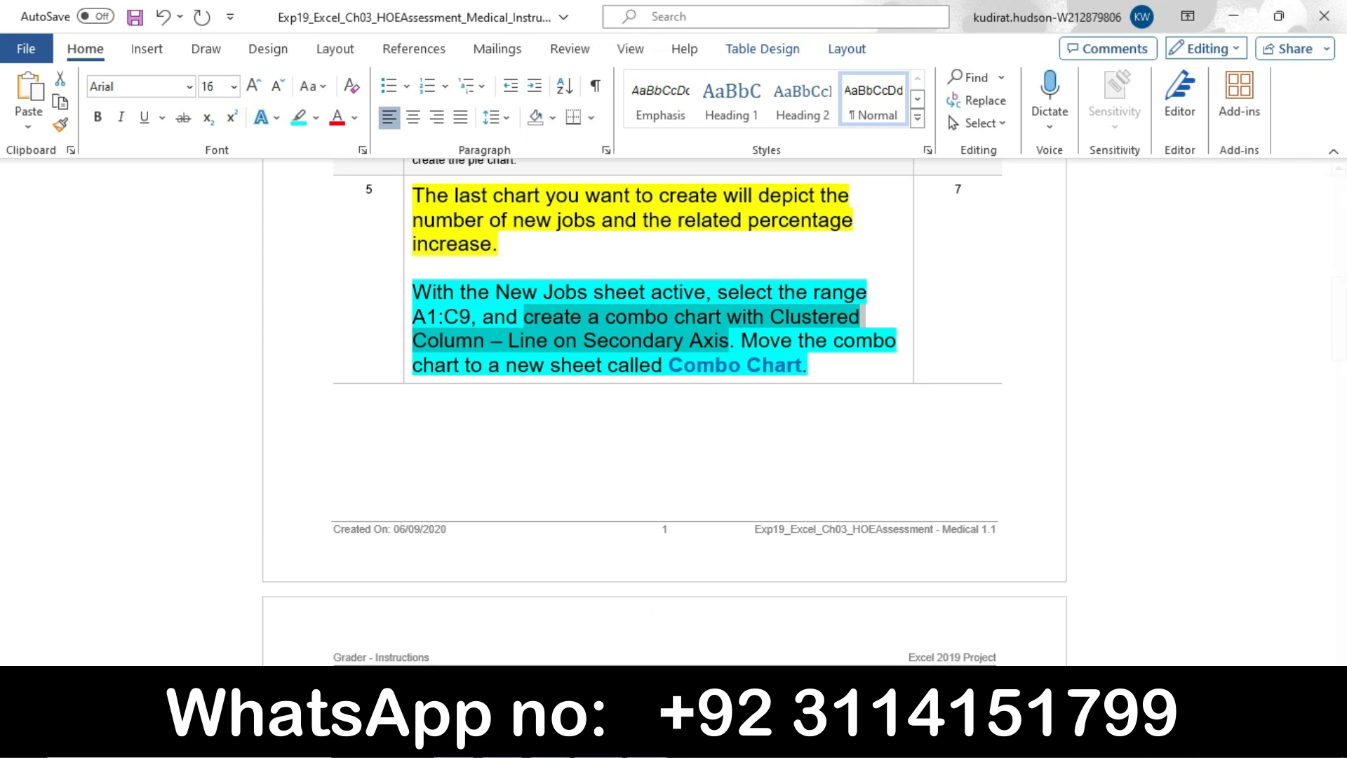
mouse_move(648, 741)
left_click(649, 677)
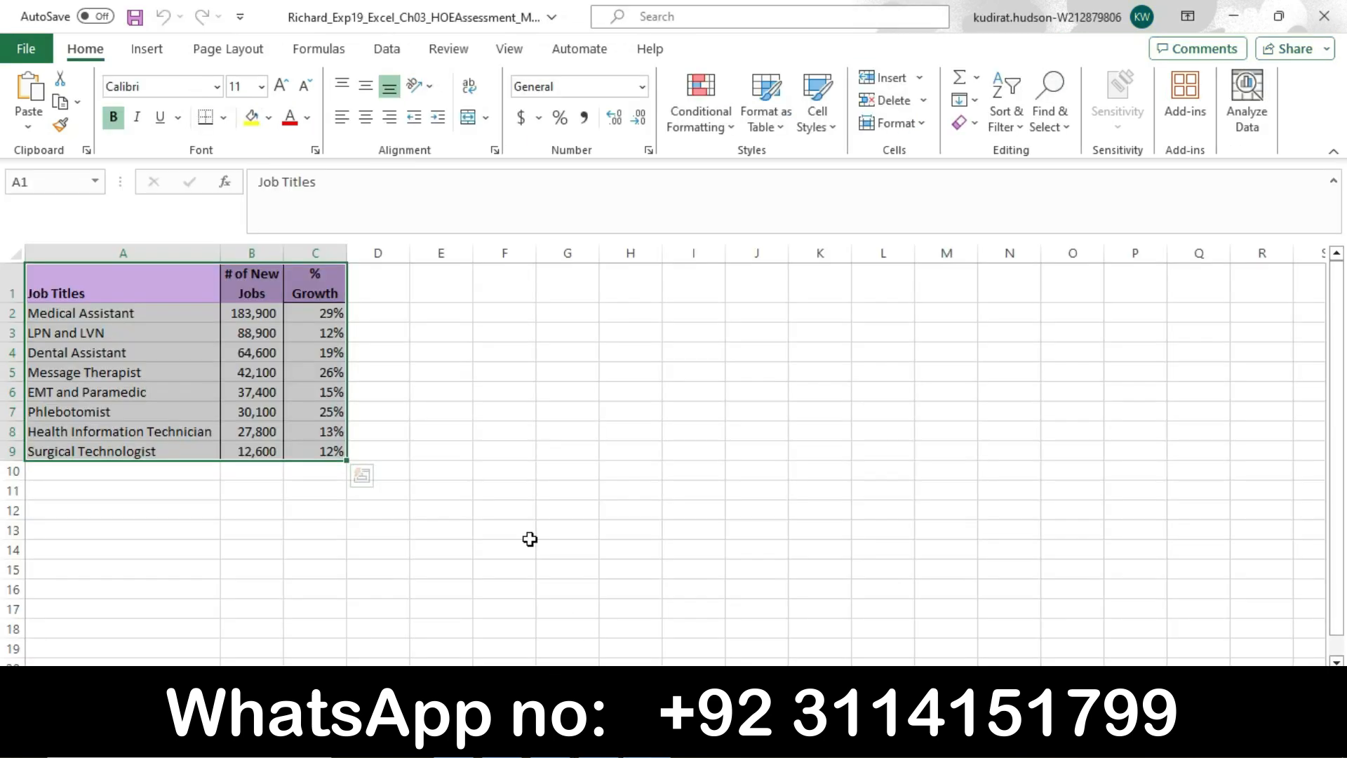
- Insert a Clustered Column – Line on Secondary Axis combo chart from the selected New Jobs data
left_click(147, 49)
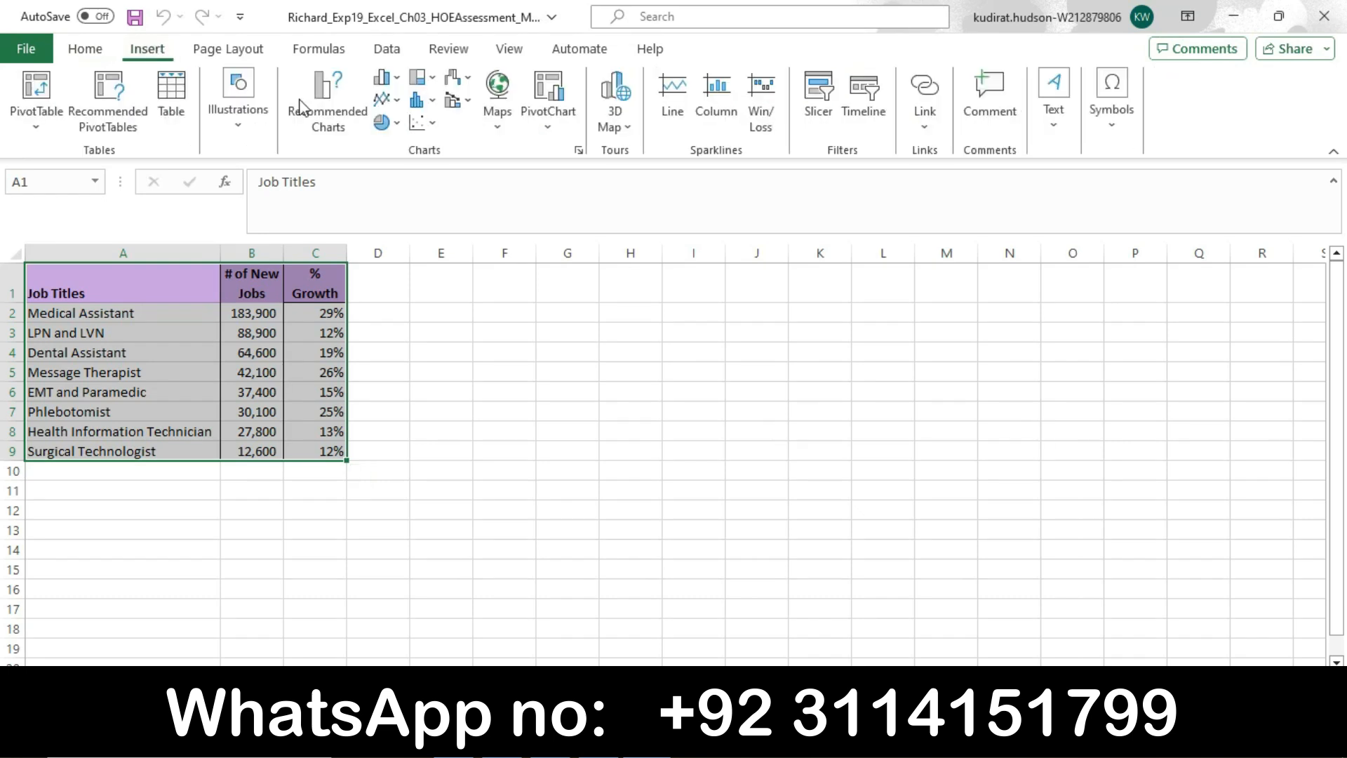
left_click(456, 102)
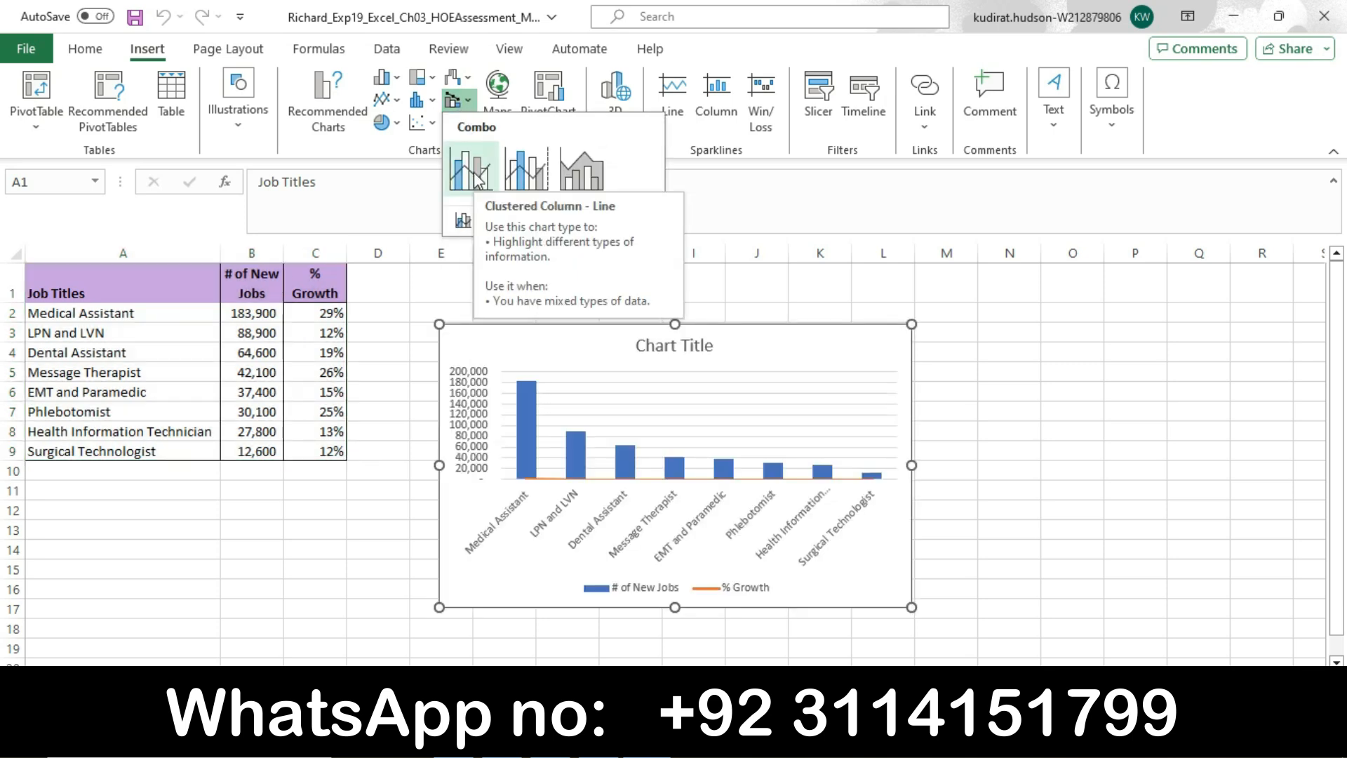
left_click(525, 168)
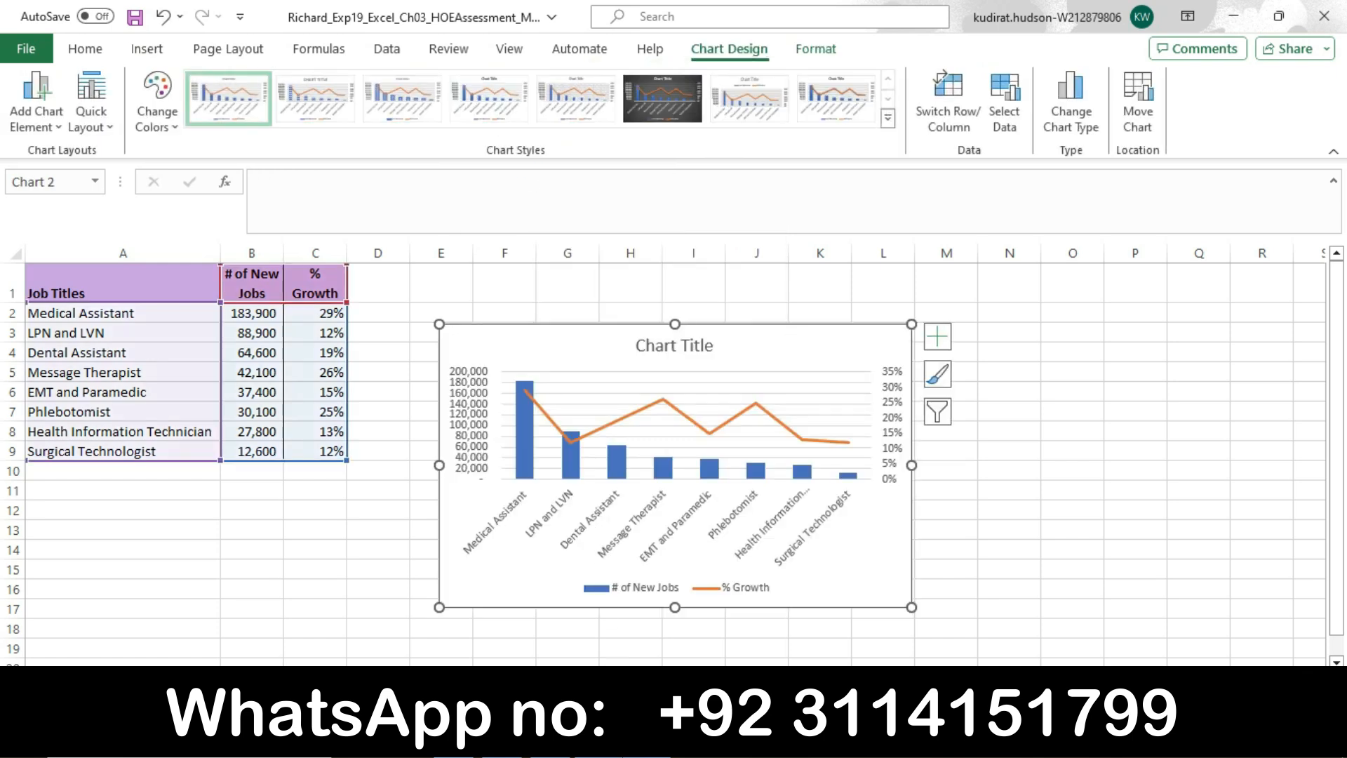
- Switch to Word, mark the new sheet name Combo Chart in the step 5 move instruction, and return to Excel
key("alt+Tab")
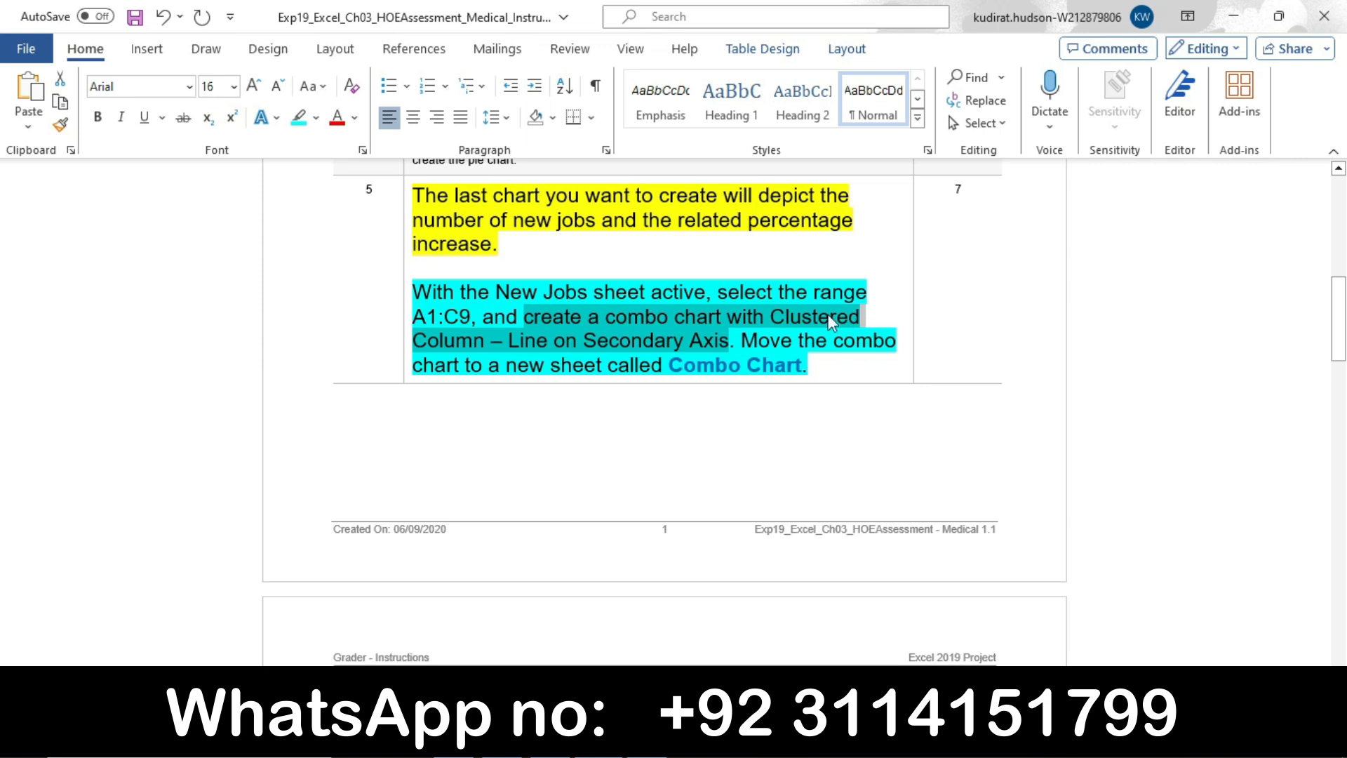
left_click_drag(741, 341, 780, 362)
key("ctrl+b")
left_click(642, 741)
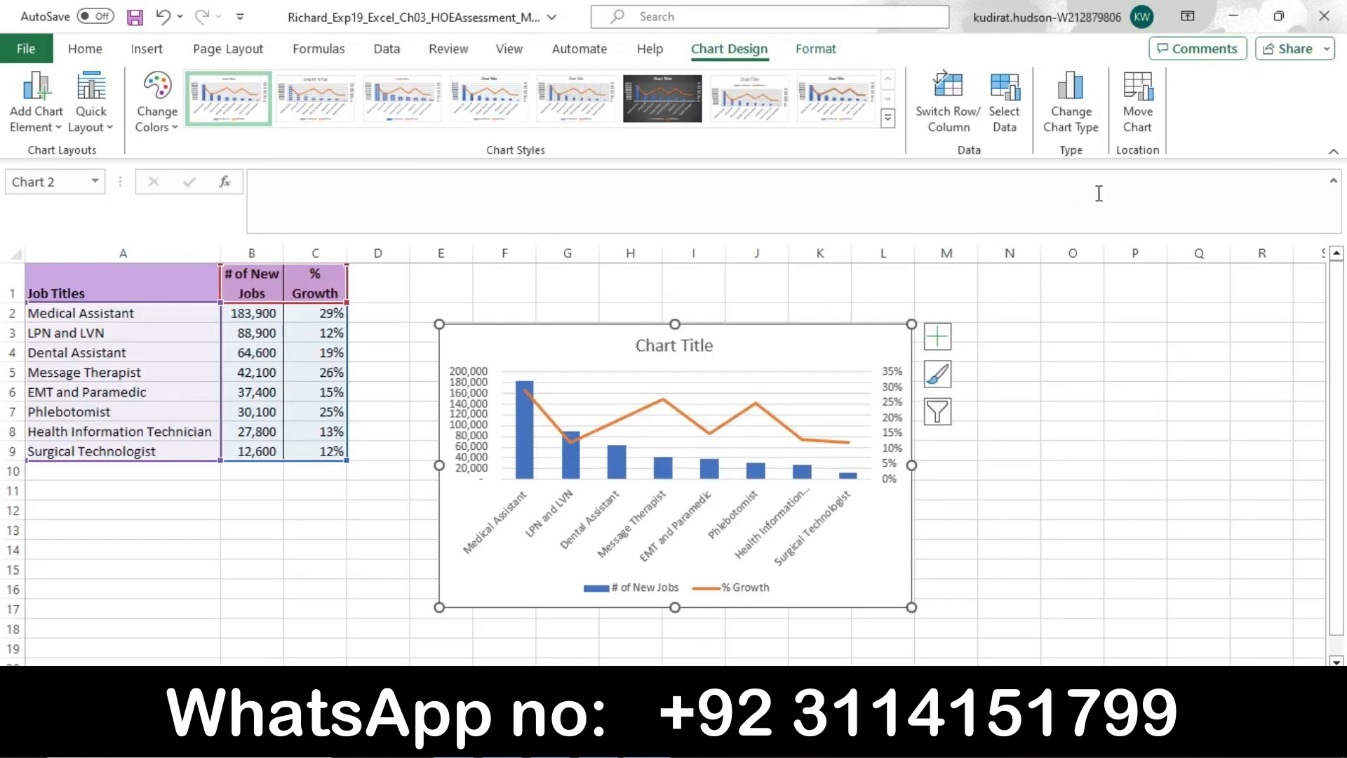
- Move the combo chart to a new sheet named Combo Chart
left_click(1138, 119)
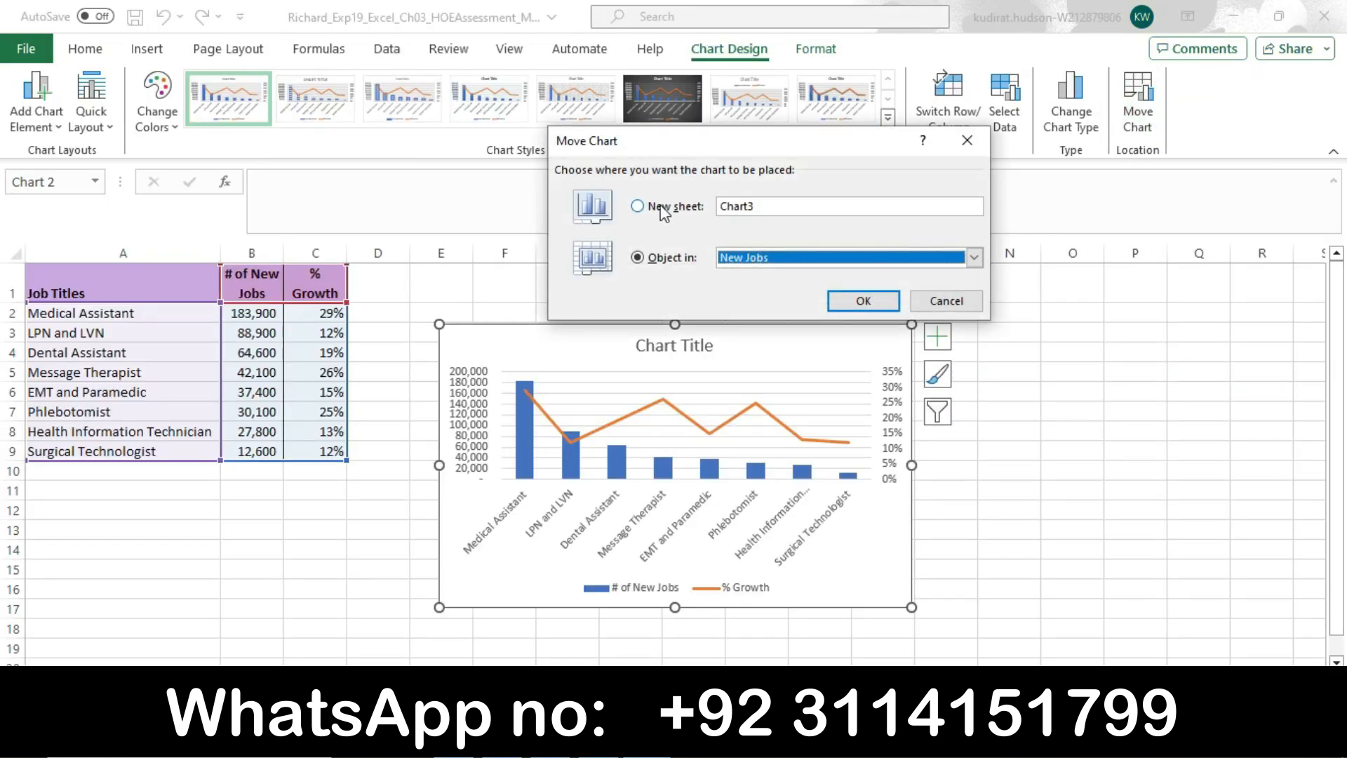
left_click(639, 207)
type("Combo Chart")
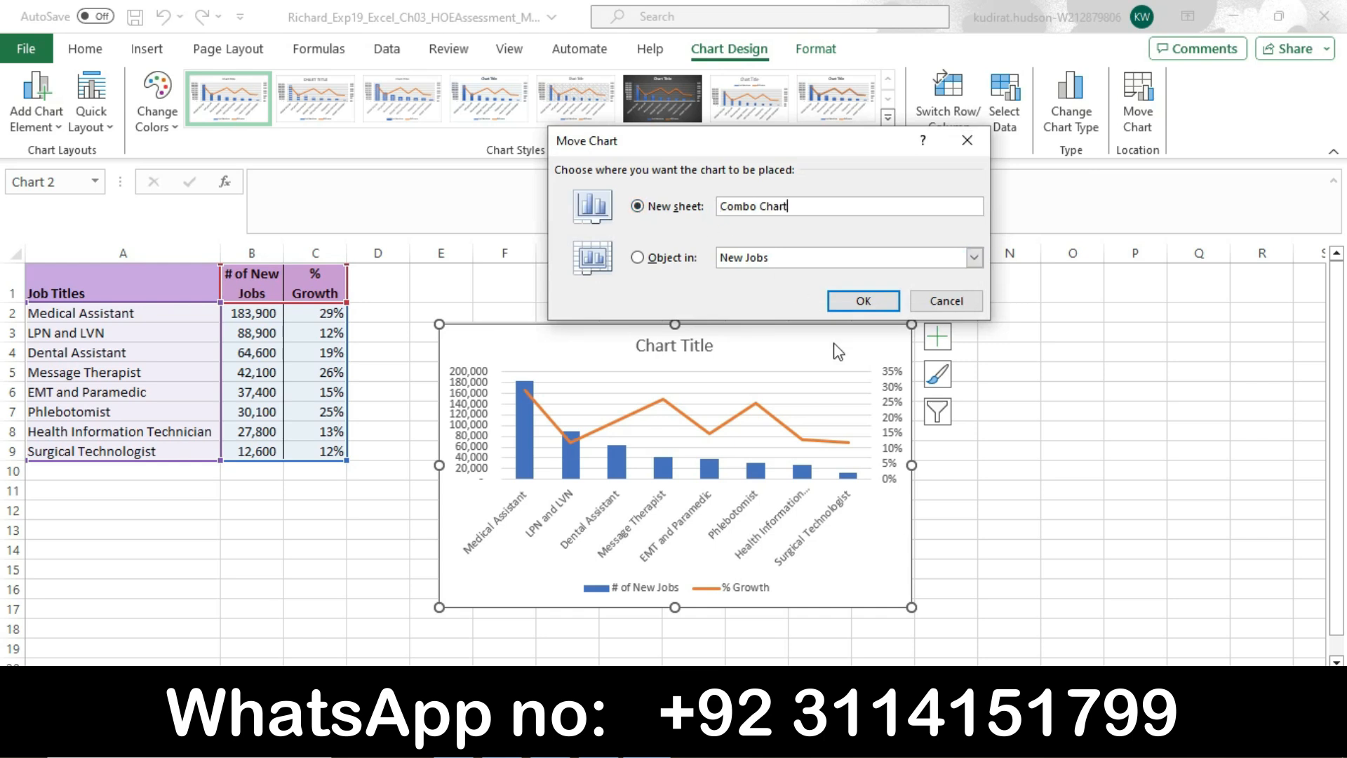
left_click(863, 302)
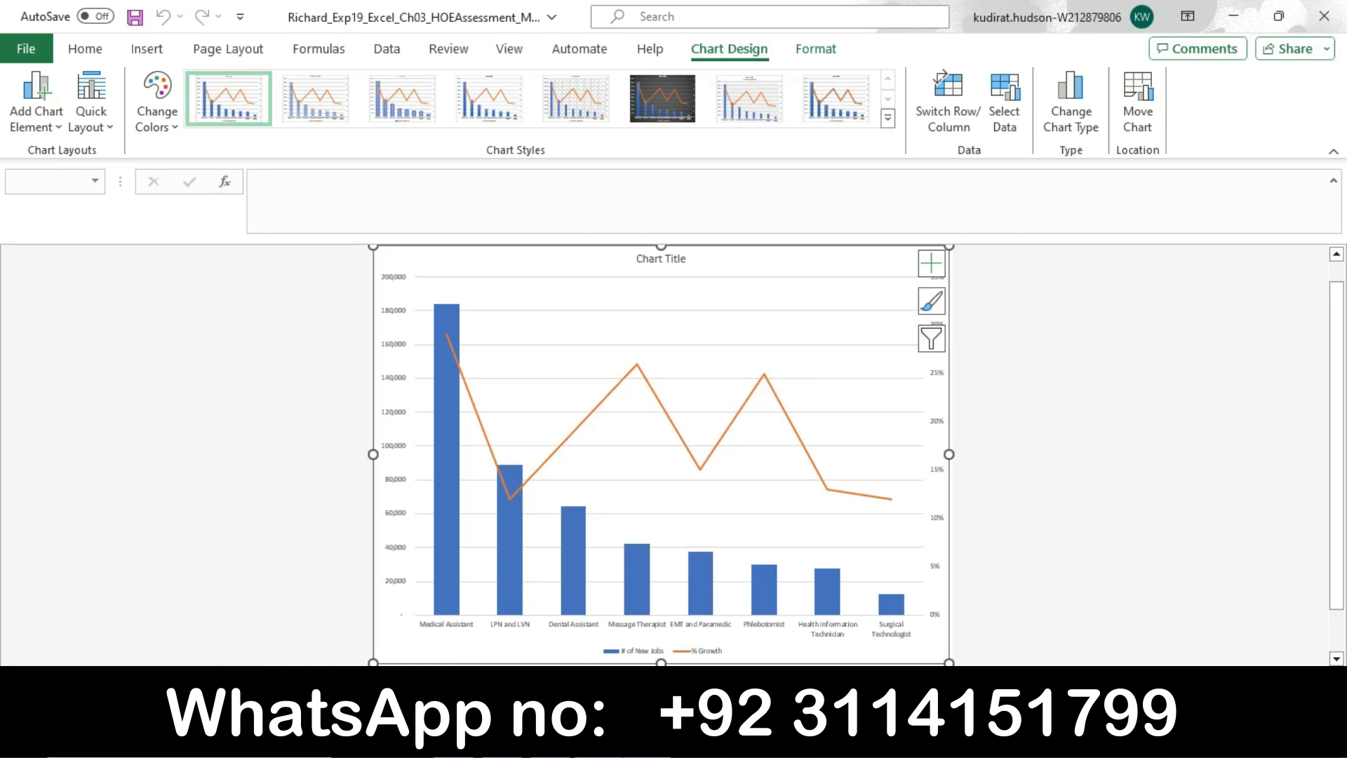
- Switch to Word, set the step 5 instruction text to 9 pt, and remove its highlighting
left_click(598, 740)
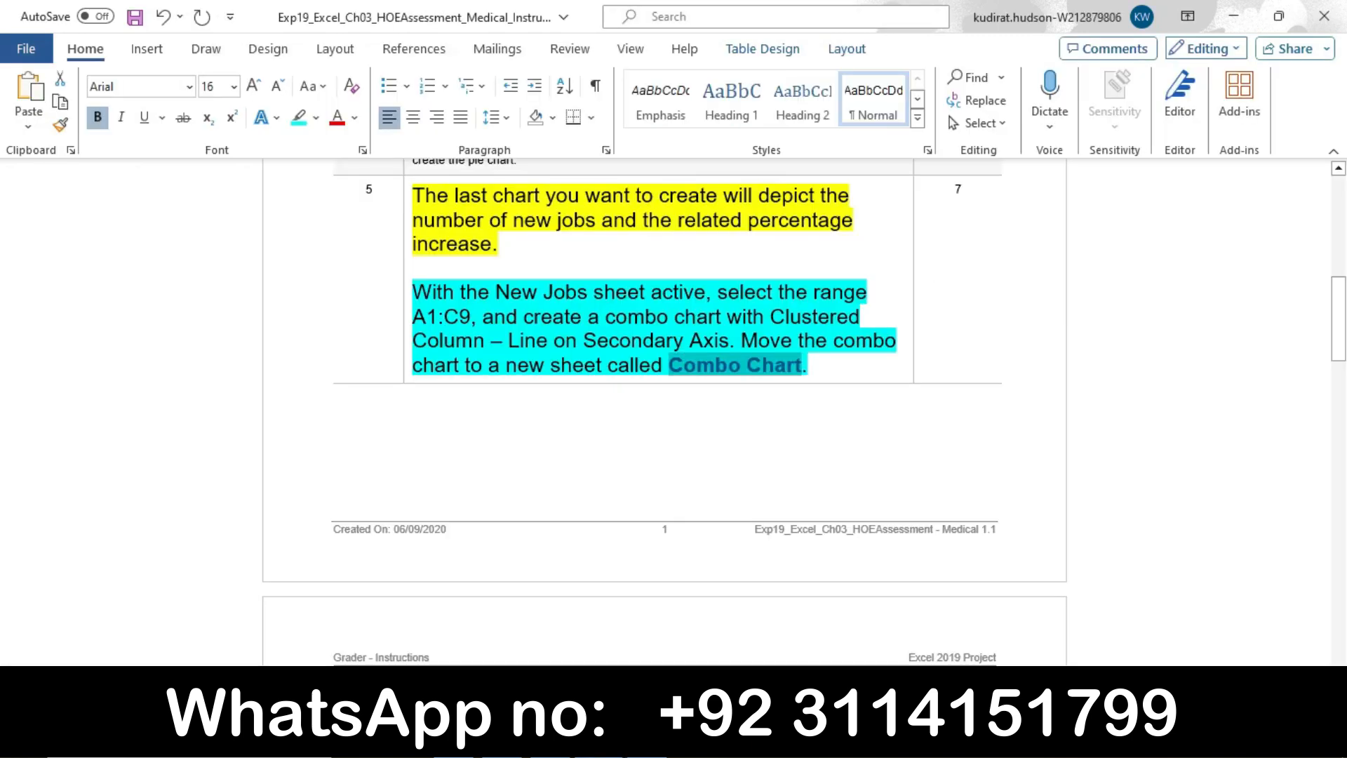
left_click(404, 225)
left_click(516, 160)
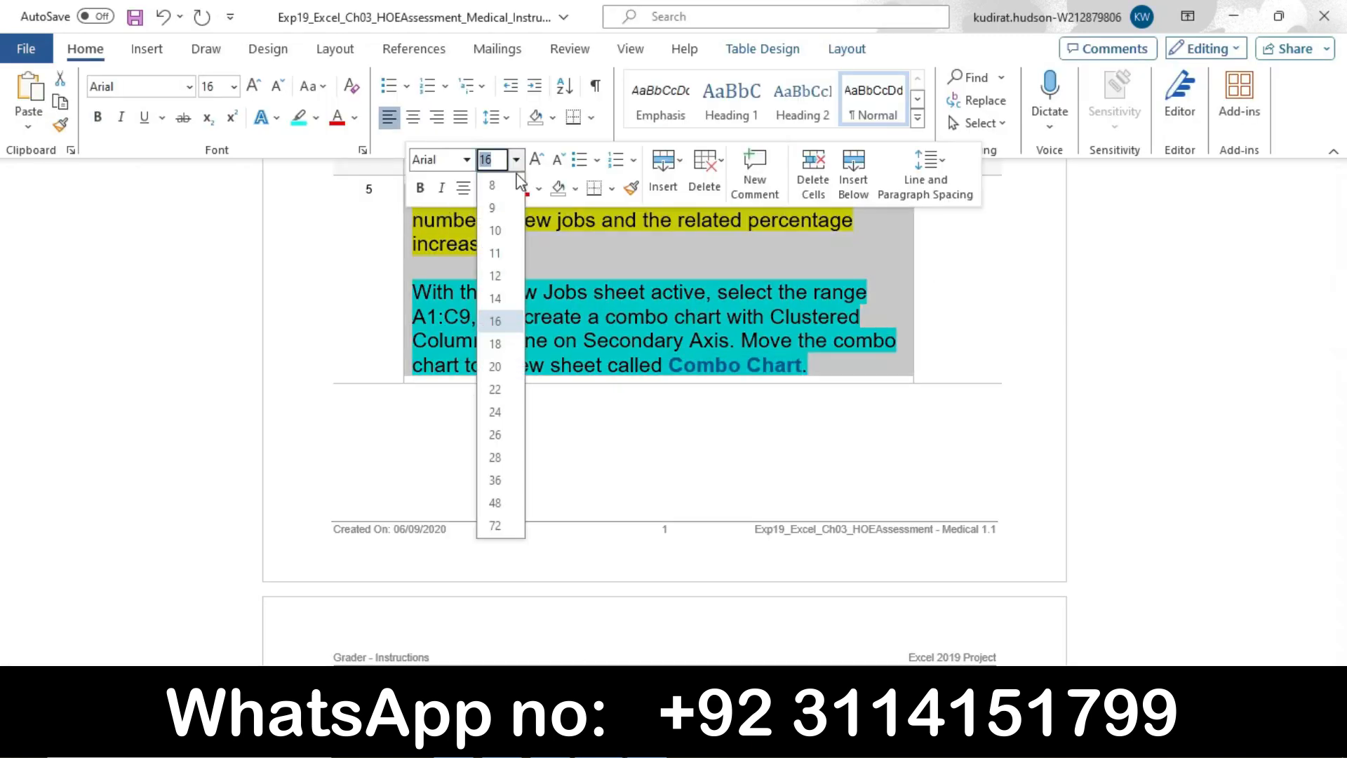
left_click(502, 209)
left_click(502, 188)
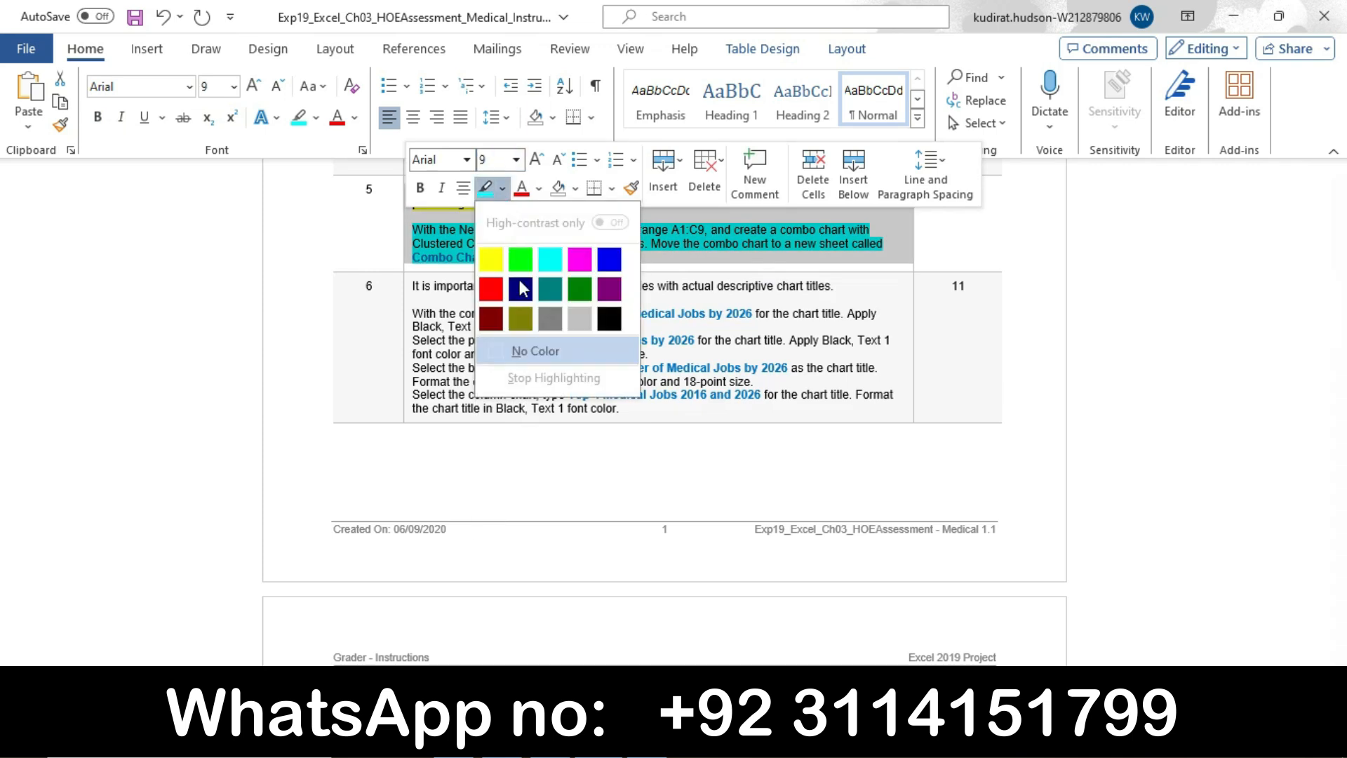
left_click(534, 351)
left_click(531, 344)
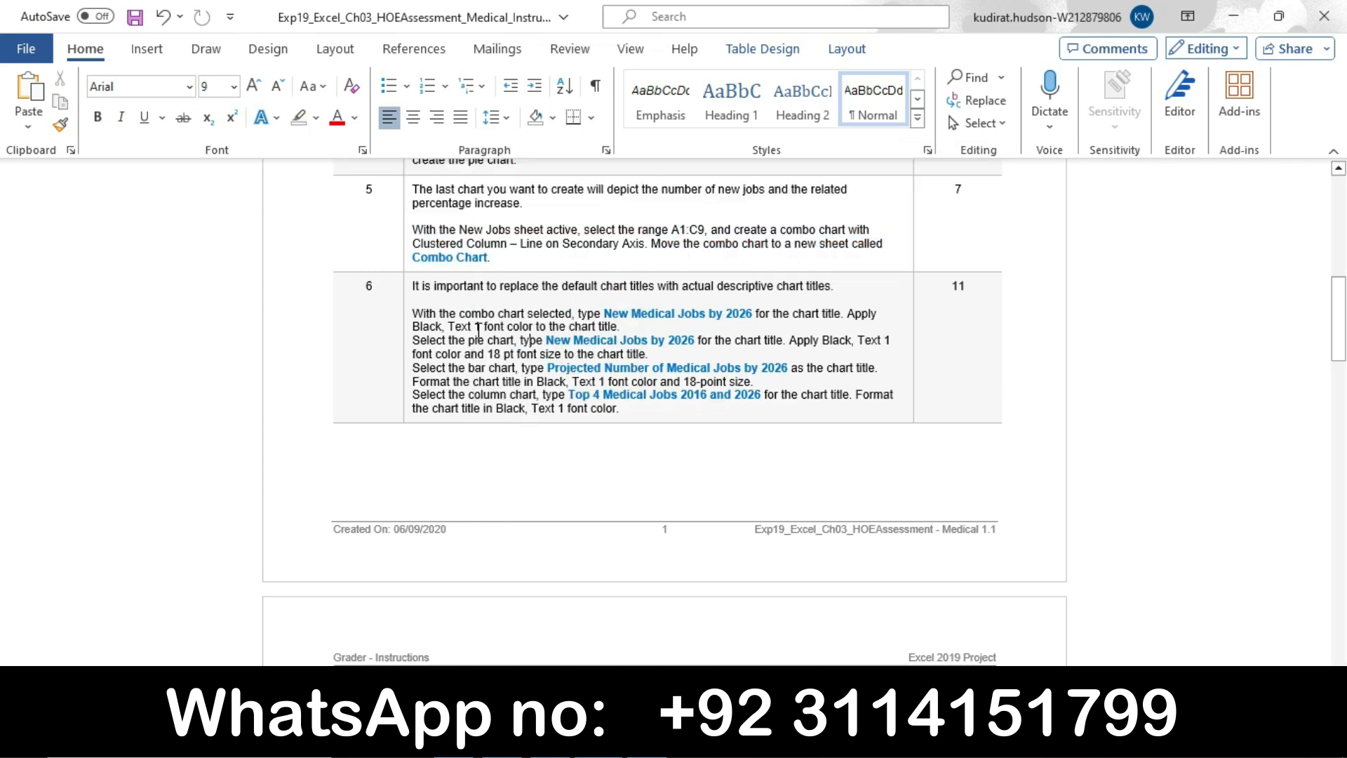
- Set the step 6 instruction text to 16 pt and highlight it in yellow
left_click(402, 314)
left_click(515, 247)
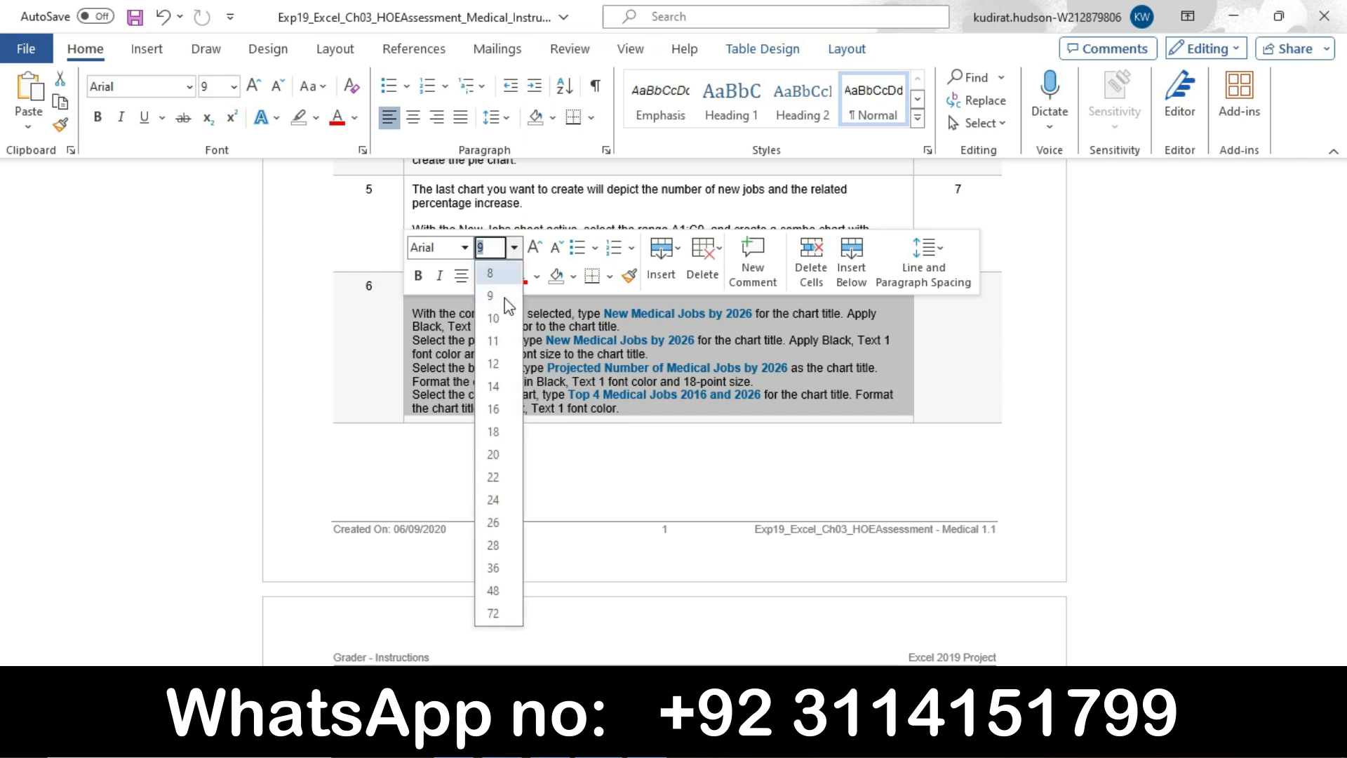
left_click(499, 409)
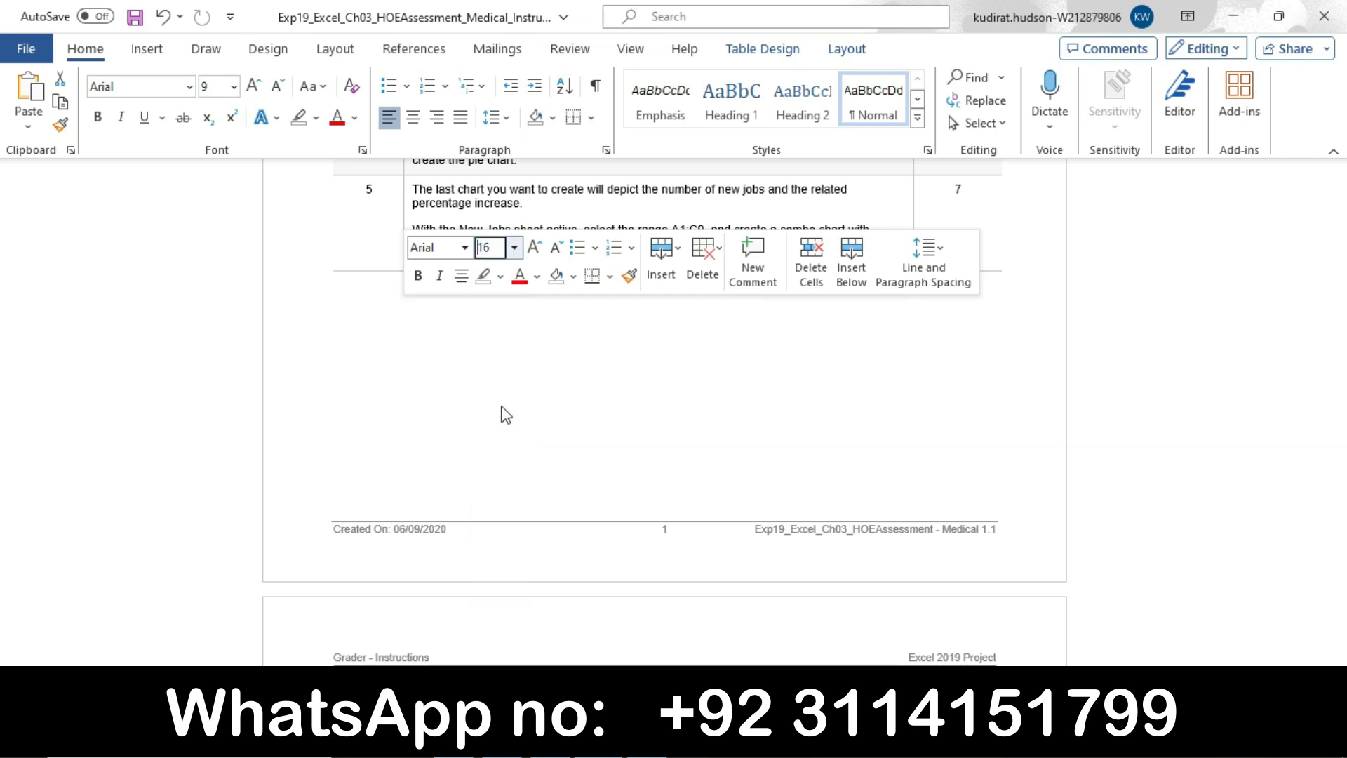
left_click(500, 276)
left_click(491, 344)
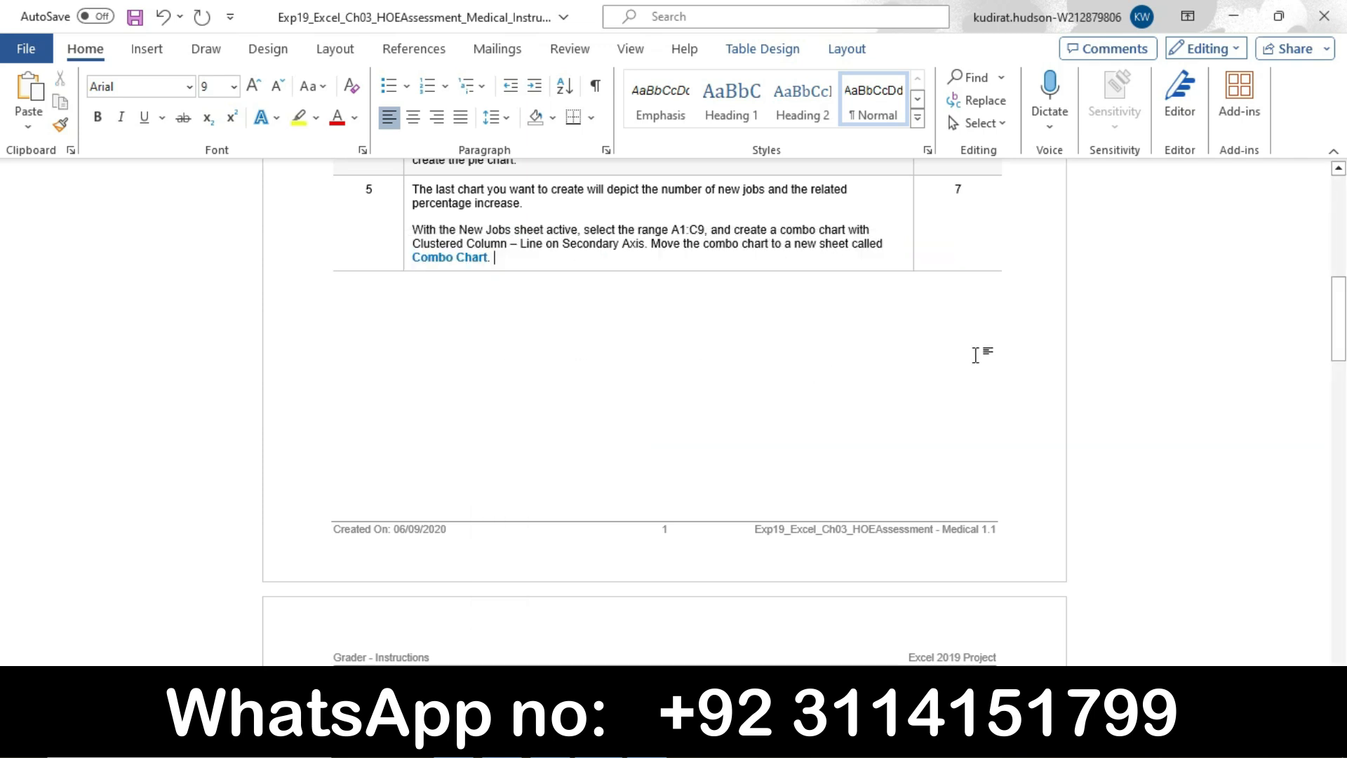
left_click_drag(1344, 319, 1345, 401)
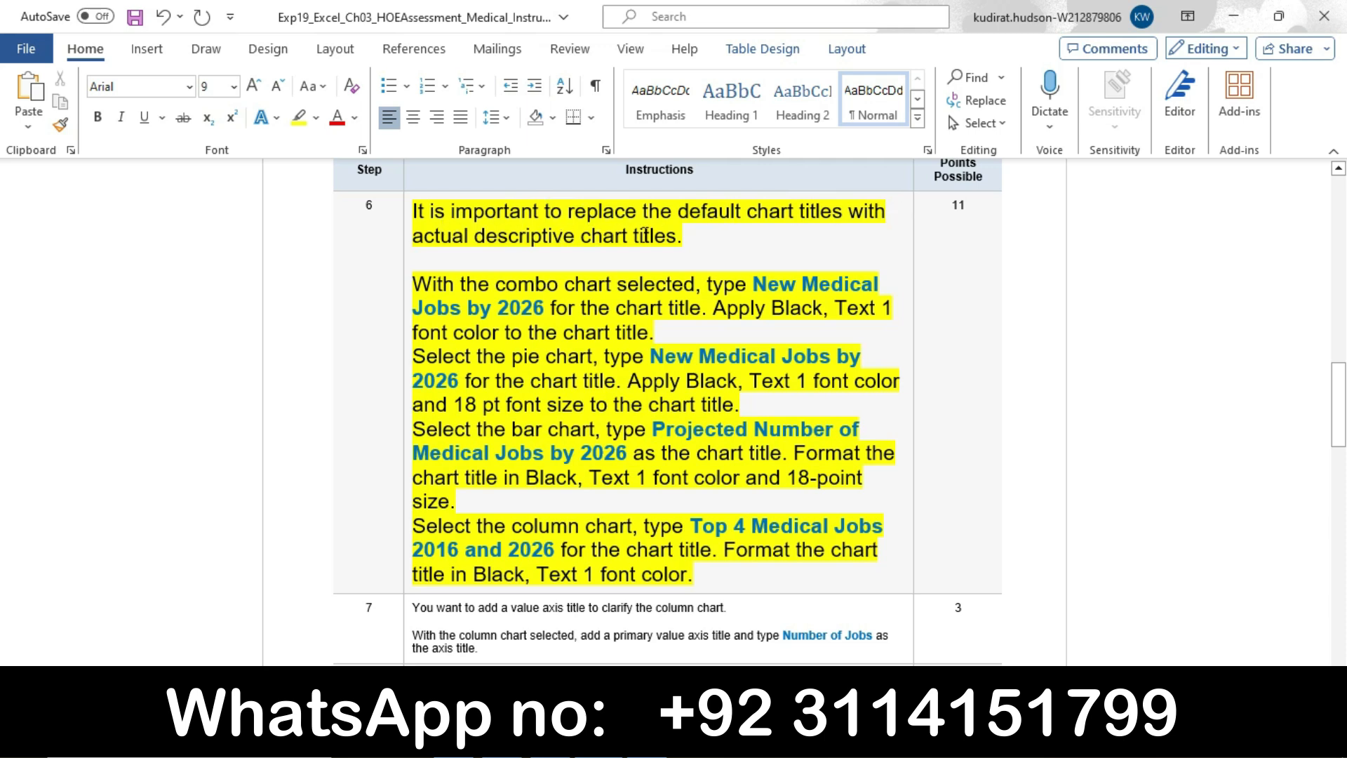
- Highlight the step 6 paragraphs about the combo, pie, bar and column chart titles in turquoise
left_click_drag(419, 282, 712, 579)
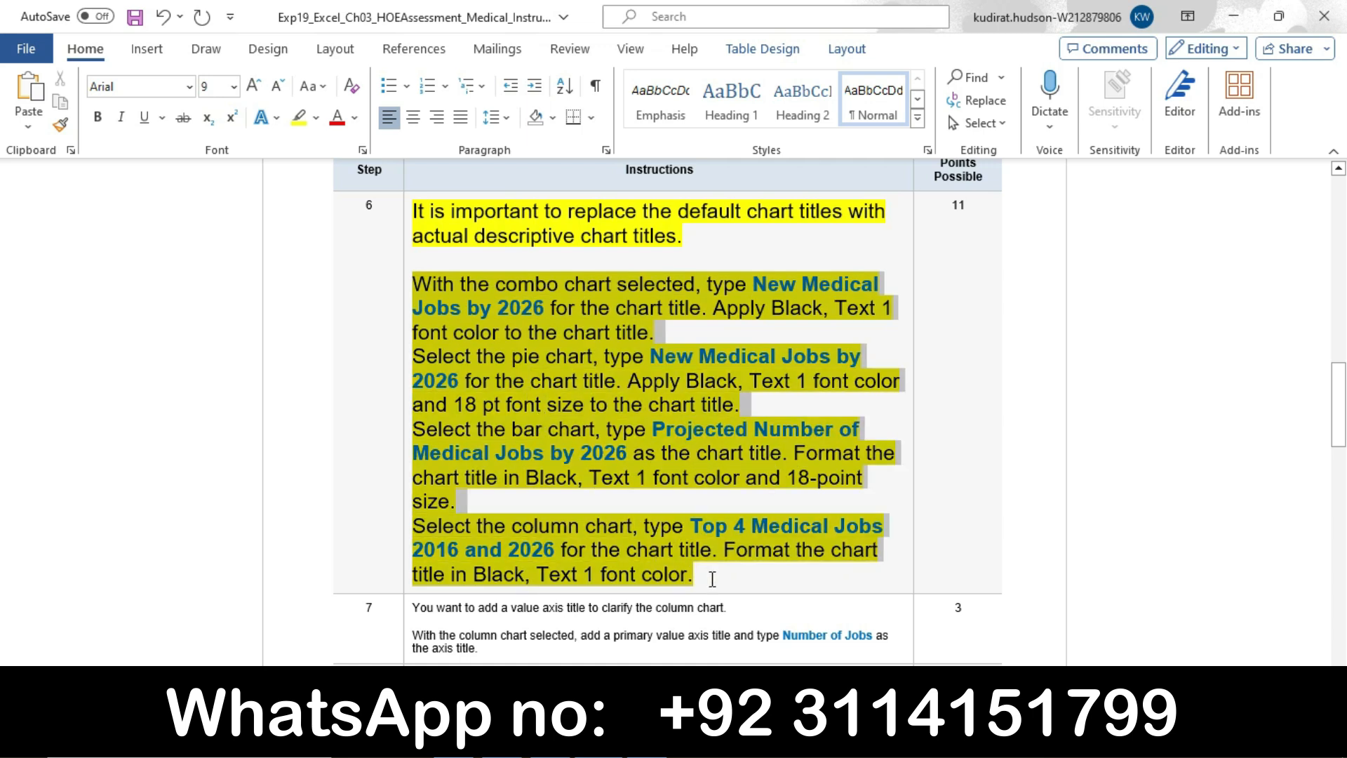
left_click(807, 546)
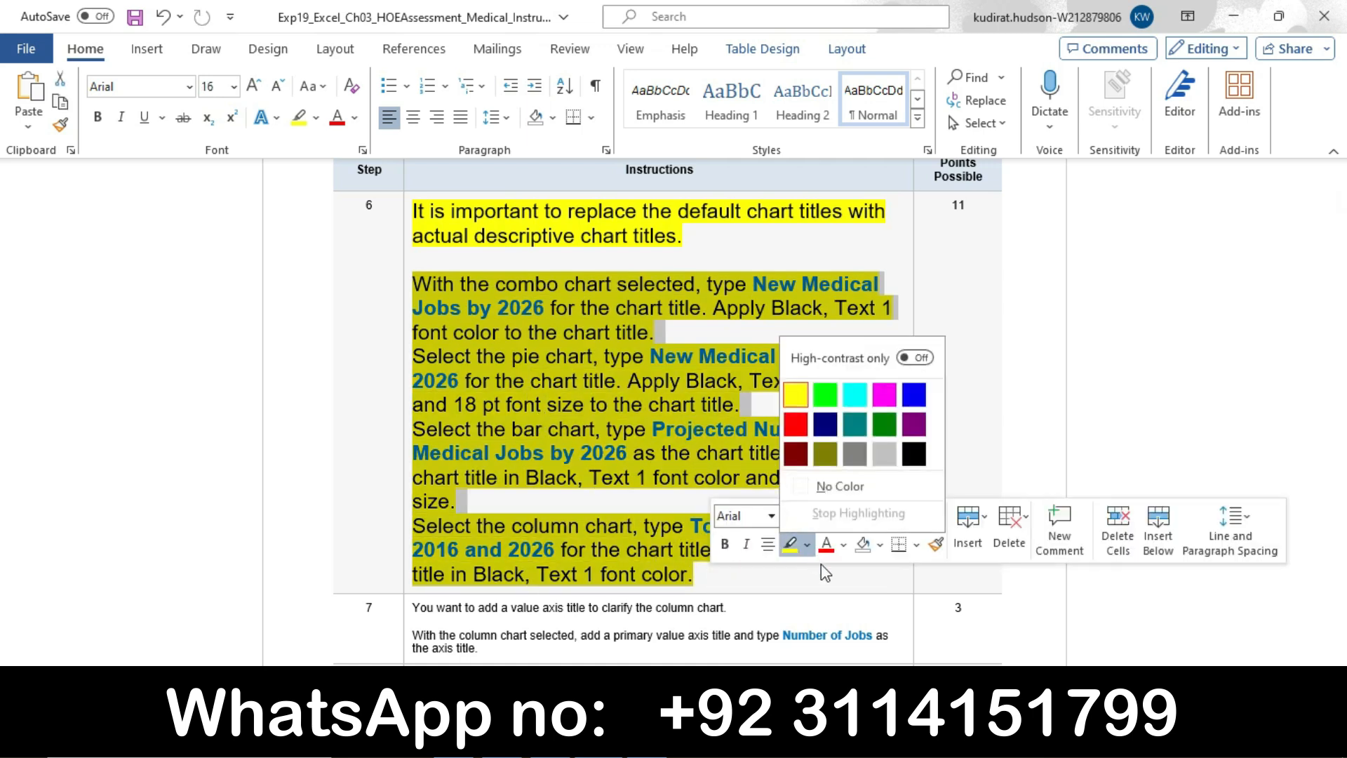
left_click(853, 399)
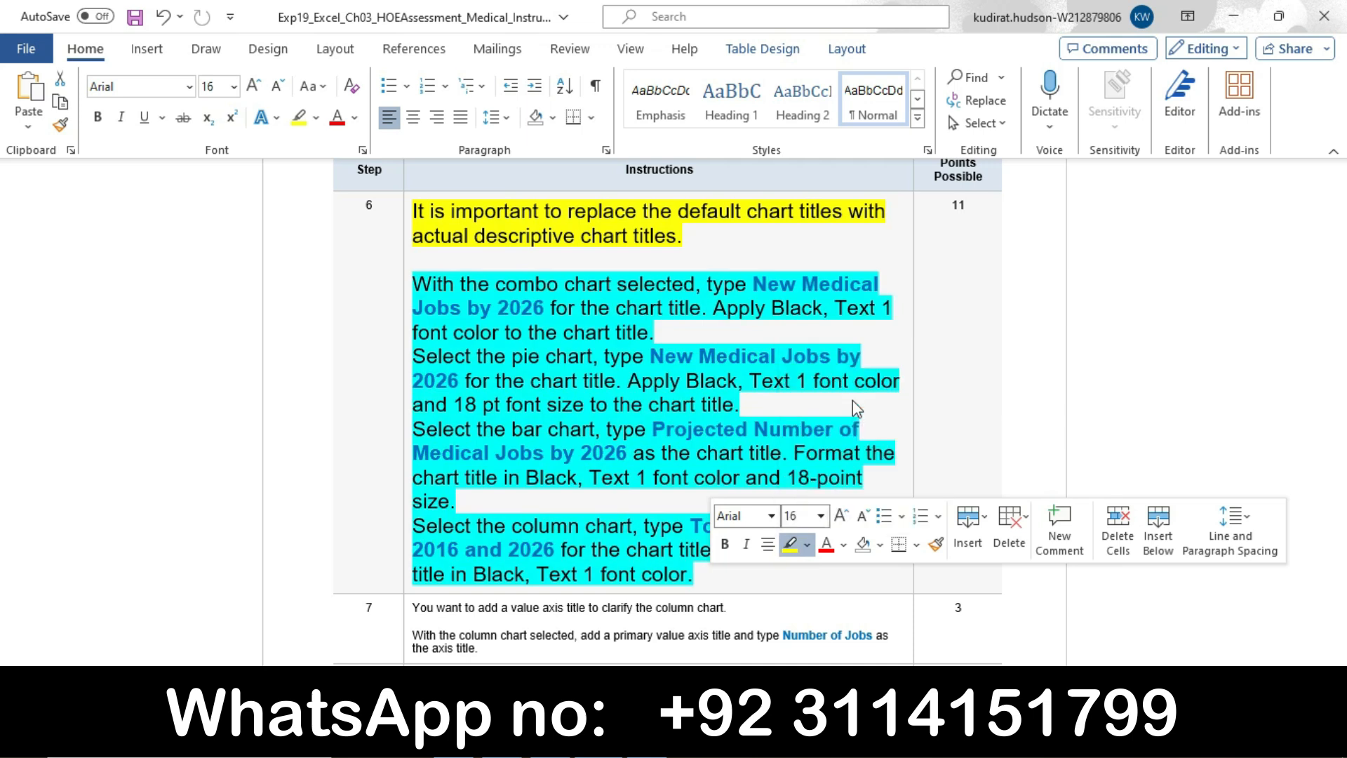
- Mark the combo chart's title and font color instructions in step 6, checking the chart in Excel, and return to the Combo Chart sheet
left_click_drag(412, 284, 674, 284)
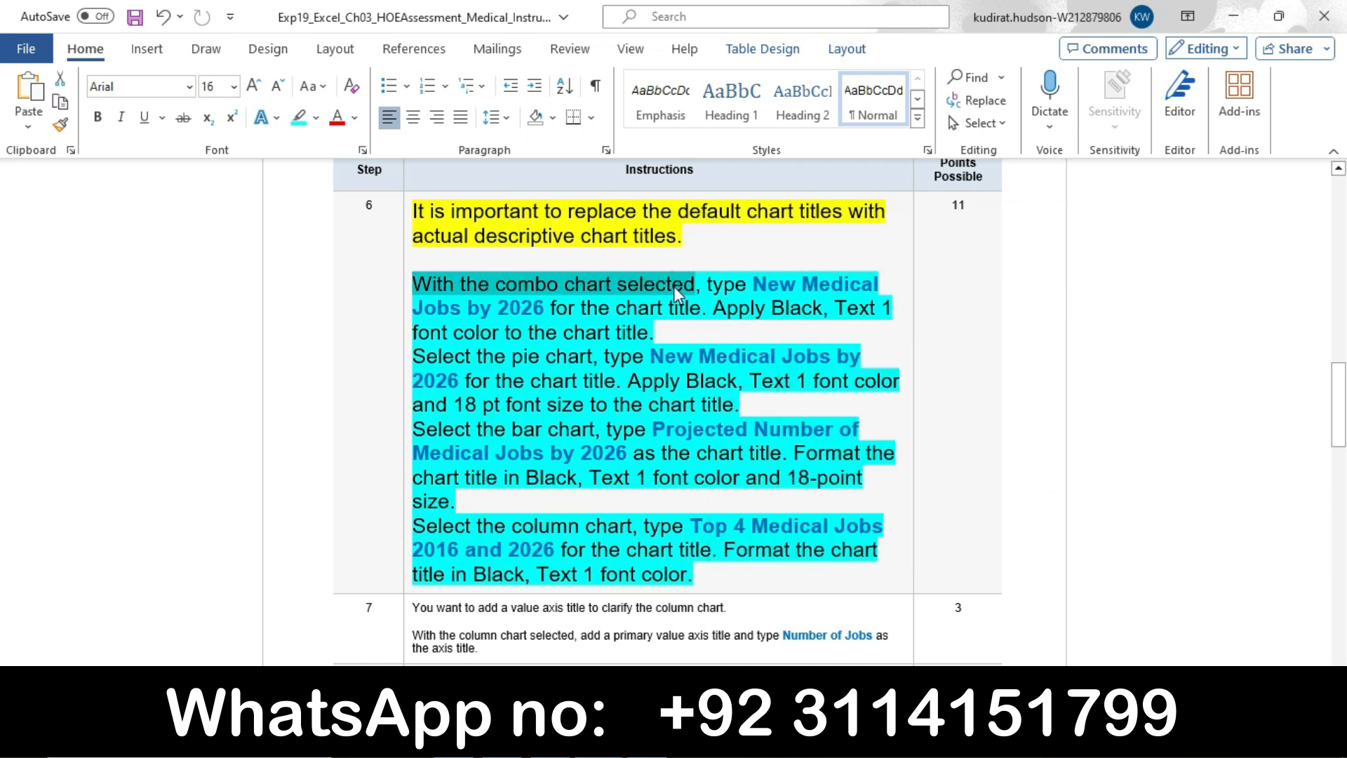
key("alt+Tab")
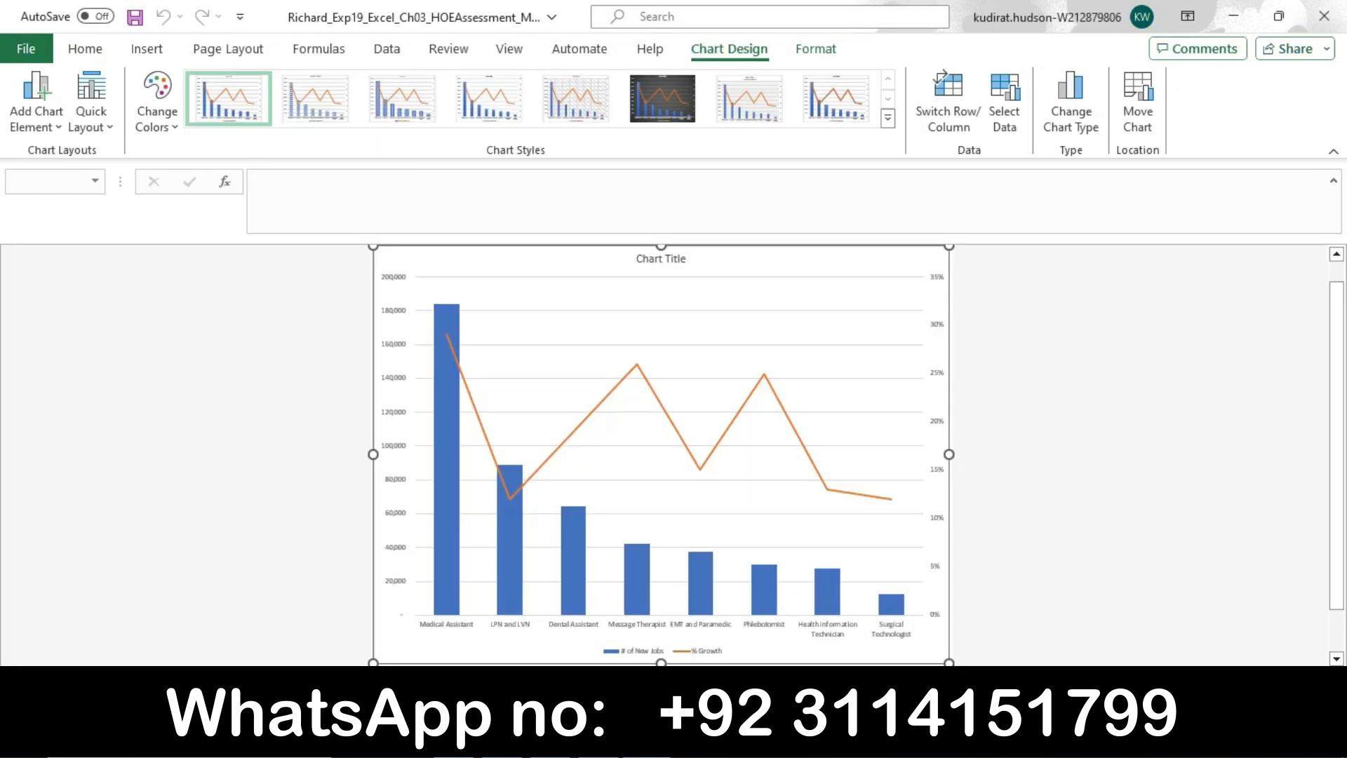
key("alt+Tab")
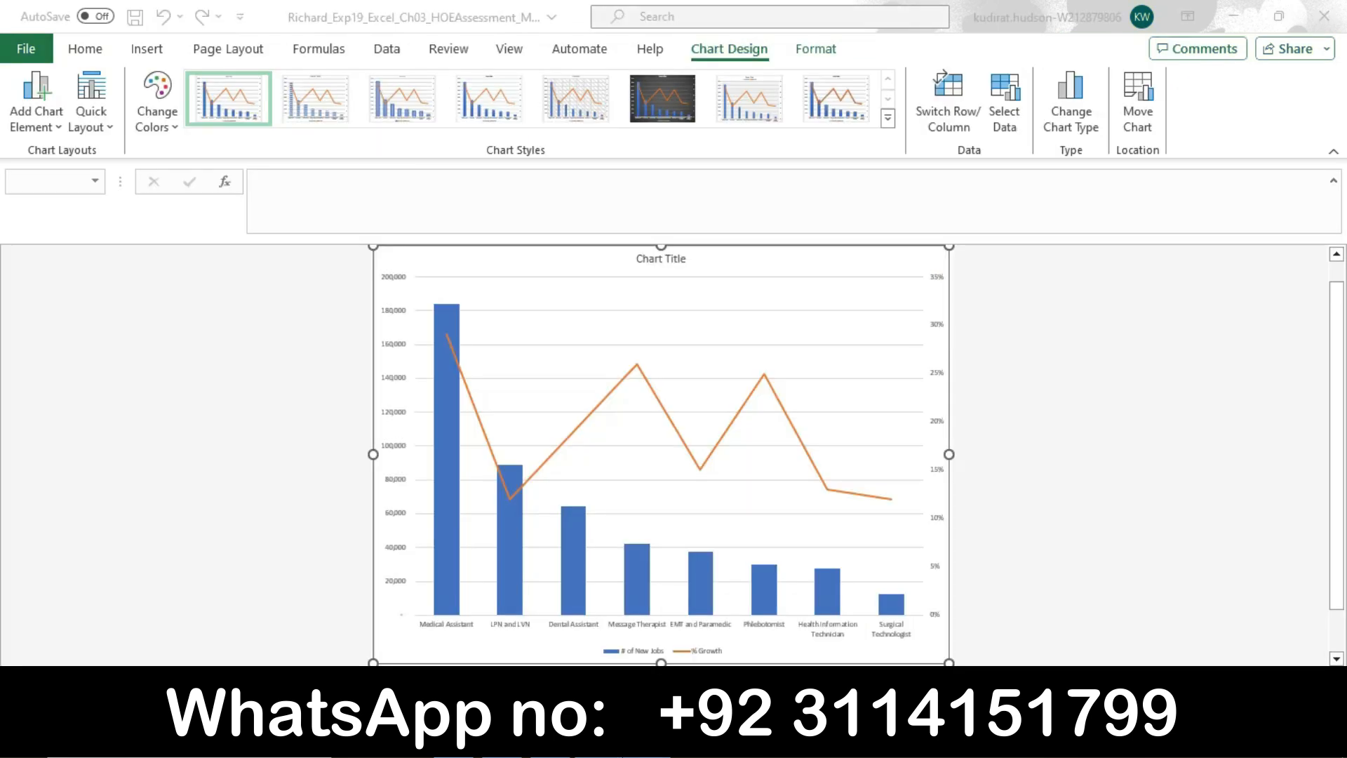
left_click_drag(707, 283, 677, 332)
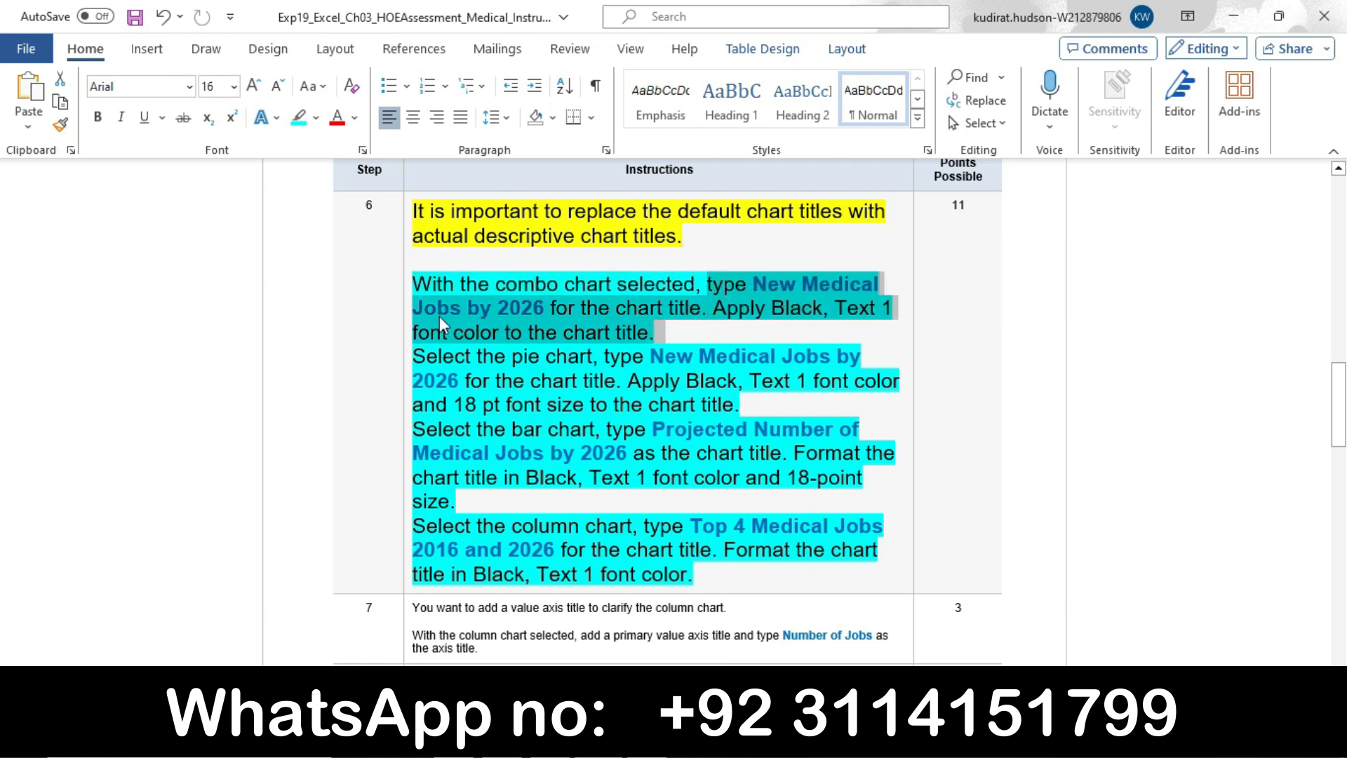
mouse_move(646, 740)
left_click(631, 635)
- Replace the combo chart's default title with "New Medical Jobs by 2026"
left_click(678, 259)
left_click(679, 260)
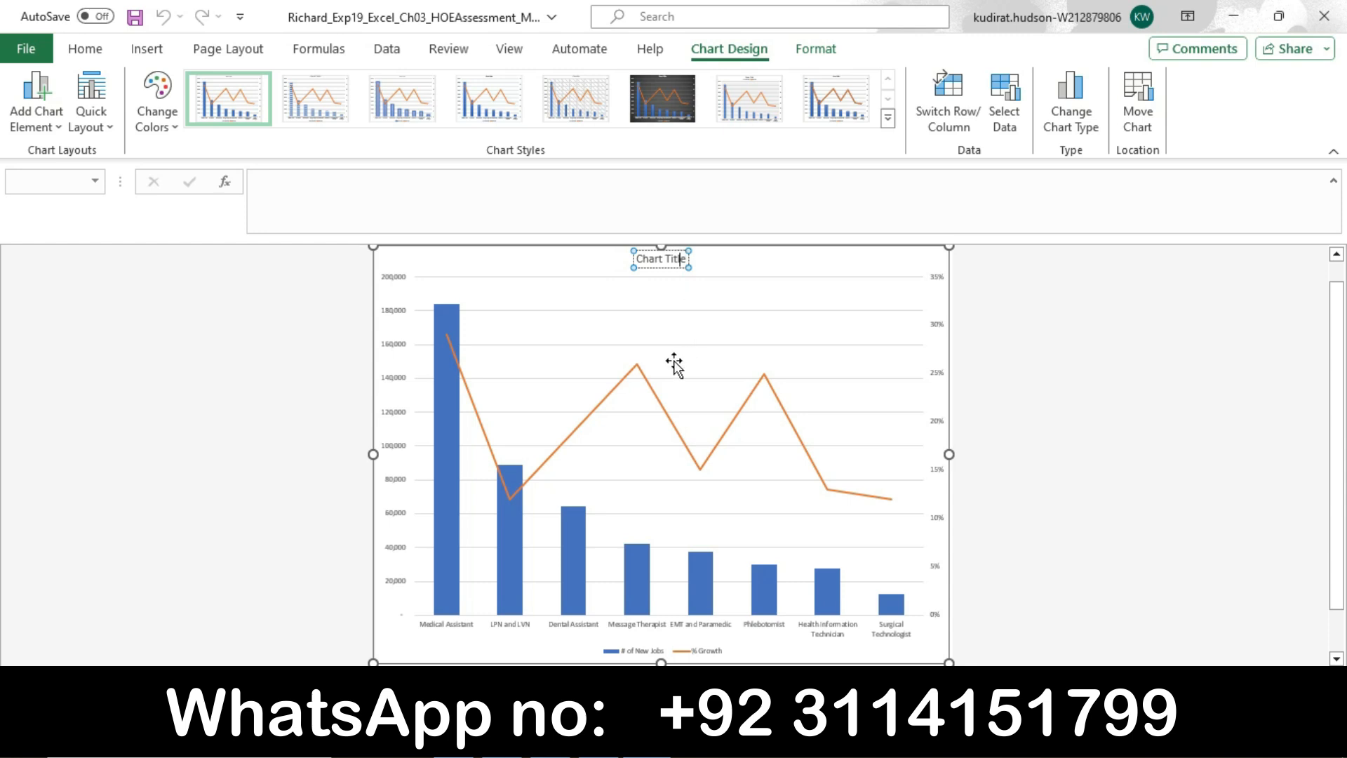
key("ctrl+a")
key("BackSpace")
type("New")
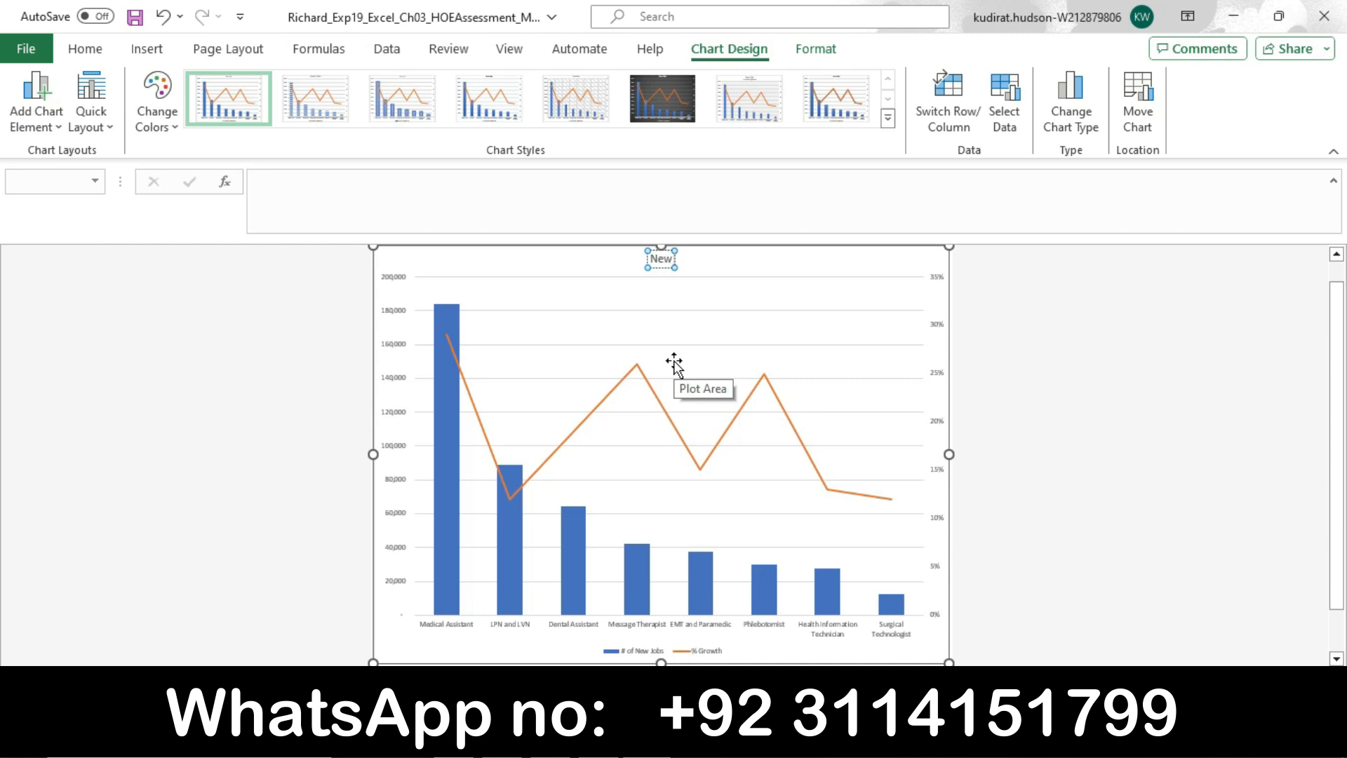
mouse_move(598, 742)
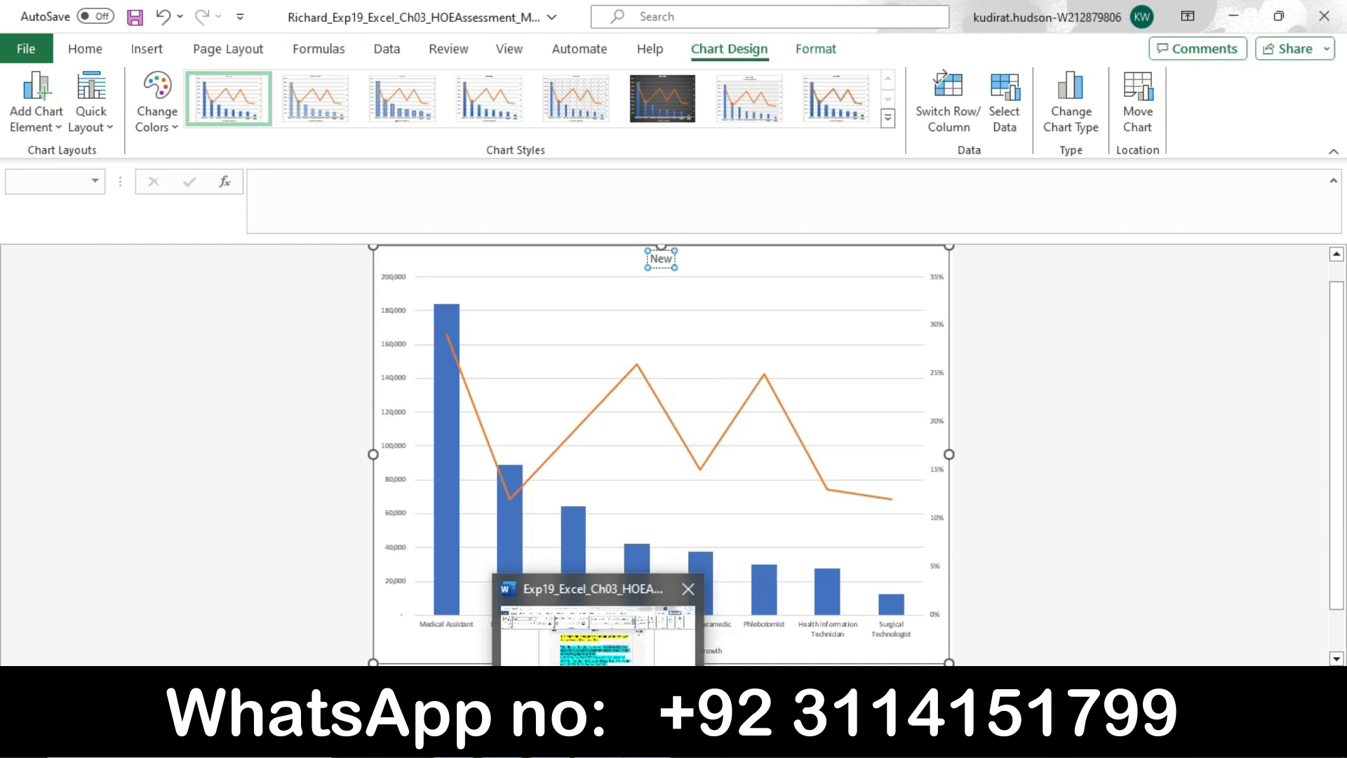
mouse_move(598, 695)
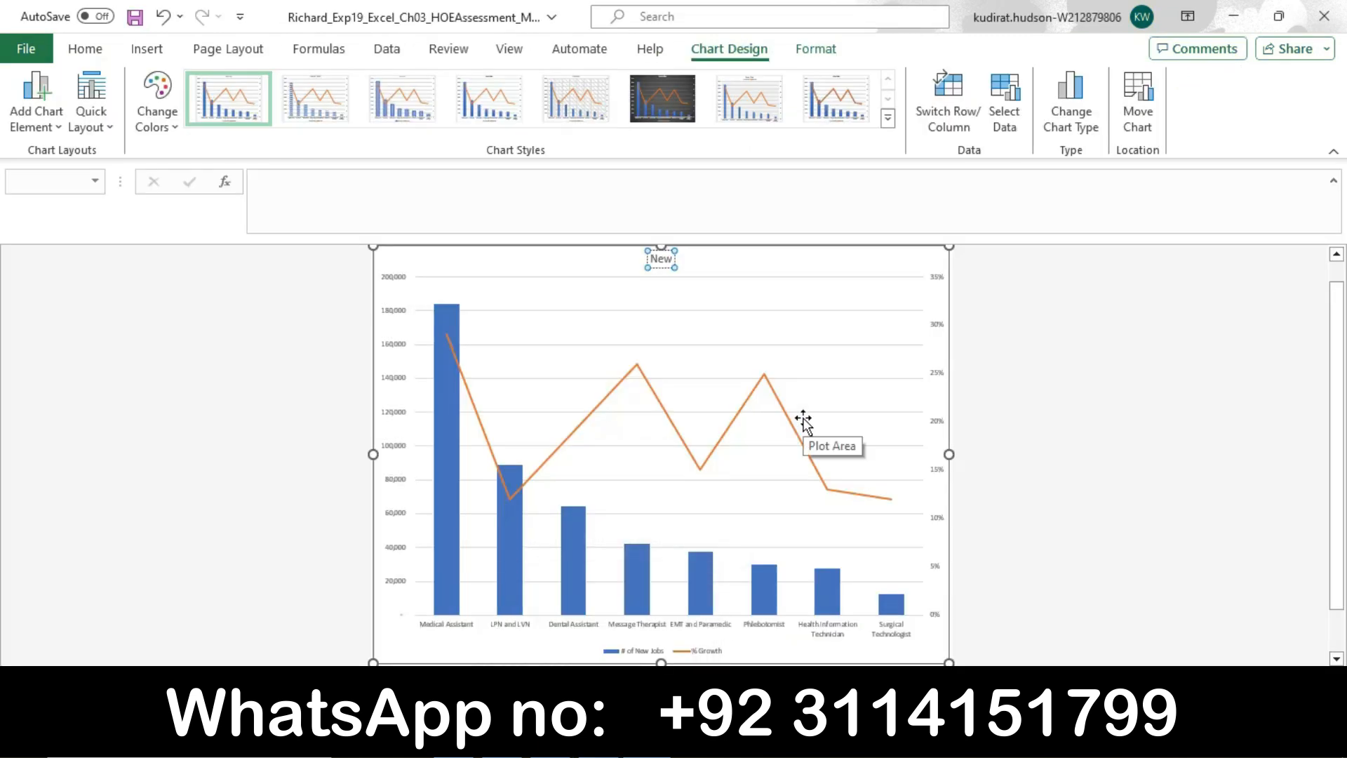
type("Medi")
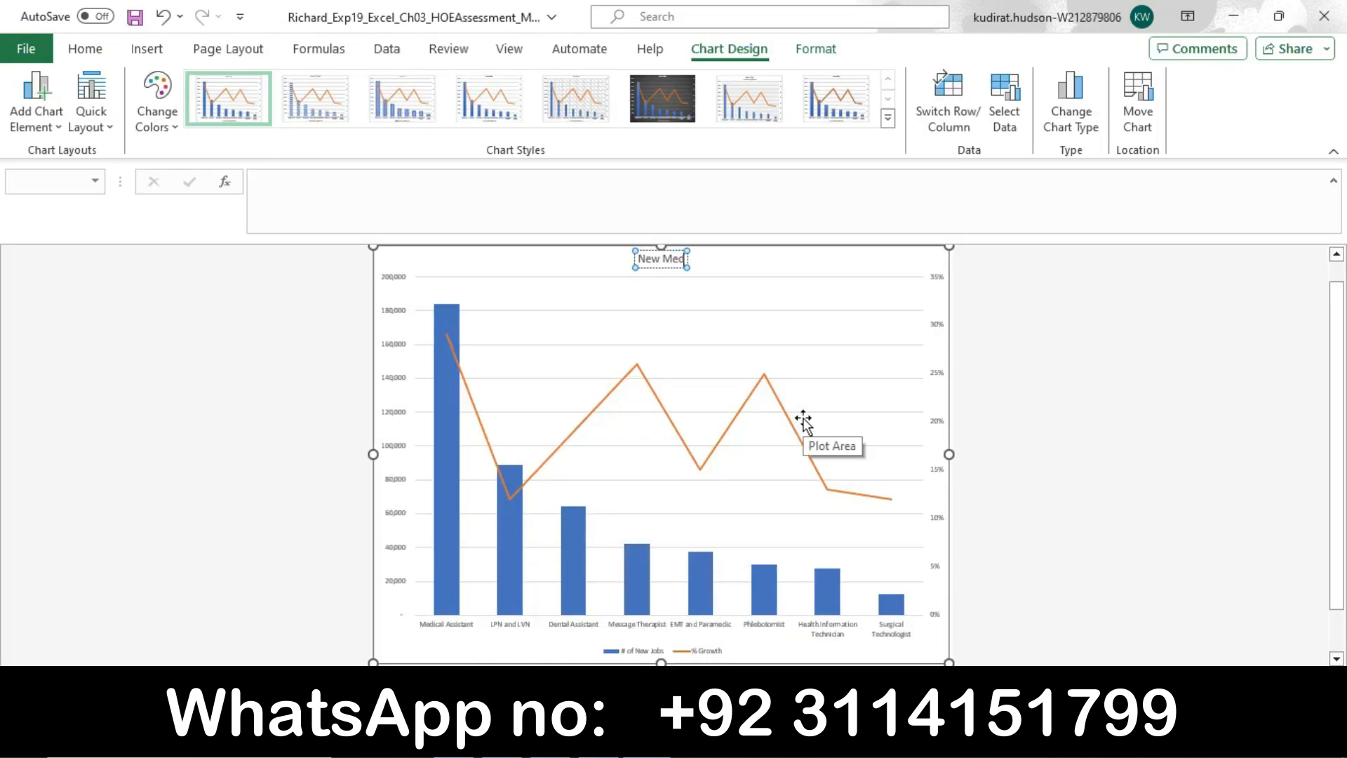
type("cal")
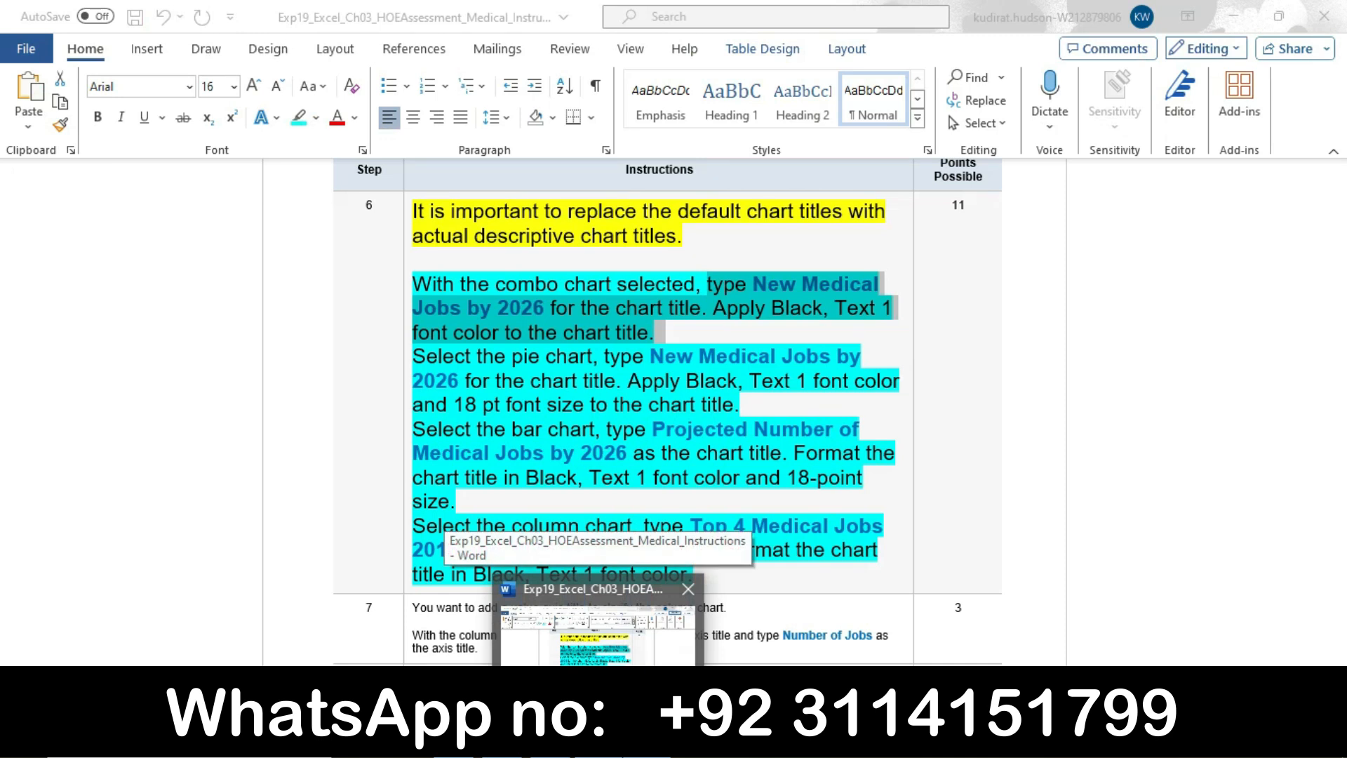
type("Jobs")
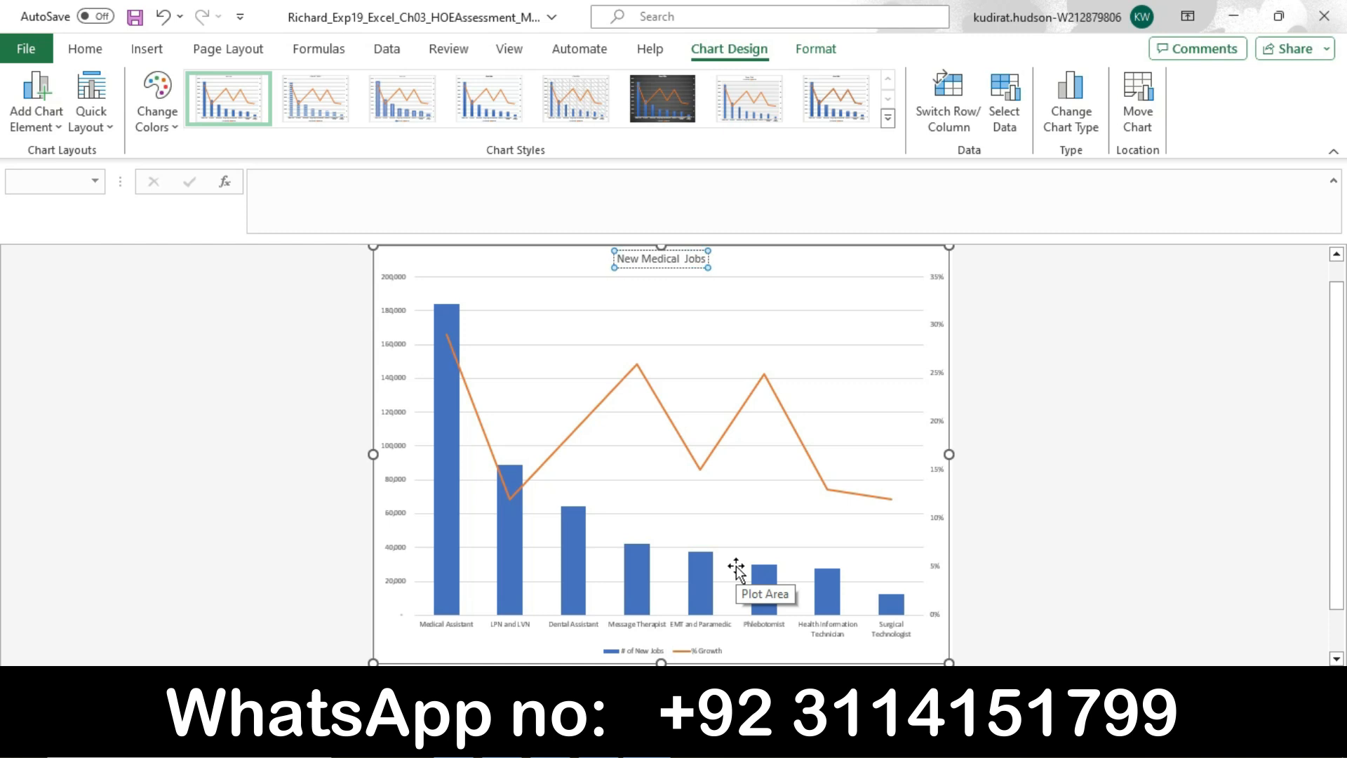
type(" by")
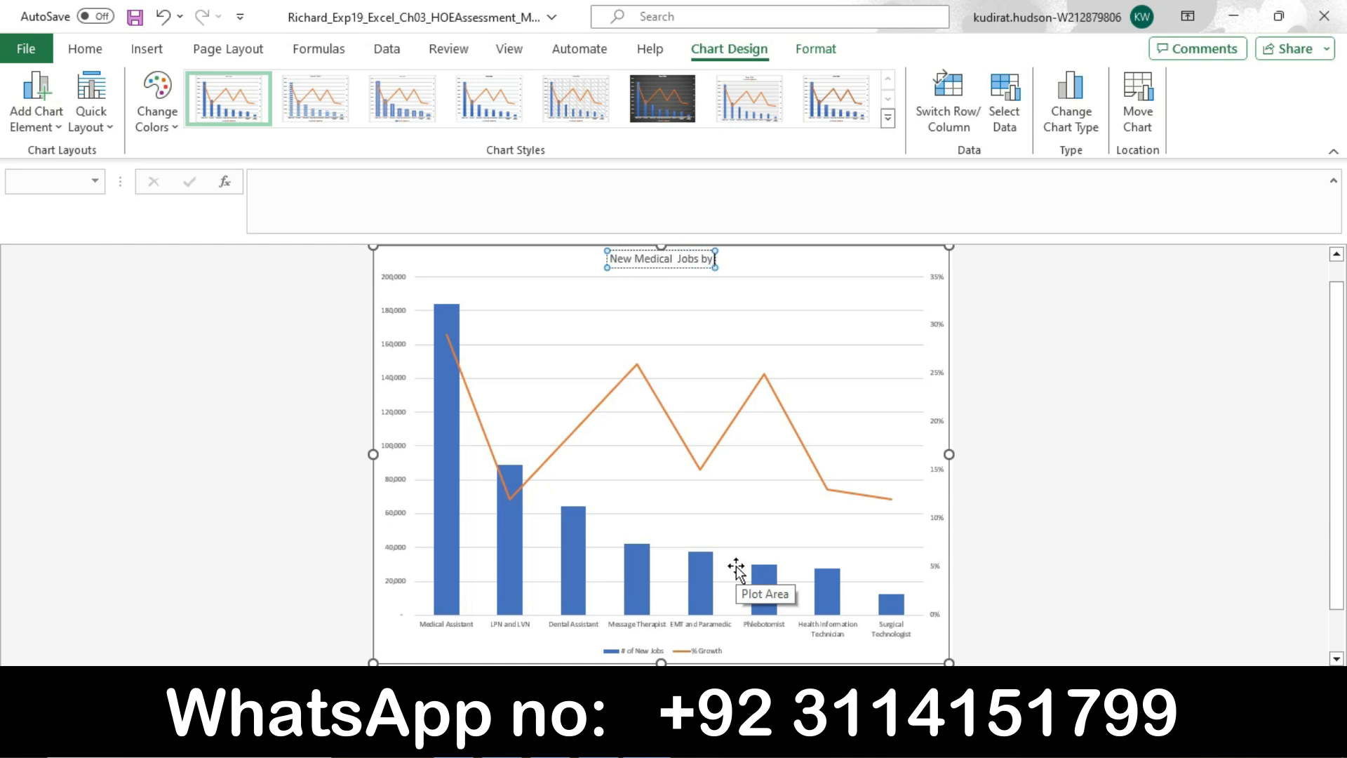
type(" 2026")
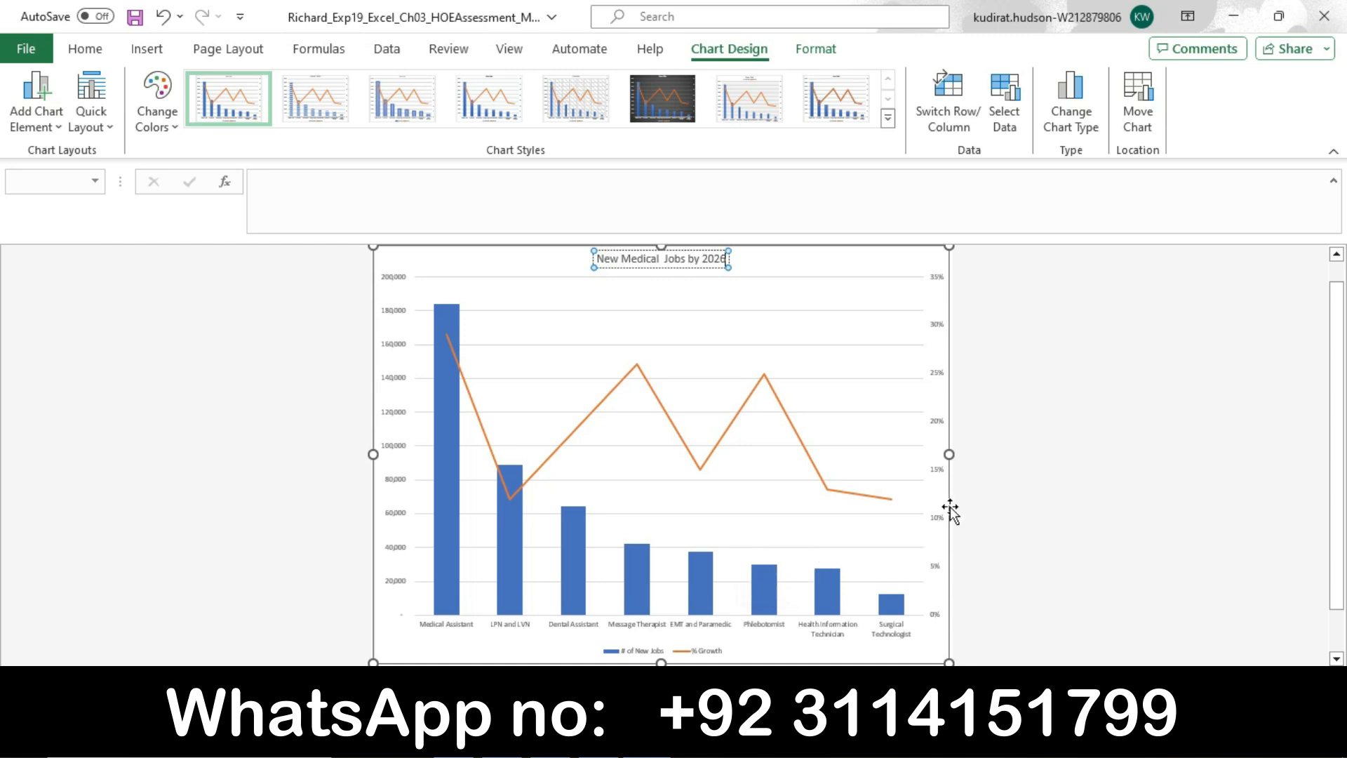
left_click(1036, 420)
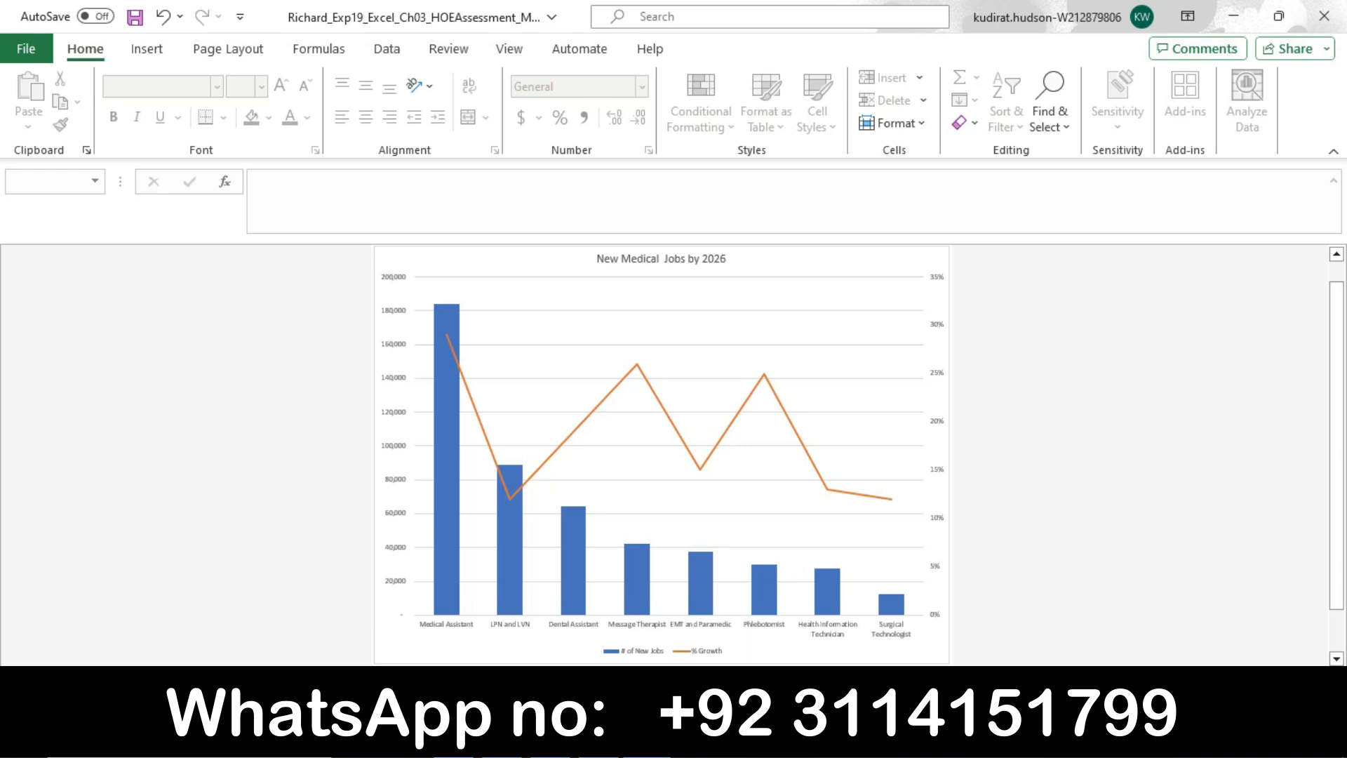
- Check the step 6 instructions in Word and apply the Black, Text 1 font color to the combo chart's title in Excel
key("alt+Tab")
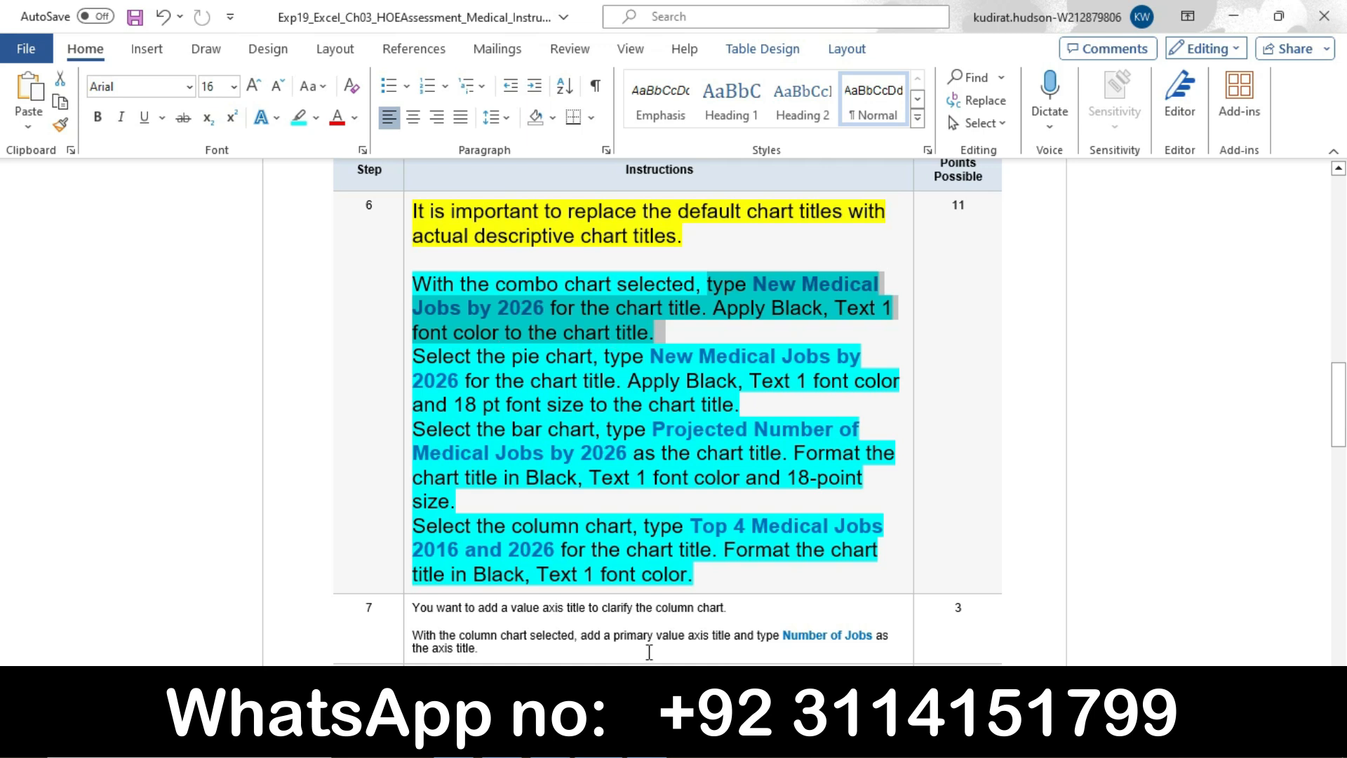
key("alt+Tab")
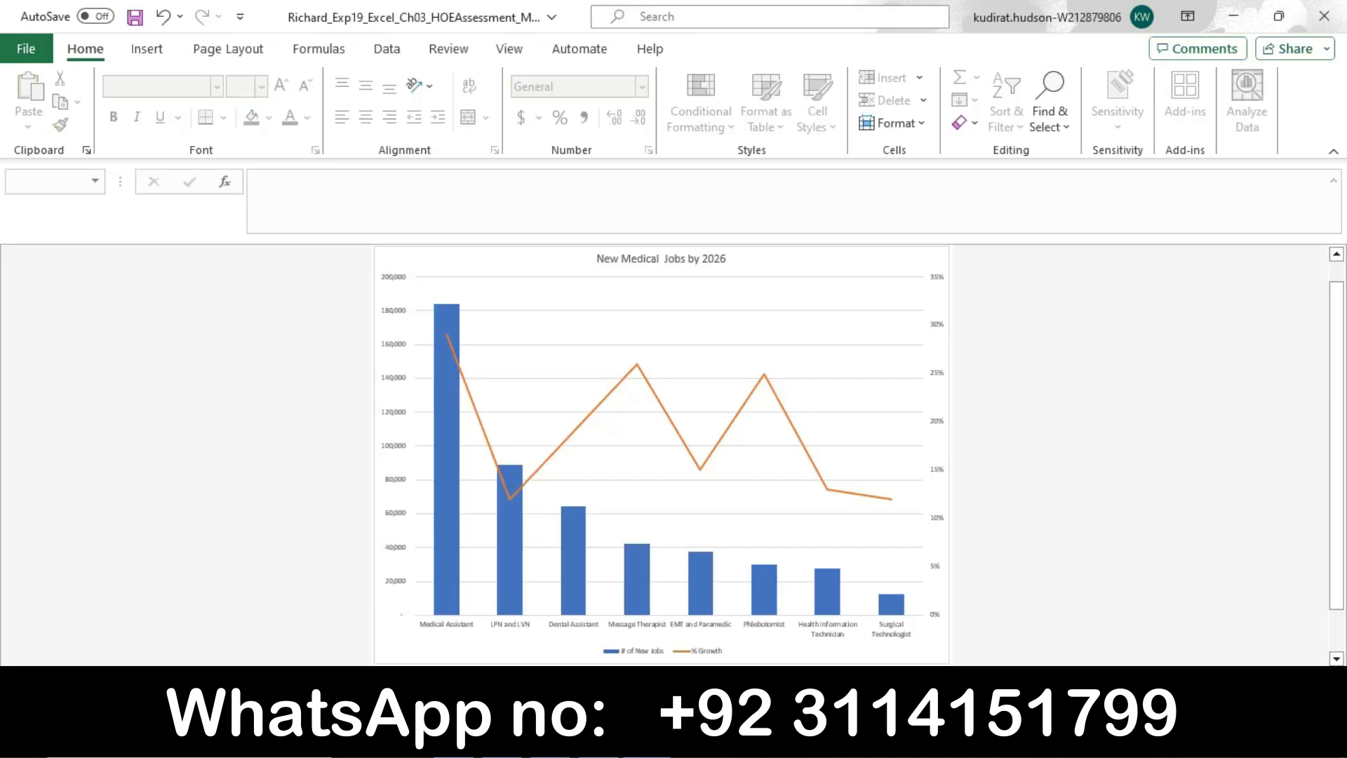
right_click(666, 258)
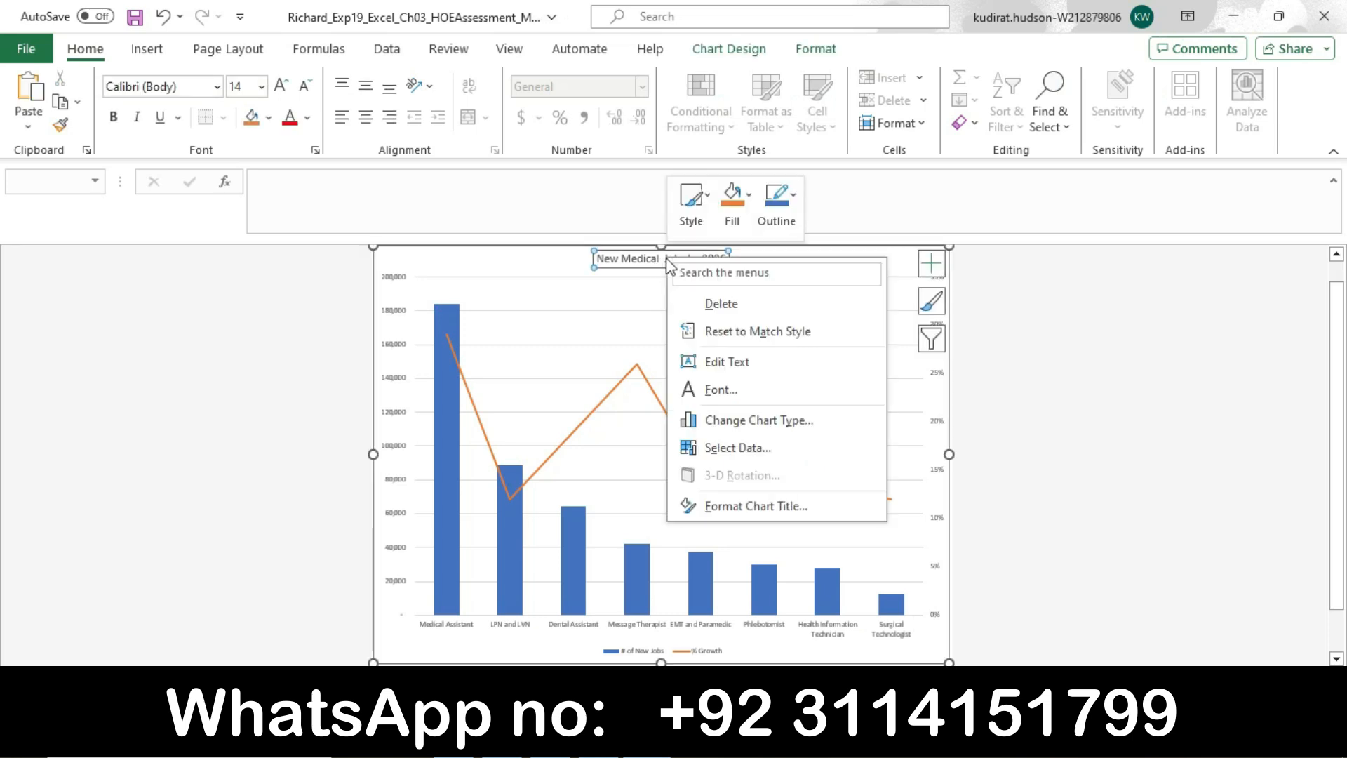
left_click(723, 390)
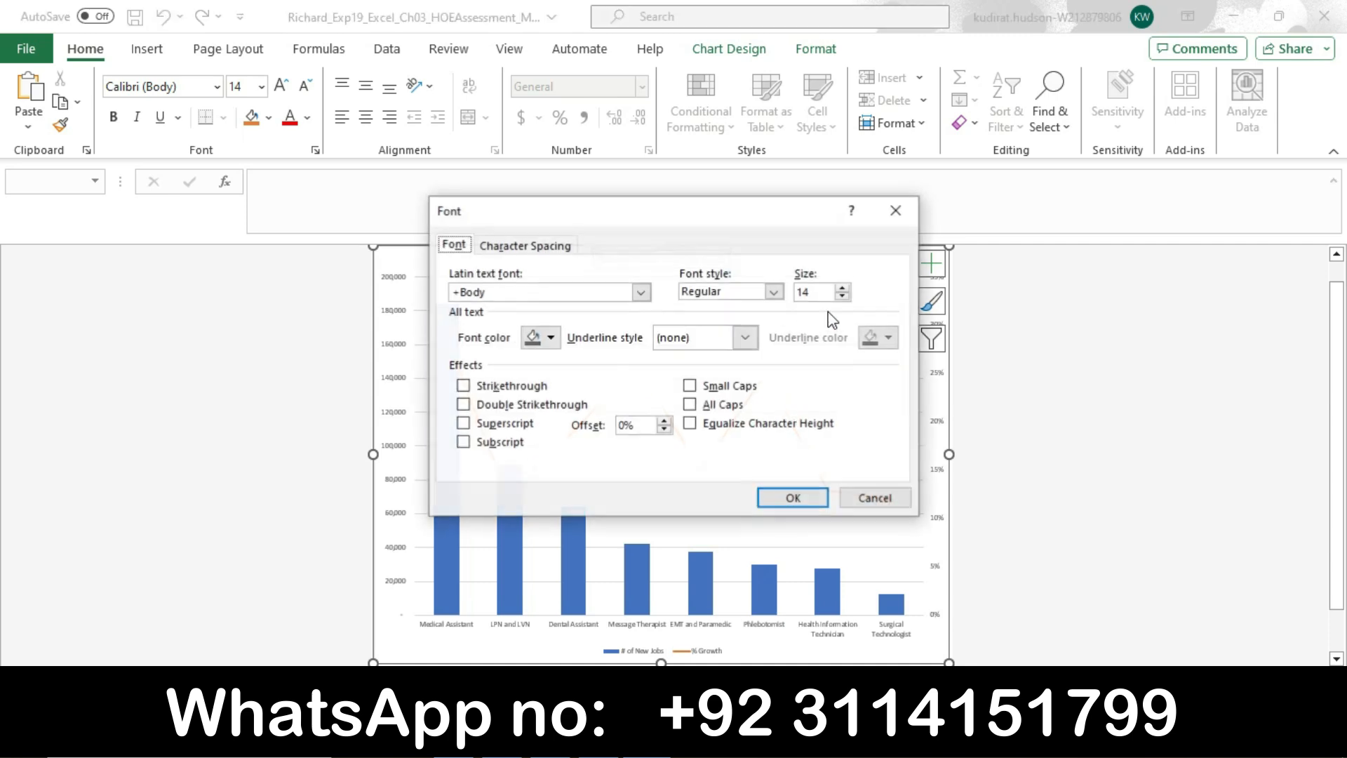
left_click(555, 338)
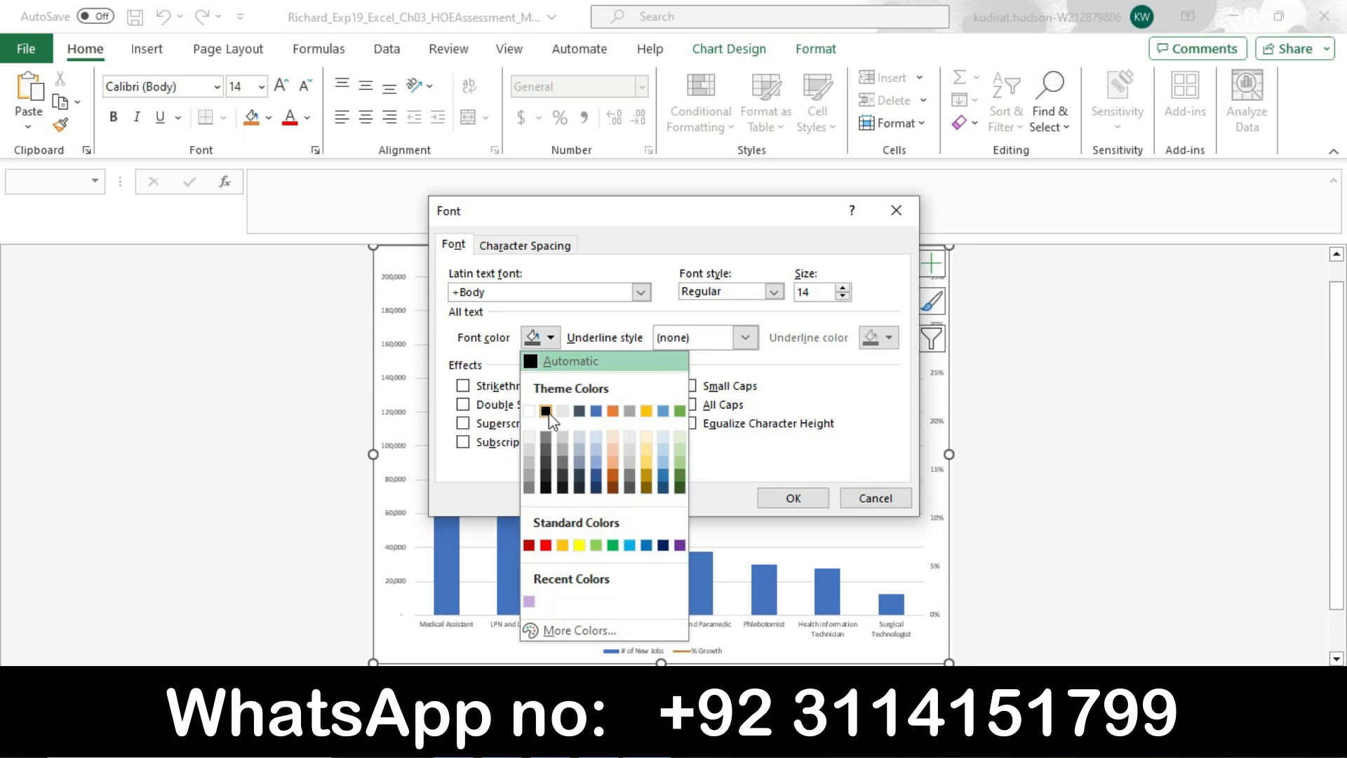
left_click(548, 414)
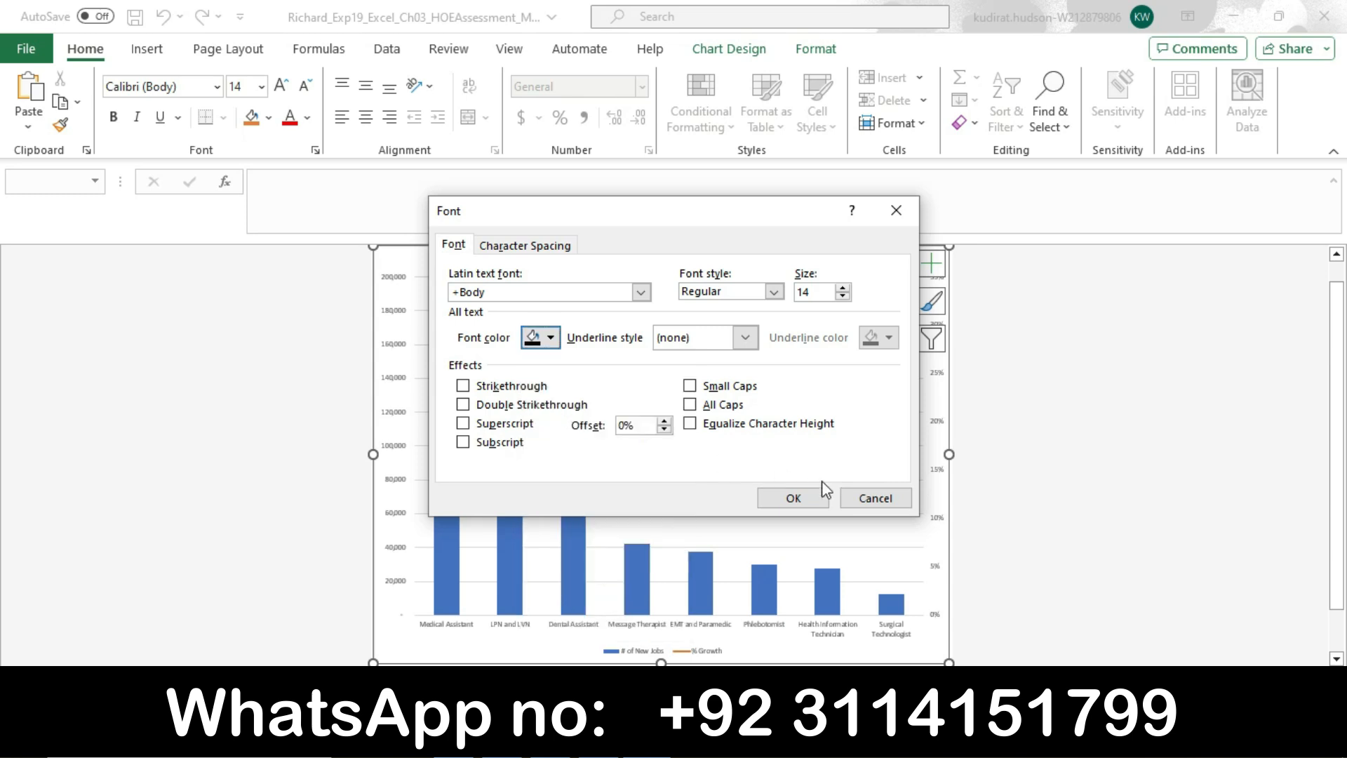
left_click(800, 498)
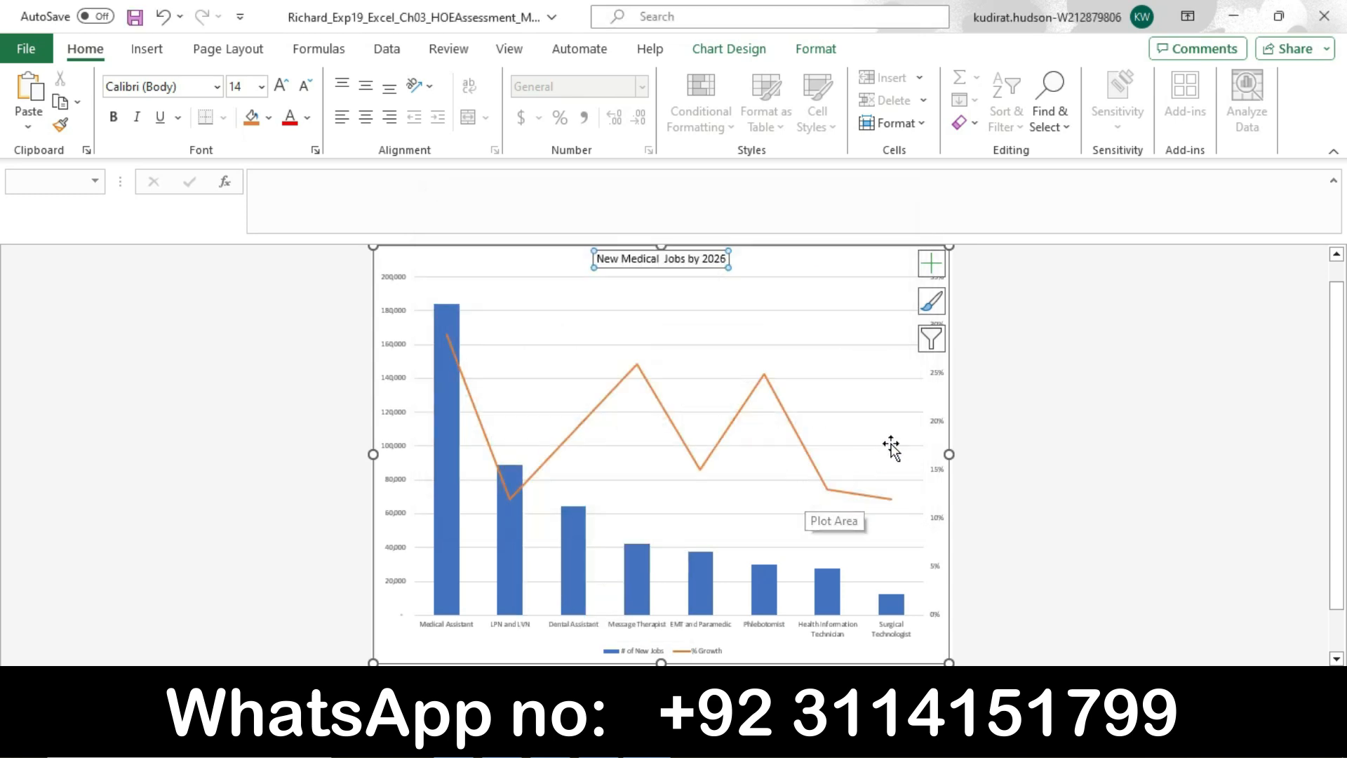
left_click(970, 422)
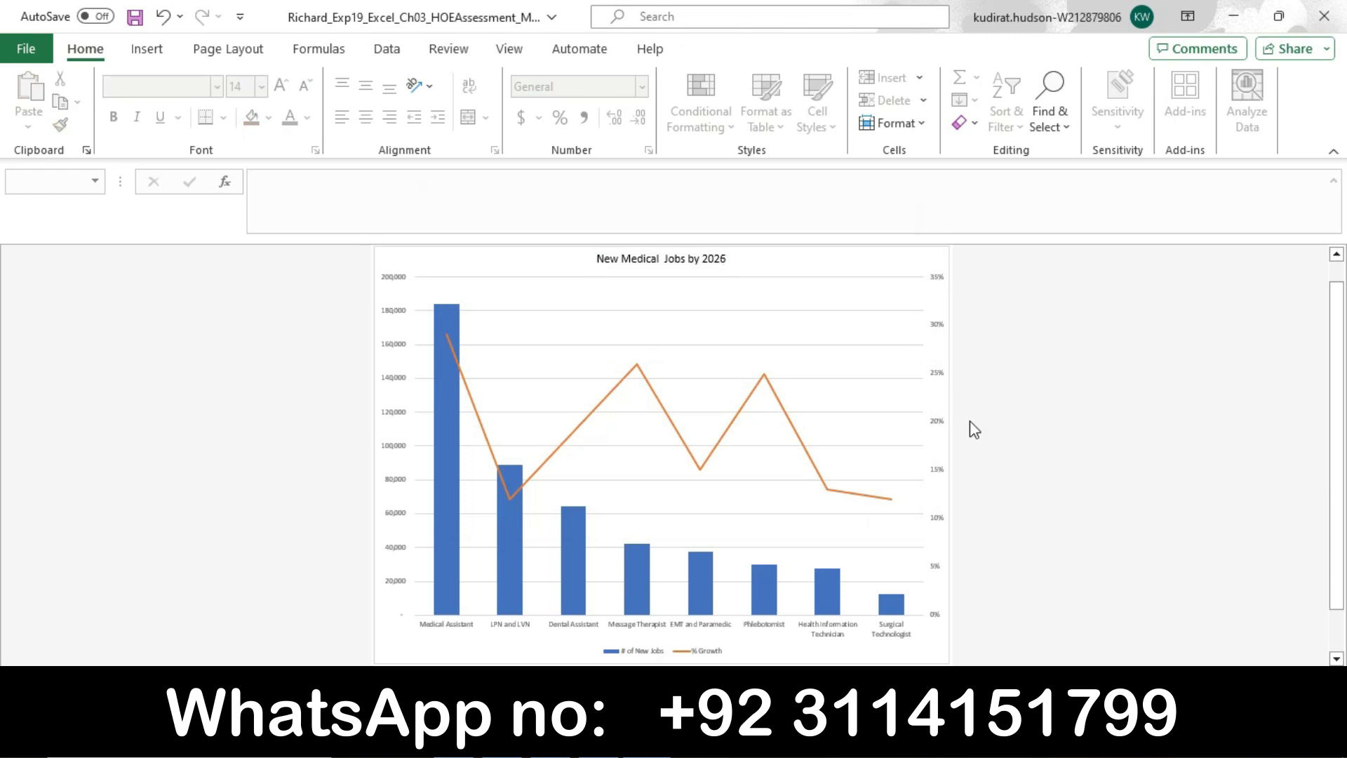
- Select the pie chart's title and formatting instructions in step 6 in Word, and bring up the pie chart sheet in Excel
key("alt+Tab")
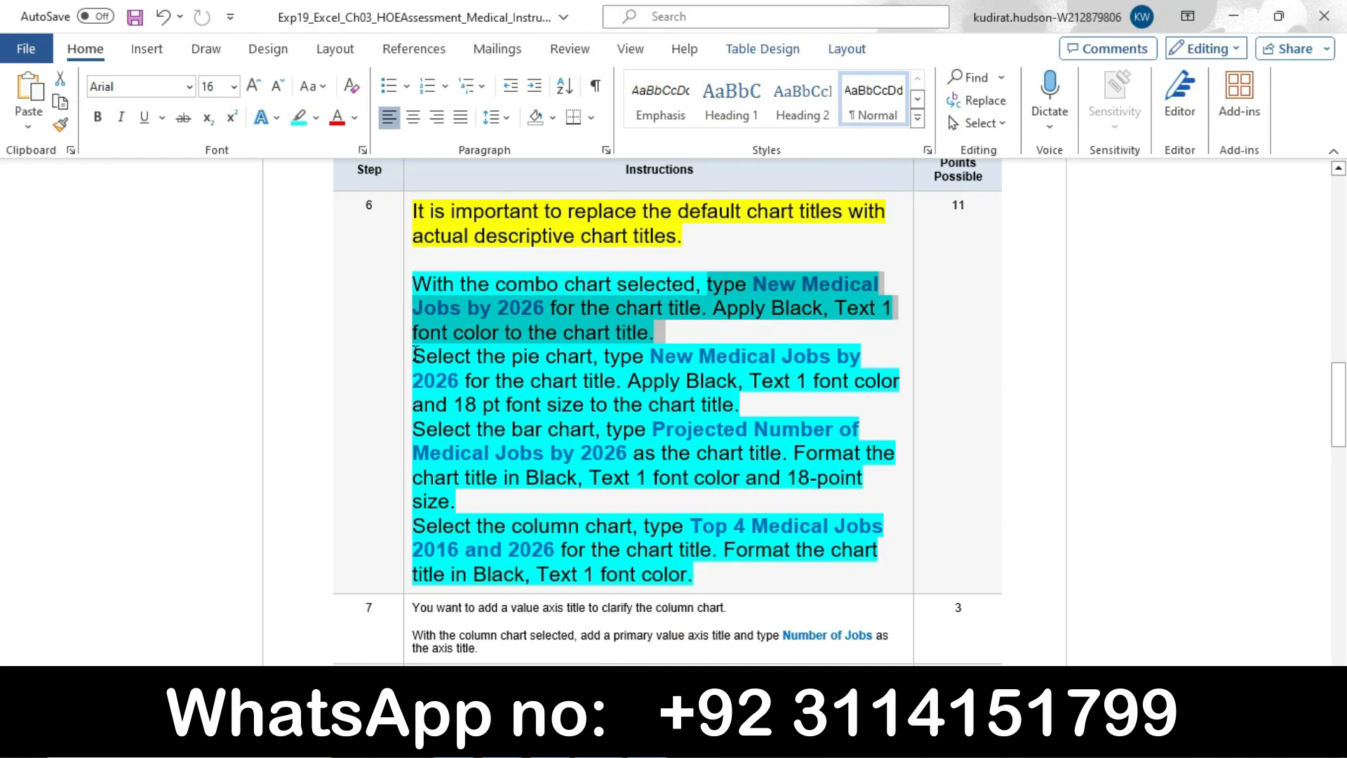
left_click_drag(416, 356, 588, 360)
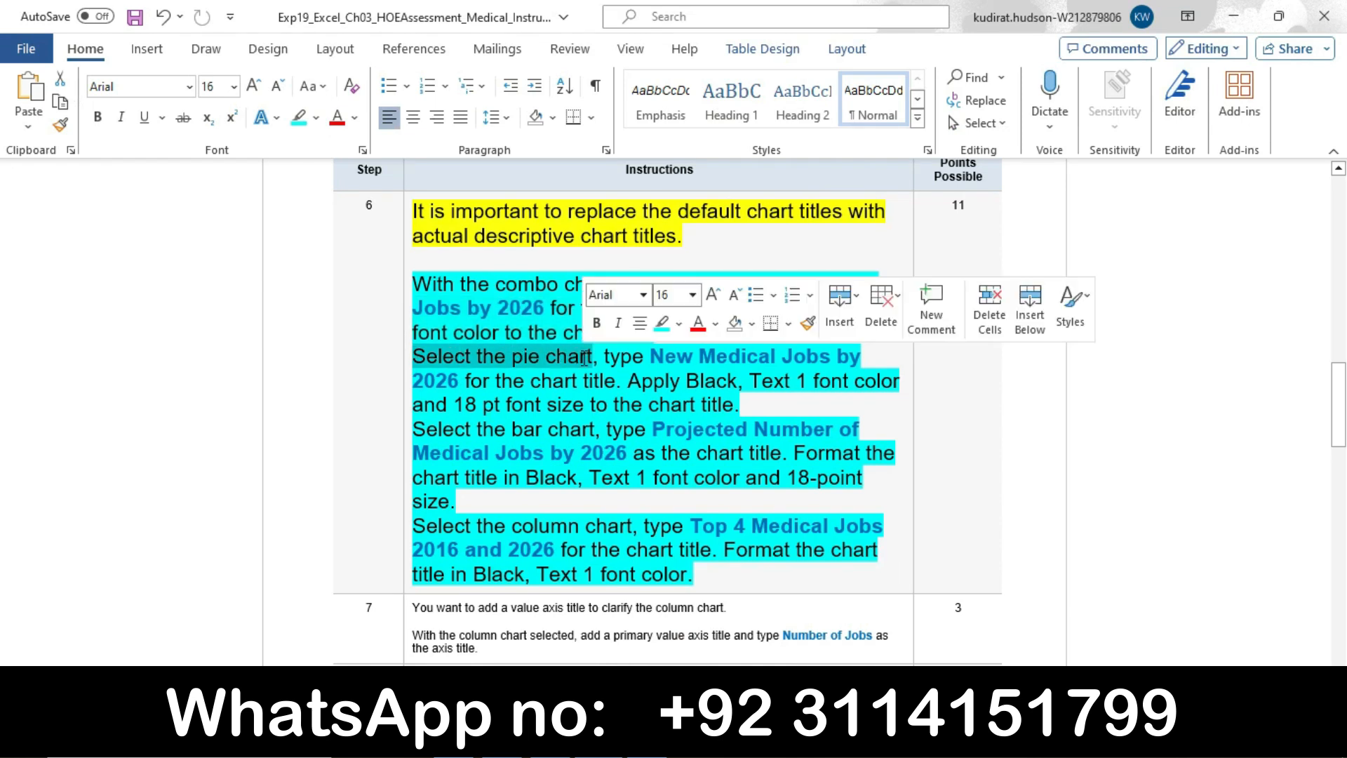
left_click(640, 743)
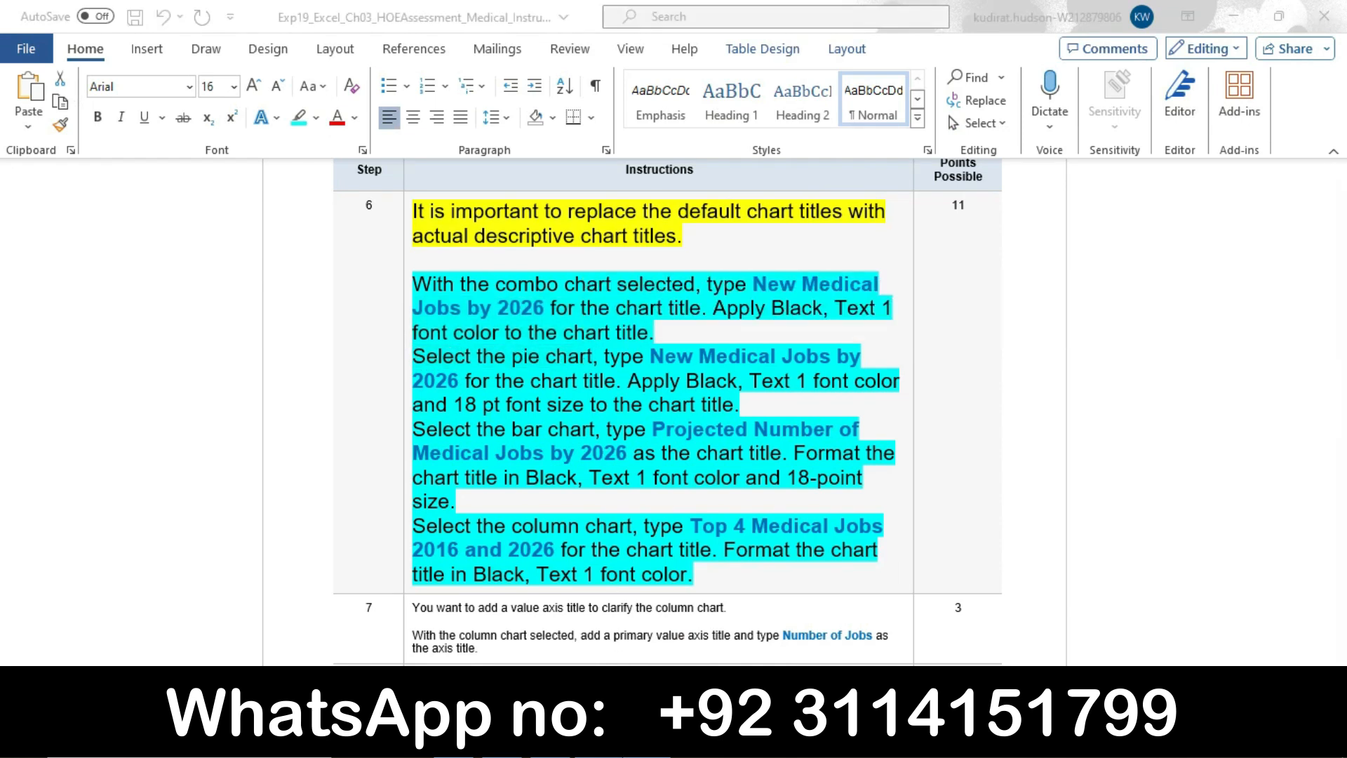
key("alt+Tab")
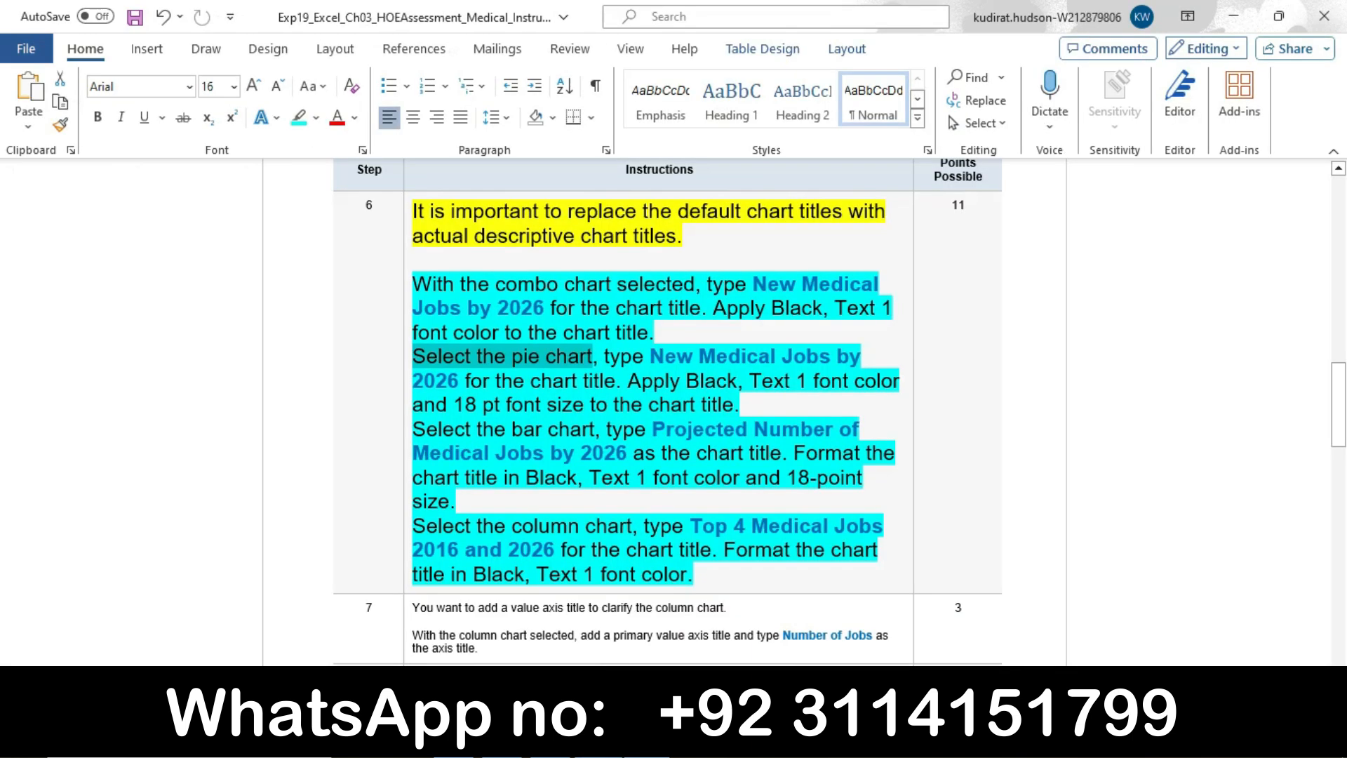
key("alt+Tab")
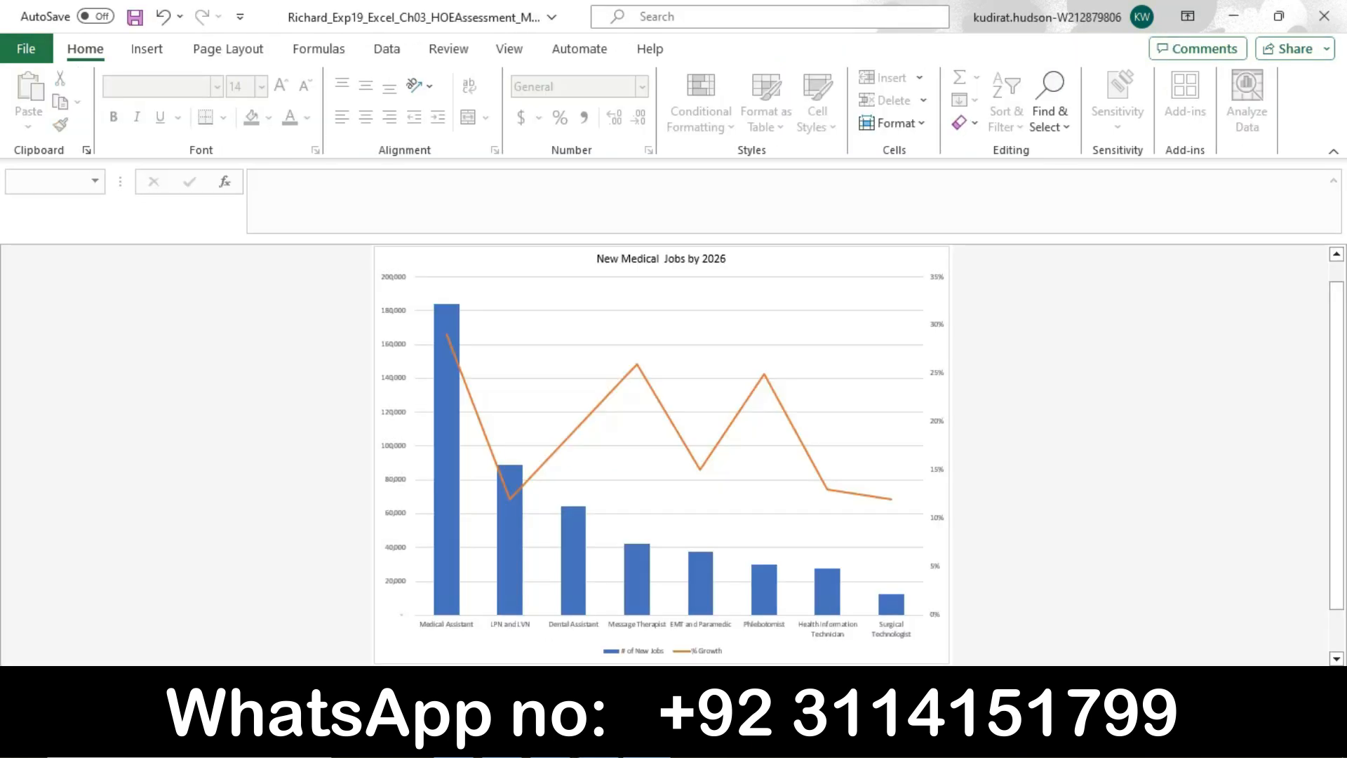
key("ctrl+Page_Down")
key("alt+Tab")
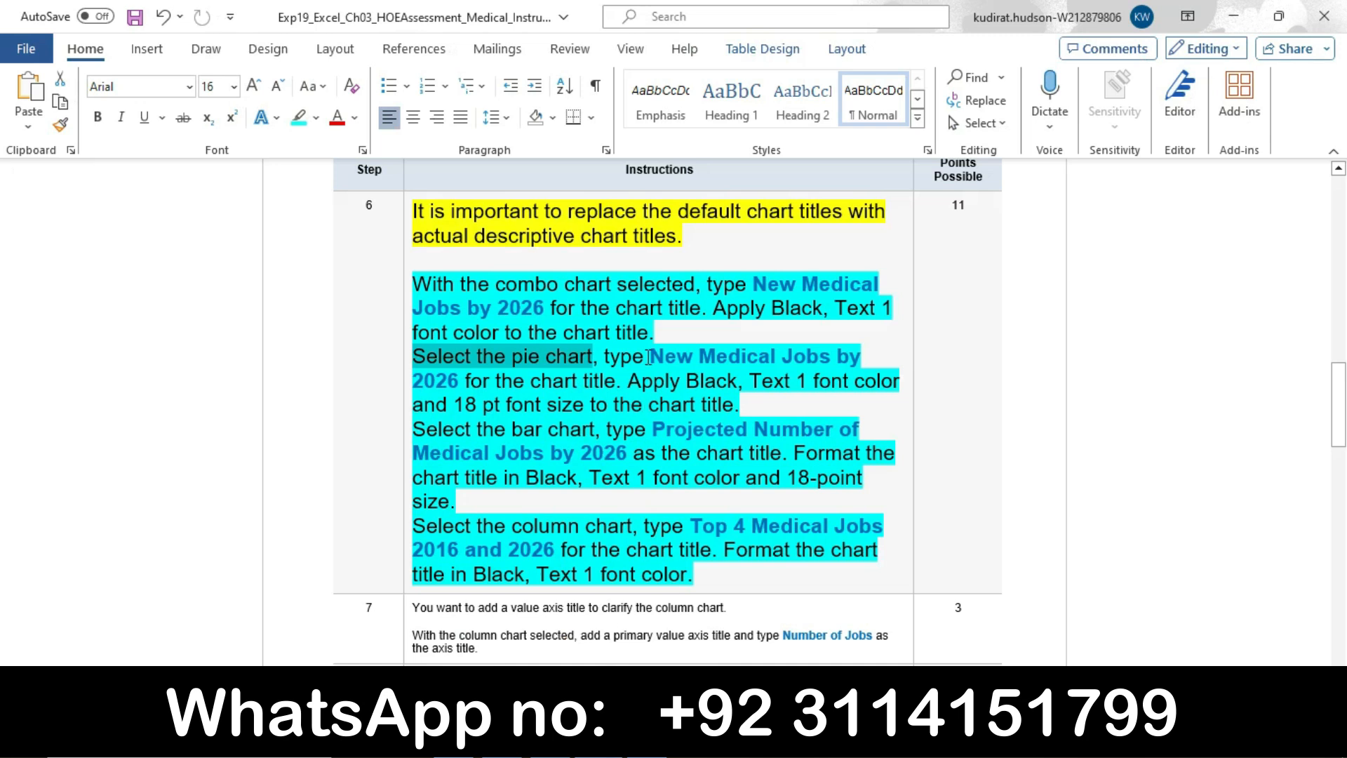
left_click_drag(609, 355, 744, 410)
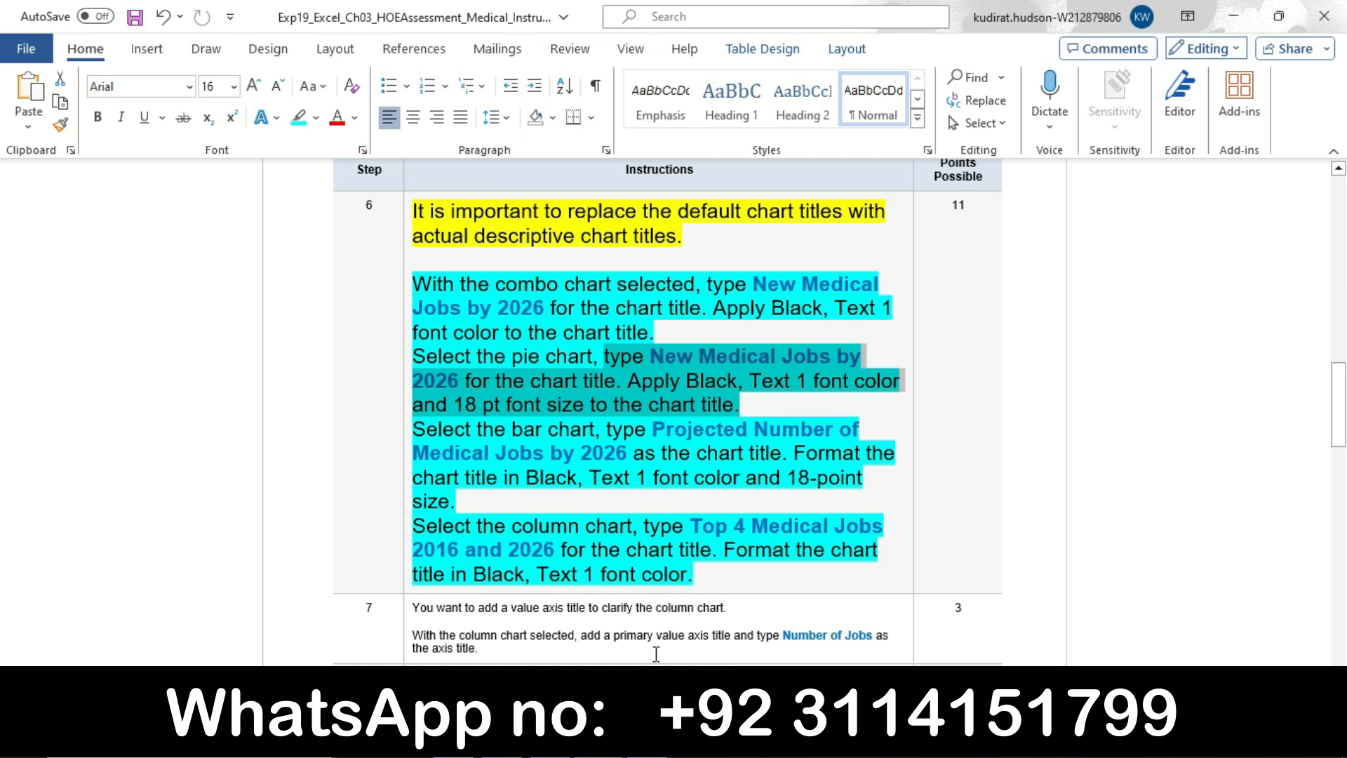
- Switch to Excel and replace the pie chart's default title with "New Medical Jobs by 2026"
mouse_move(646, 742)
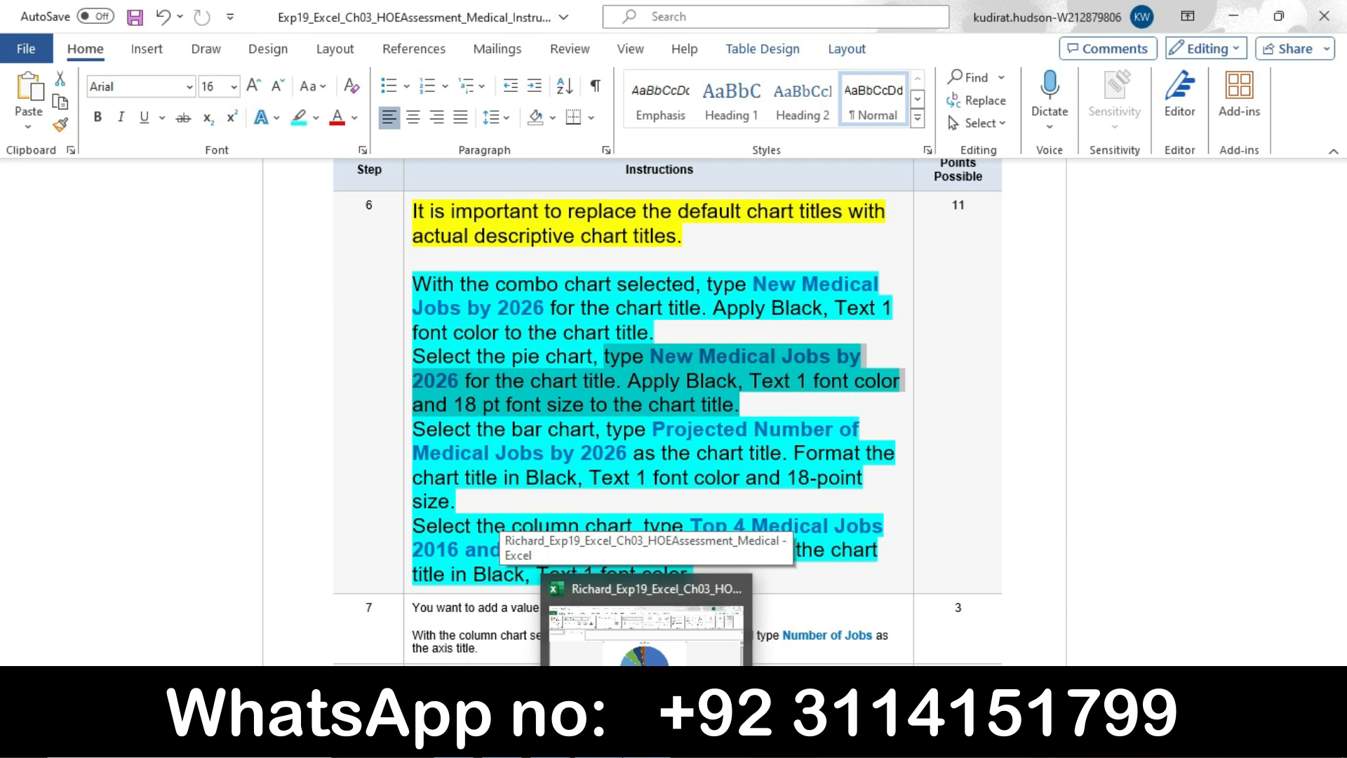
left_click(649, 695)
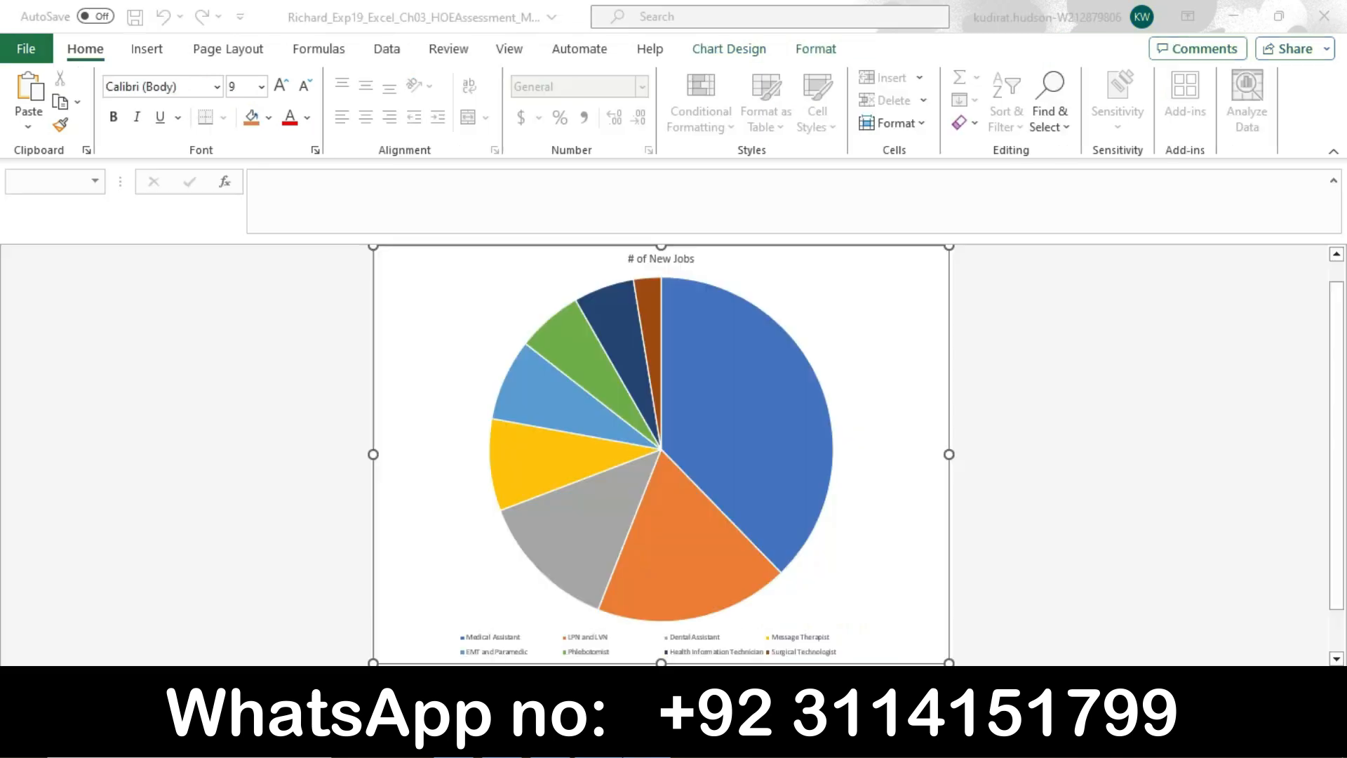
left_click(665, 258)
left_click(696, 261)
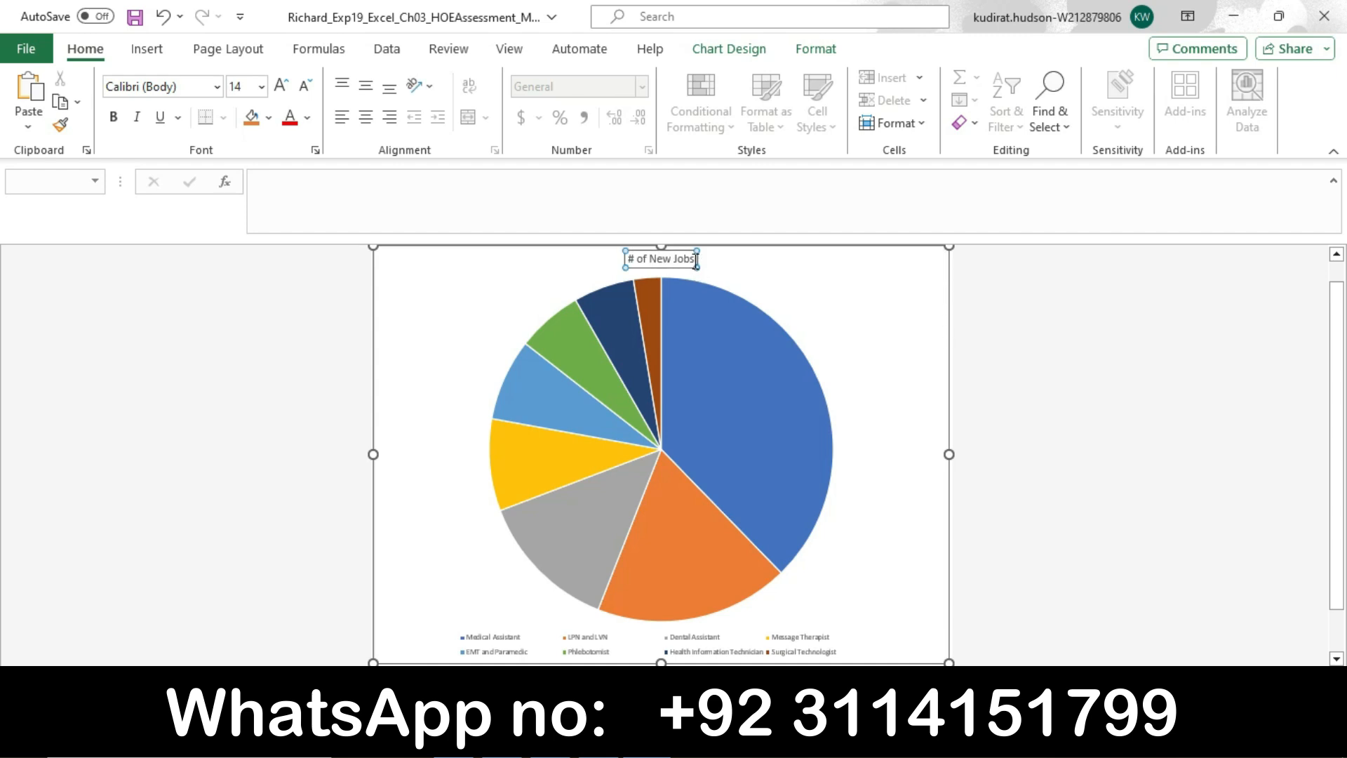
key("BackSpace")
key("BackSpace")
key("BackSpace")
key("BackSpace")
key("BackSpace")
key("BackSpace")
key("BackSpace")
key("BackSpace")
key("BackSpace")
key("BackSpace")
key("BackSpace")
key("BackSpace")
key("BackSpace")
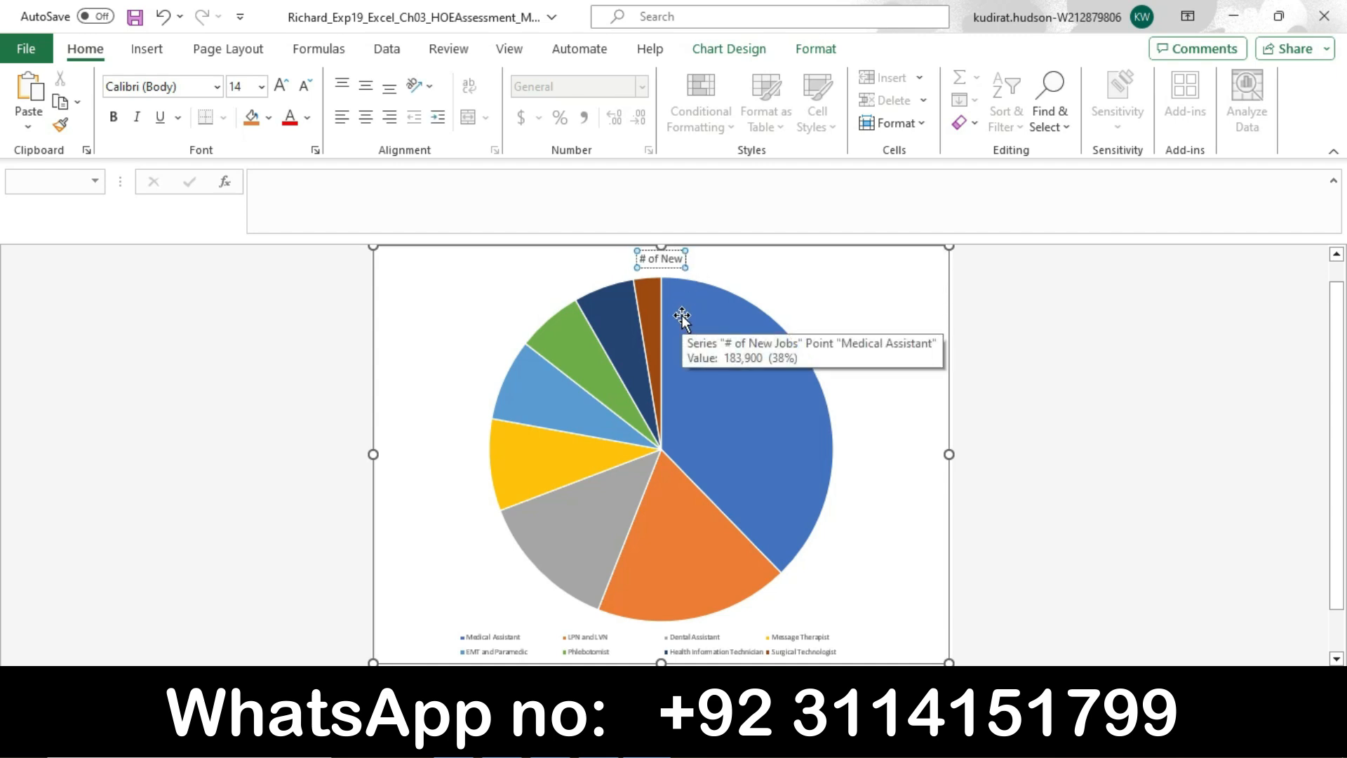
type("New Medical Jobs by 202")
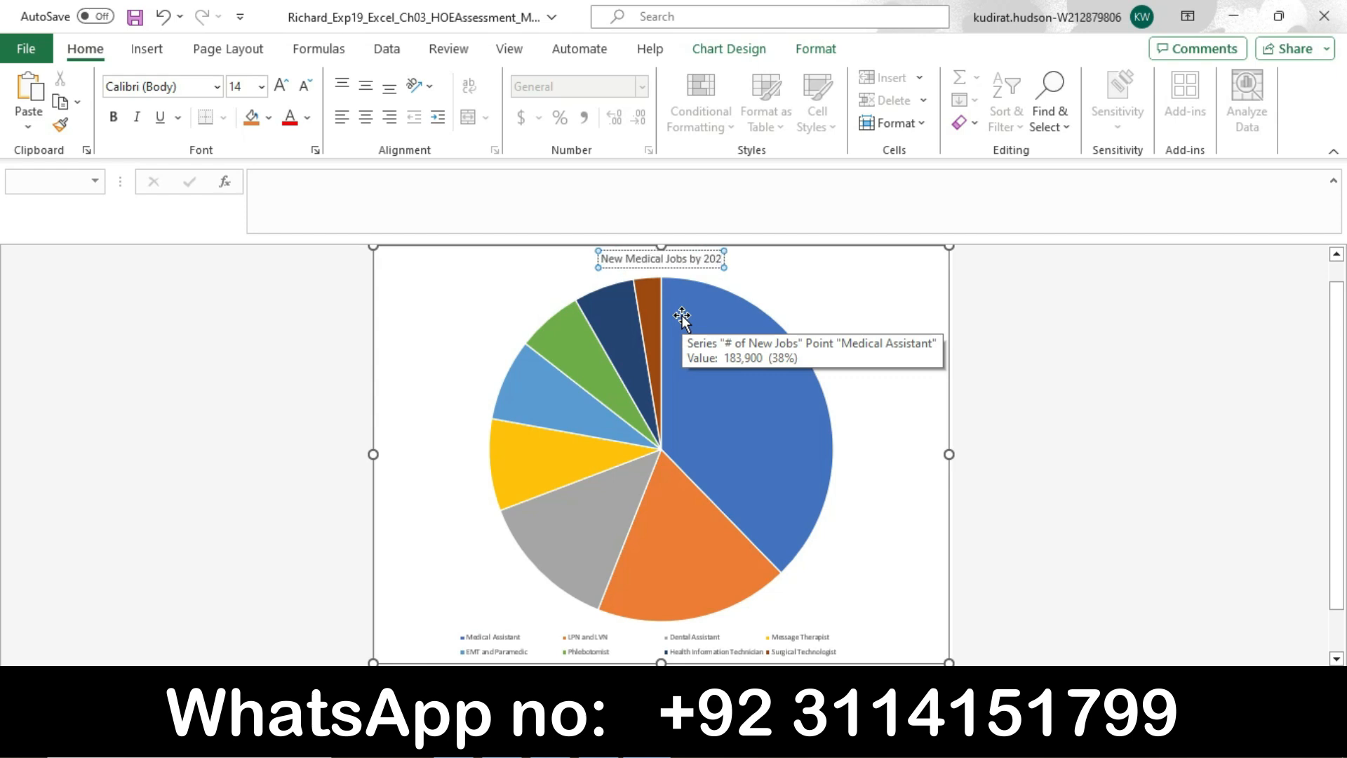
type("6")
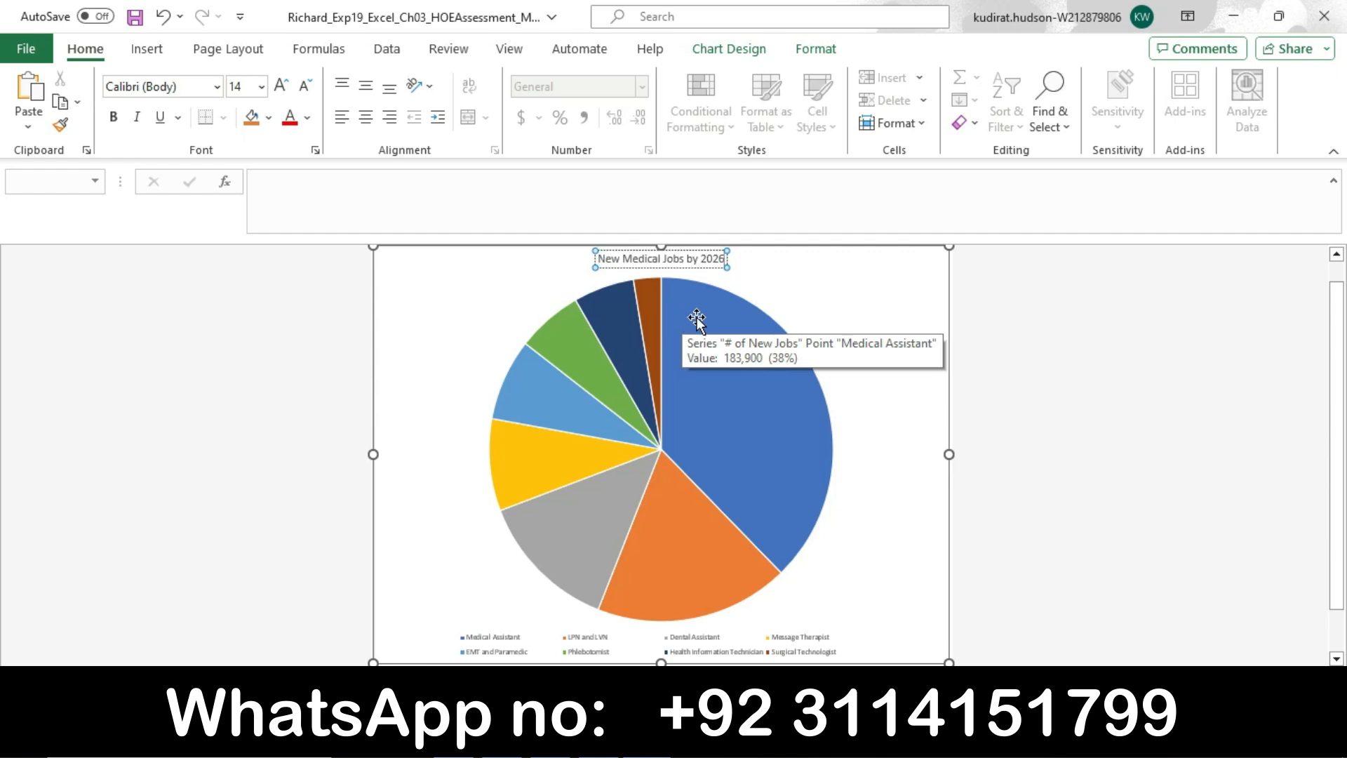
left_click(821, 282)
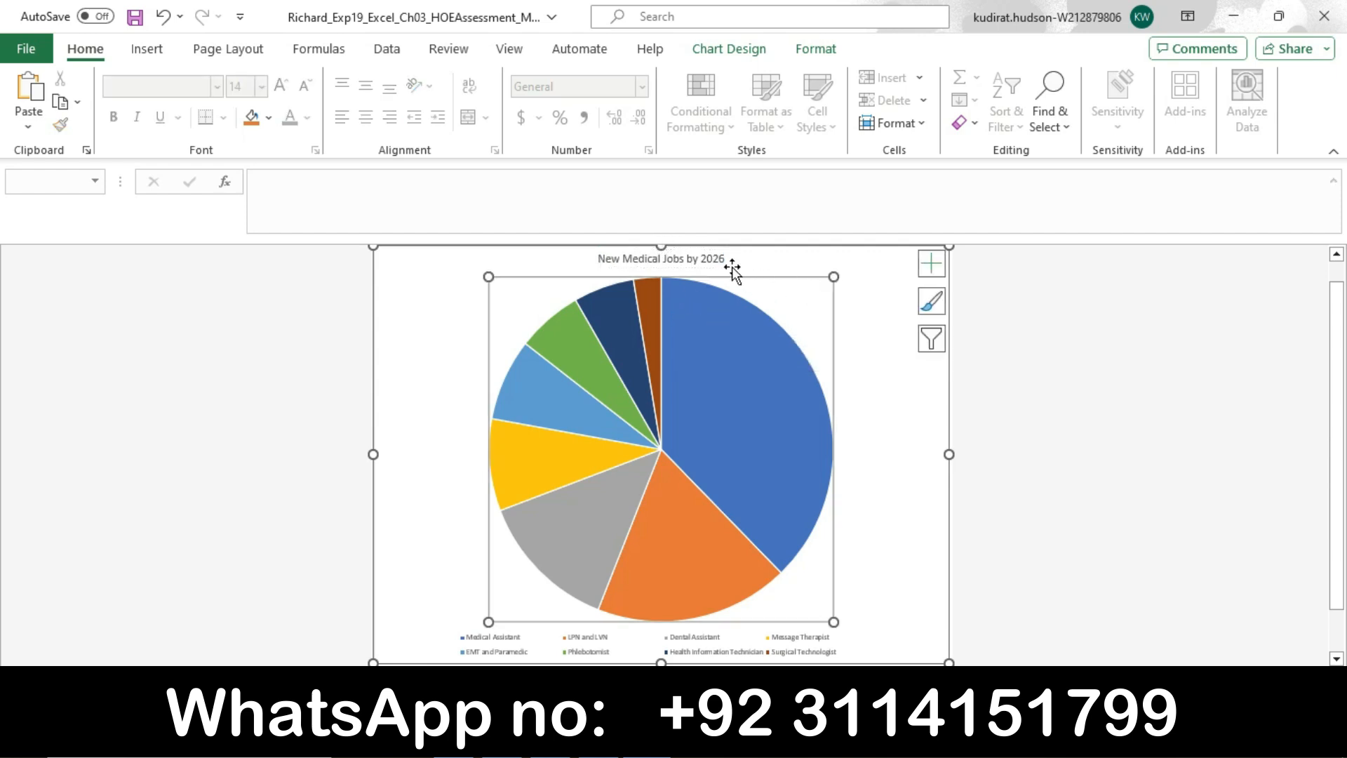
- Format the pie chart's title in Black, Text 1 font color at 18 pt, checking the step 6 instructions in Word
left_click(707, 251)
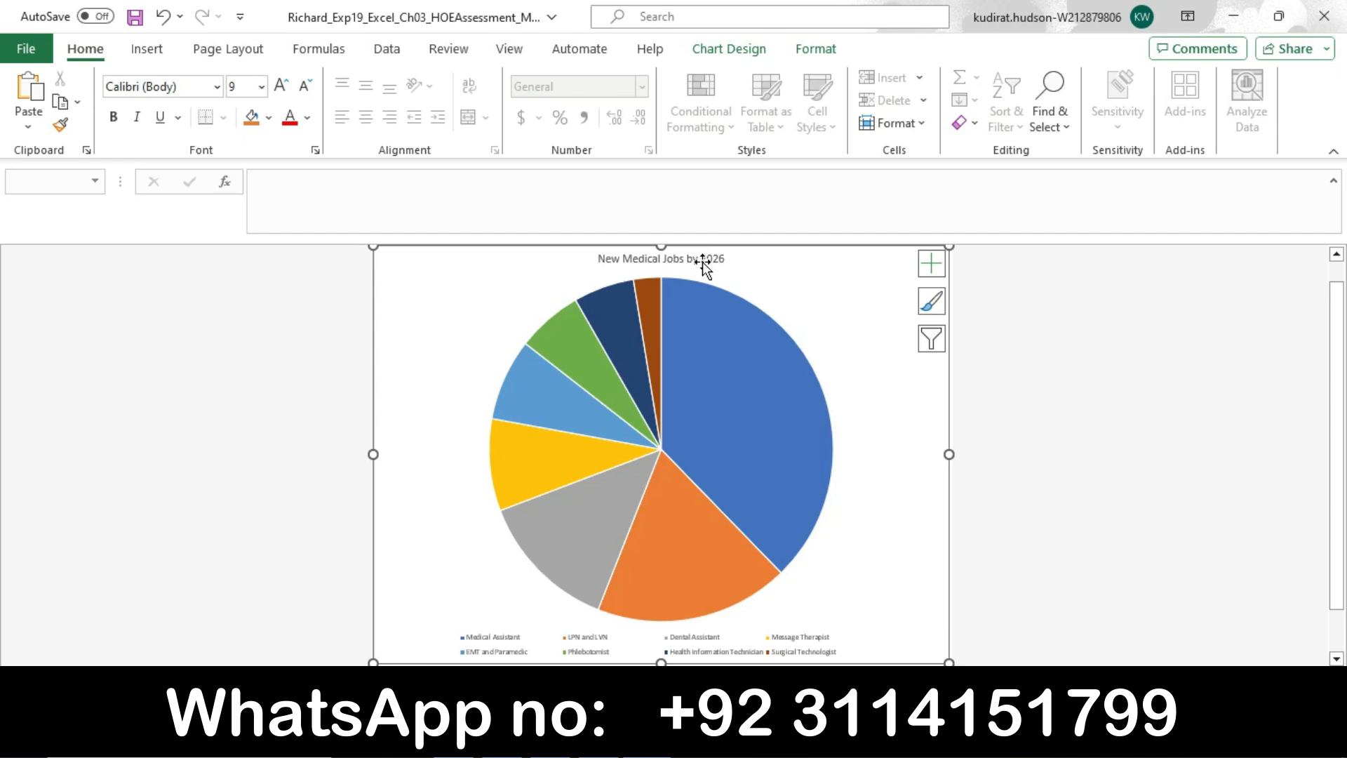
right_click(703, 263)
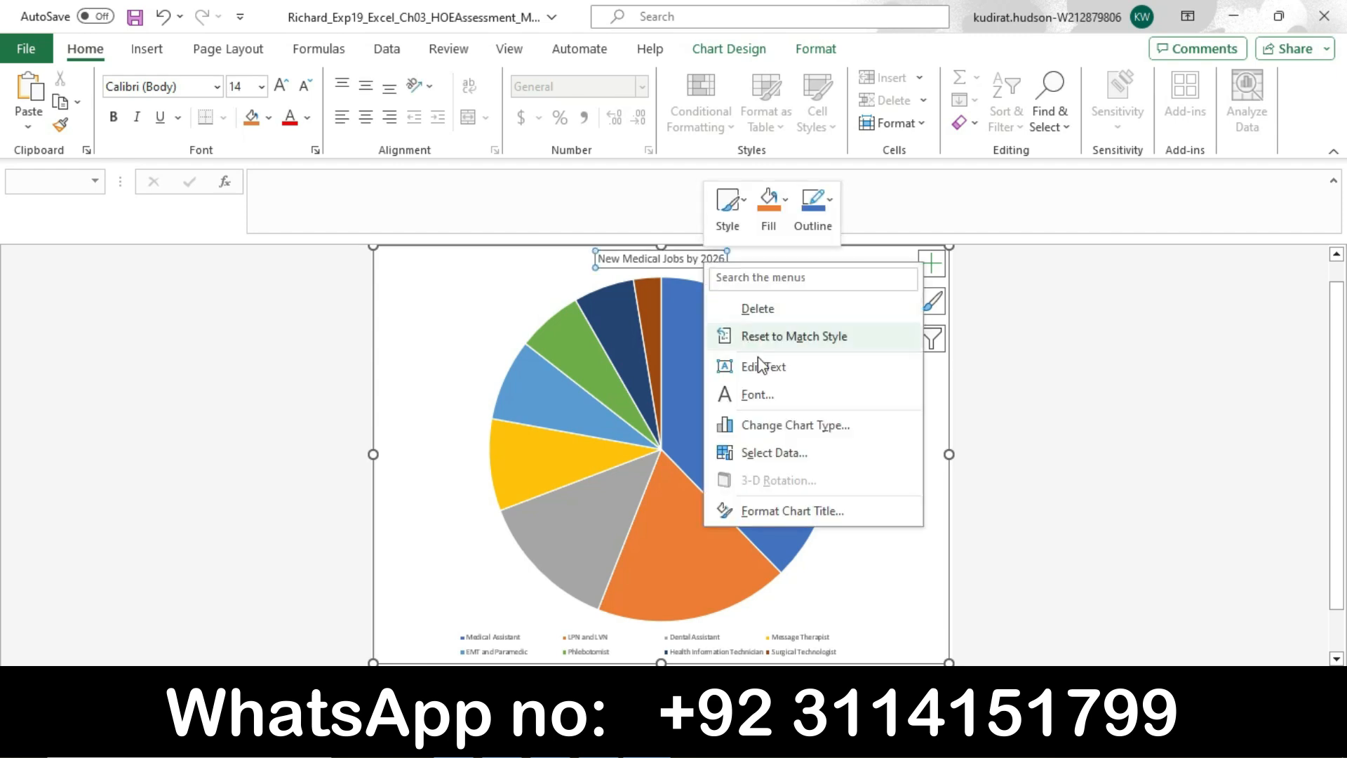
left_click(769, 393)
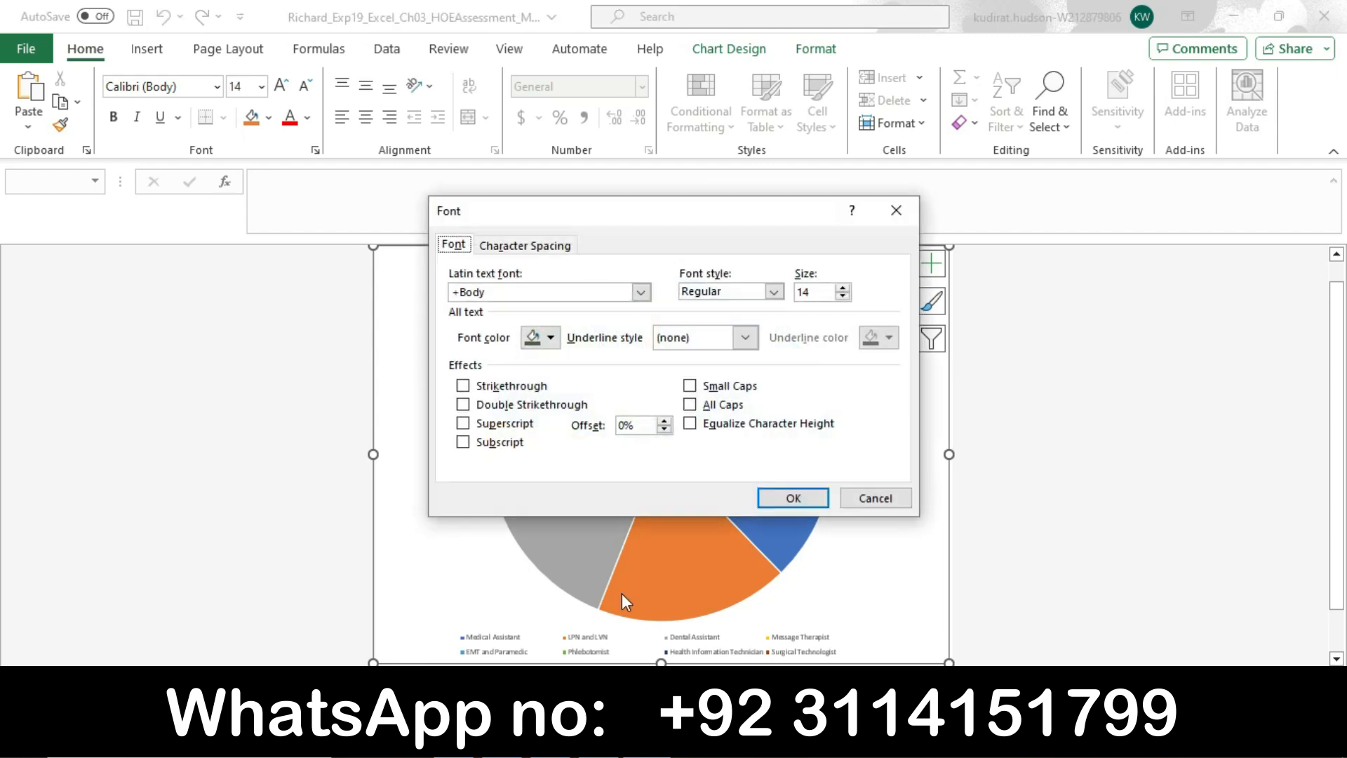
left_click(598, 744)
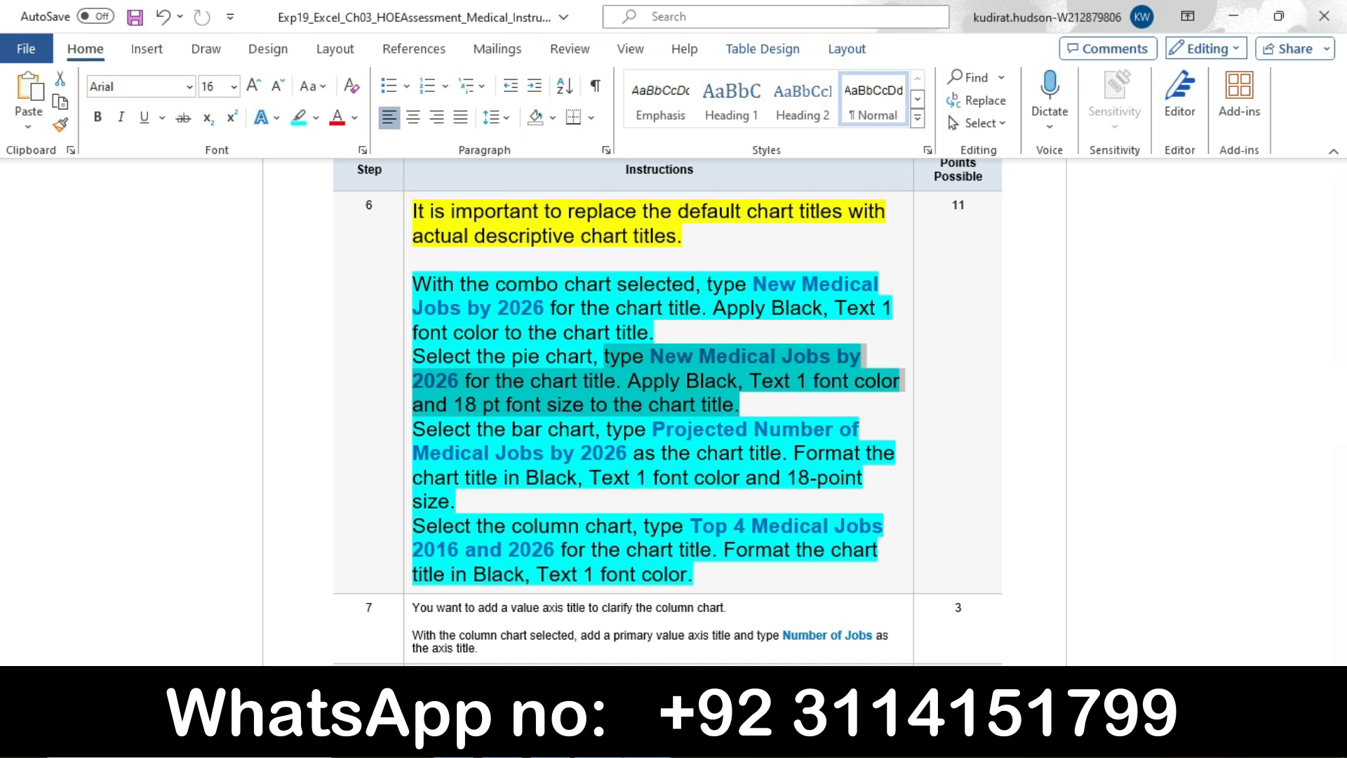
left_click(647, 744)
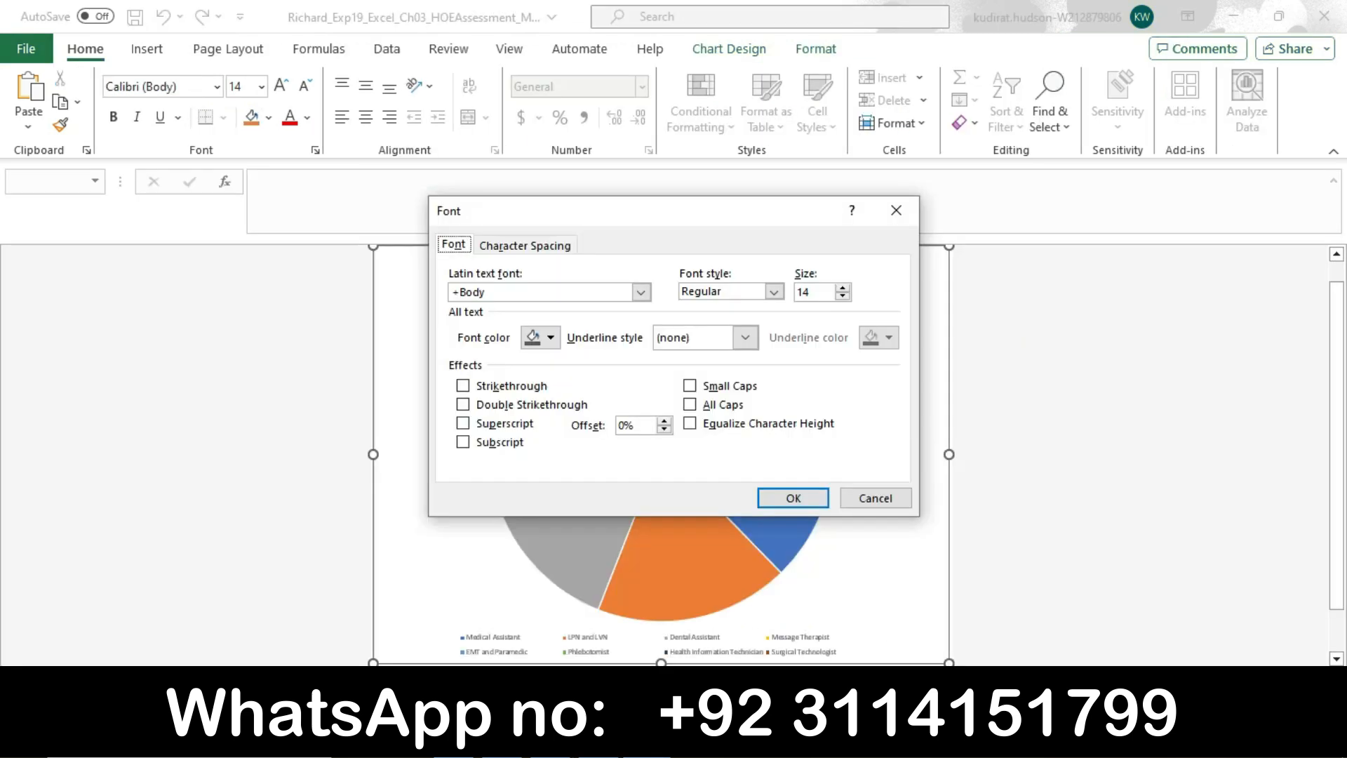
left_click(550, 338)
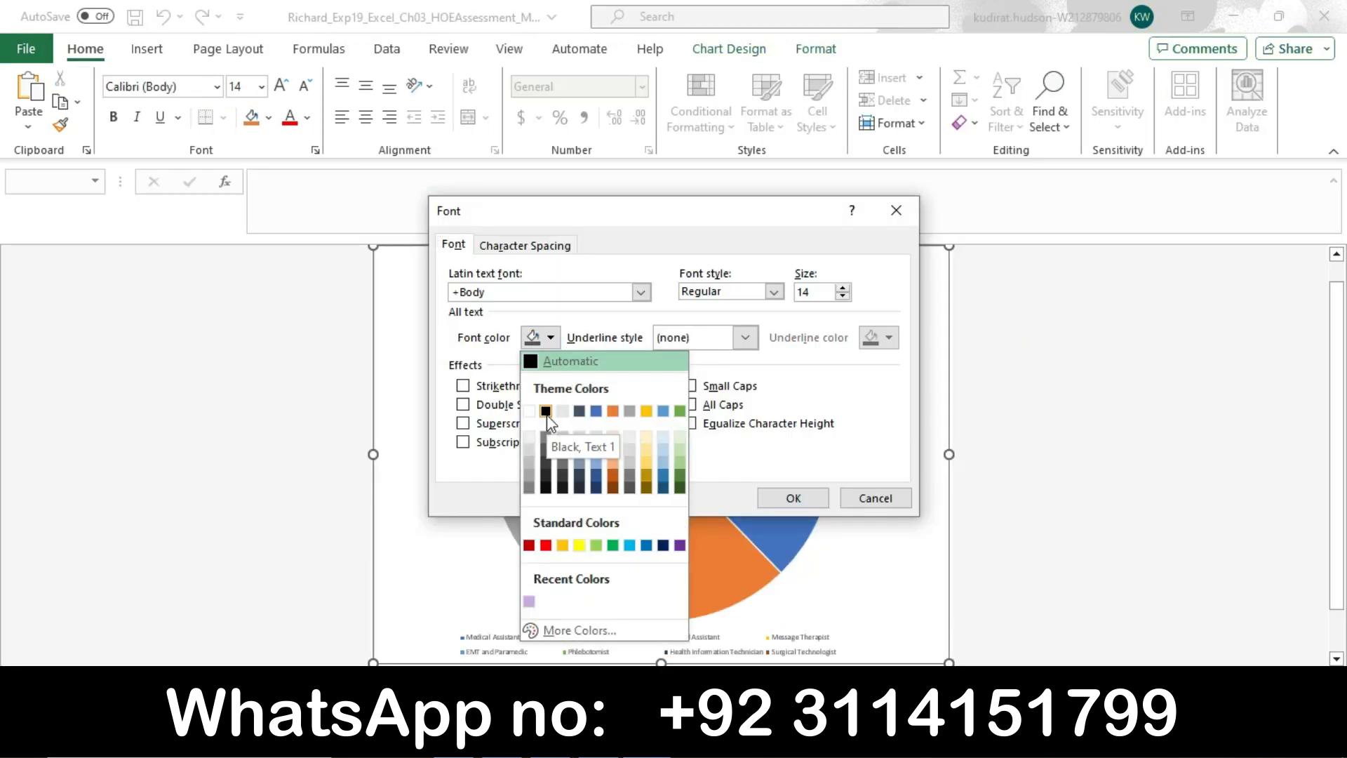
left_click(546, 413)
left_click(820, 291)
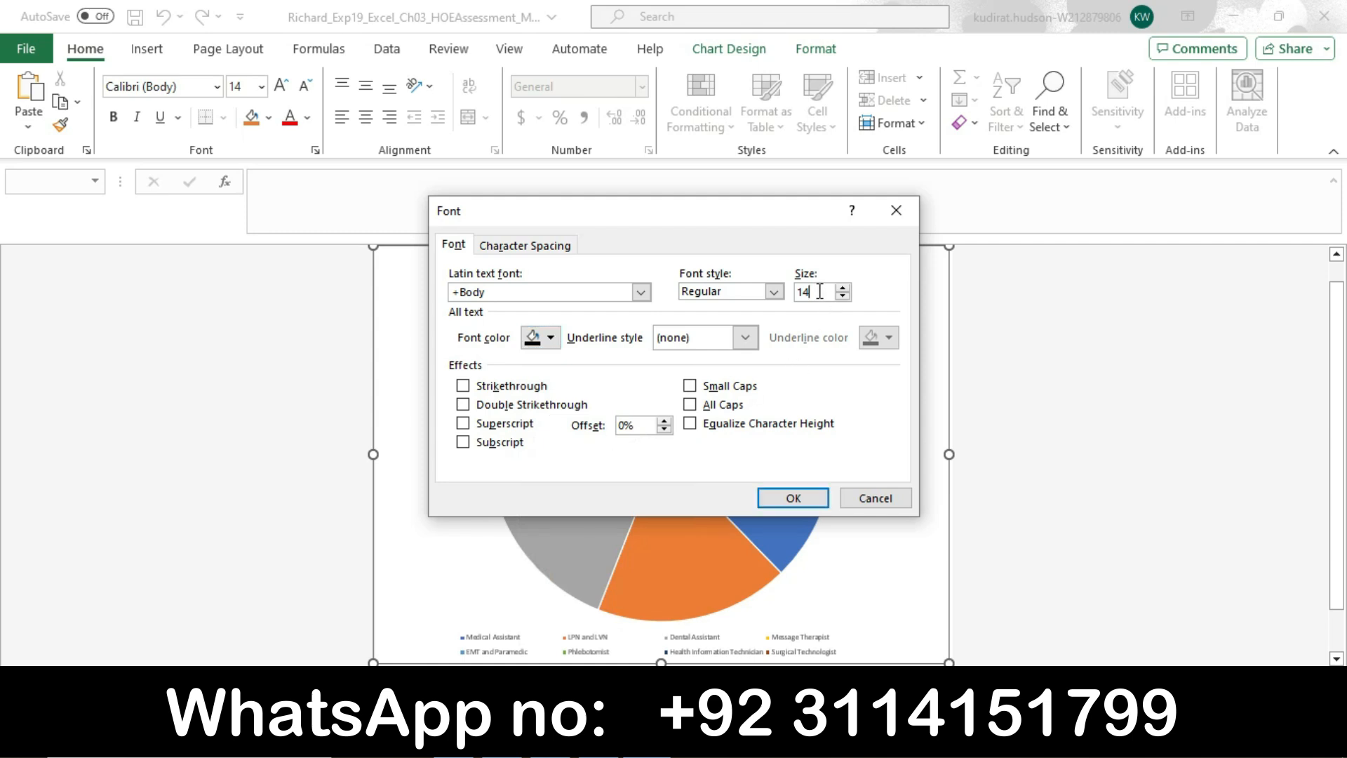
key("BackSpace")
type("8")
left_click(787, 498)
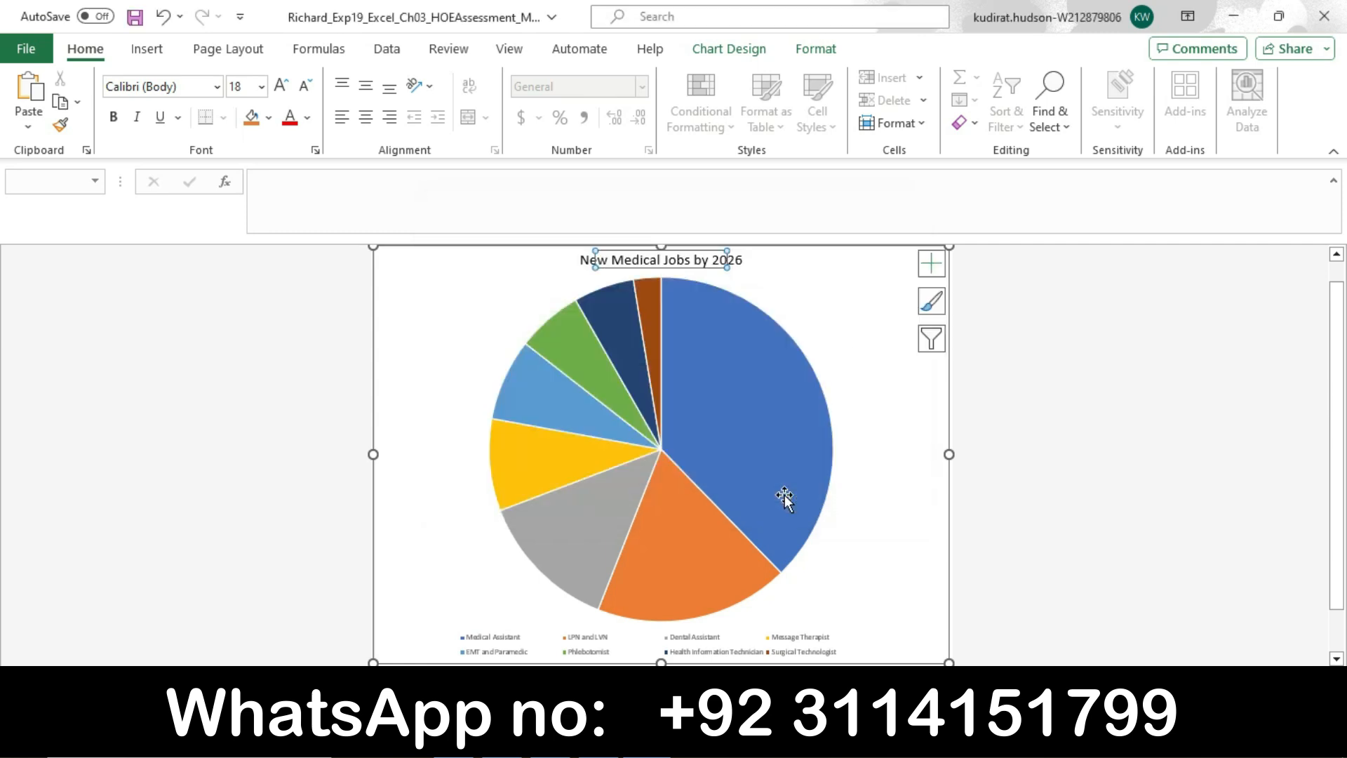
left_click(983, 466)
- Select the bar chart's title and formatting instructions in step 6 in Word, after bringing up the bar chart sheet in Excel
left_click(598, 741)
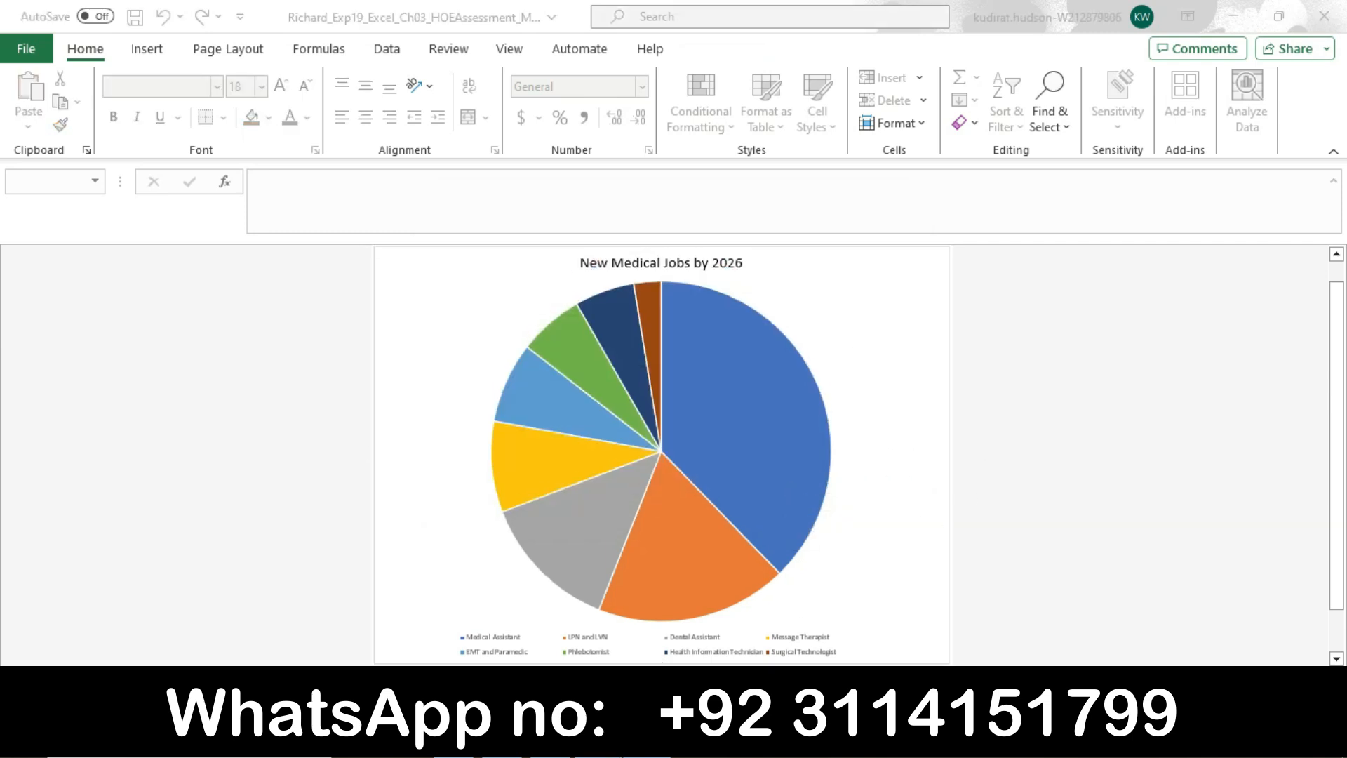
left_click_drag(414, 431, 583, 432)
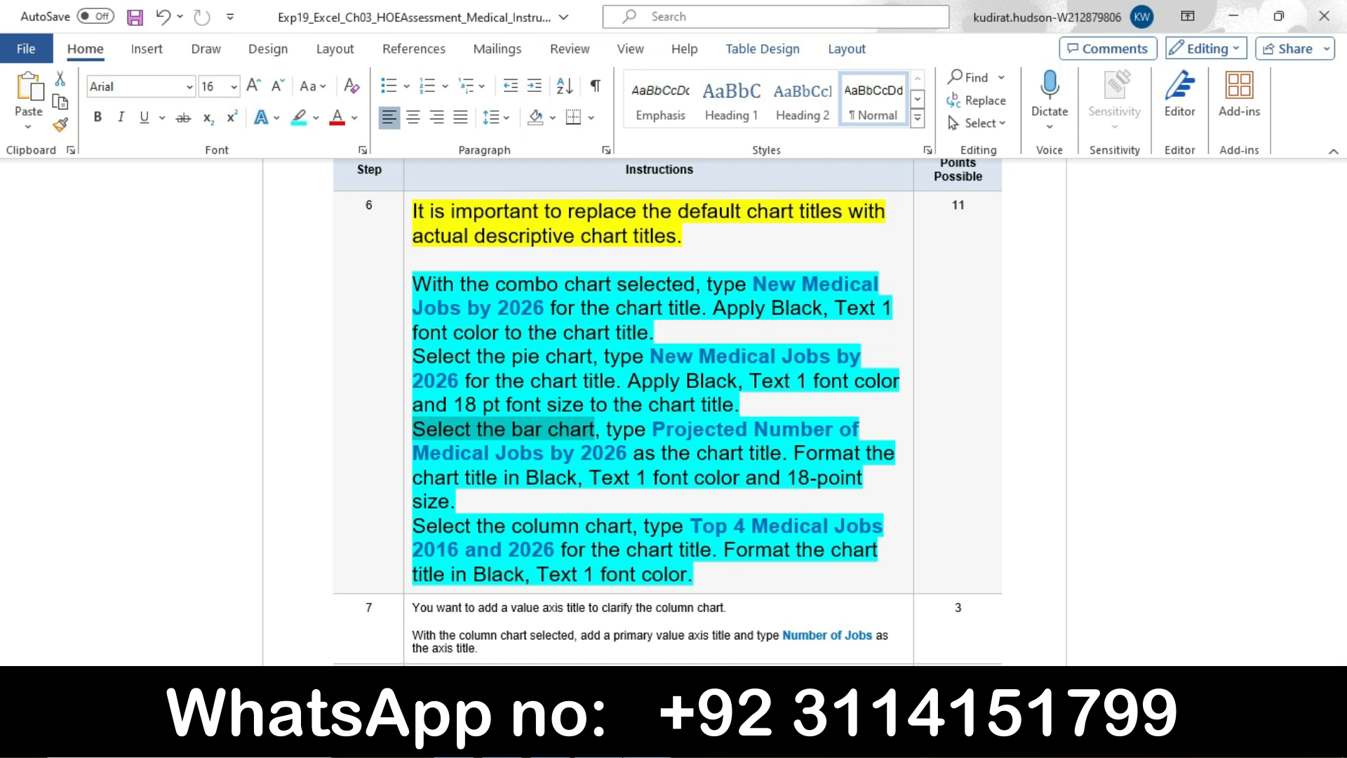
left_click(647, 741)
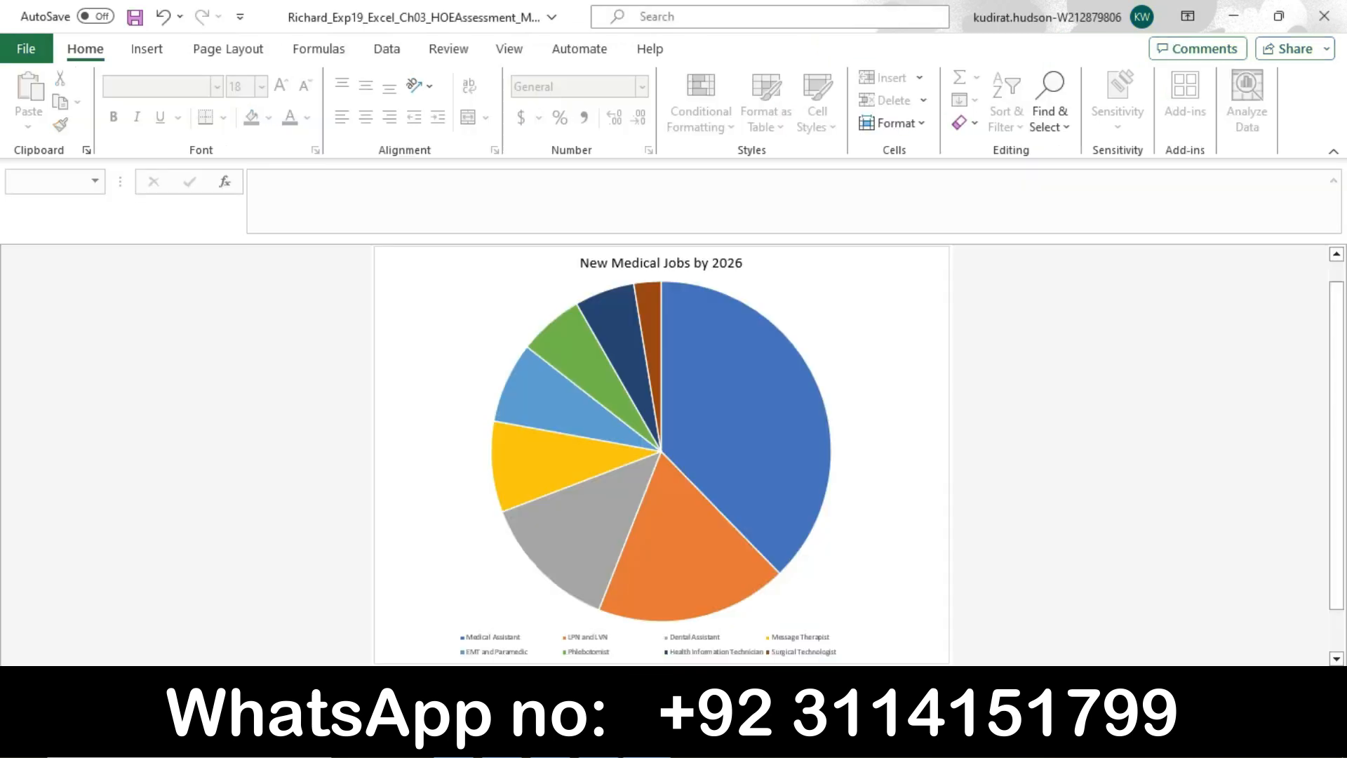
key("ctrl+Page_Up")
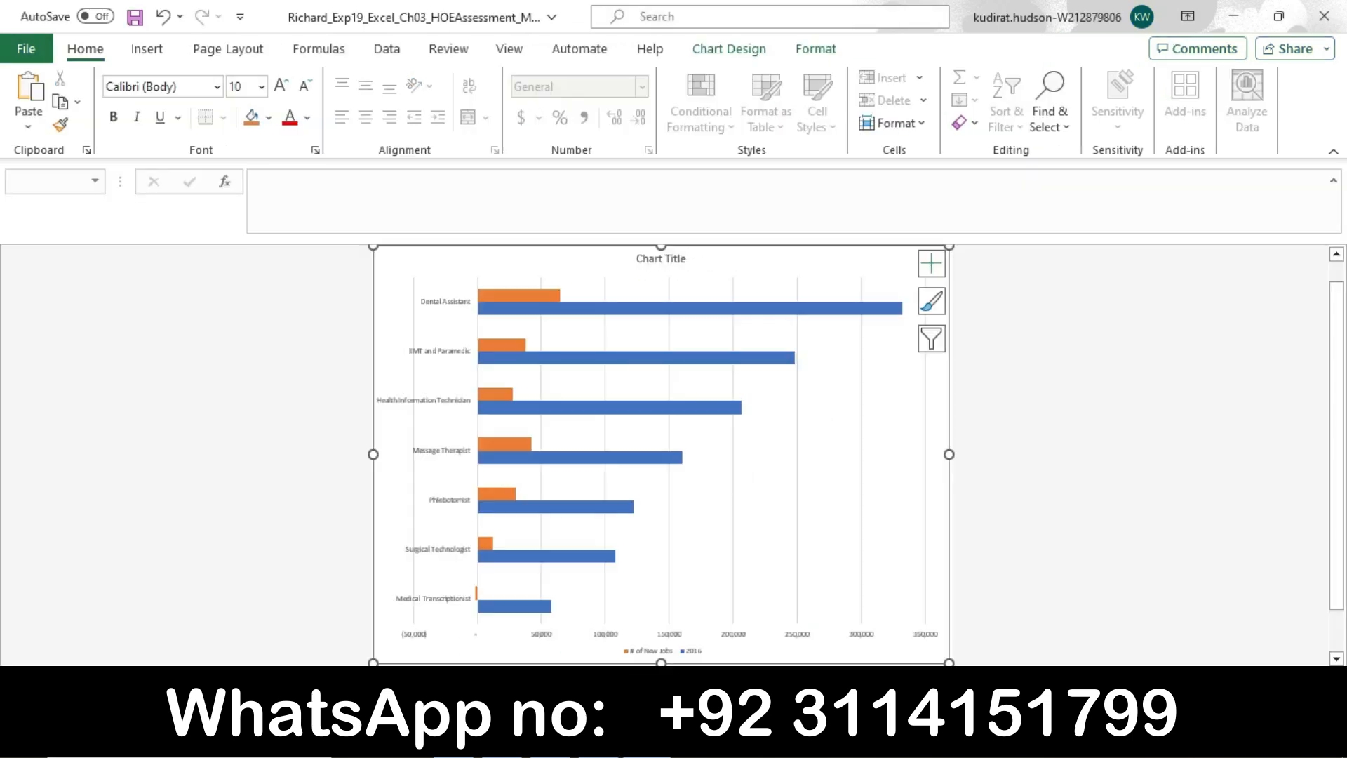
left_click(598, 741)
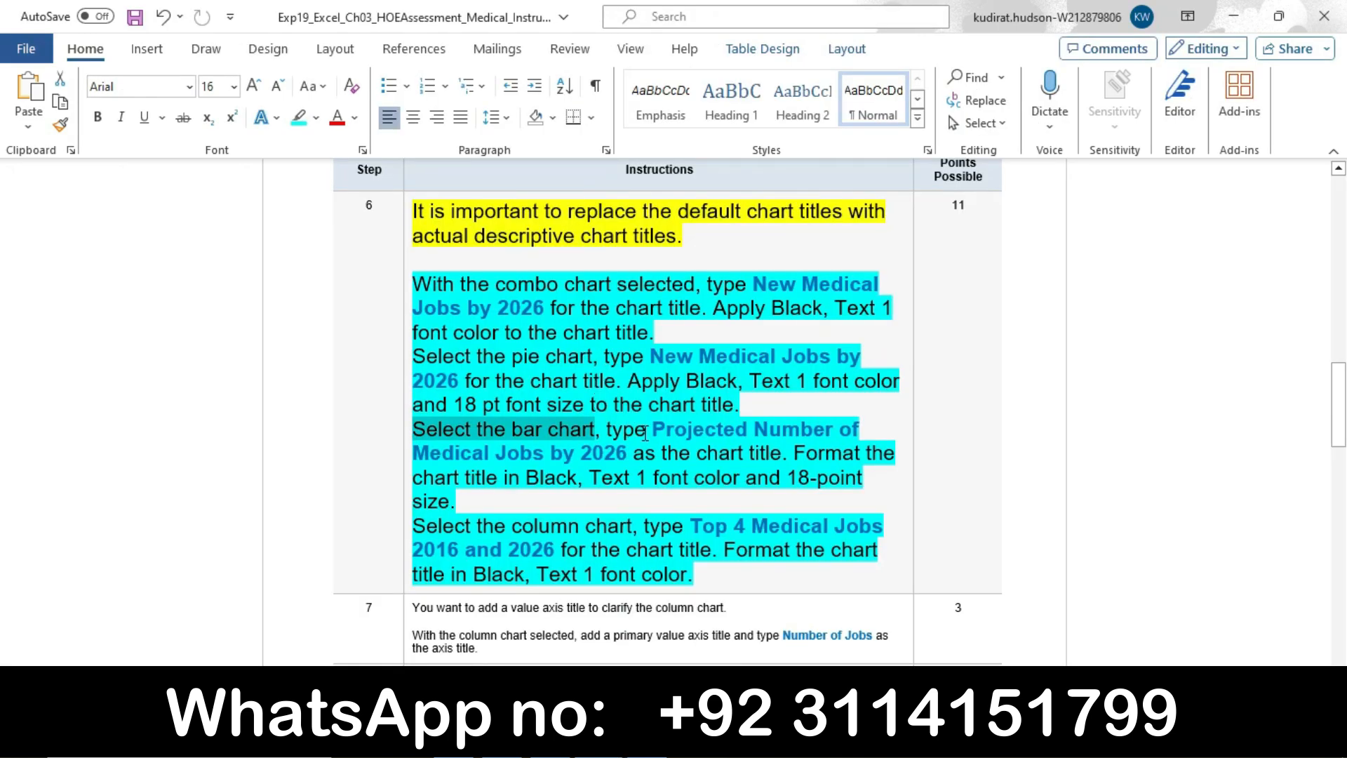
left_click_drag(608, 429, 630, 494)
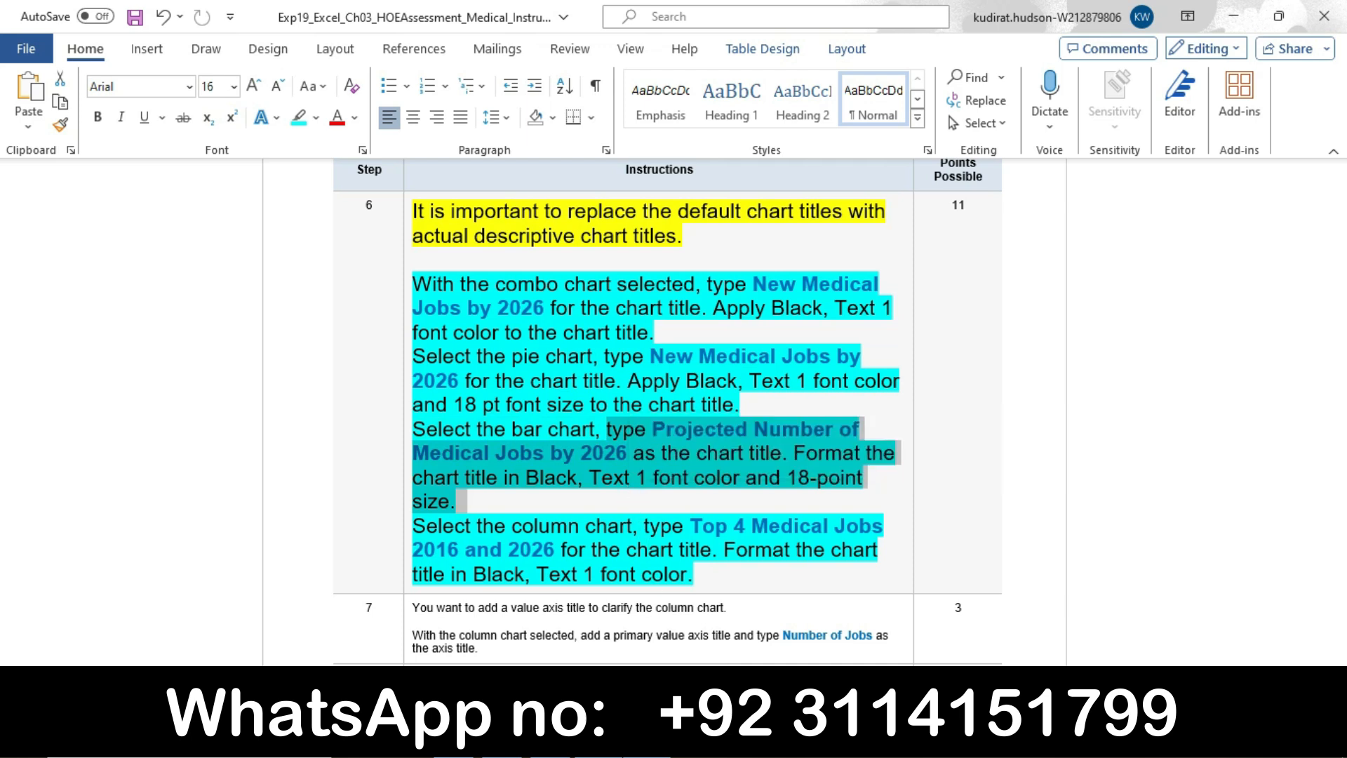
- Switch to Excel and replace the bar chart's default title with "Projected Number of Medical Jobs by 2026", checking the wording in Word
left_click(642, 742)
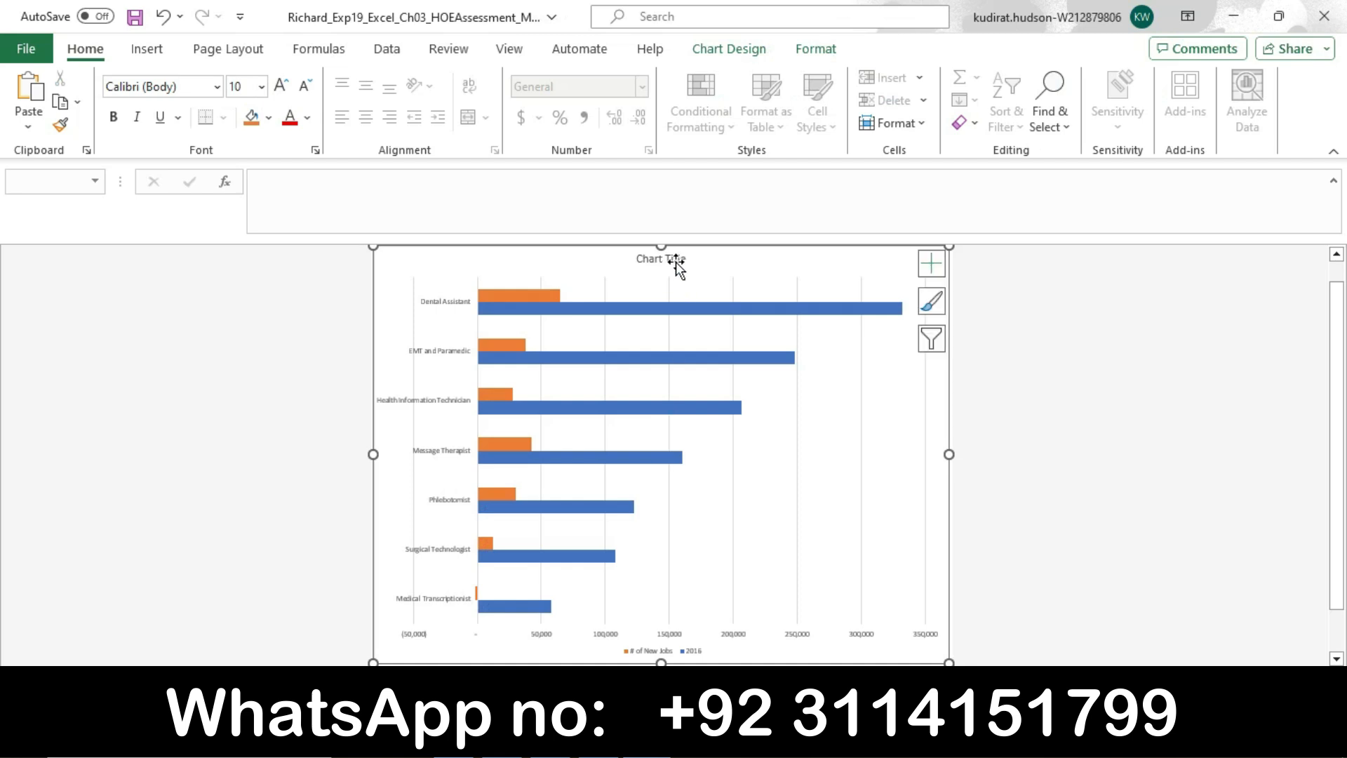
left_click(679, 259)
left_click(680, 259)
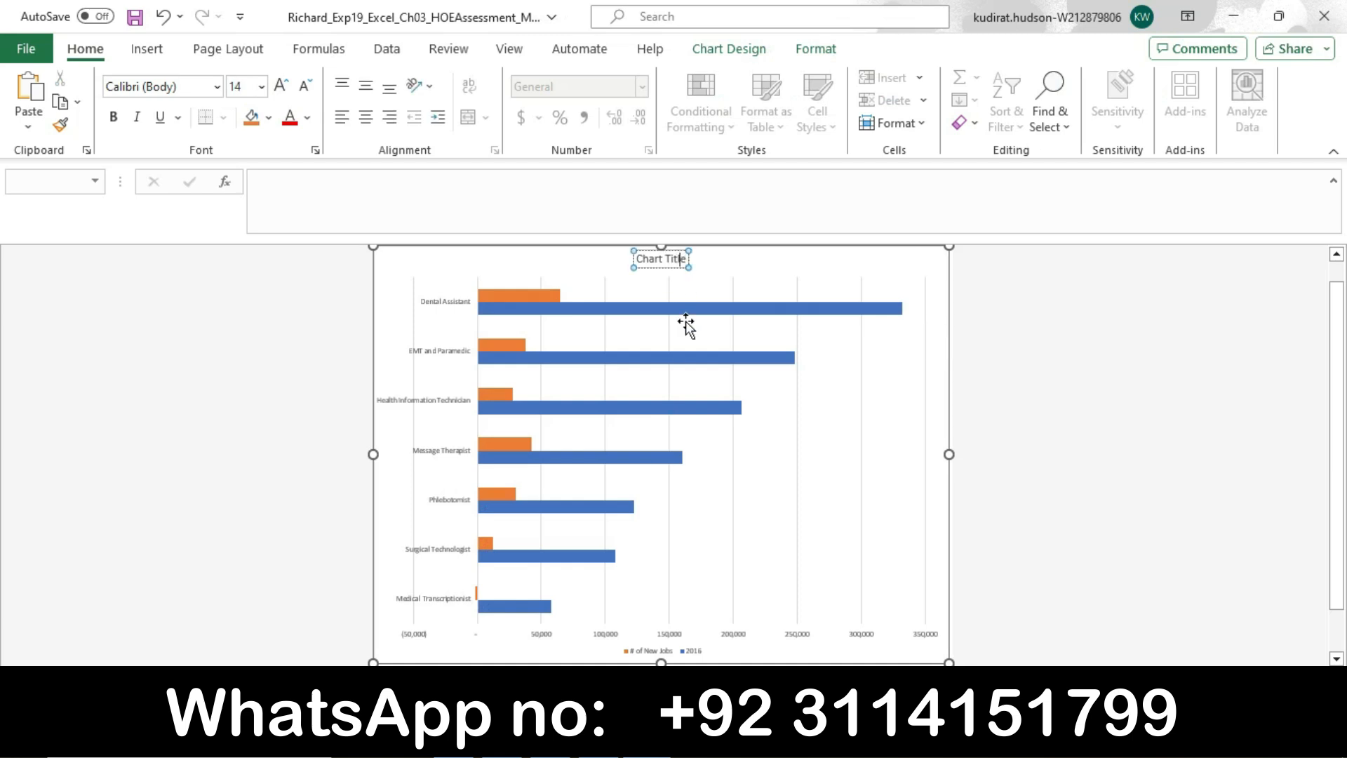
key("Right")
key("BackSpace")
key("BackSpace")
key("BackSpace")
key("BackSpace")
key("BackSpace")
key("BackSpace")
key("BackSpace")
key("BackSpace")
key("BackSpace")
key("BackSpace")
key("BackSpace")
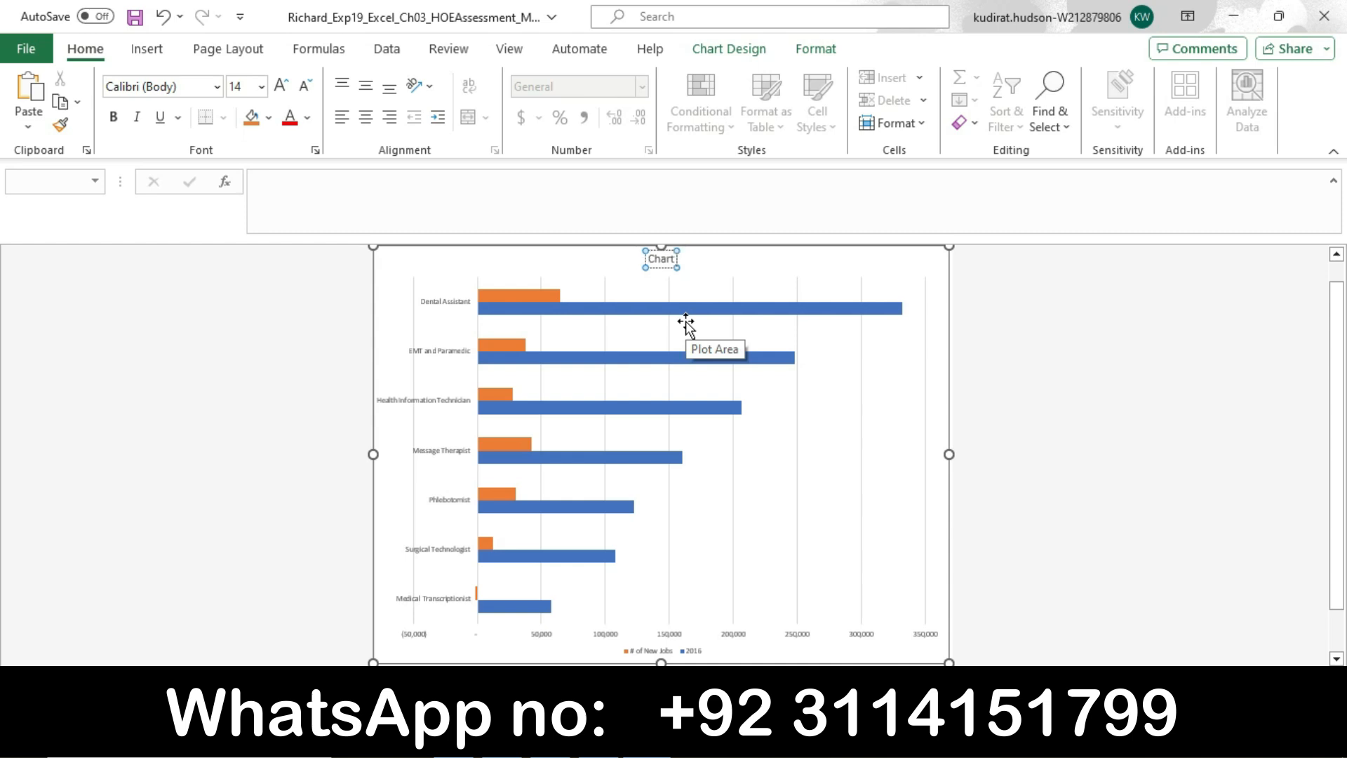
type("Projected")
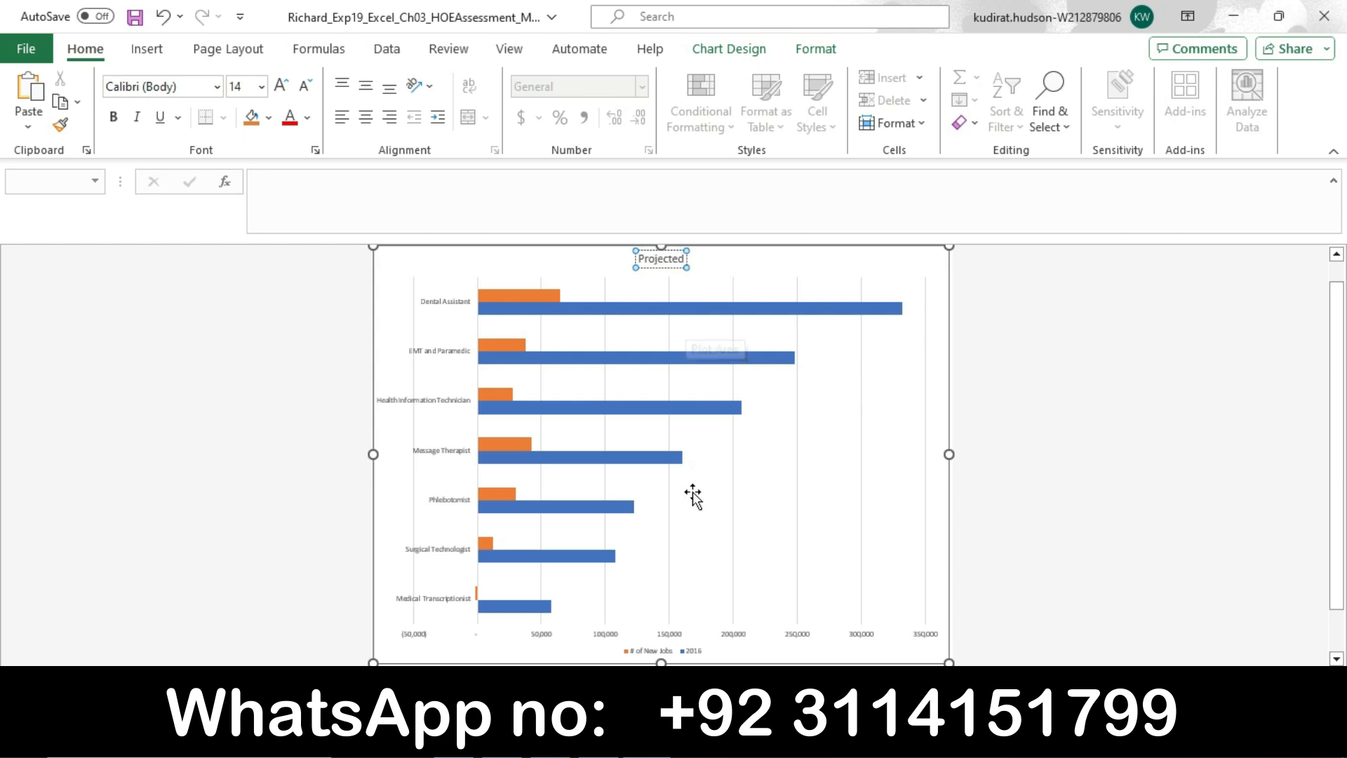
mouse_move(599, 742)
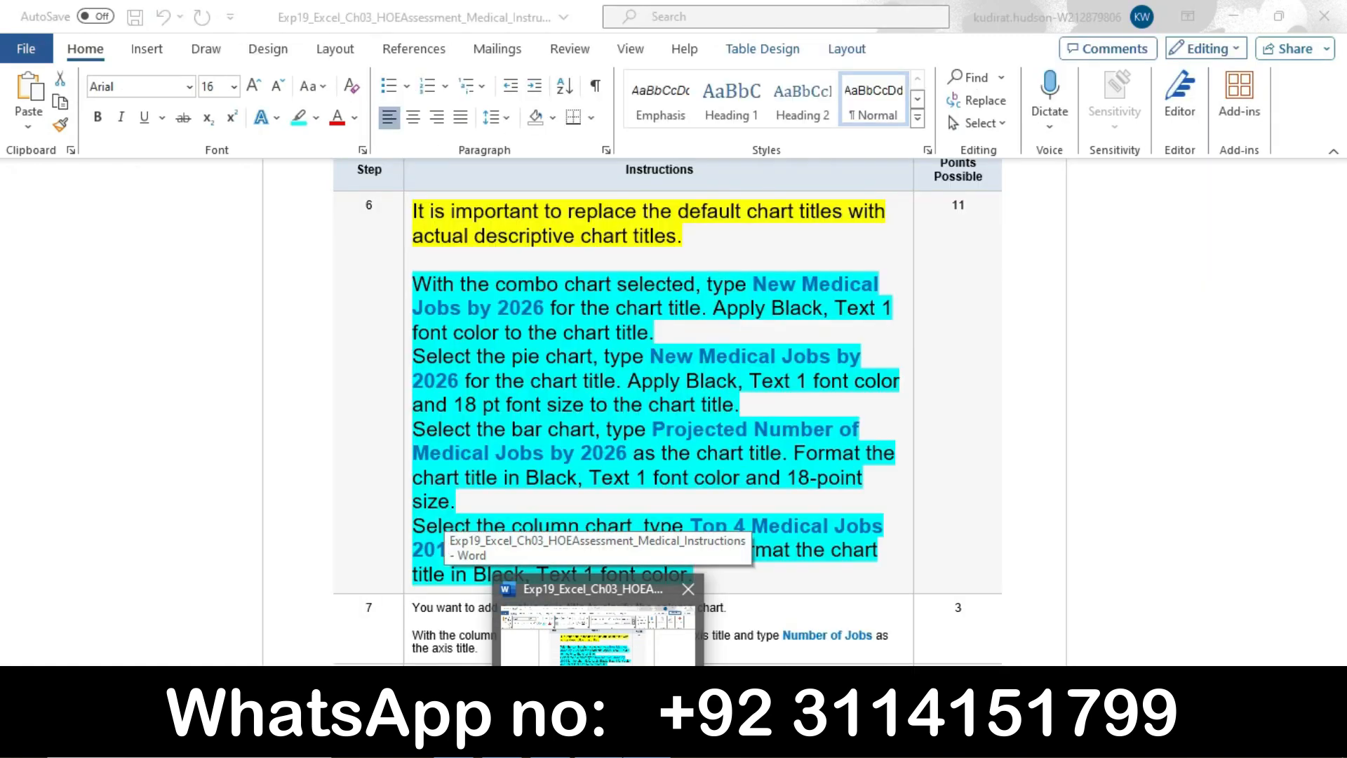
type("Numv")
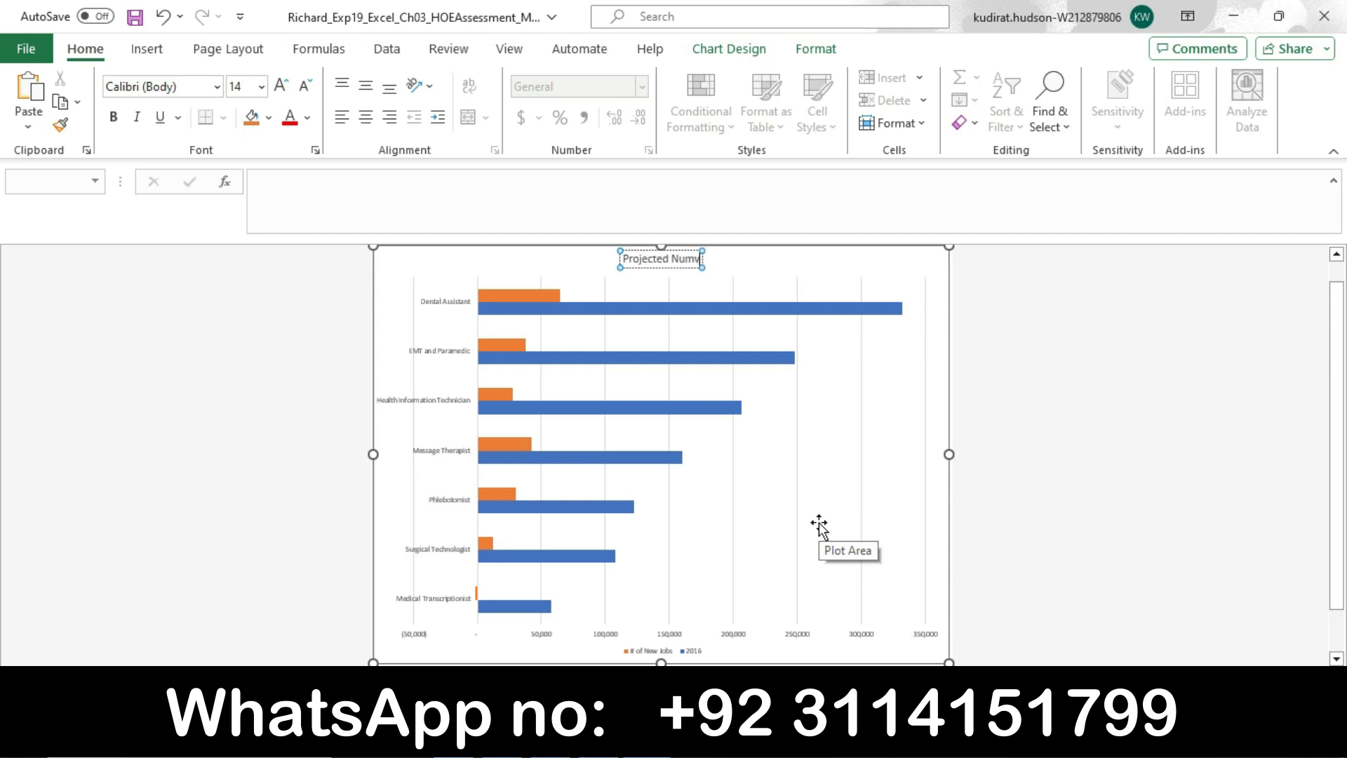
key("BackSpace")
type("ber o")
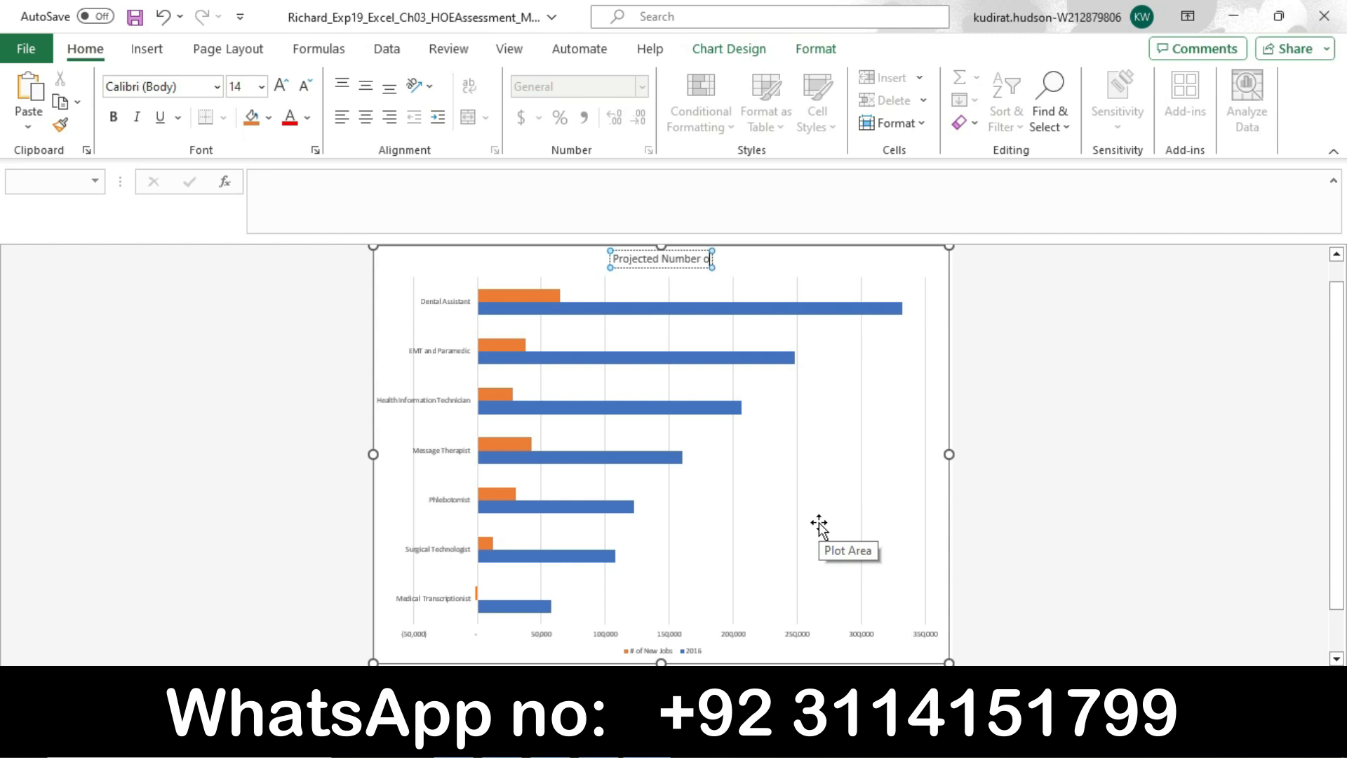
type("f M")
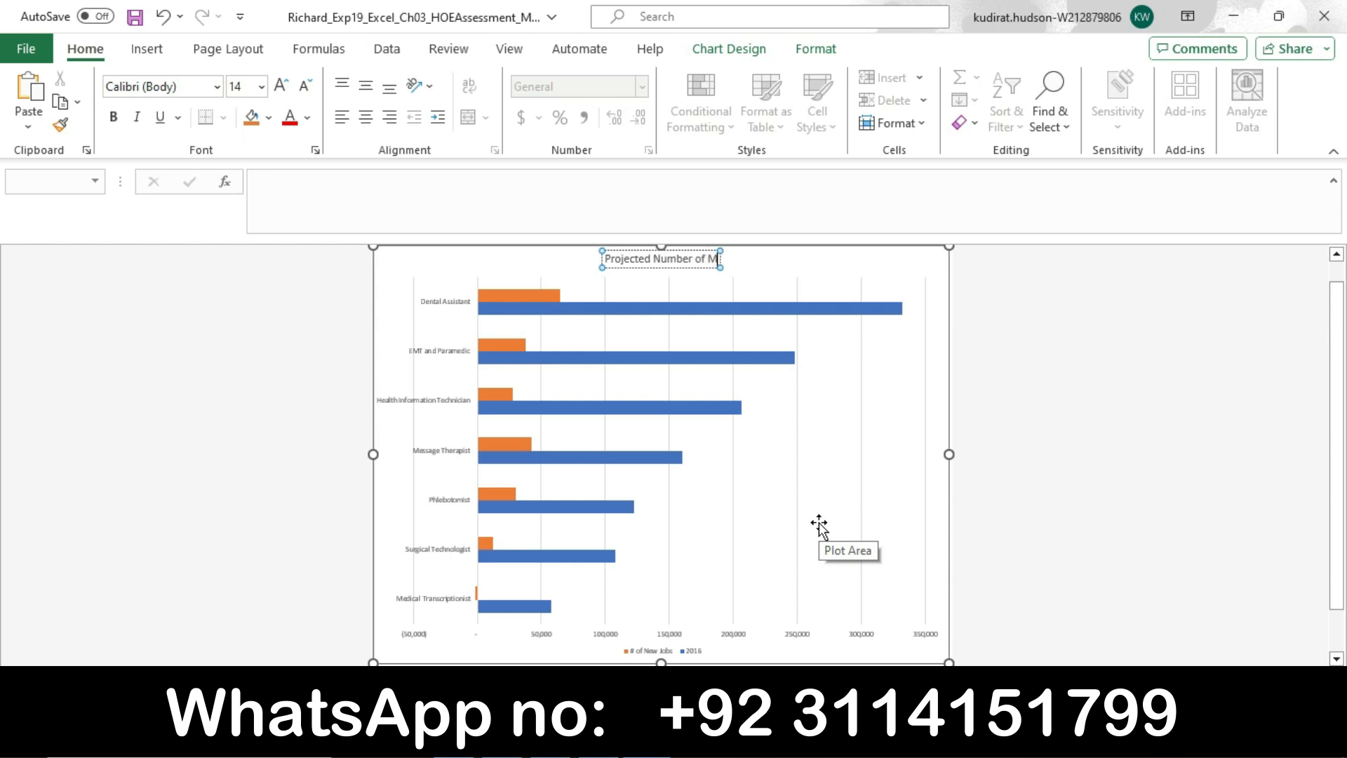
type("edical")
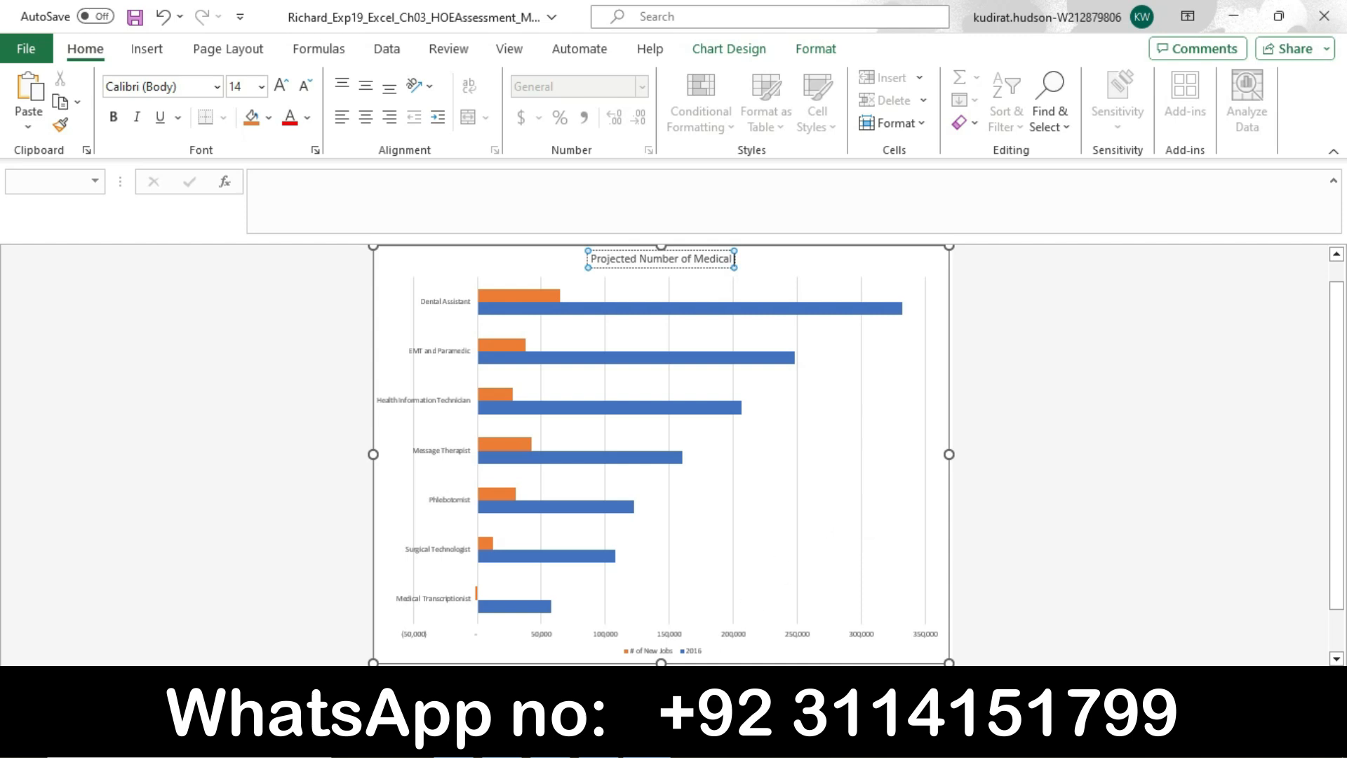
mouse_move(598, 695)
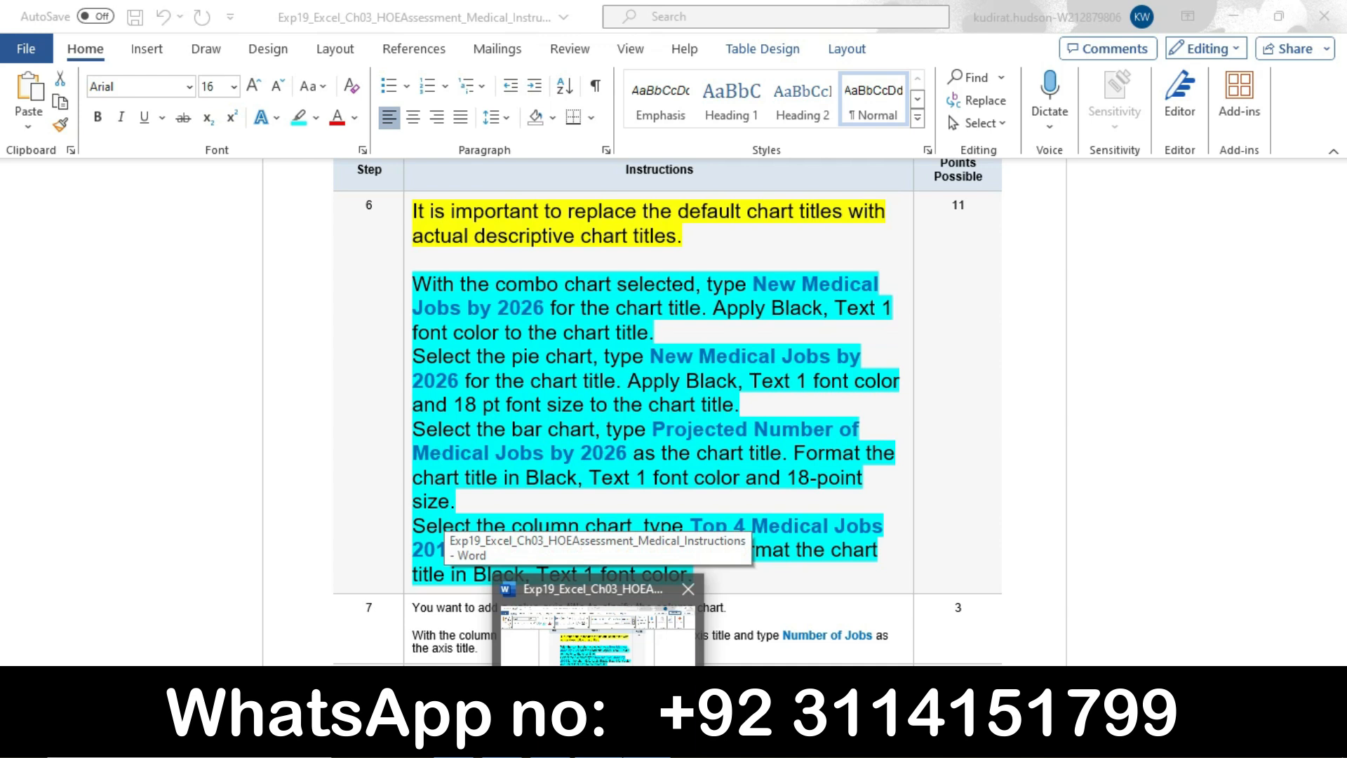
type("Jobs by 2026")
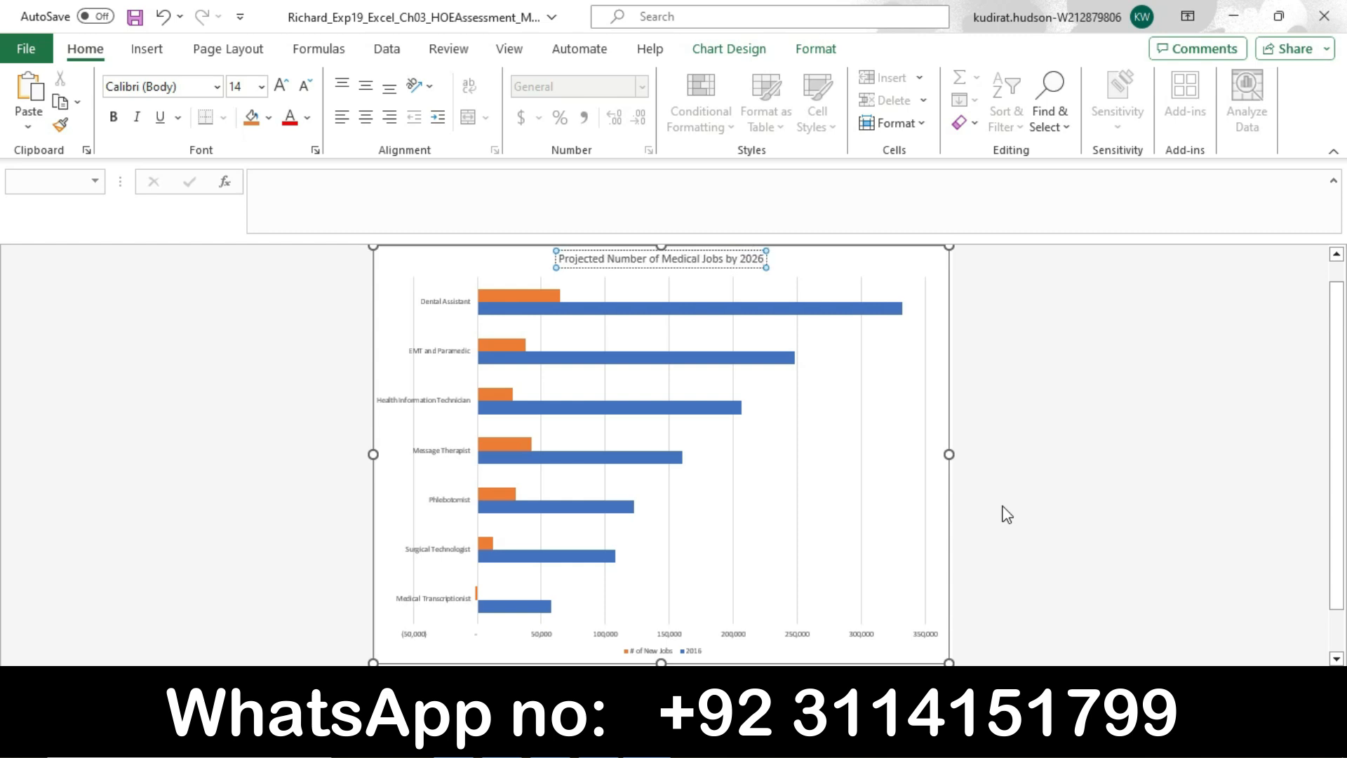
- Check the step 6 instructions in Word and format the bar chart's title in Black, Text 1 font color at 18 pt in Excel
key("alt+Tab")
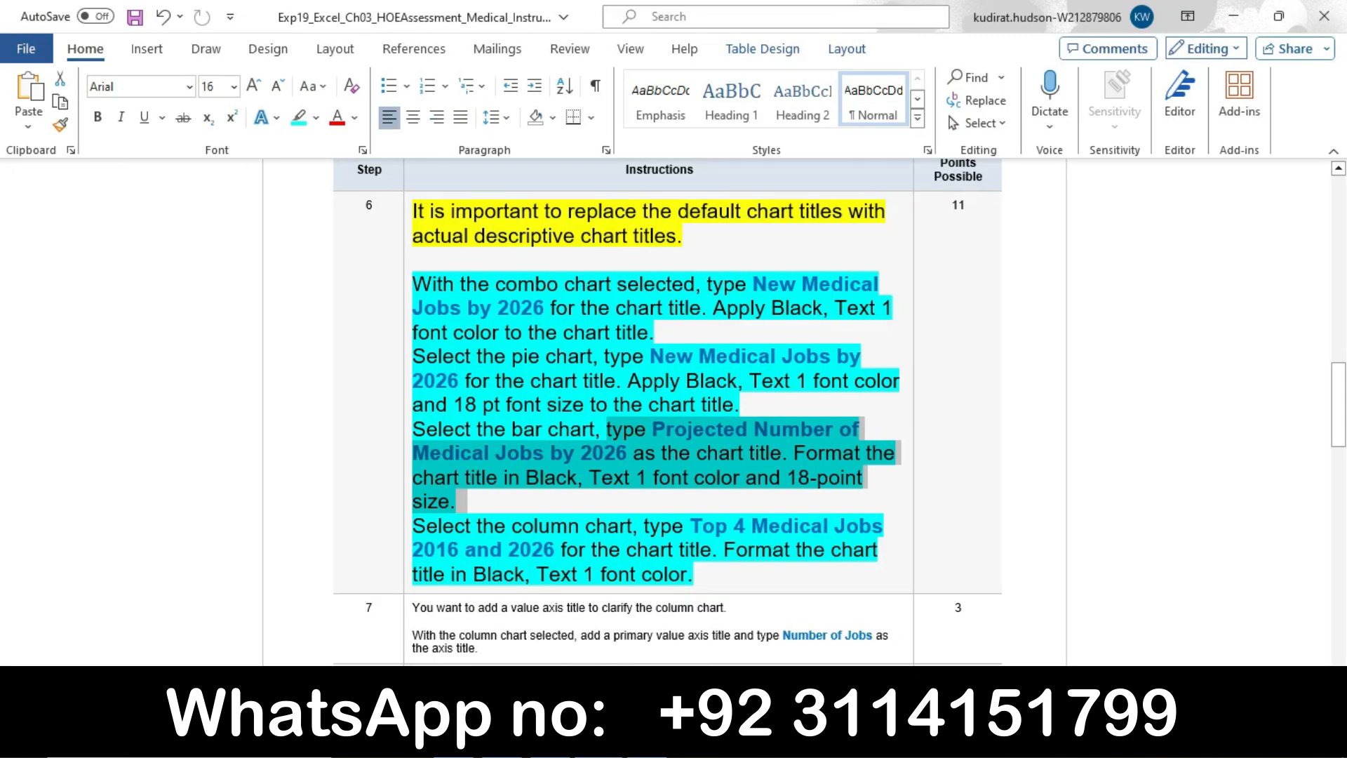
key("alt+Tab")
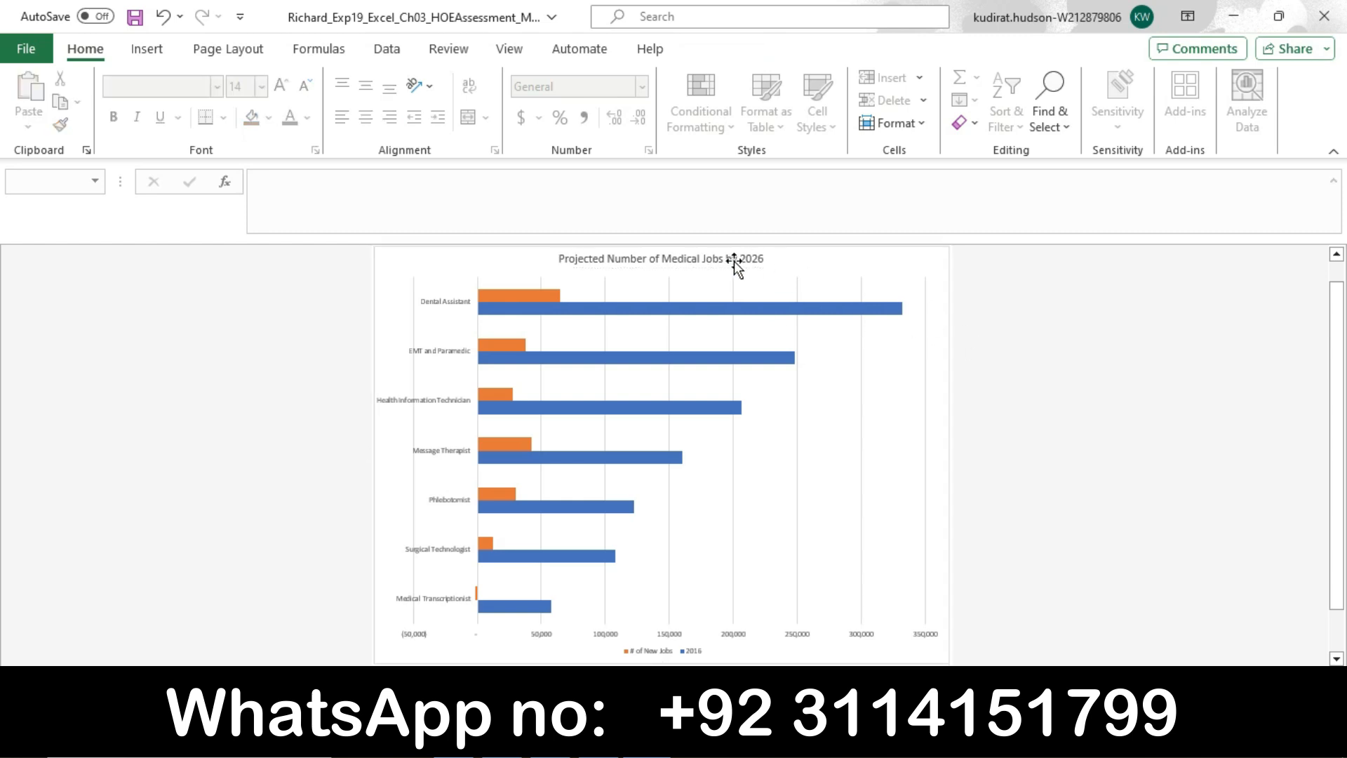
left_click(734, 260)
right_click(735, 259)
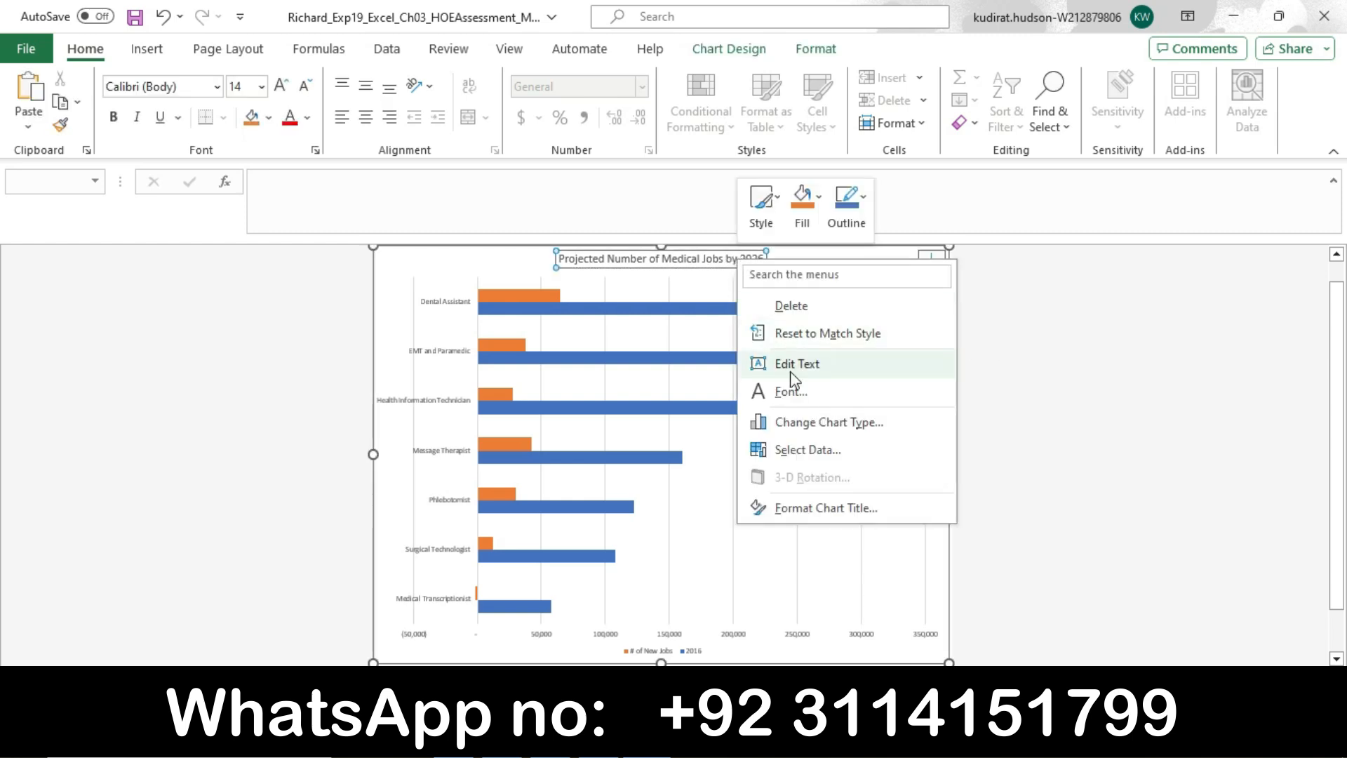
left_click(791, 391)
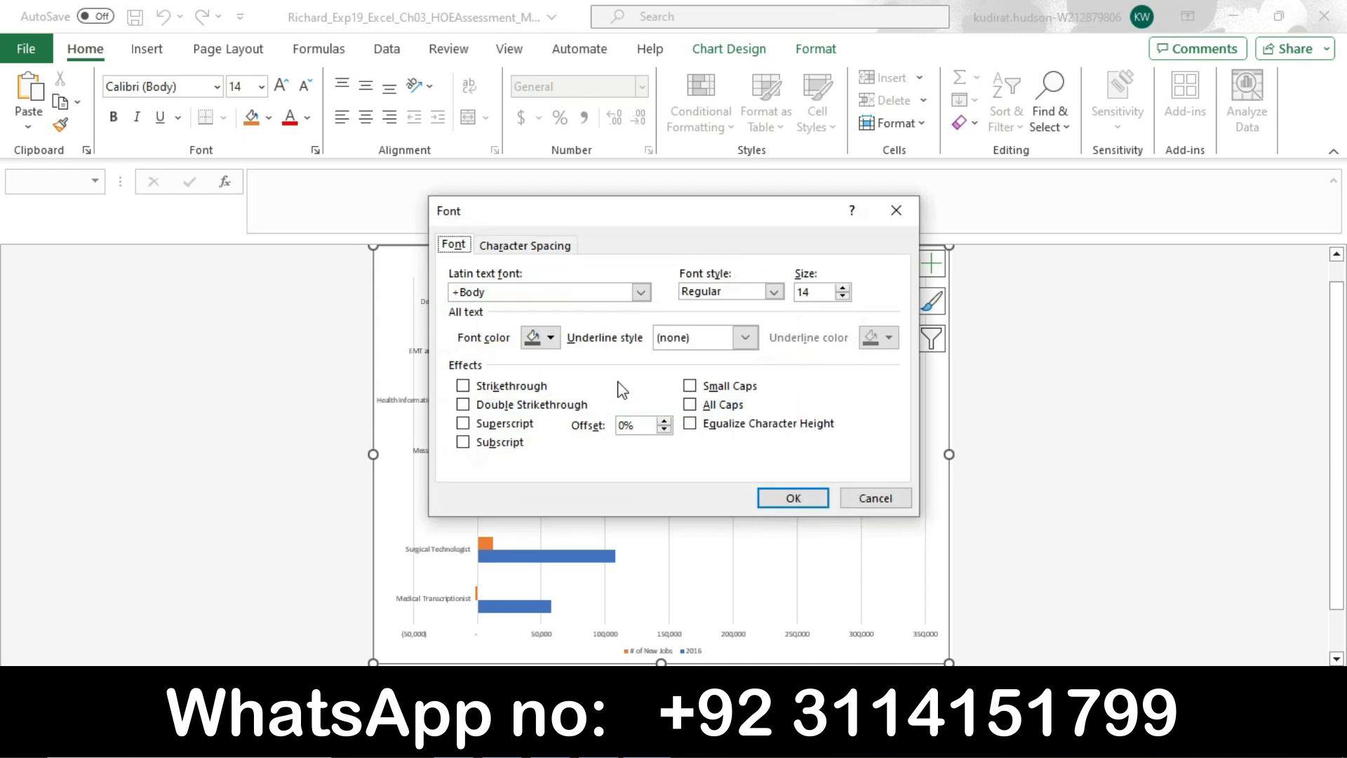
left_click(543, 340)
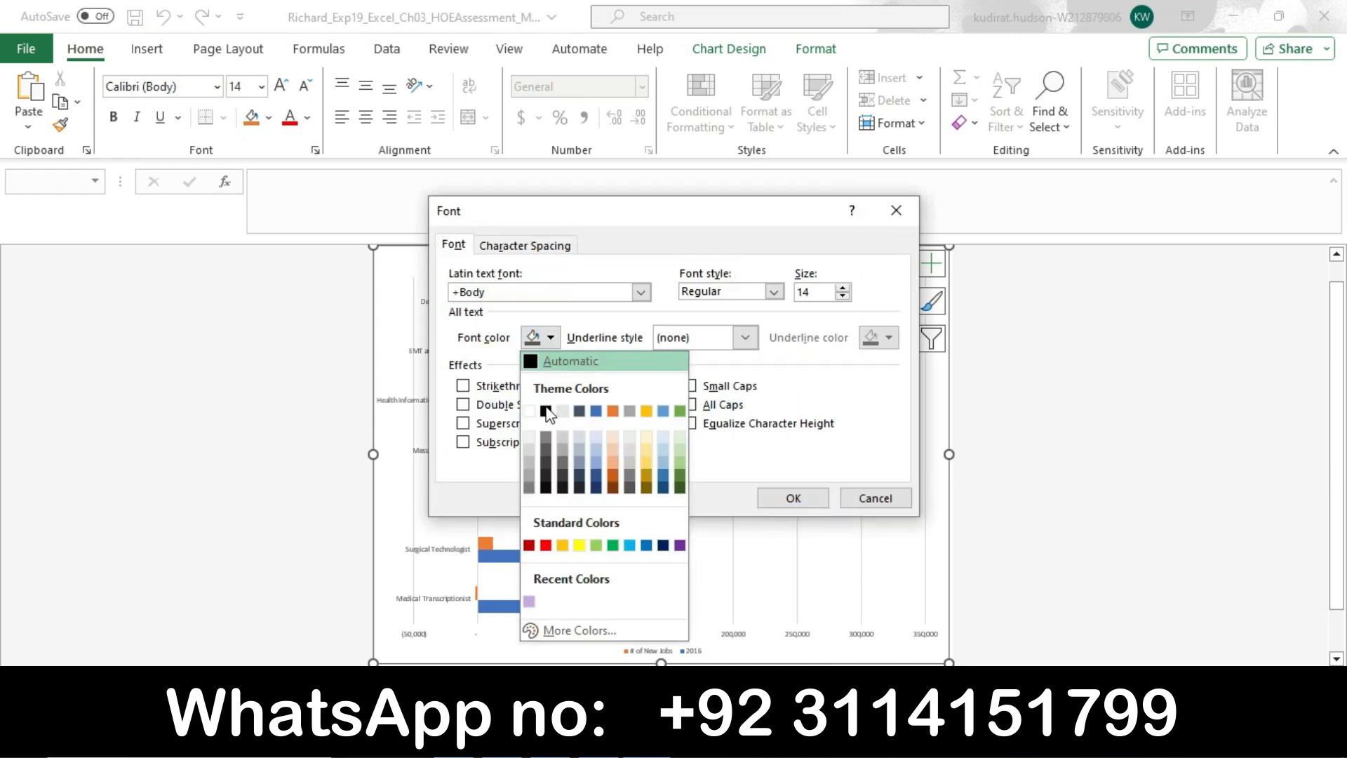
left_click(546, 411)
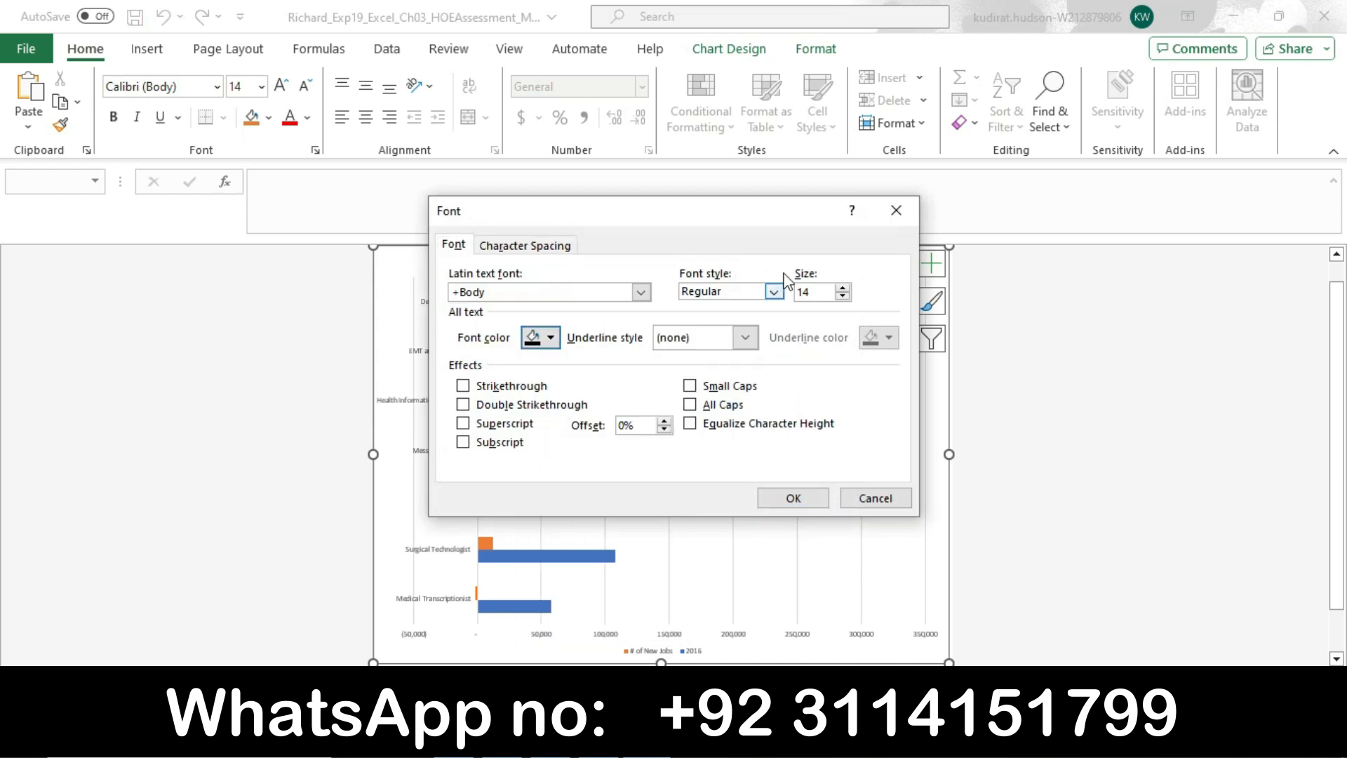
left_click(815, 290)
key("BackSpace")
type("8")
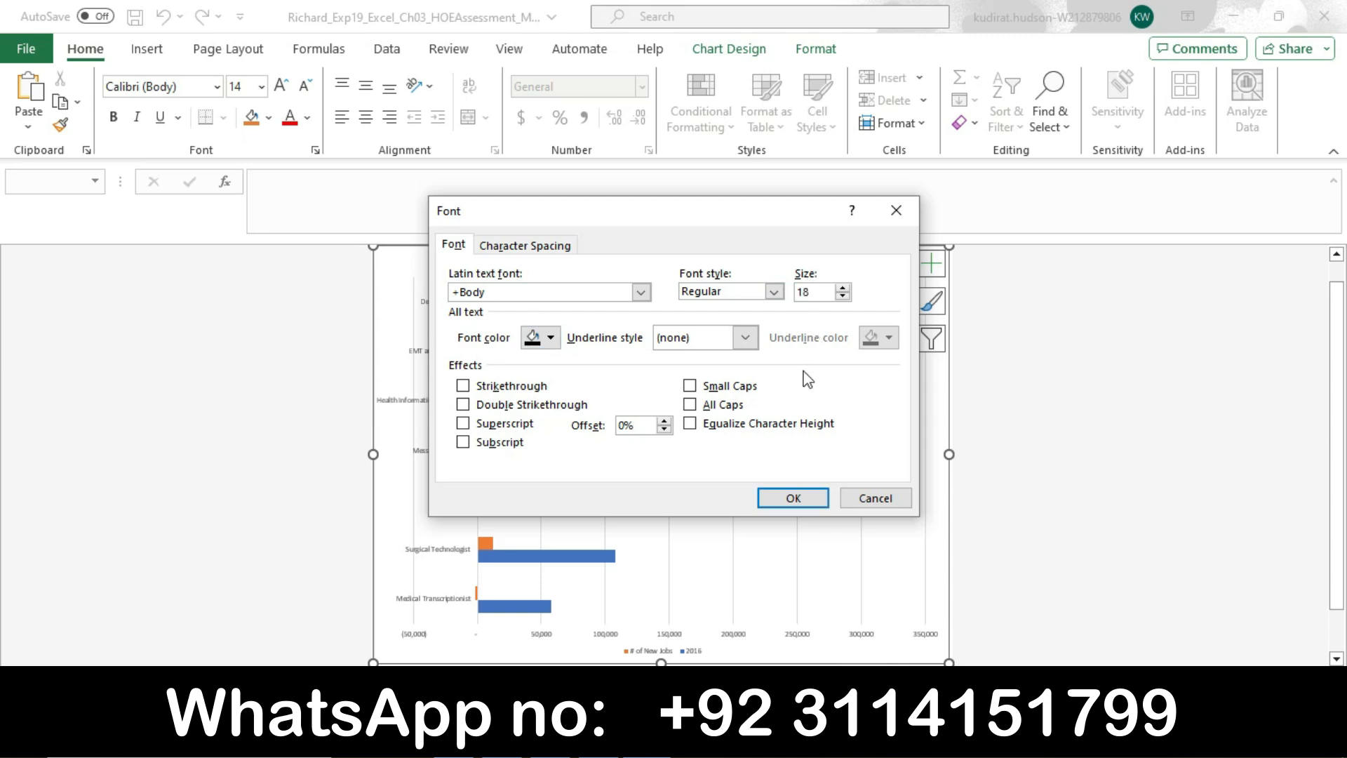
left_click(791, 499)
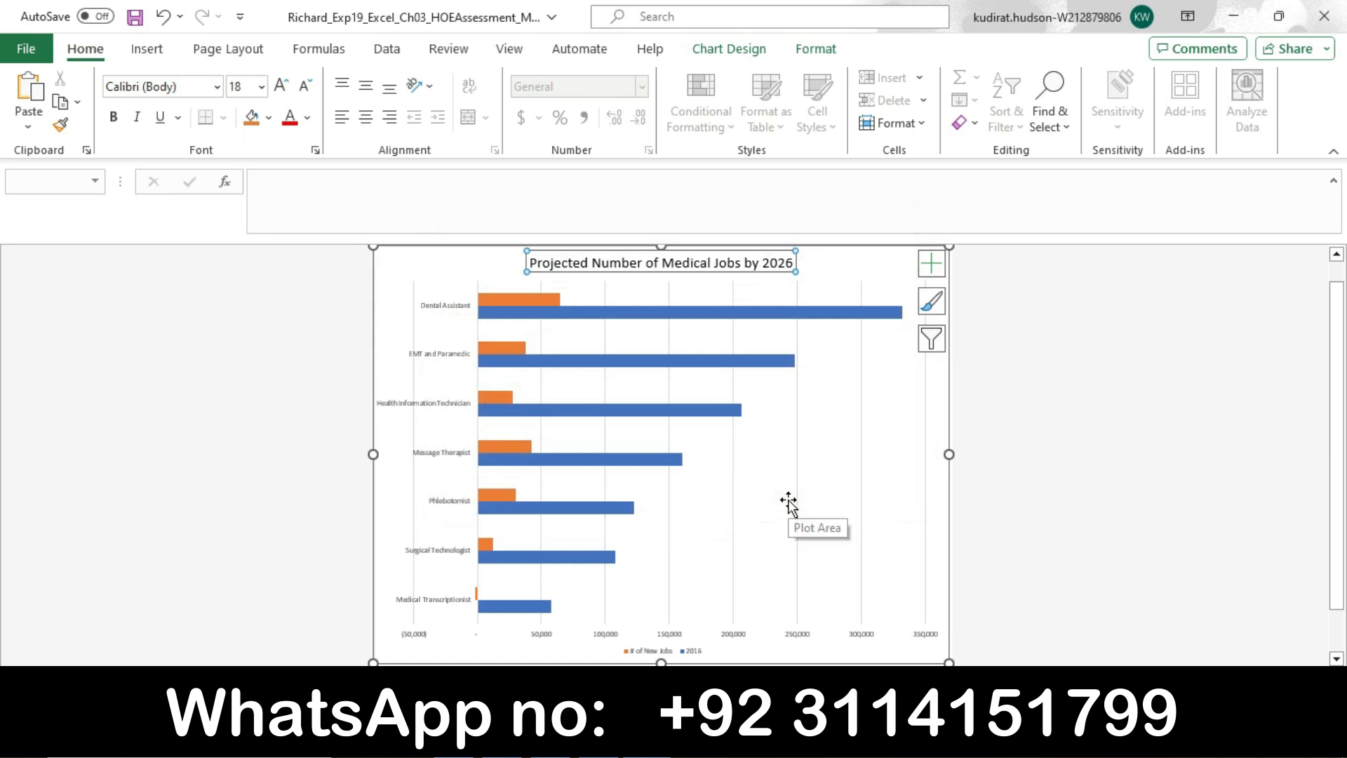
left_click(988, 456)
- Bring up the column chart below the job data in Excel and select its title and formatting instructions in step 6 in Word
key("alt+Tab")
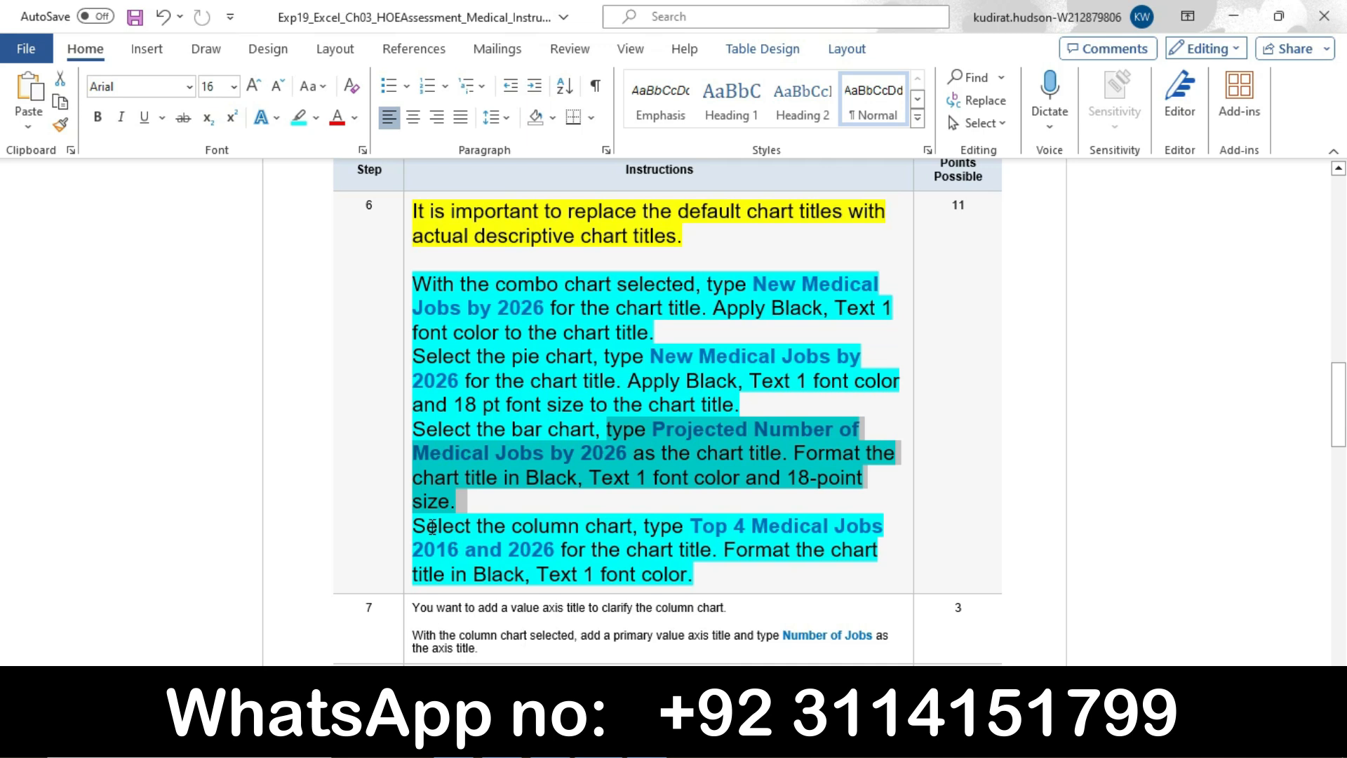
left_click_drag(420, 525, 617, 522)
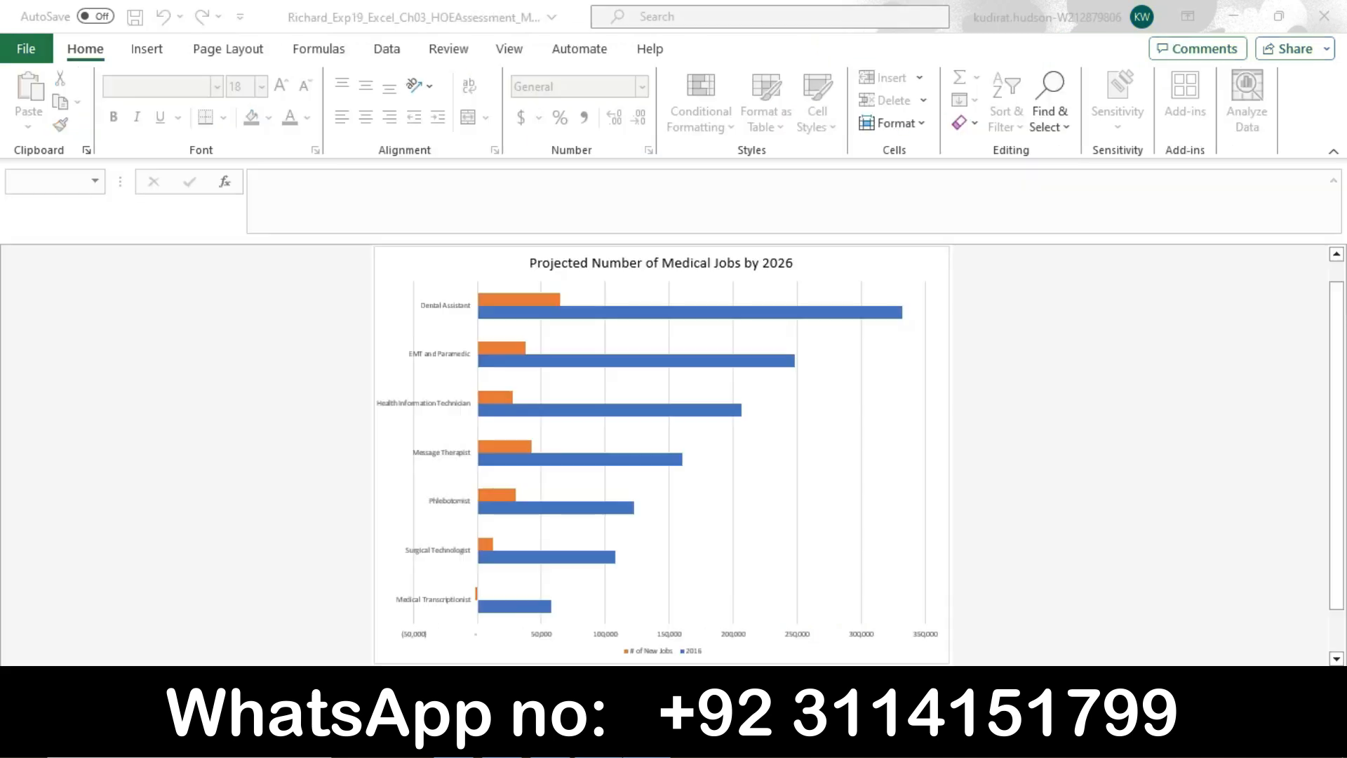
key("alt+Tab")
left_click(189, 678)
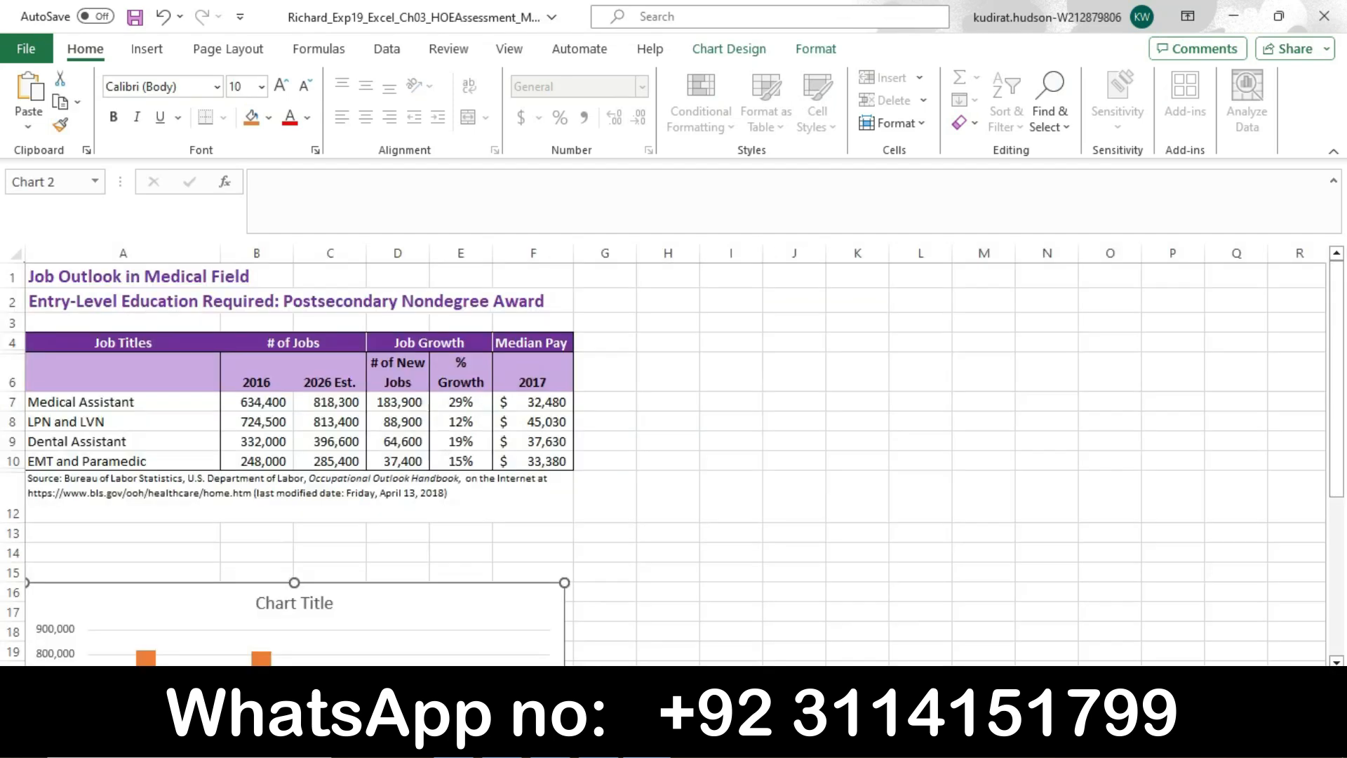
left_click_drag(1342, 406, 1341, 550)
left_click(588, 744)
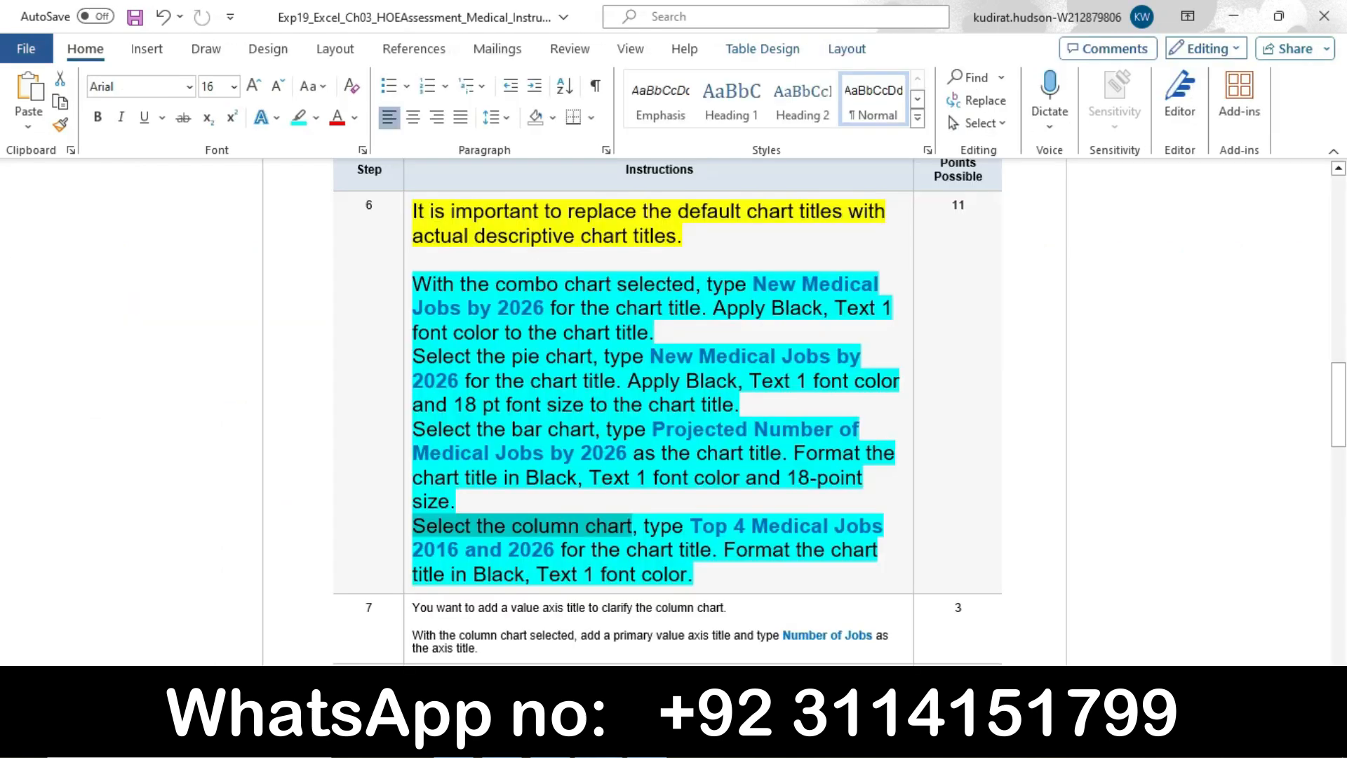
left_click_drag(645, 528, 704, 575)
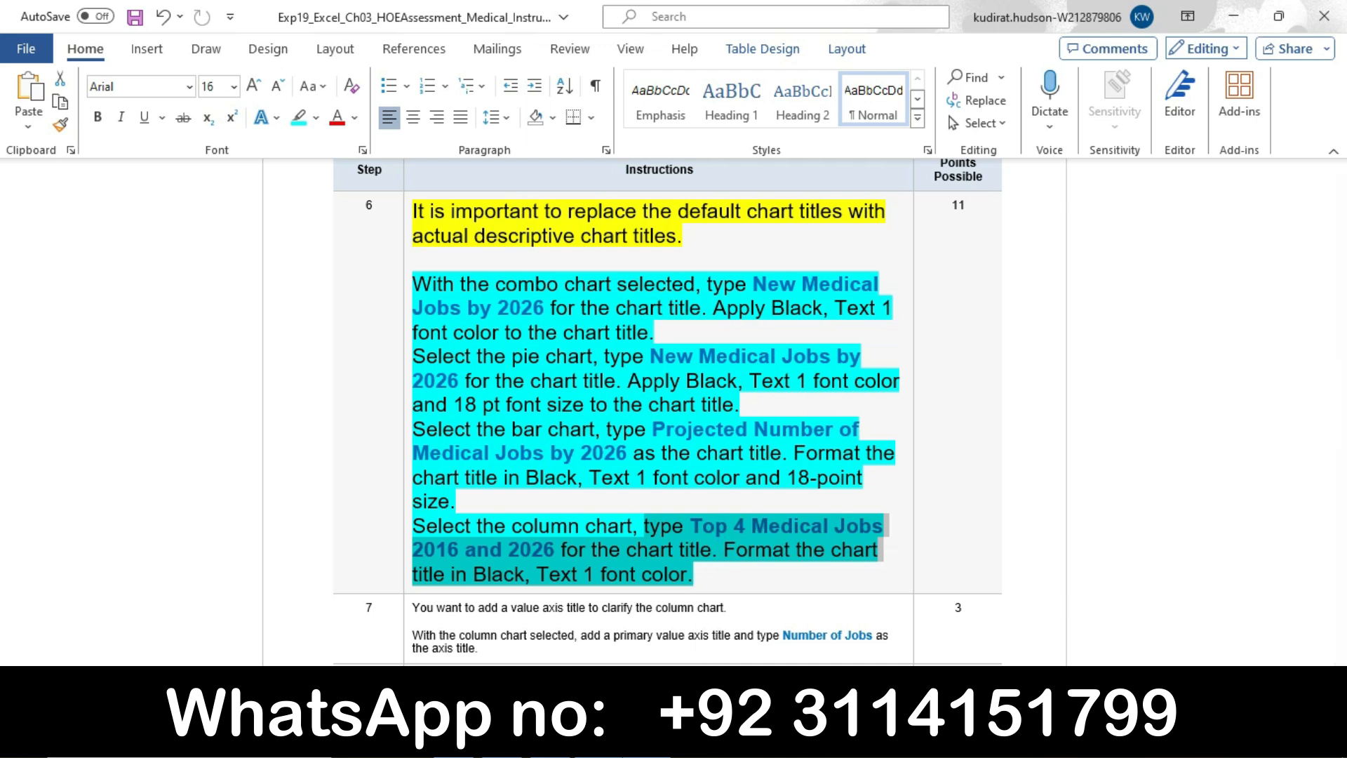
- Switch to Excel and replace the column chart's default title with "Top 4 Medical Jobs 2016 and 2026", checking the wording in Word
mouse_move(647, 744)
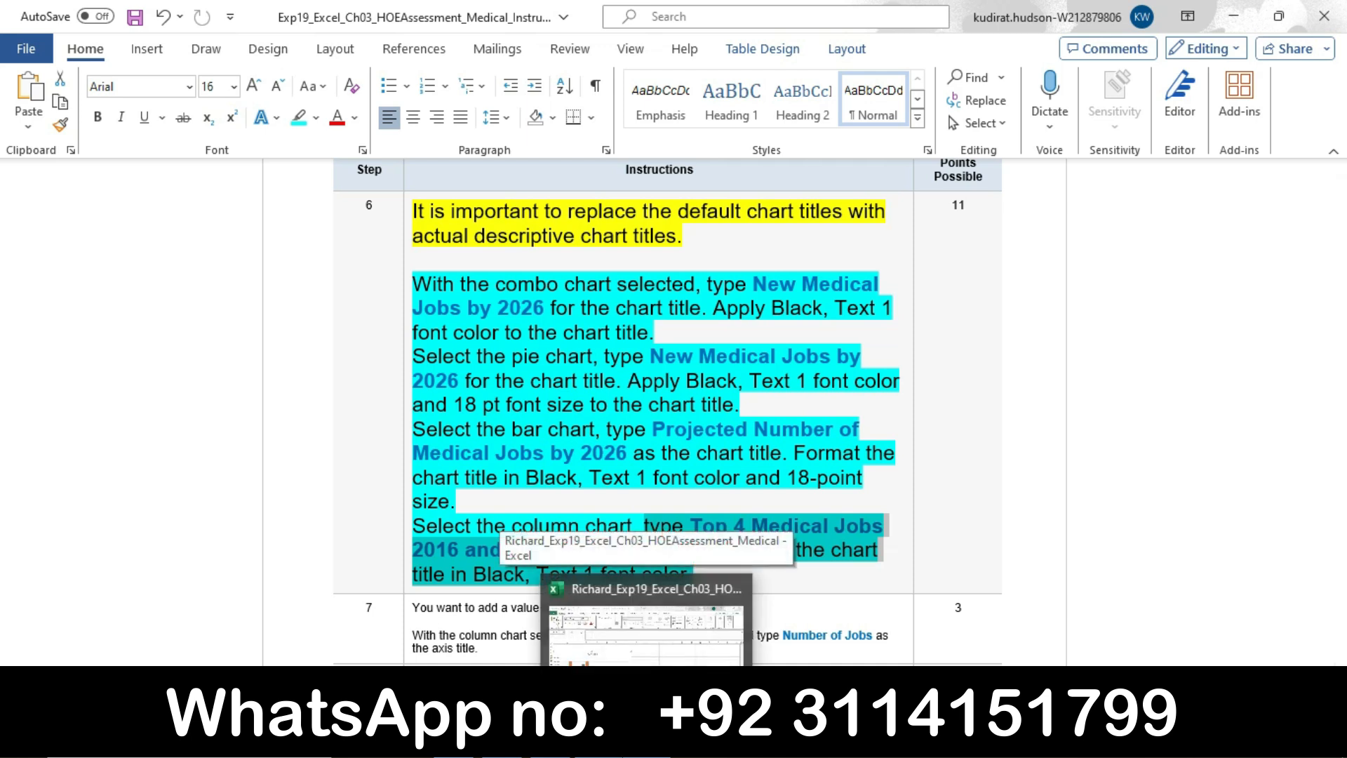
left_click(646, 628)
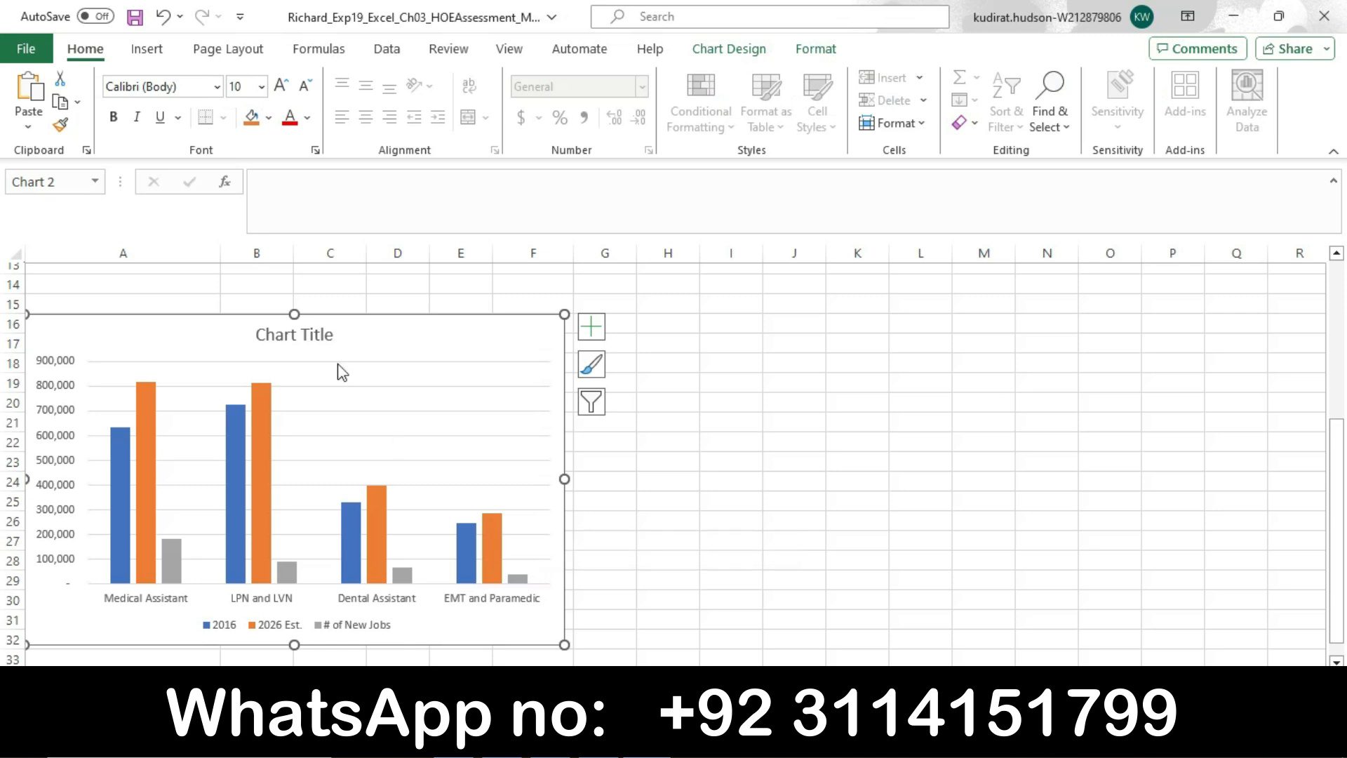
left_click(327, 337)
left_click(328, 336)
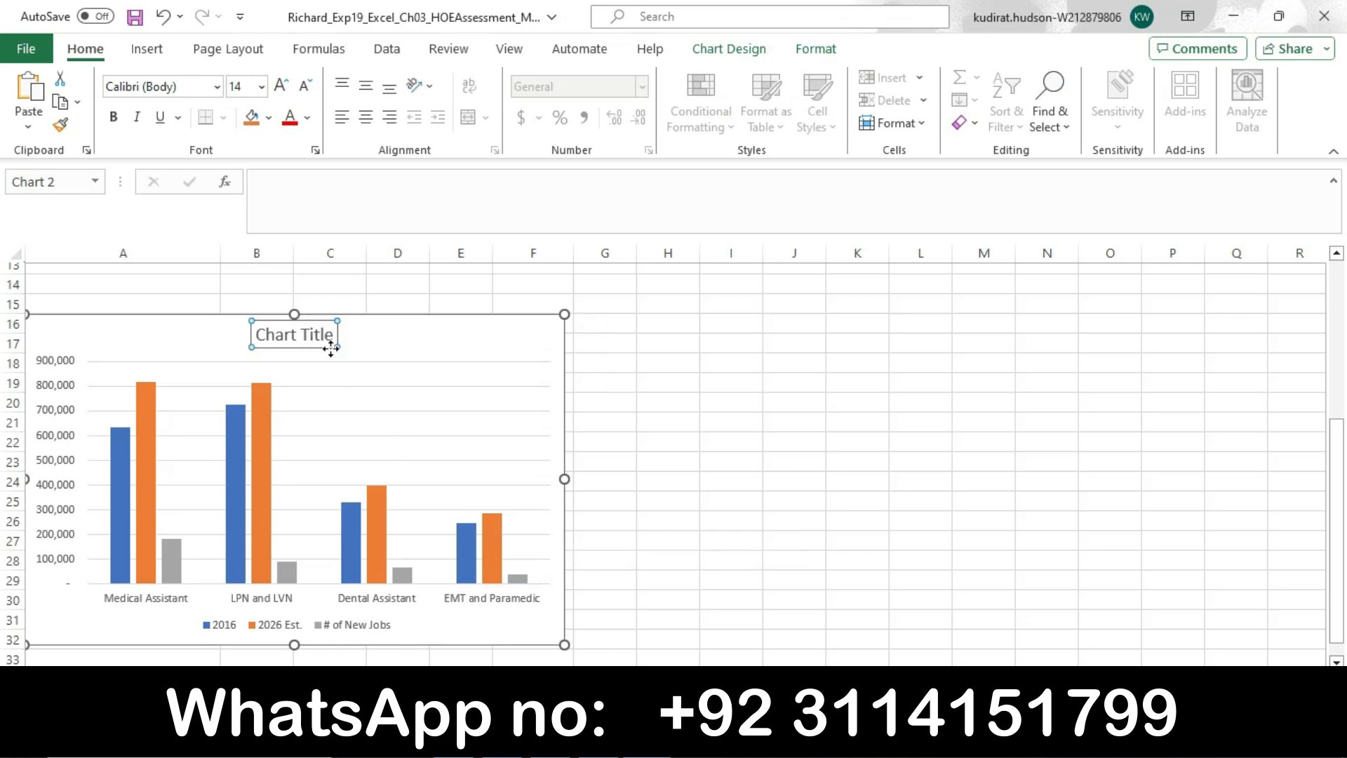
key("ctrl+a")
key("Delete")
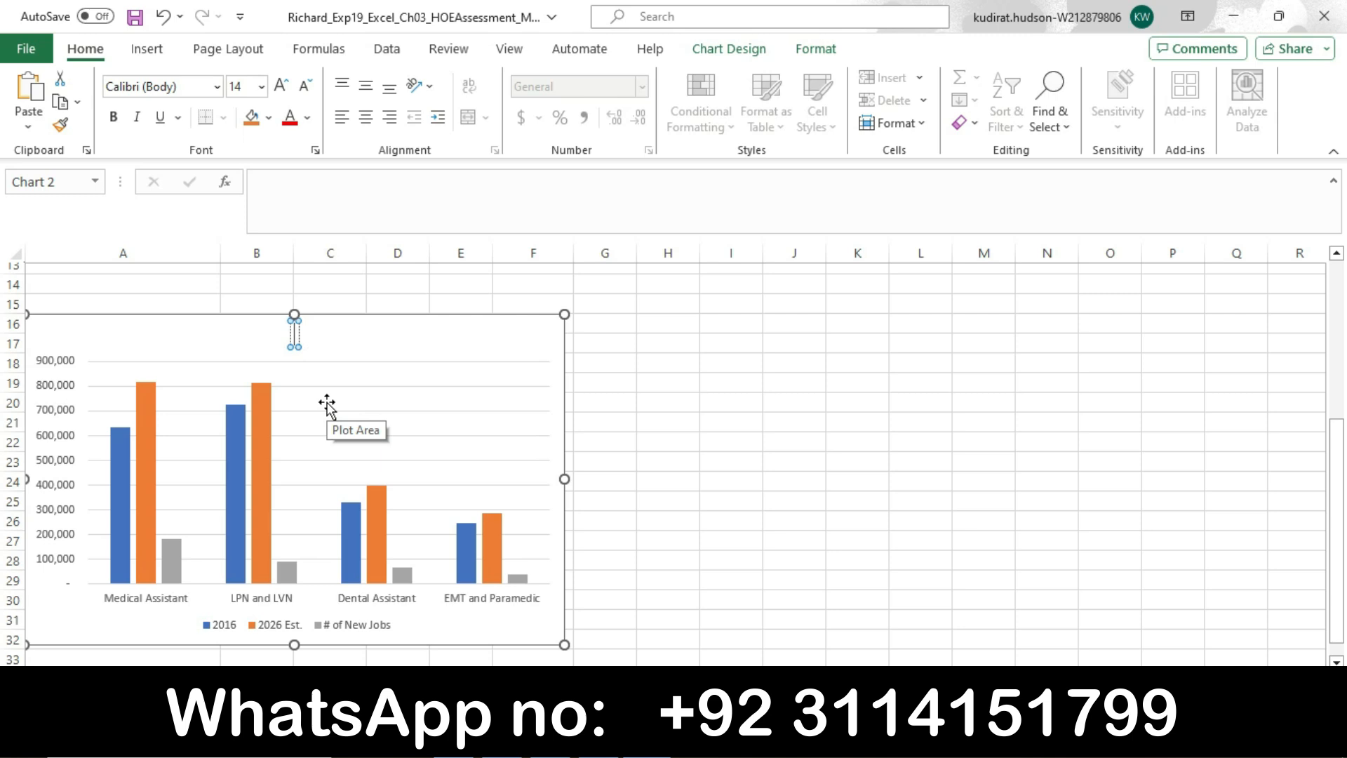
type("Top")
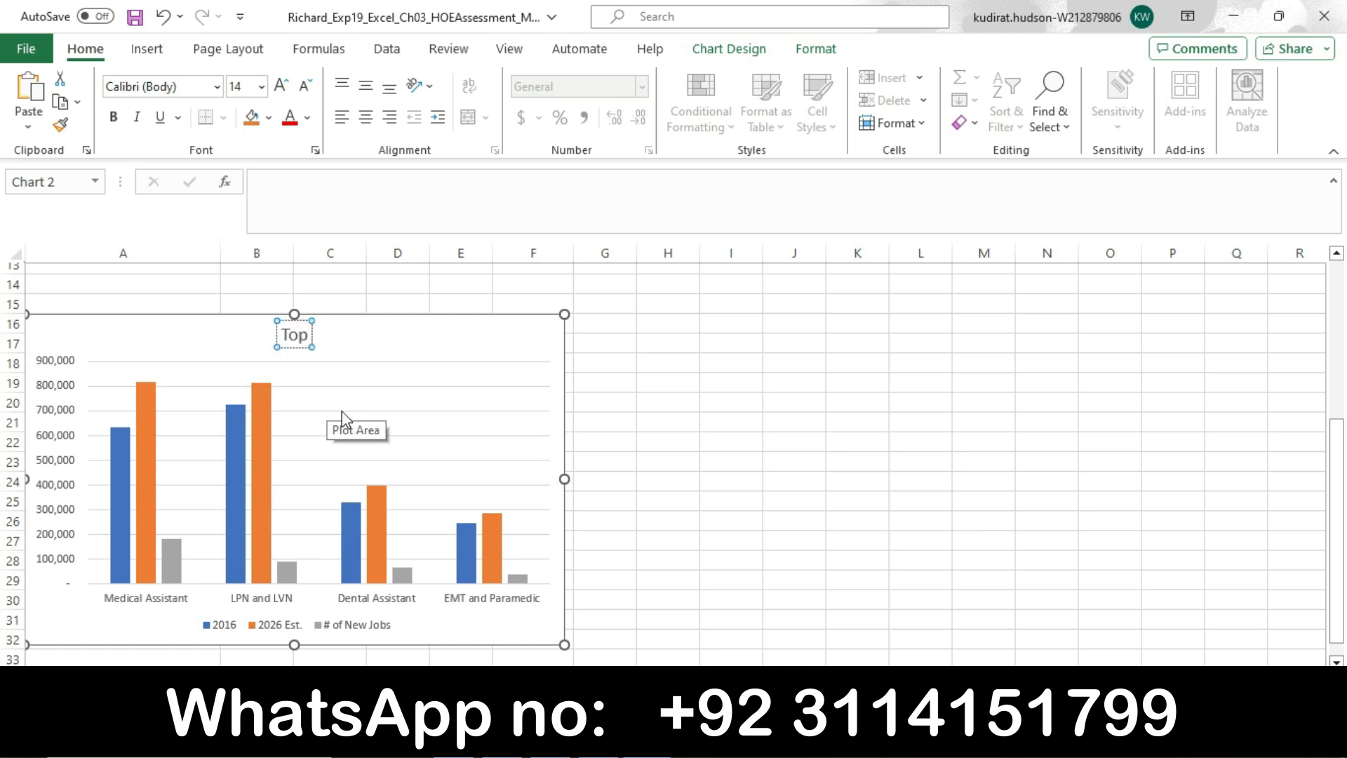
mouse_move(597, 744)
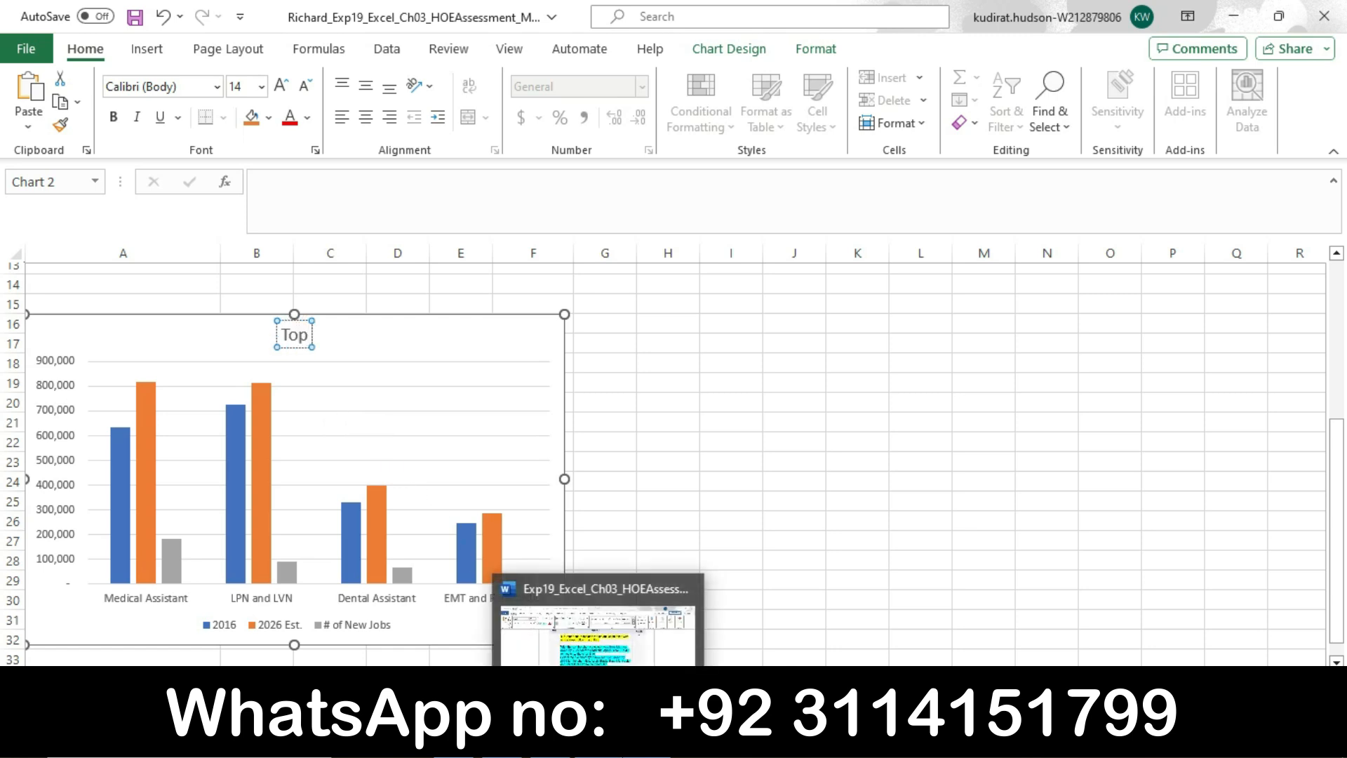
mouse_move(597, 691)
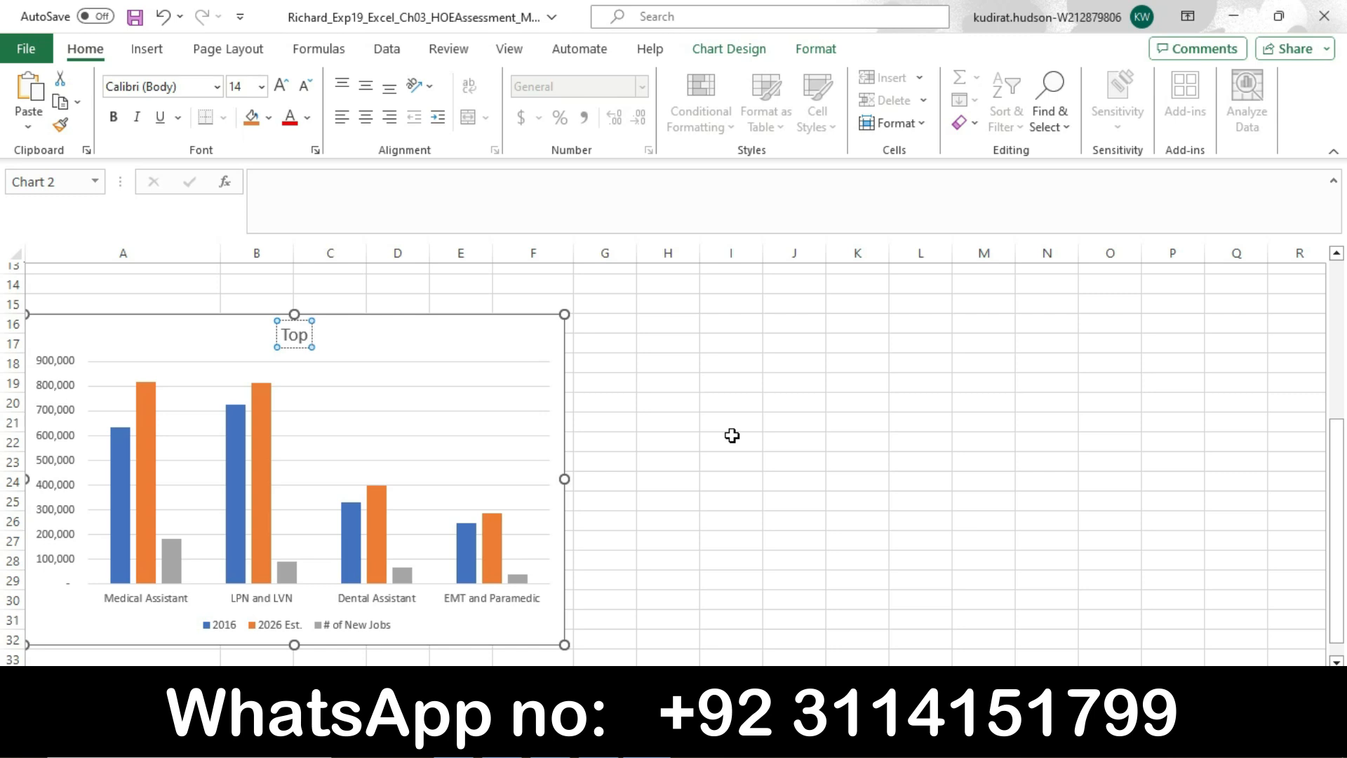
type("4")
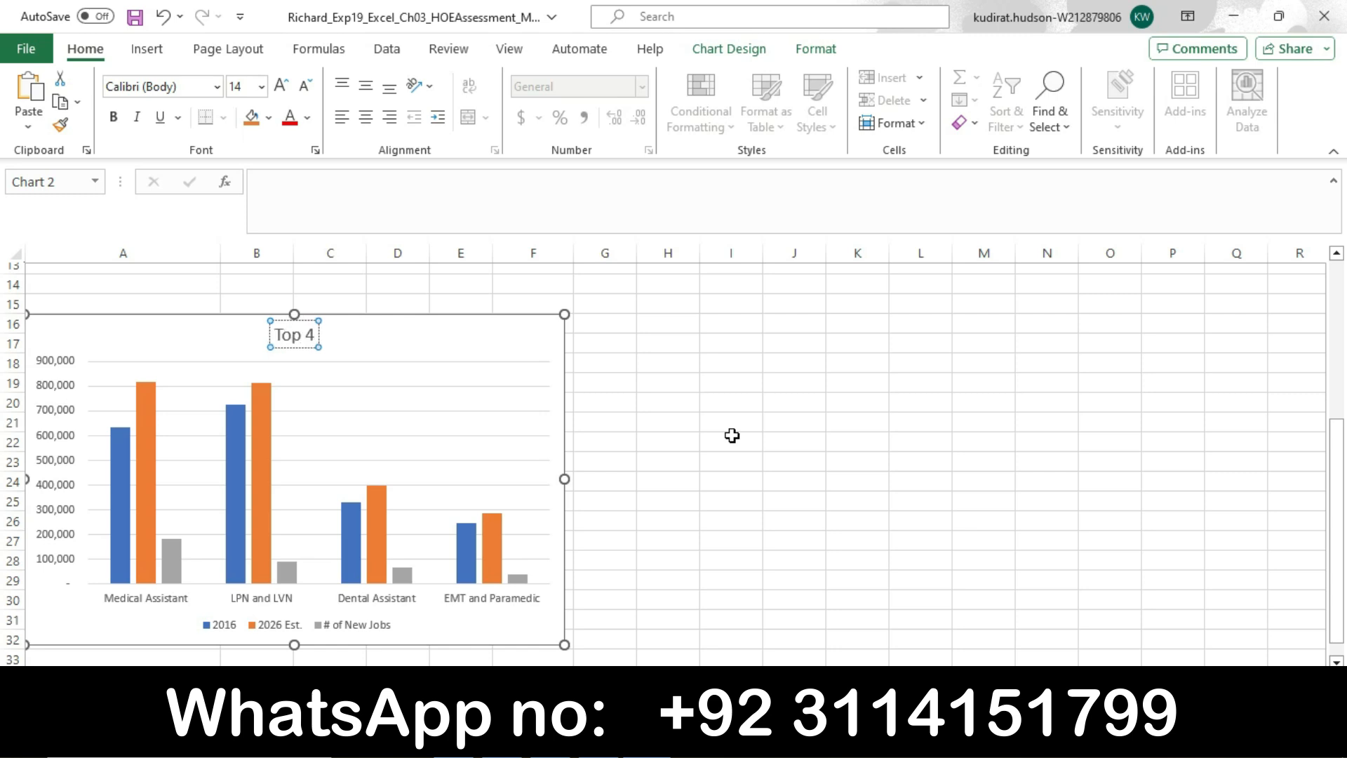
type(" M")
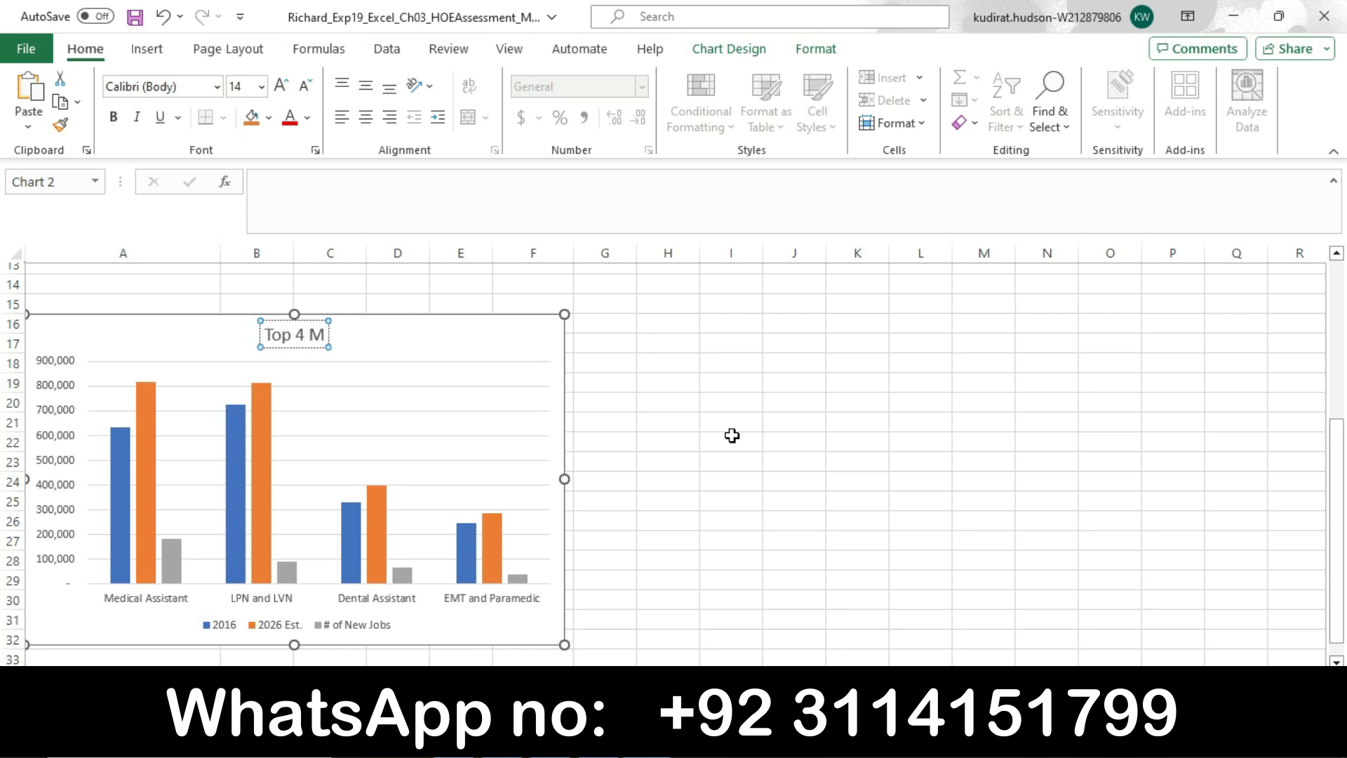
type("edu")
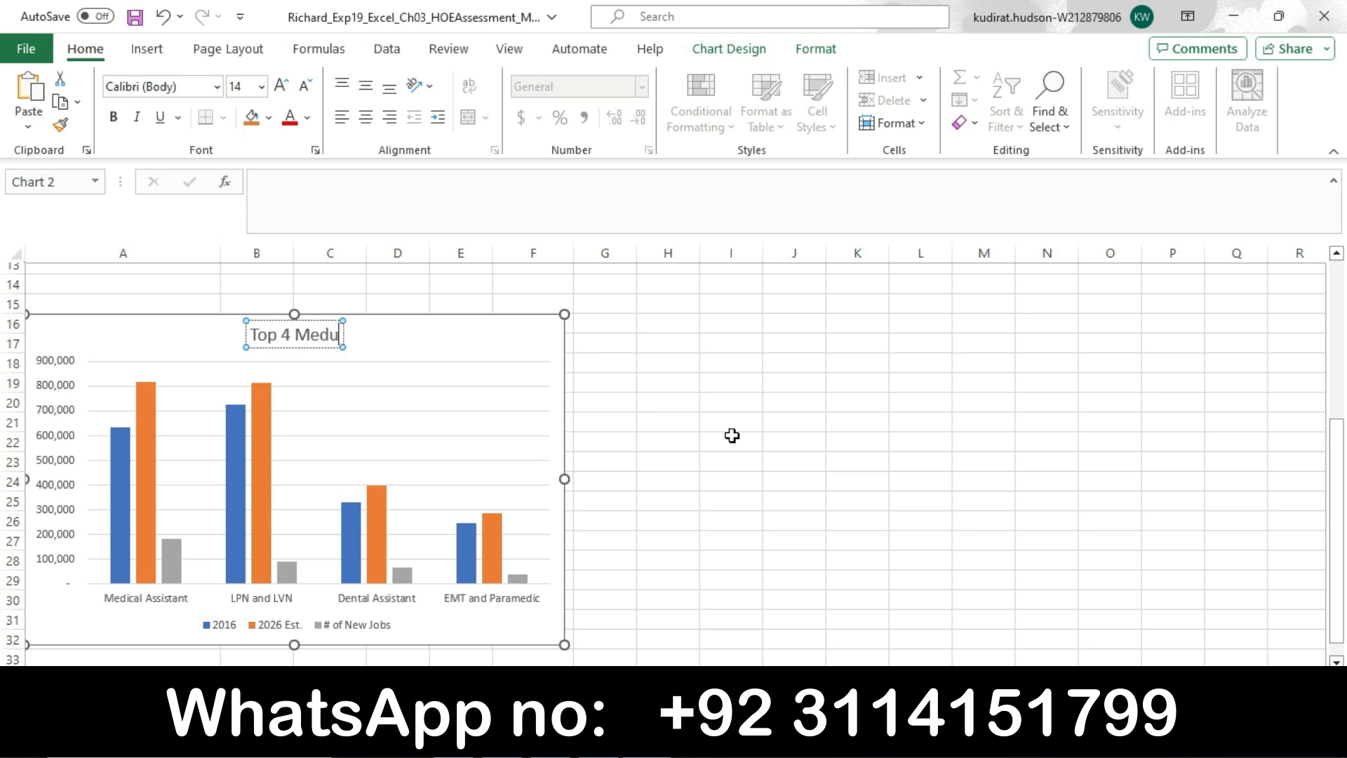
key("BackSpace")
type("ic")
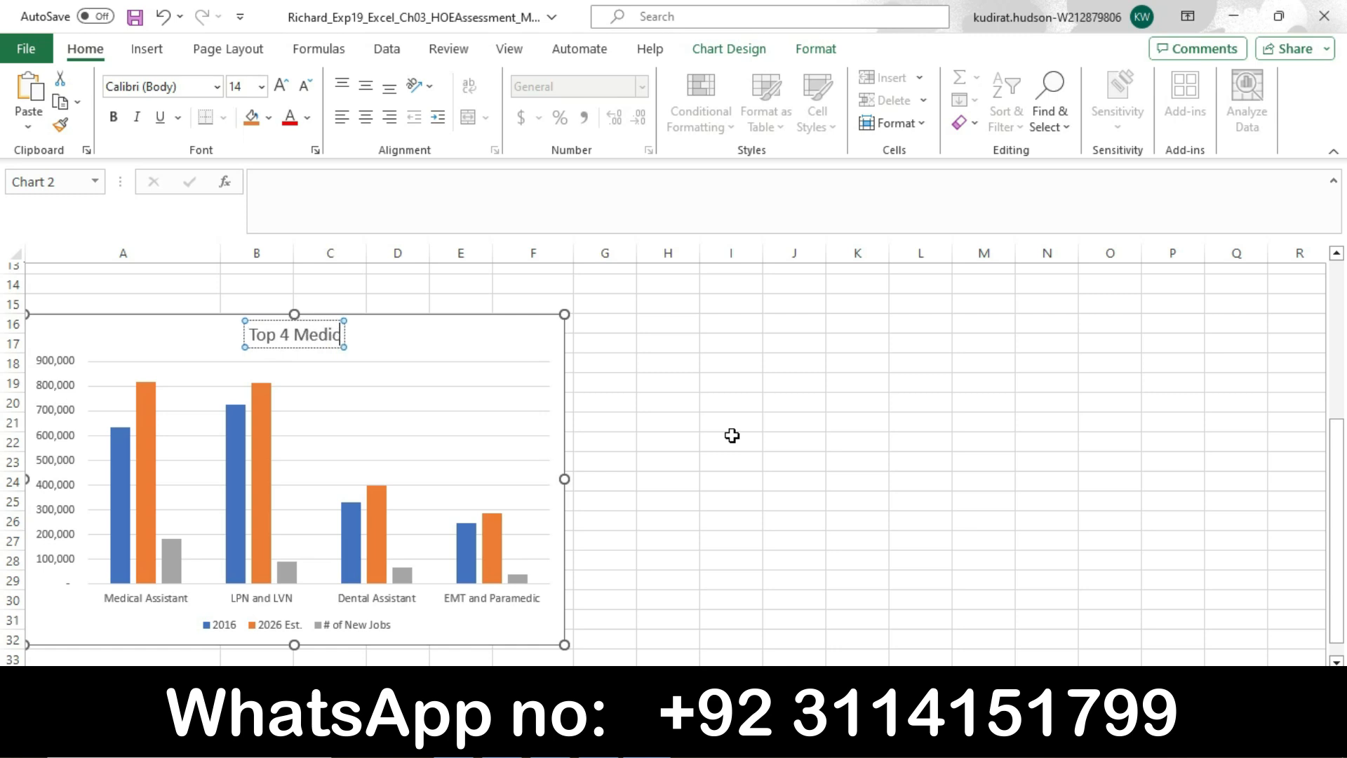
type("al")
key("BackSpace")
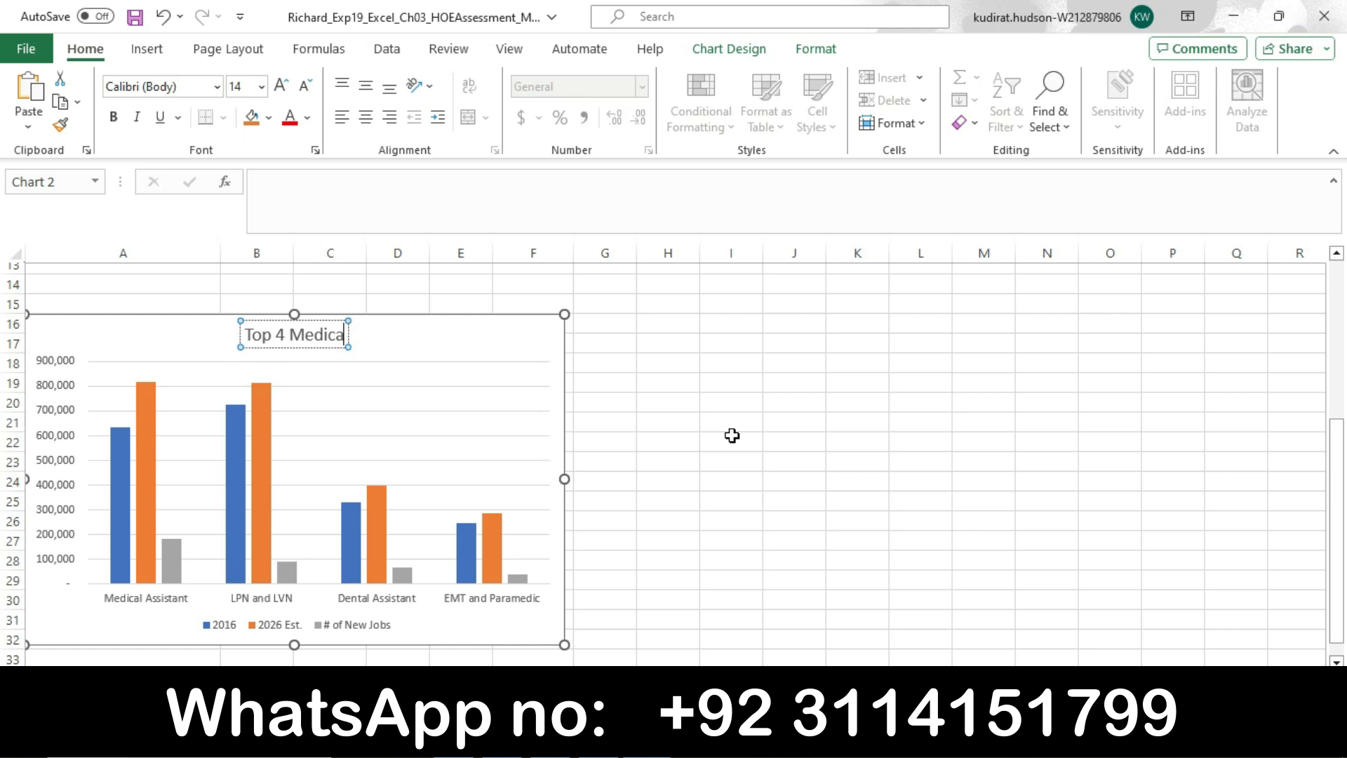
type("l Jo")
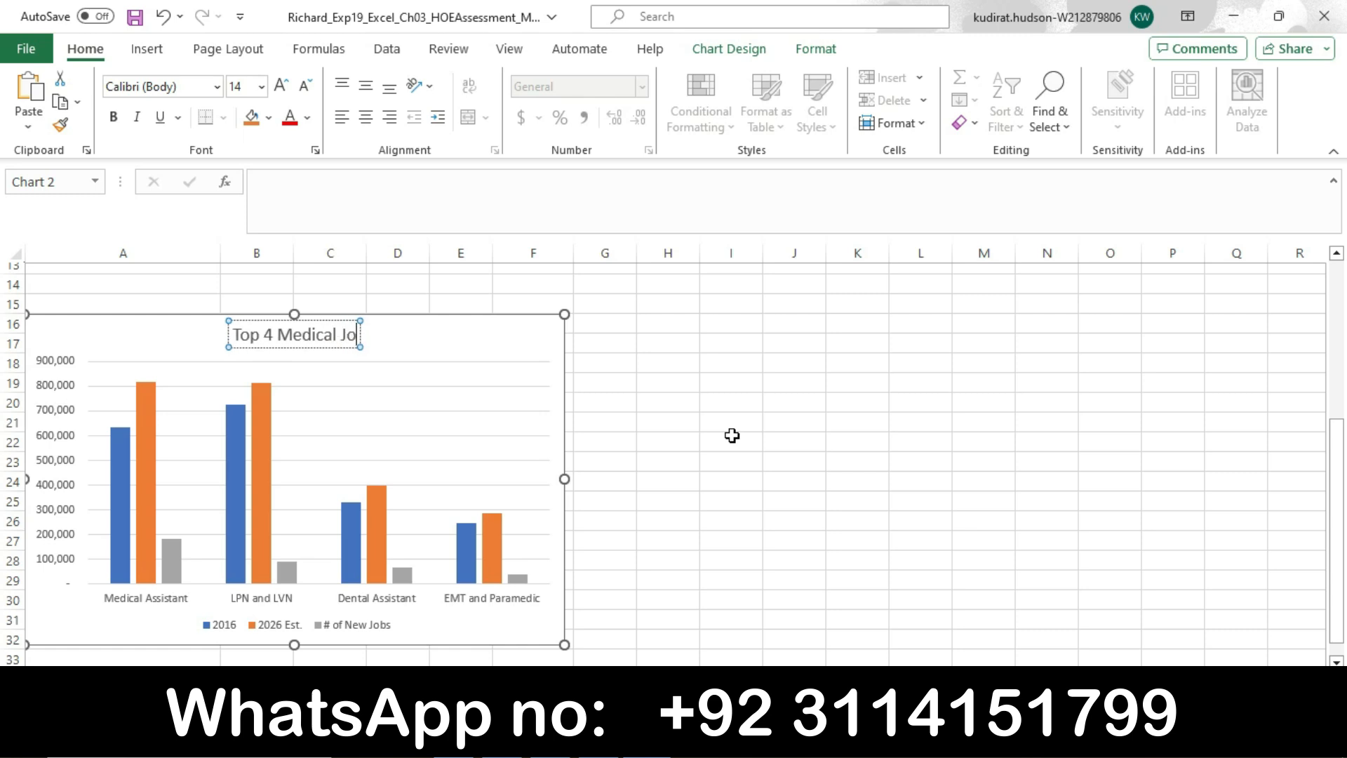
type("bs")
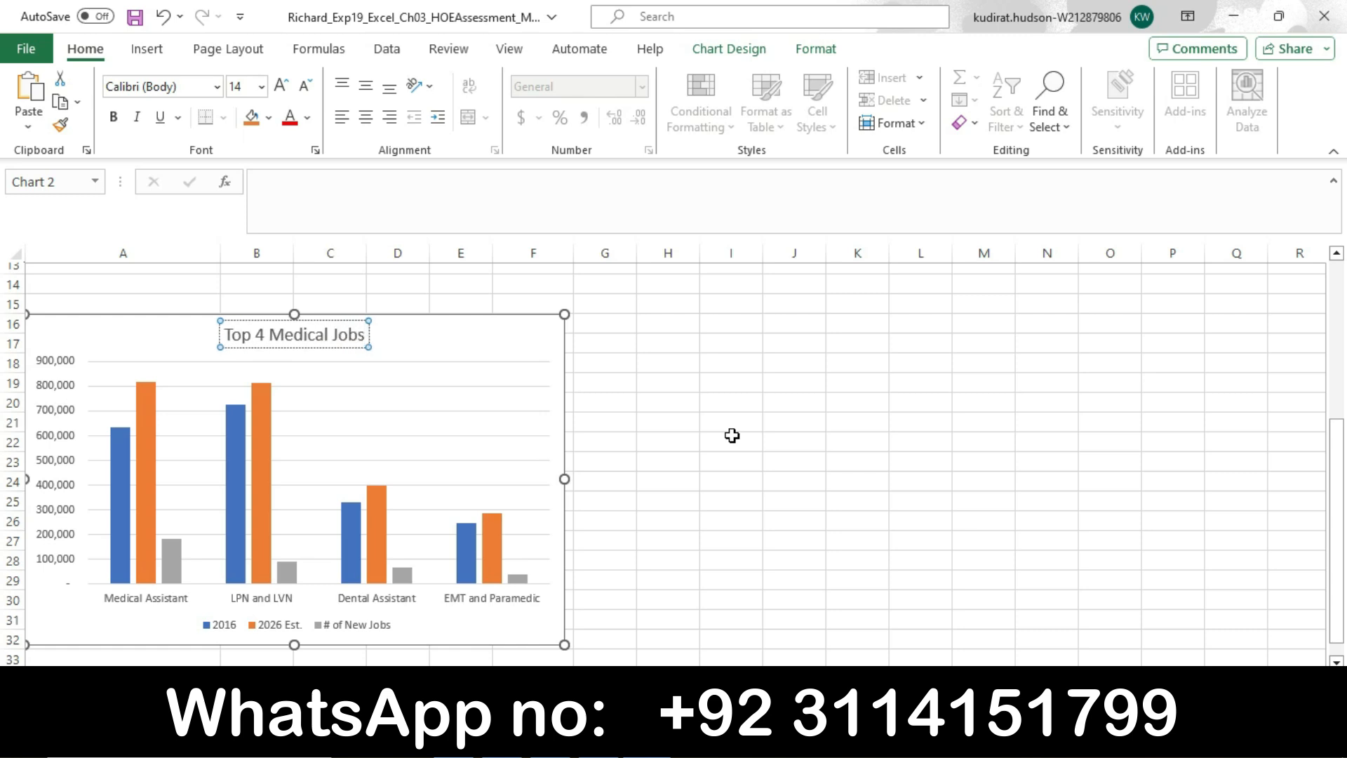
mouse_move(598, 744)
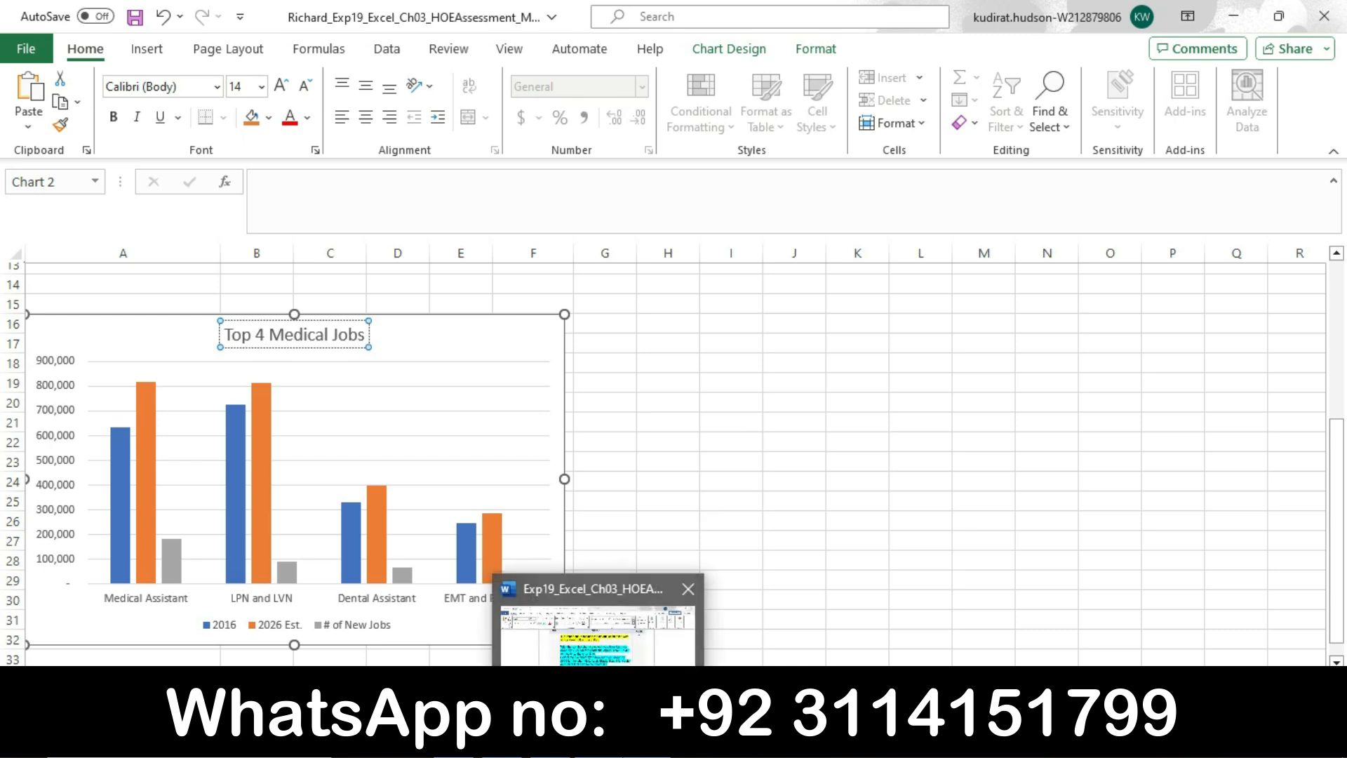
mouse_move(598, 684)
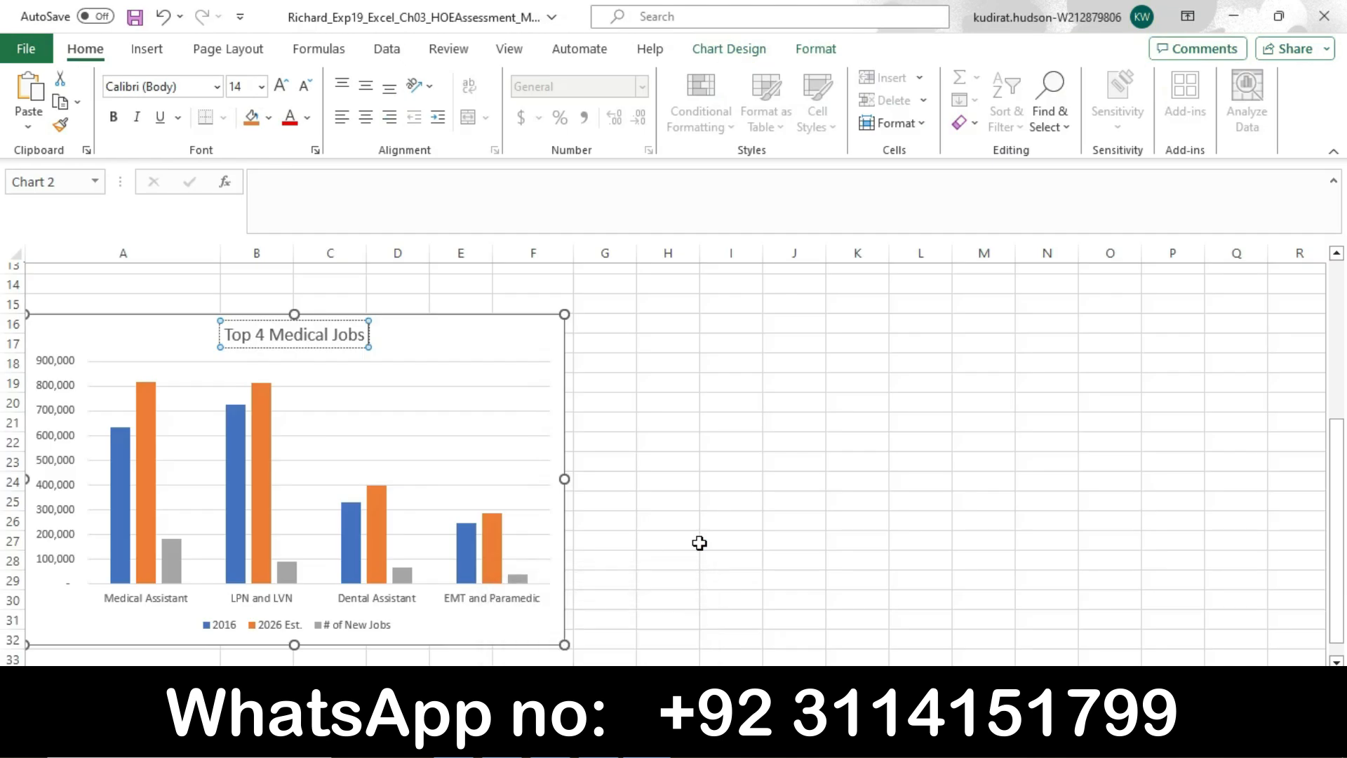
type("2016")
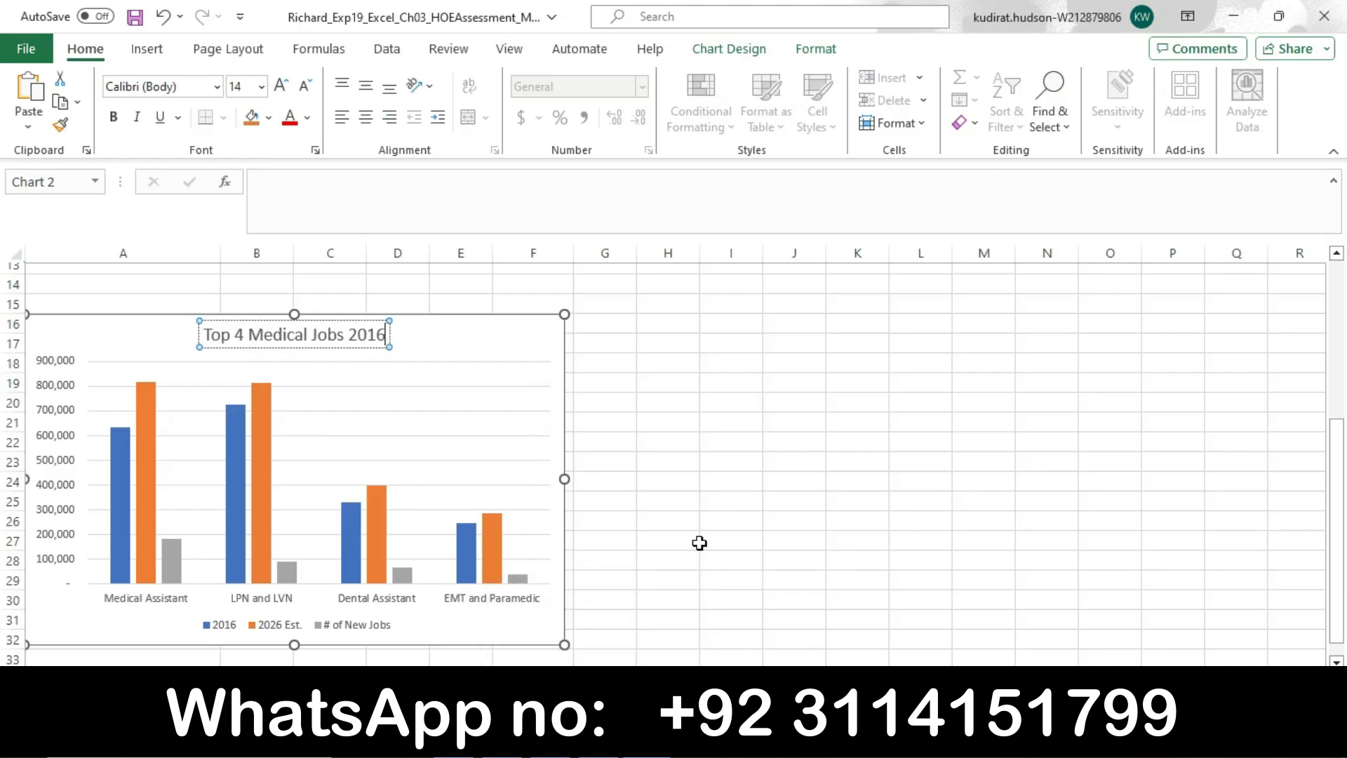
type(" and")
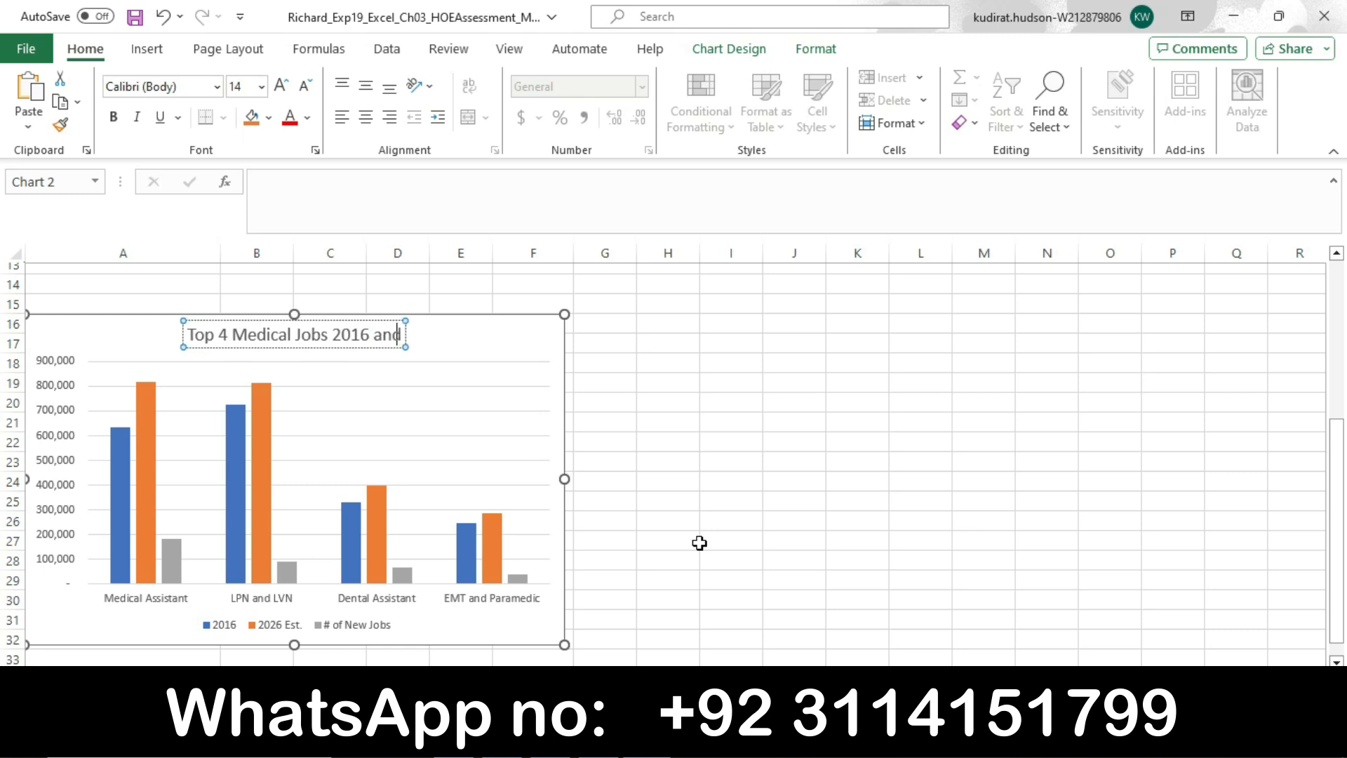
type(" 2026")
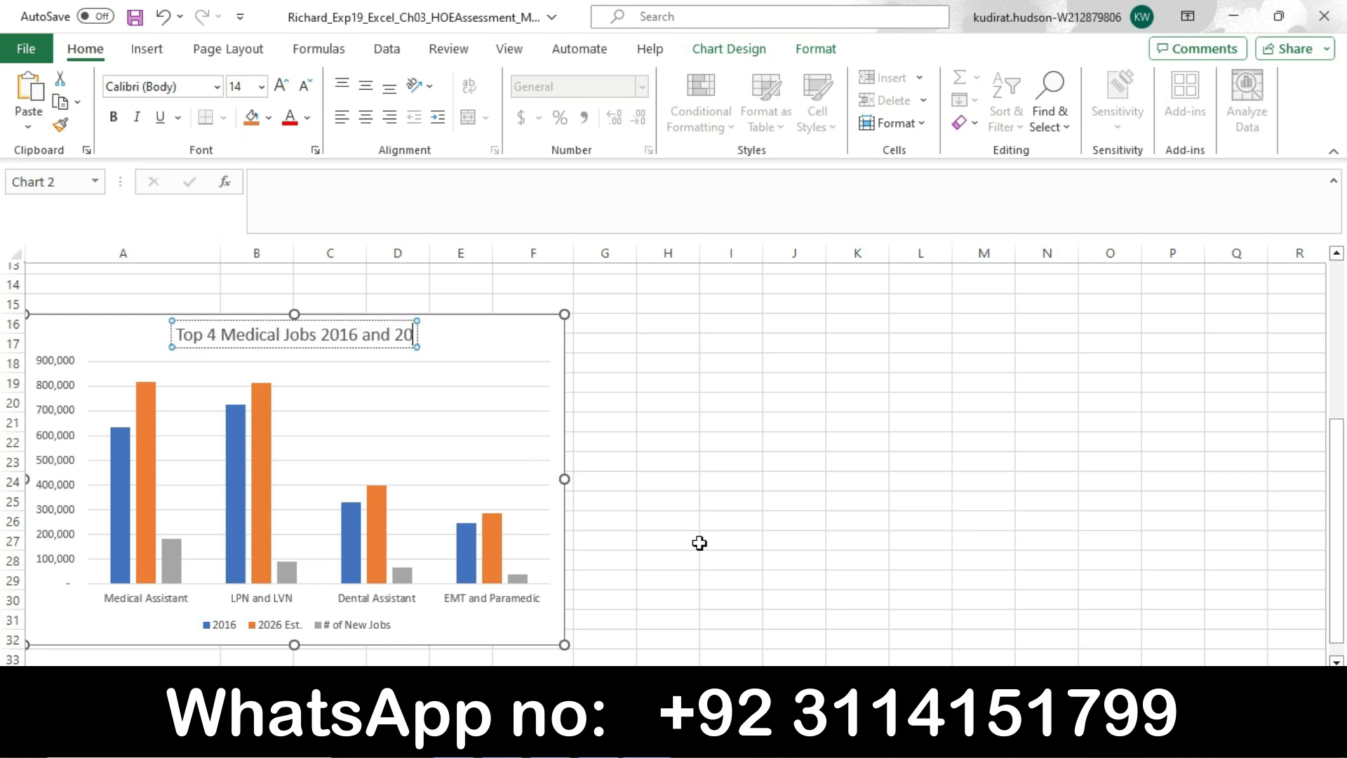
left_click(659, 460)
- Check the step 6 instructions in Word and apply Black, Text 1 font color to the column chart's title in Excel
key("alt+Tab")
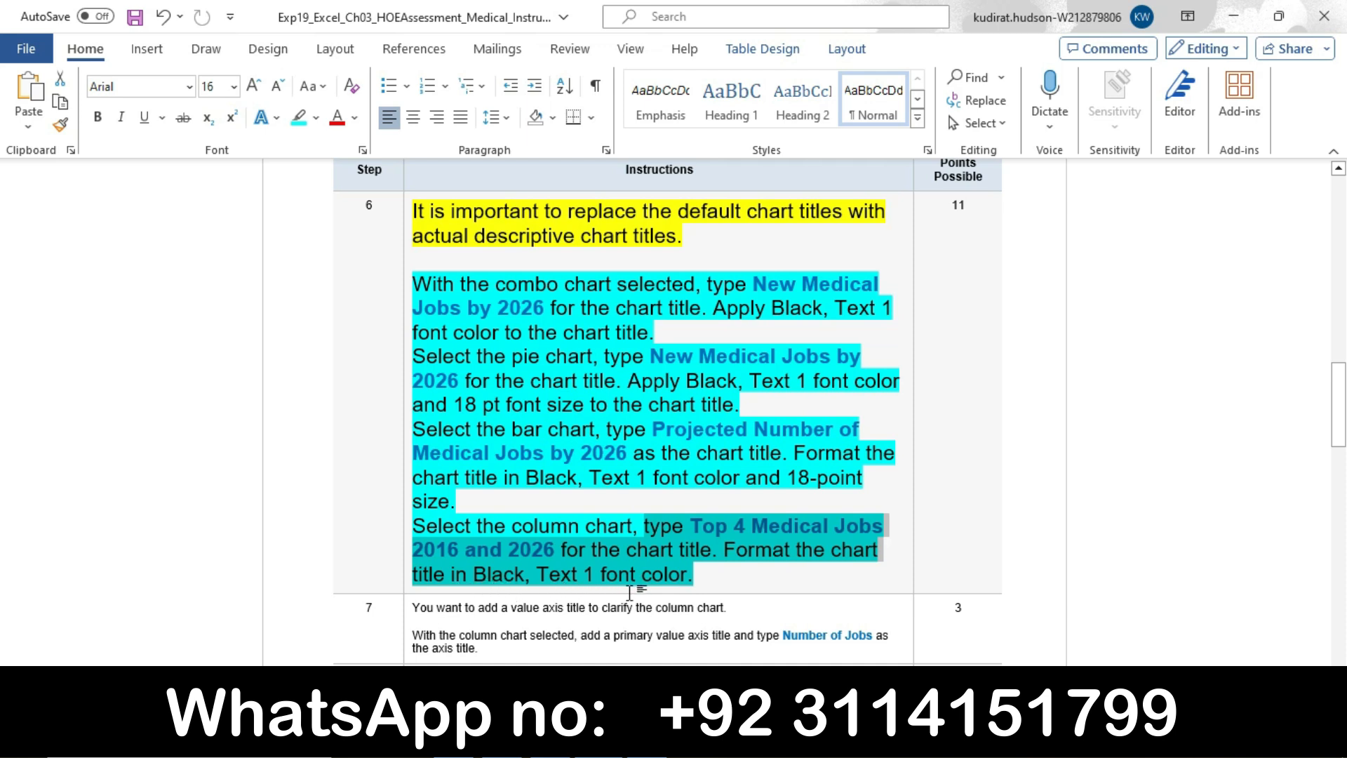
key("alt+Tab")
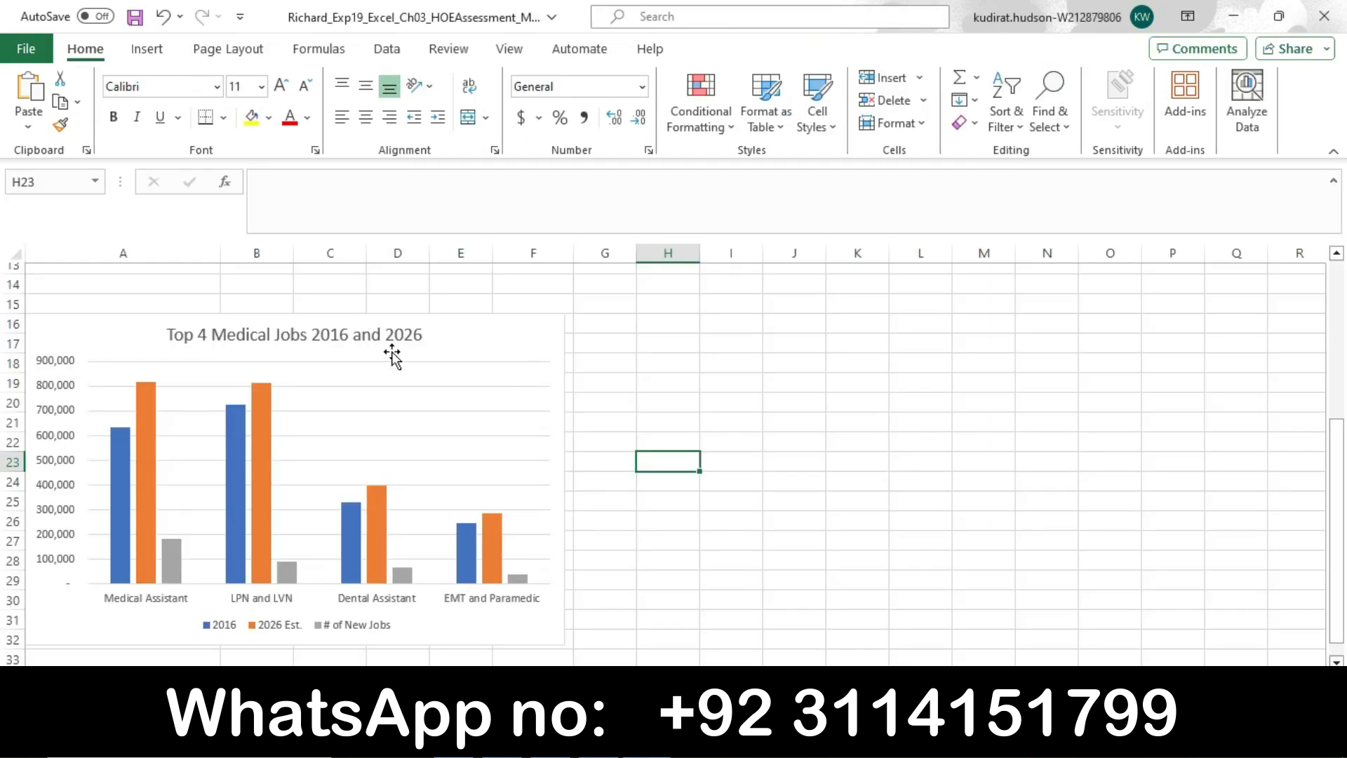
left_click(372, 338)
right_click(372, 339)
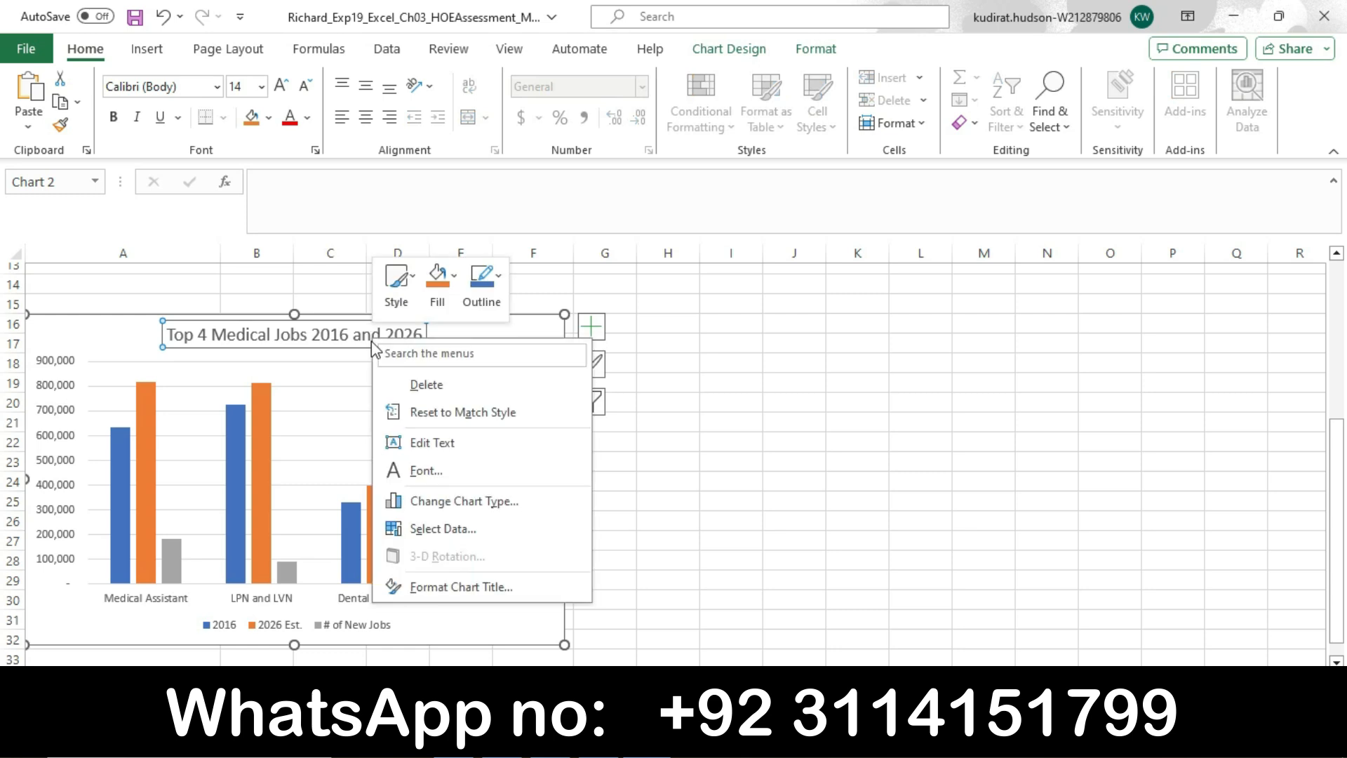
left_click(436, 476)
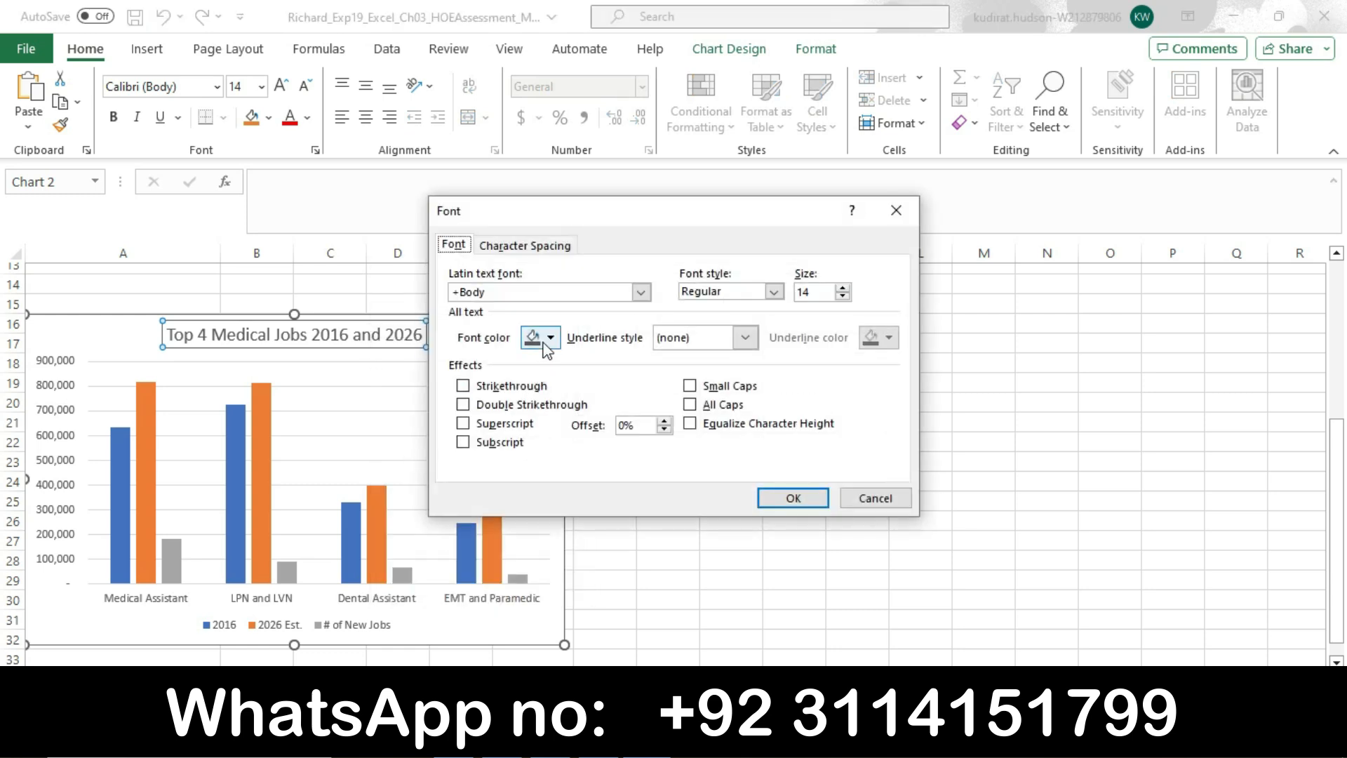
left_click(547, 338)
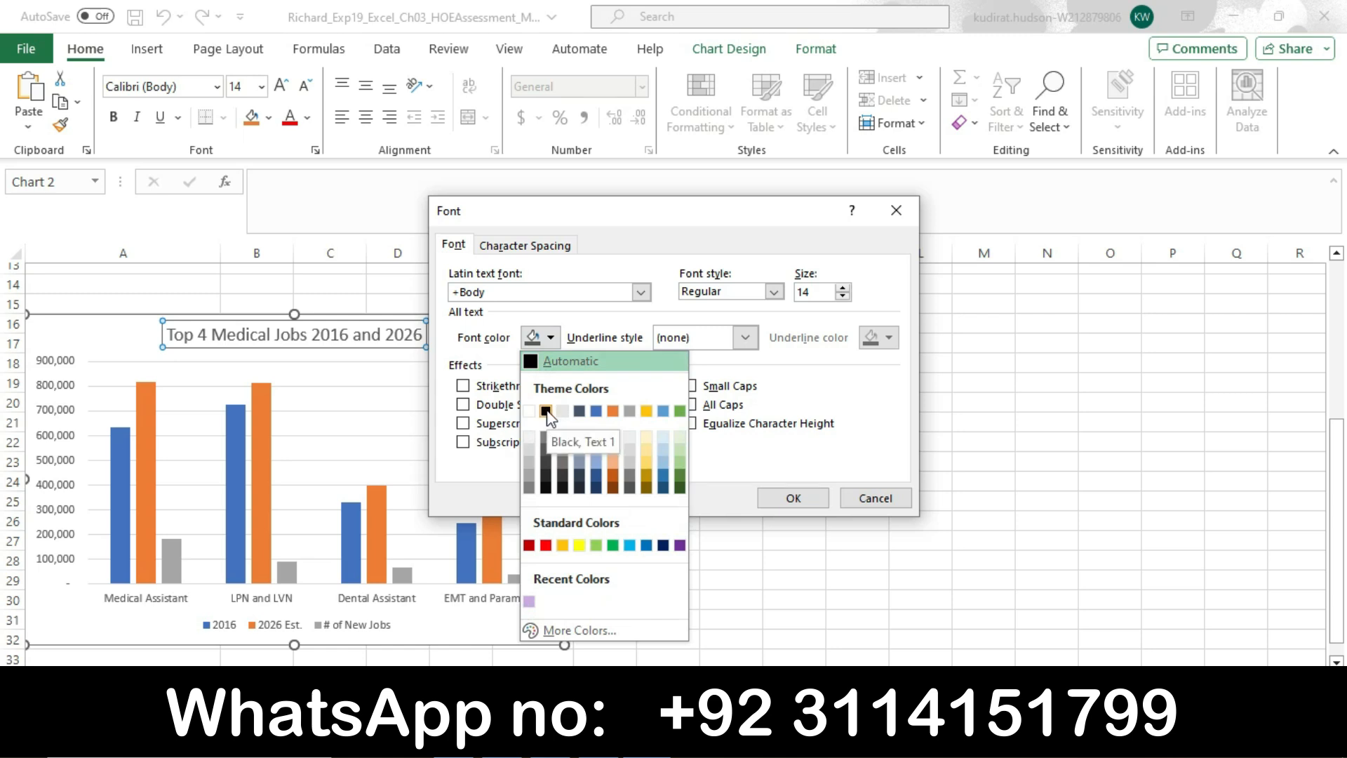
left_click(547, 411)
left_click(772, 500)
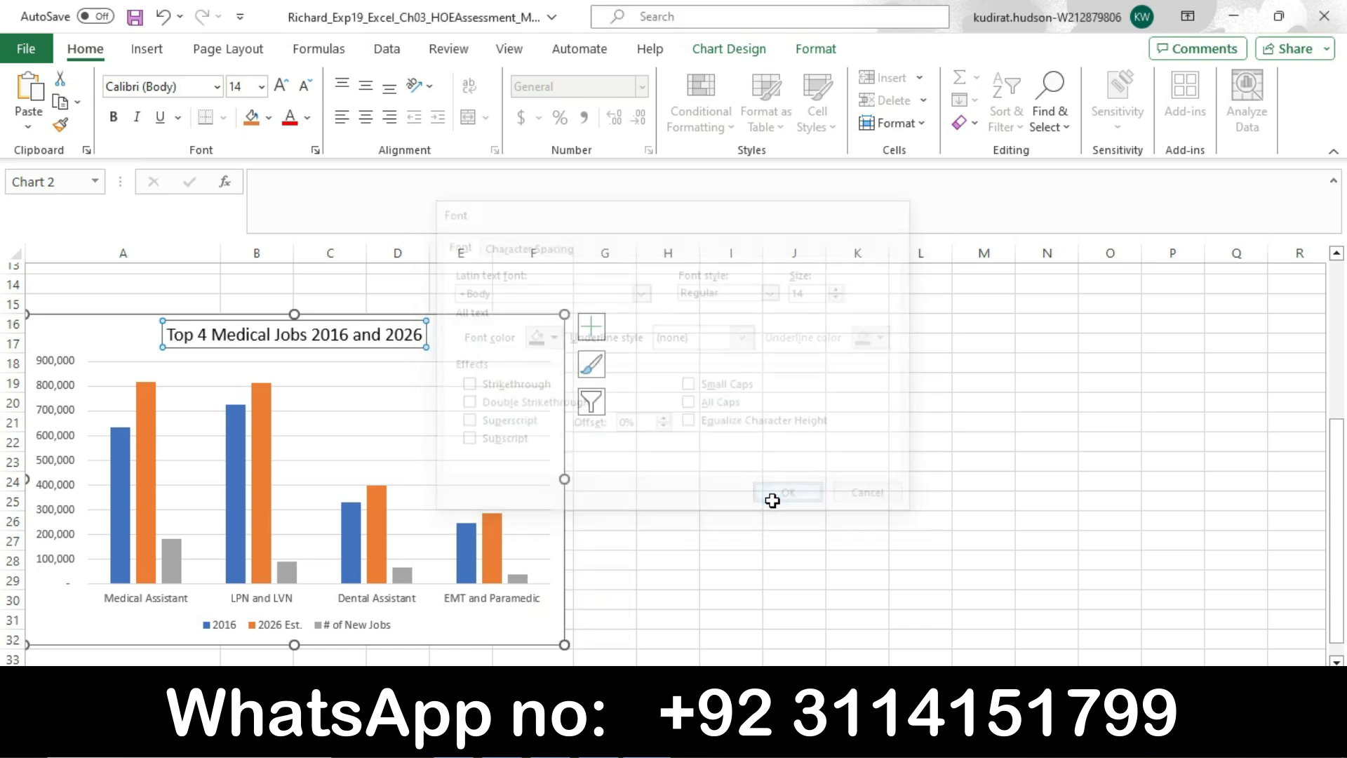
left_click(644, 461)
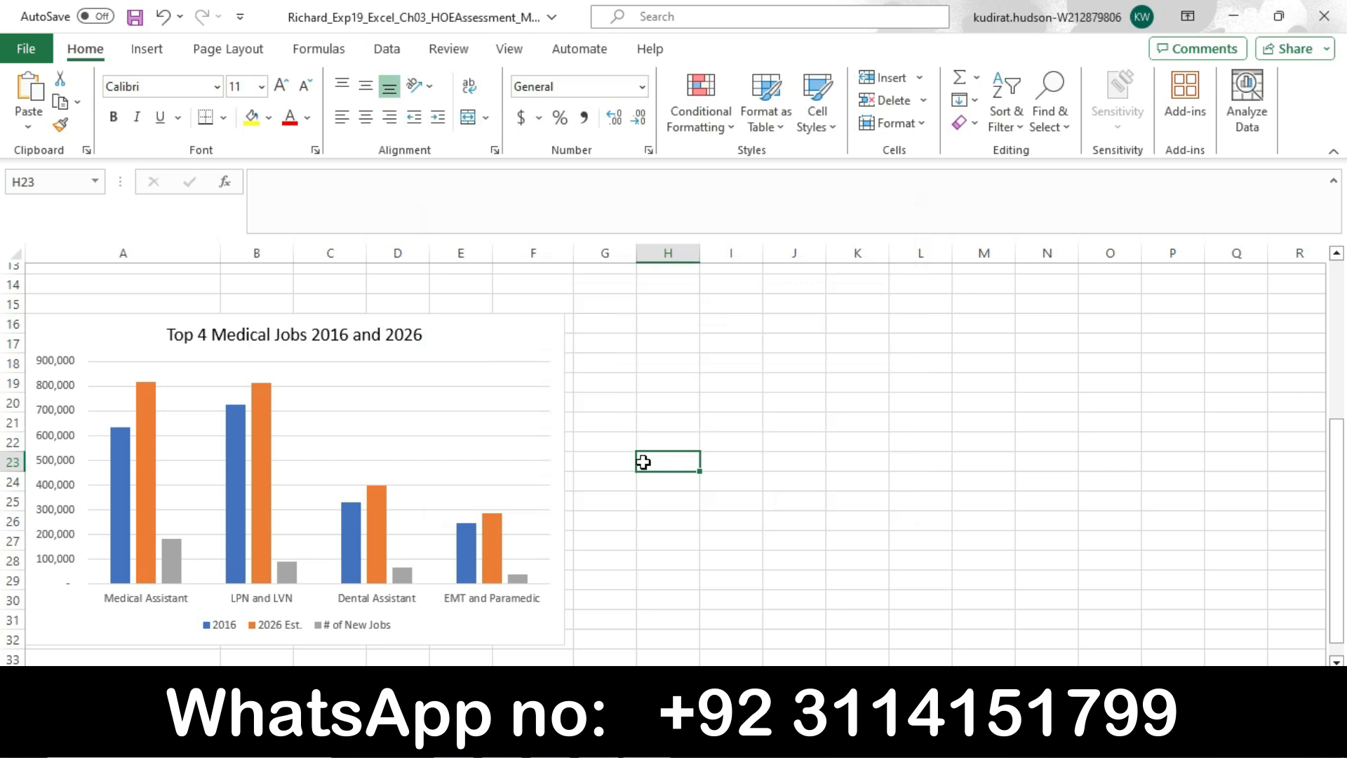